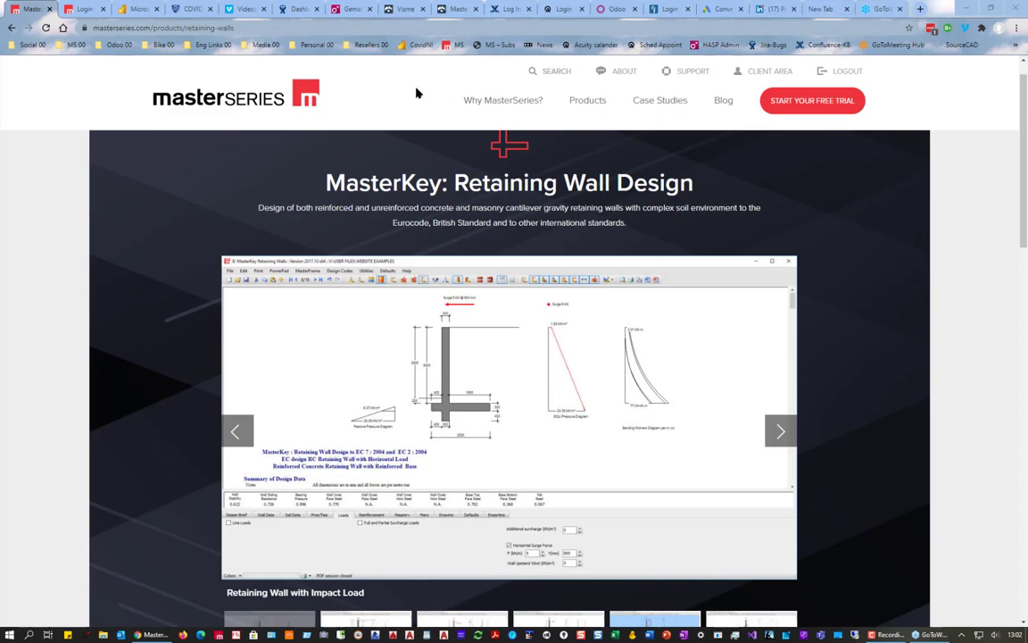
- Switch to the MasterSeries presentation, view the product range and solutions slides up to Your Custom Suite, and close it
click(458, 9)
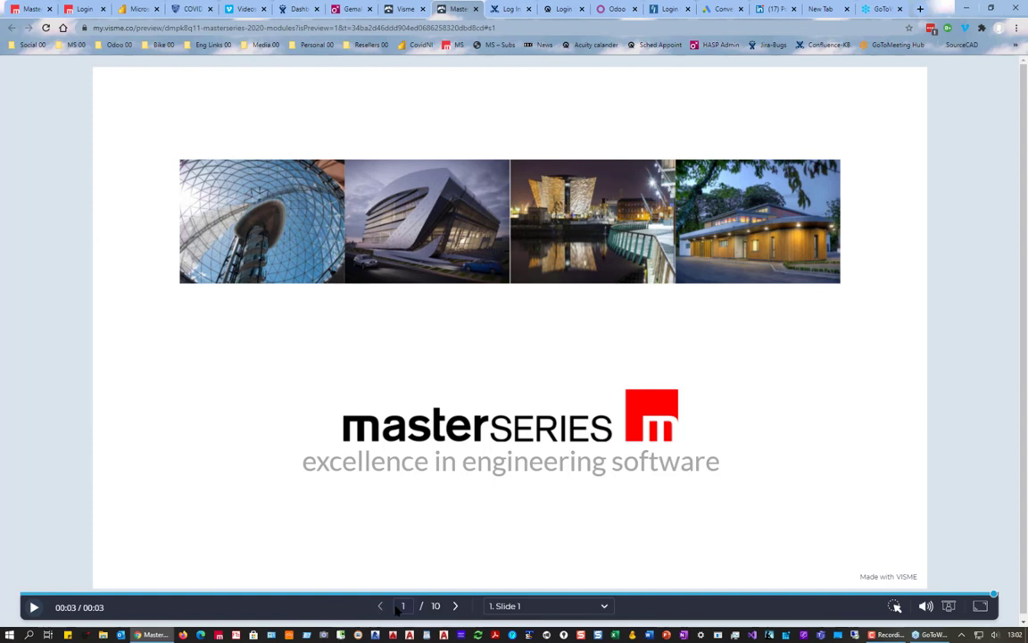
click(456, 607)
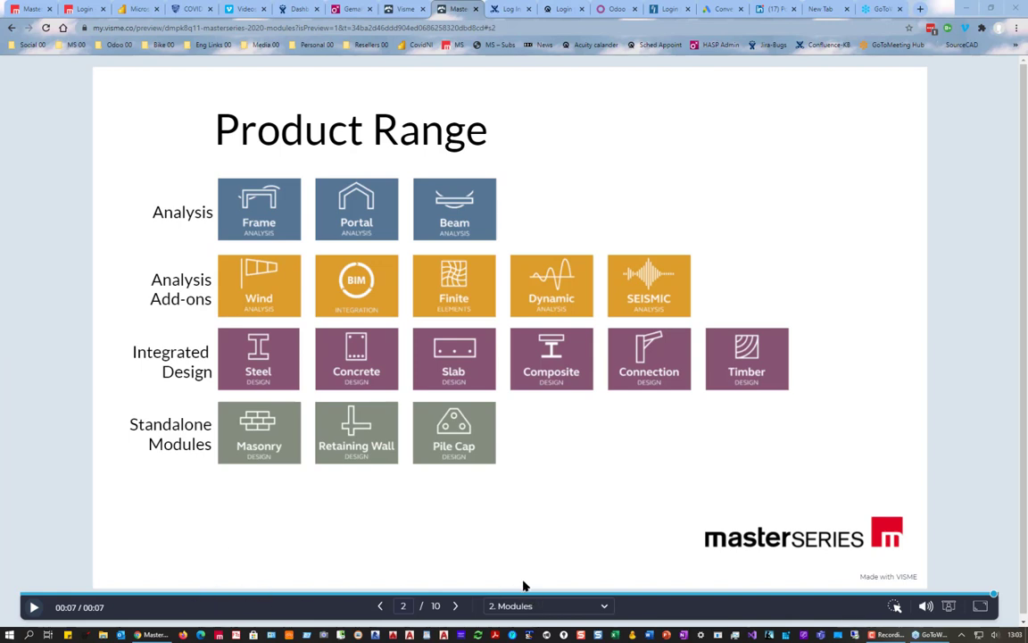
click(456, 607)
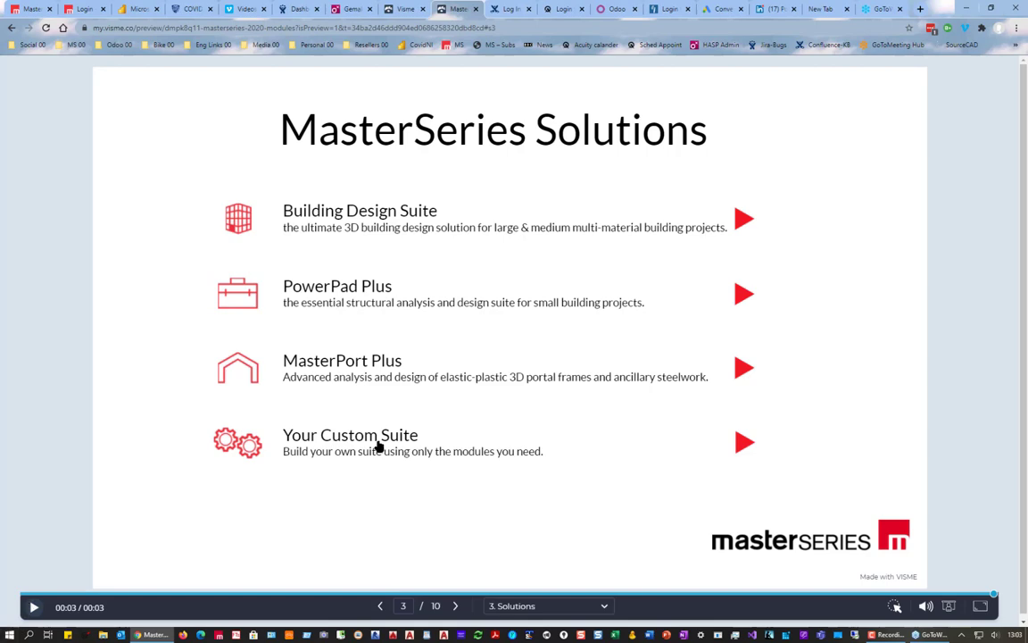
click(742, 444)
click(348, 438)
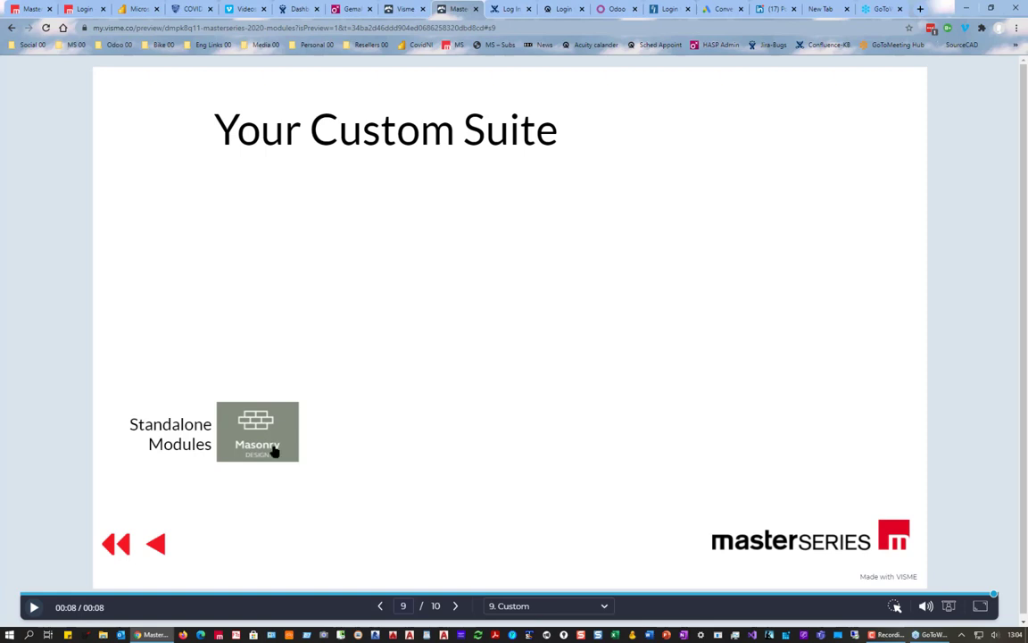
mouse_move(287, 420)
click(475, 9)
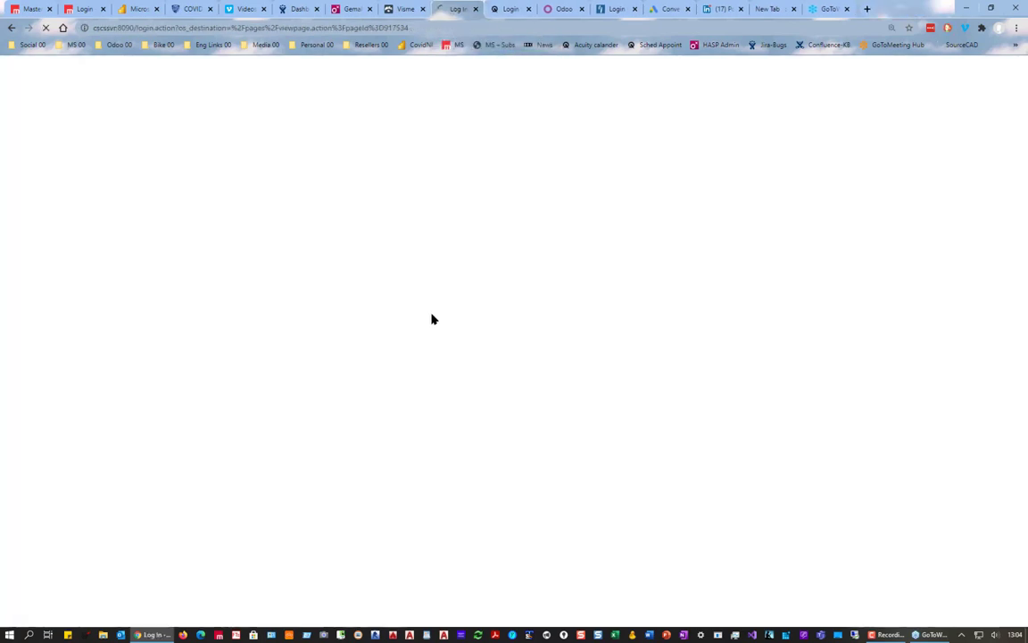
- Minimize the browser, launch MasterSeries 2020 and start it with the login type for both MasterSeries and PowerPad
click(966, 8)
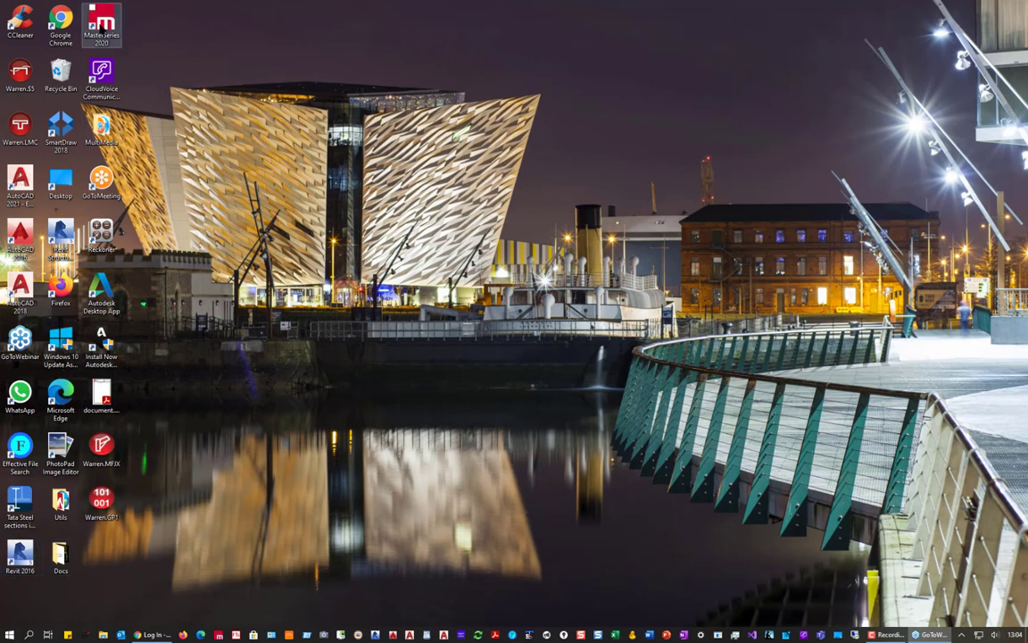
double_click(101, 22)
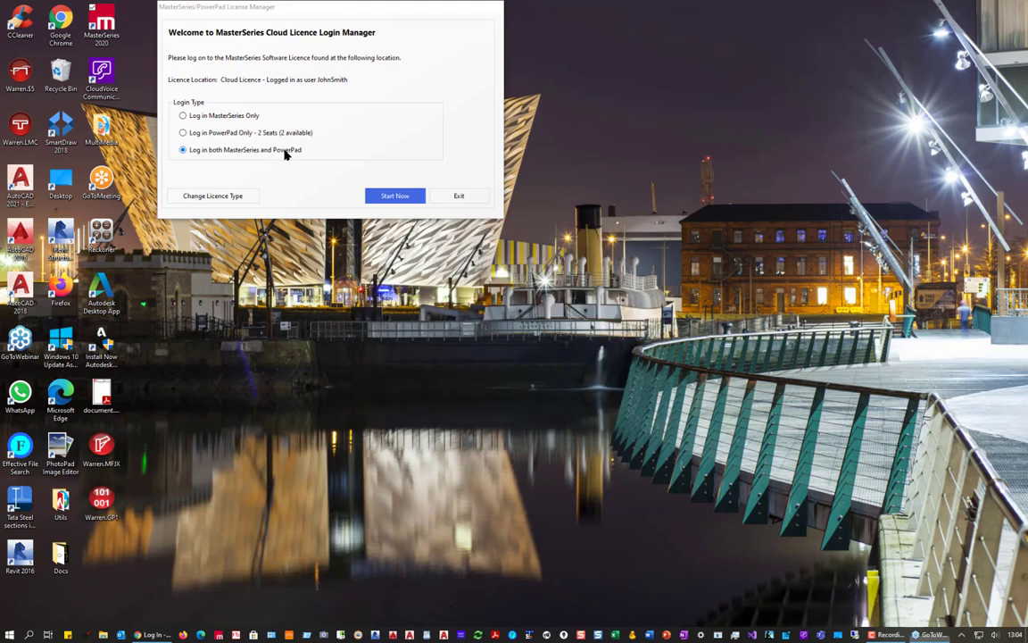
click(395, 196)
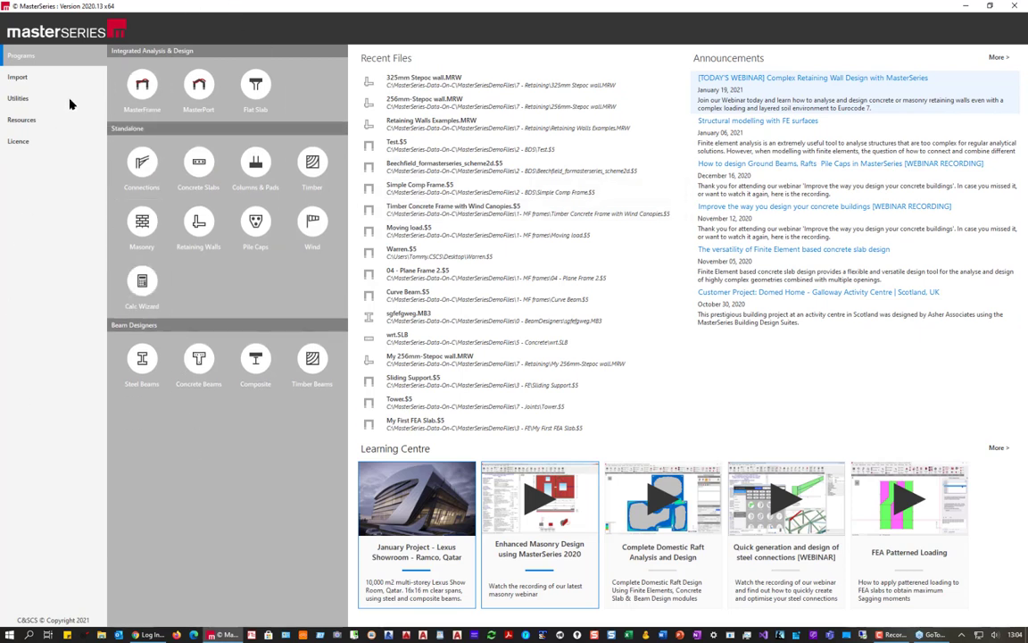
- Open the Retaining Walls Examples.MRW file from the 7 - Retaining folder in the Retaining Walls module
click(198, 226)
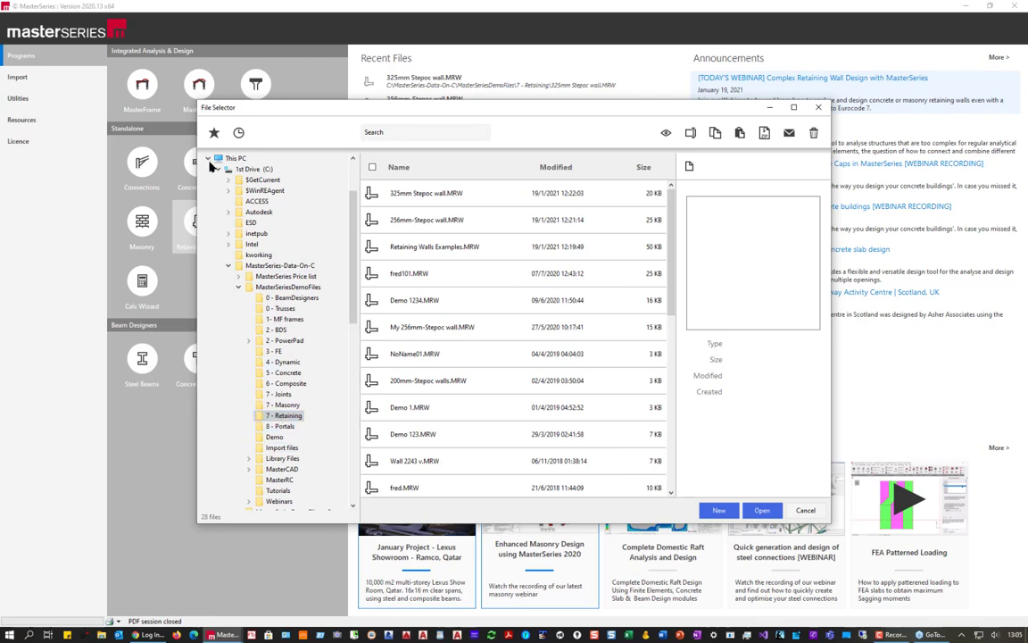
click(431, 251)
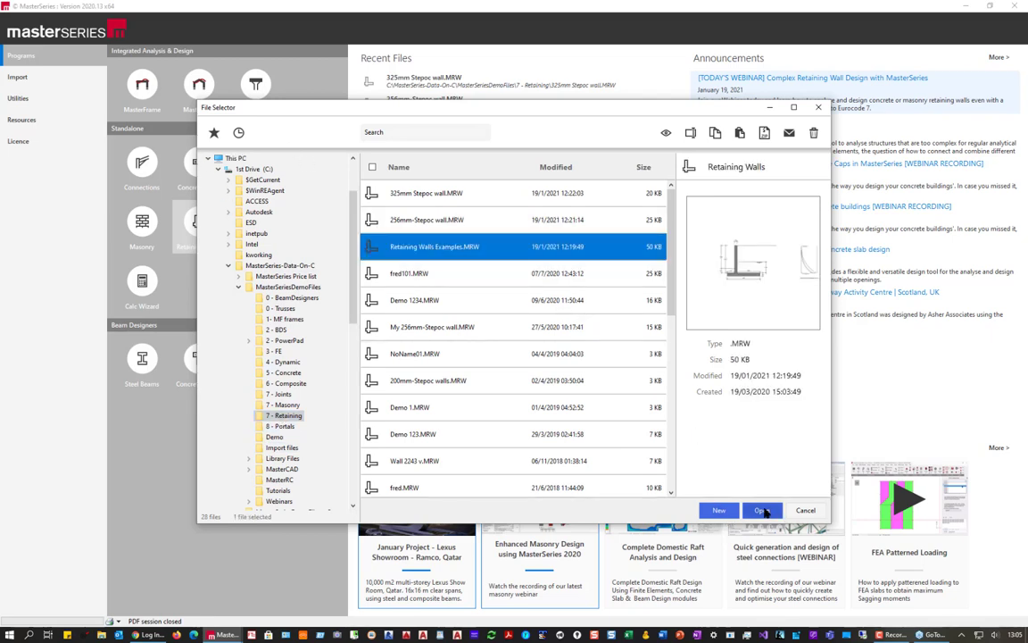
click(762, 511)
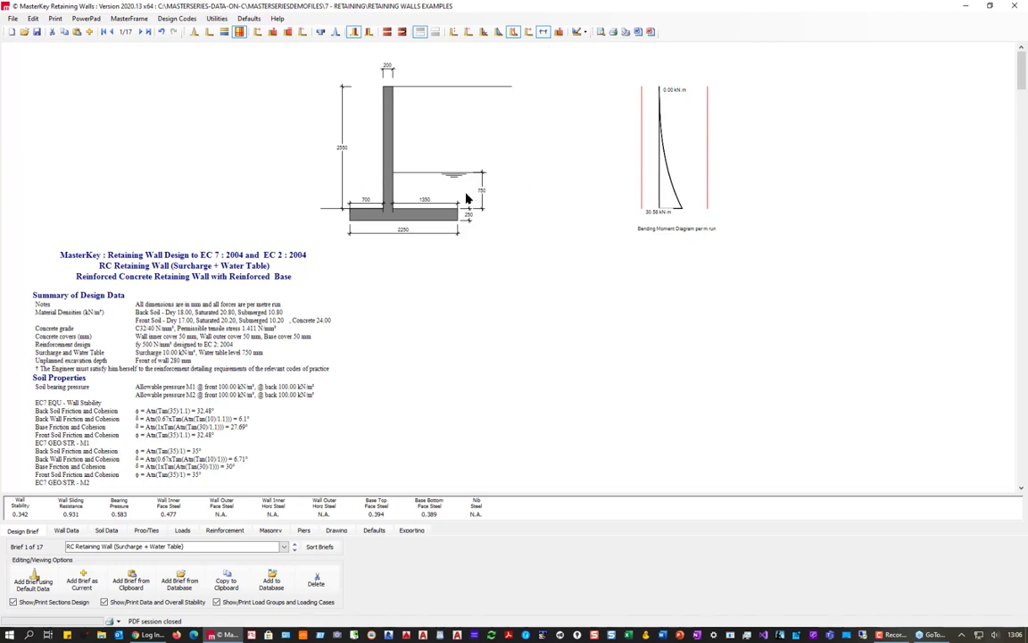
- Raise the front soil depth above the wall base to 300 mm in the wall data
click(68, 532)
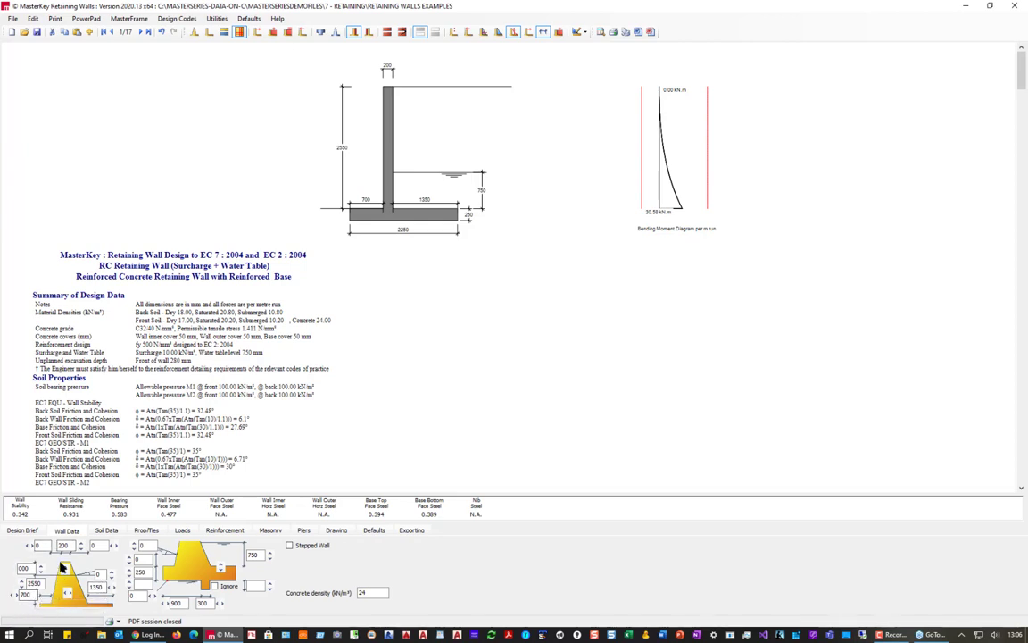
click(131, 557)
click(130, 559)
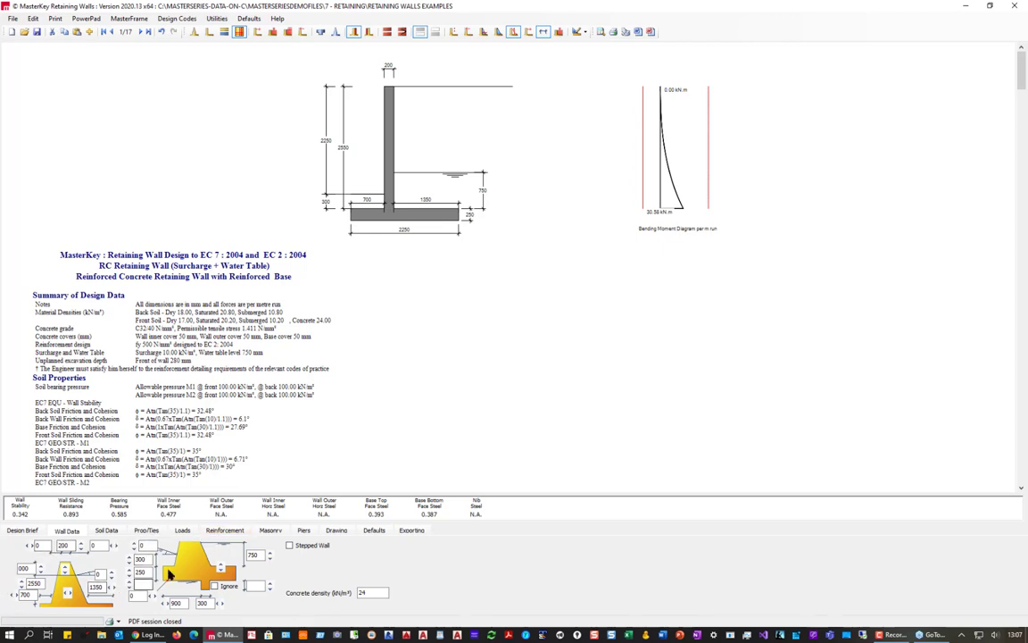
- Review the default load factors and set the base soil's back permissible bearing pressure to 150 kN/m²
click(373, 531)
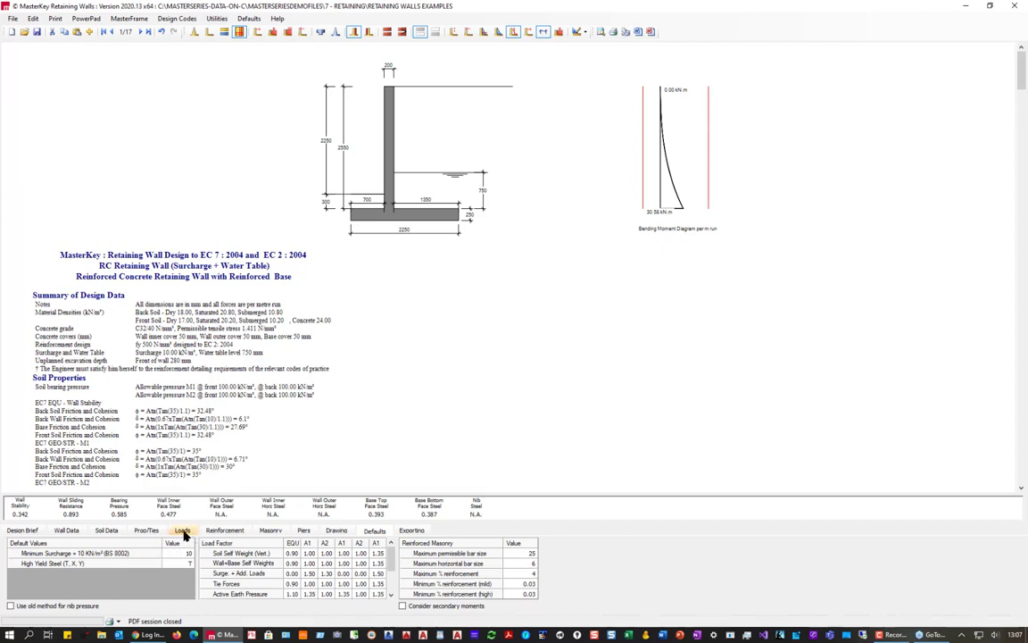
click(106, 530)
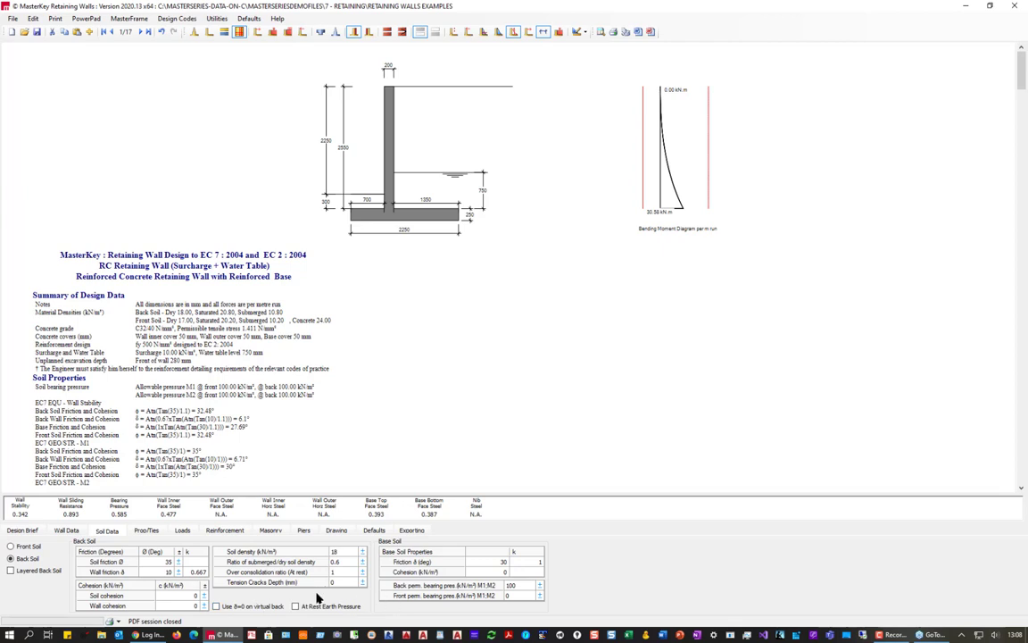
click(540, 586)
click(541, 585)
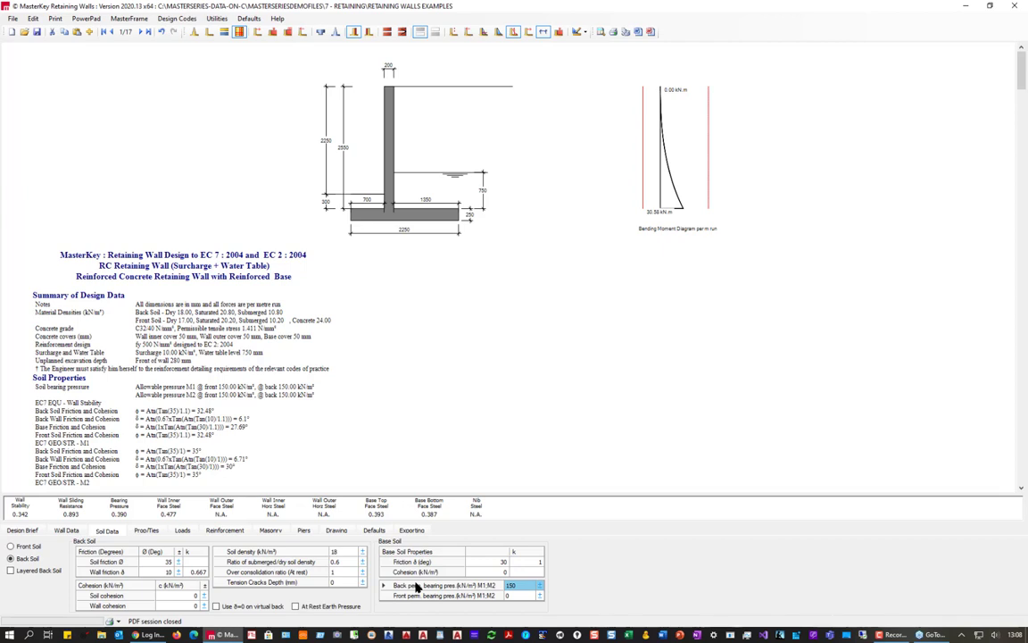
drag(514, 585, 504, 590)
click(513, 587)
- Compare the design with and without At Rest Earth Pressure for the back soil, leaving the option enabled
click(295, 606)
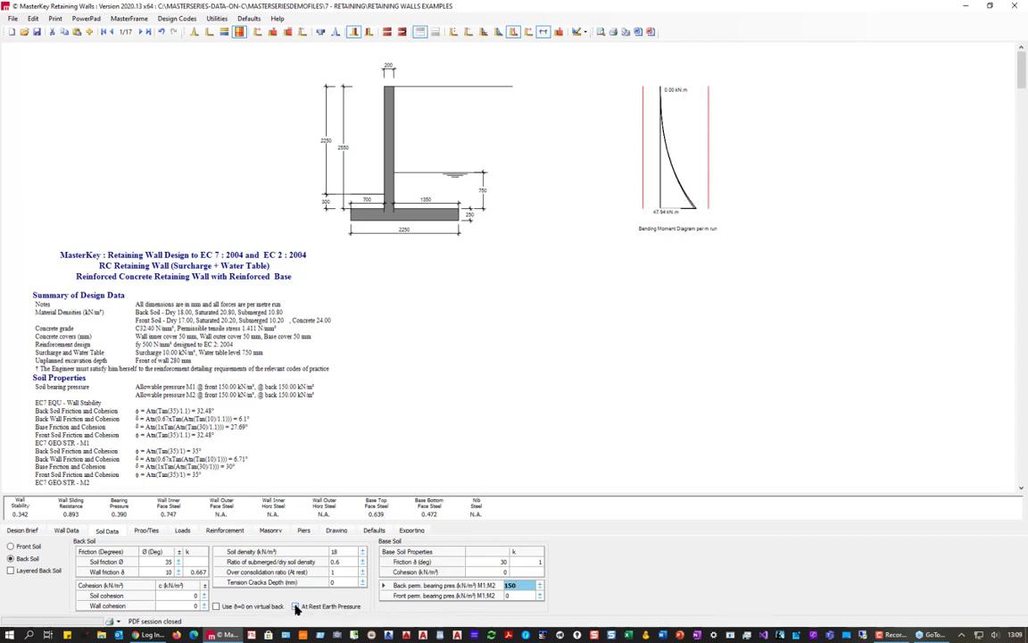
click(295, 606)
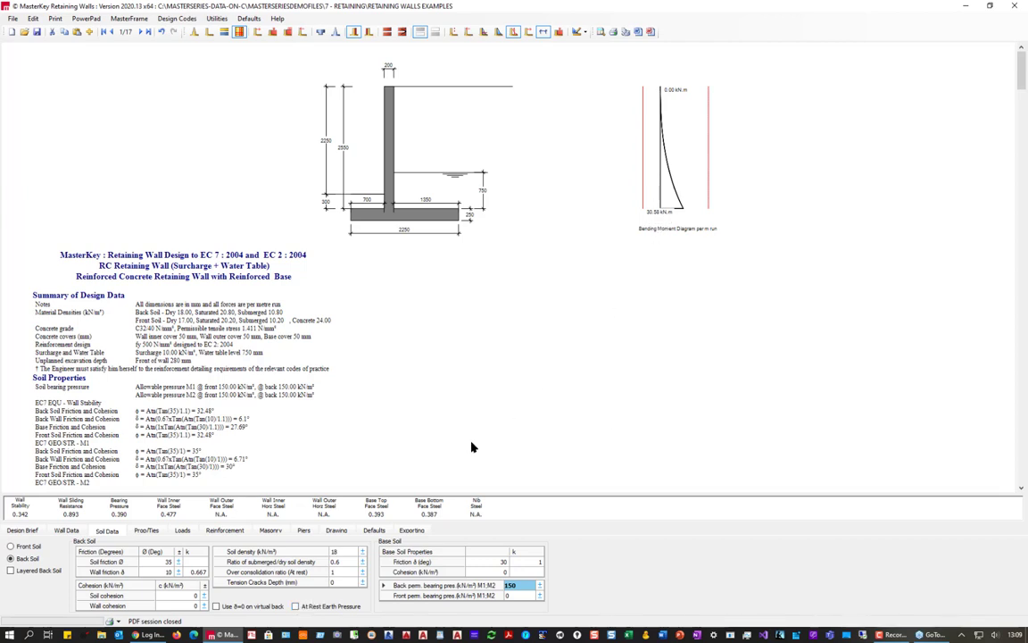
click(295, 607)
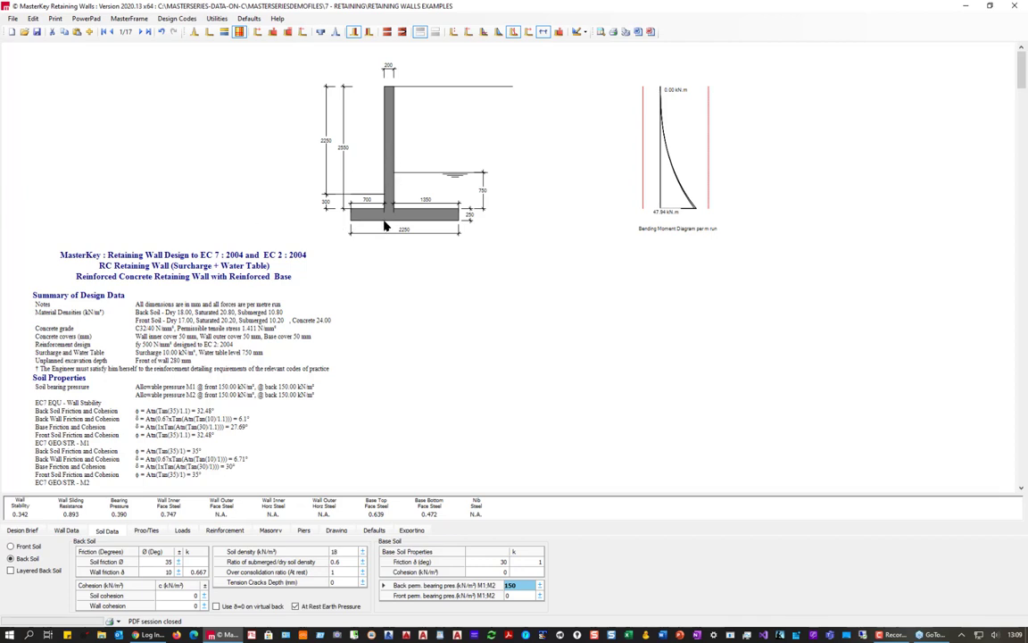
- Reduce the toe length of the wall base in increments down to 0 mm
click(61, 530)
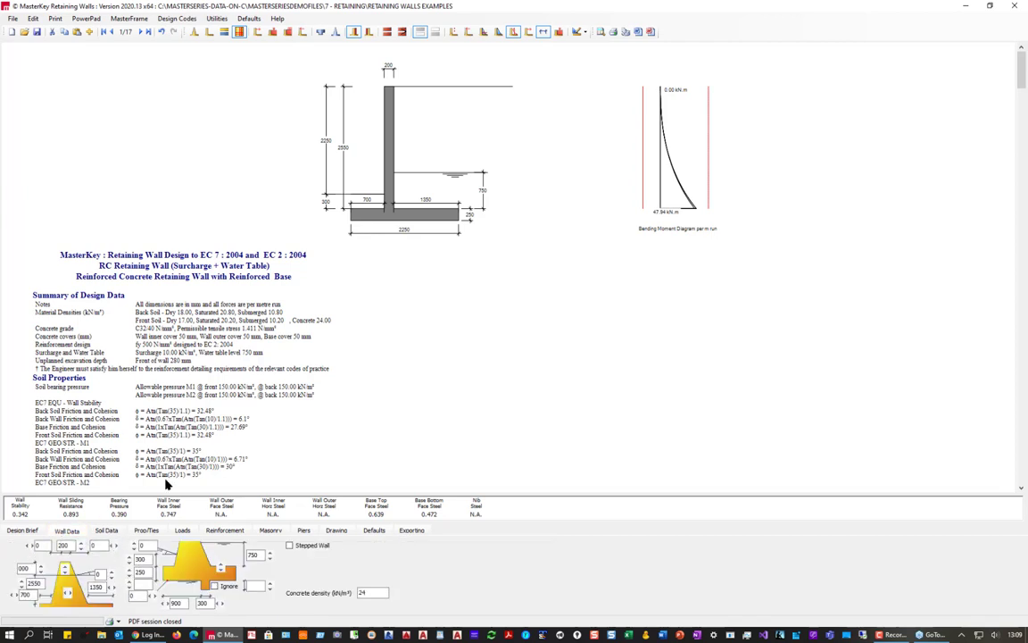
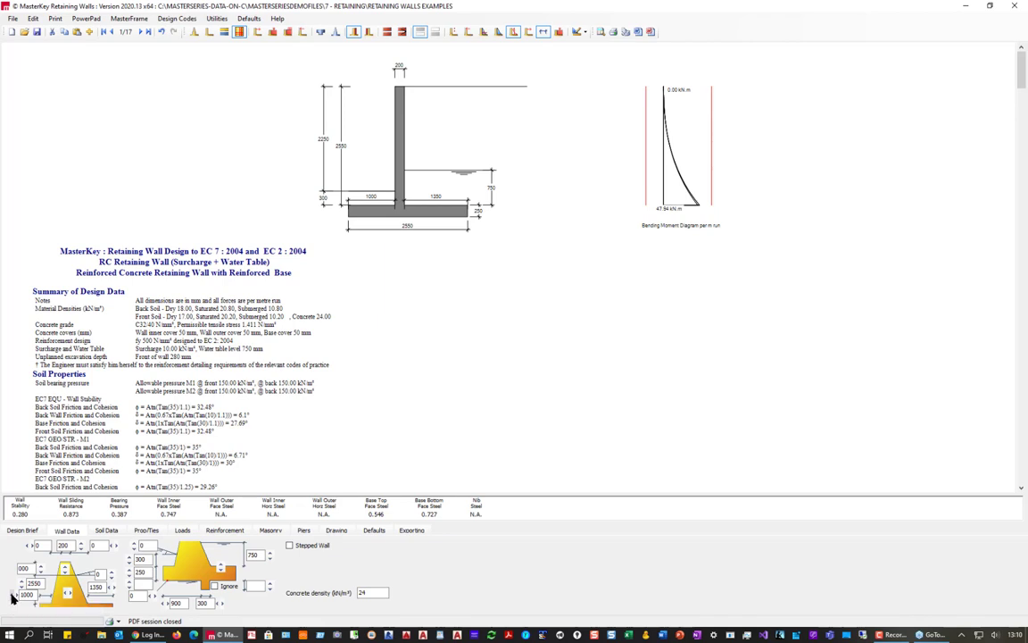
click(14, 594)
click(14, 594)
click(14, 594)
click(15, 594)
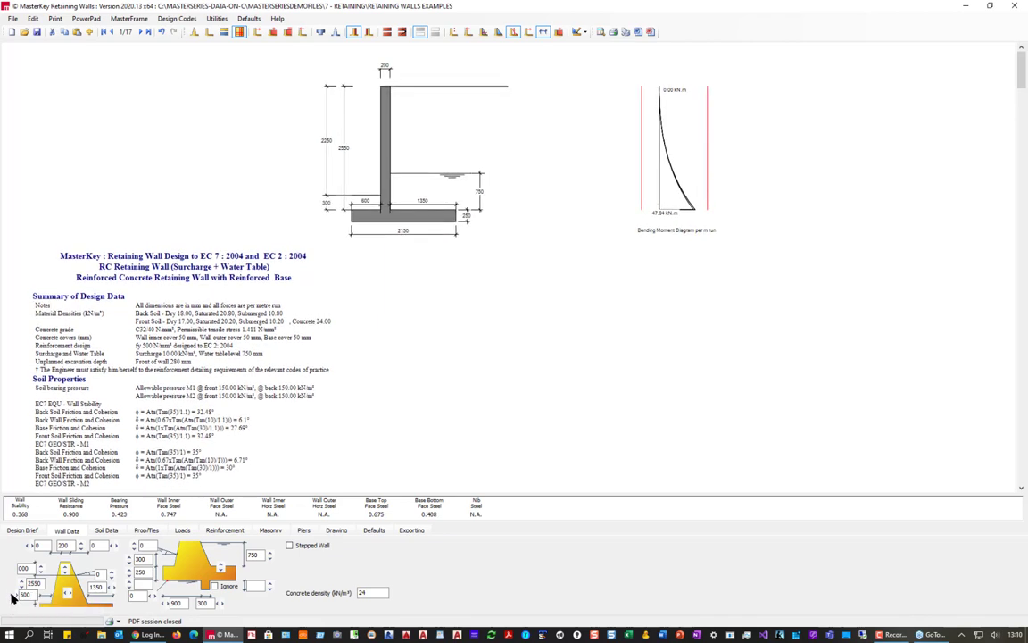
click(15, 594)
click(15, 594)
click(14, 595)
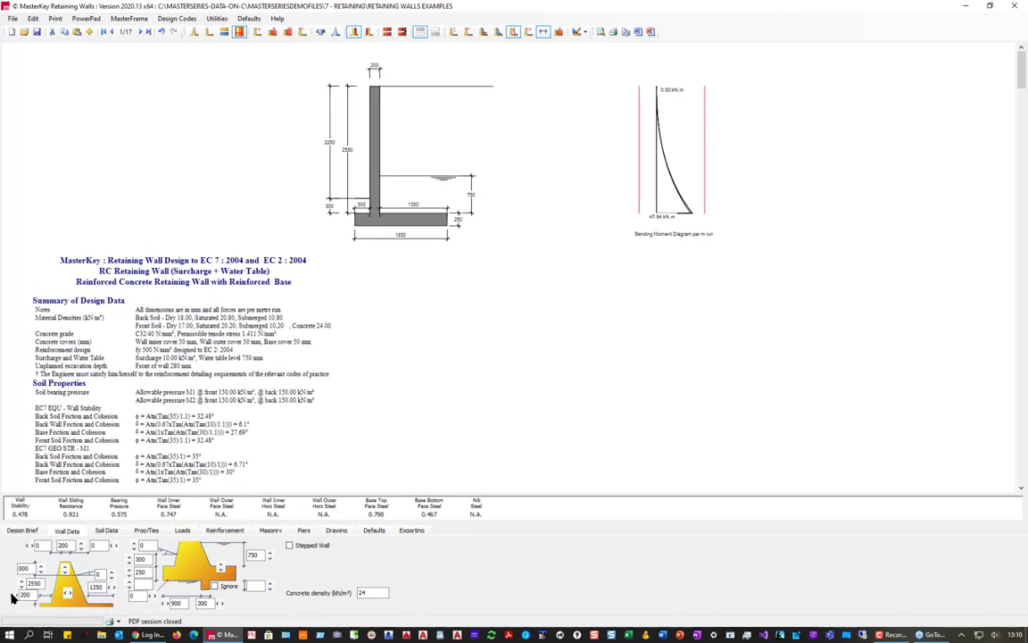
click(15, 594)
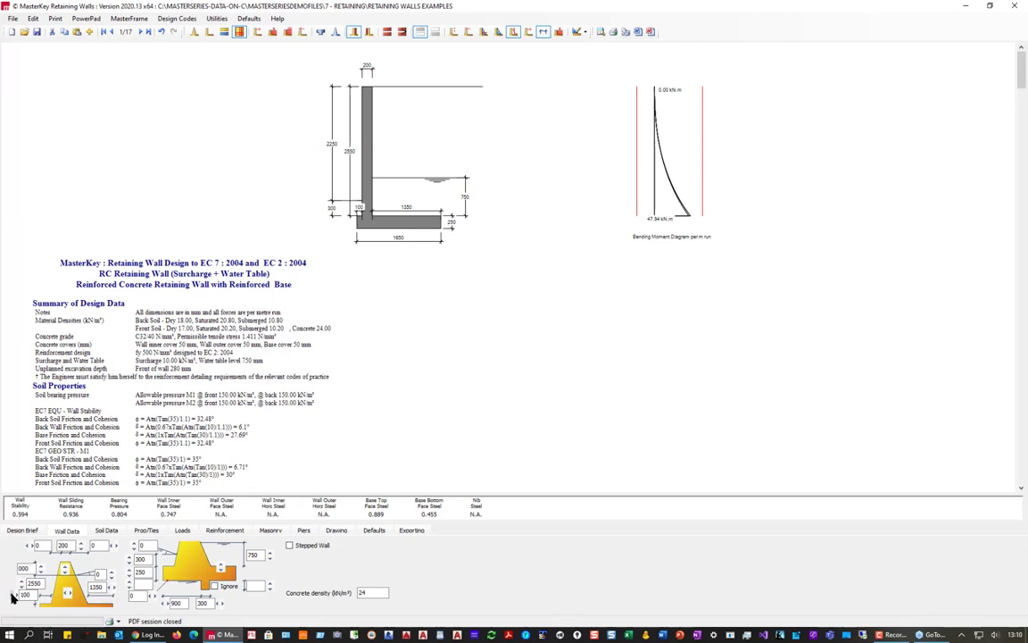
click(15, 594)
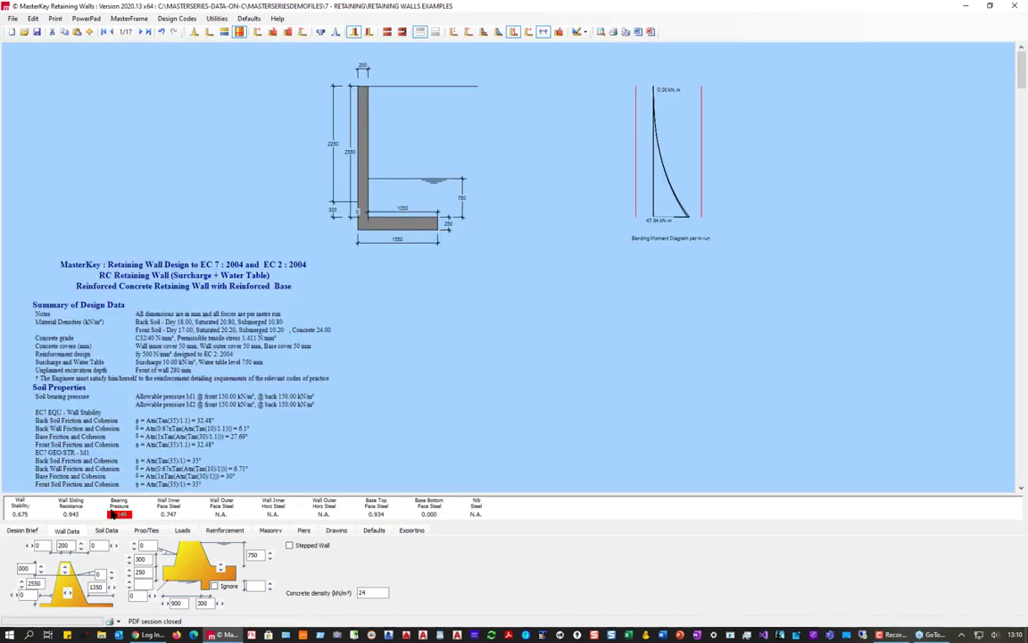
- Try a toe length of 20000 mm, and bring the toe back to 500 mm
click(32, 593)
text(20000)
key(Return)
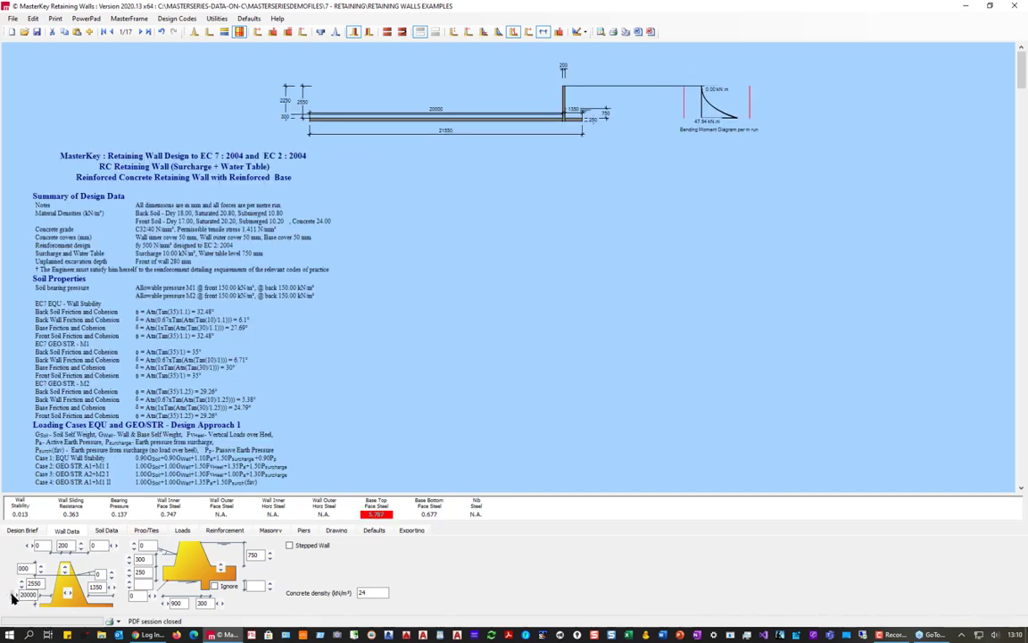
key(ctrl+z)
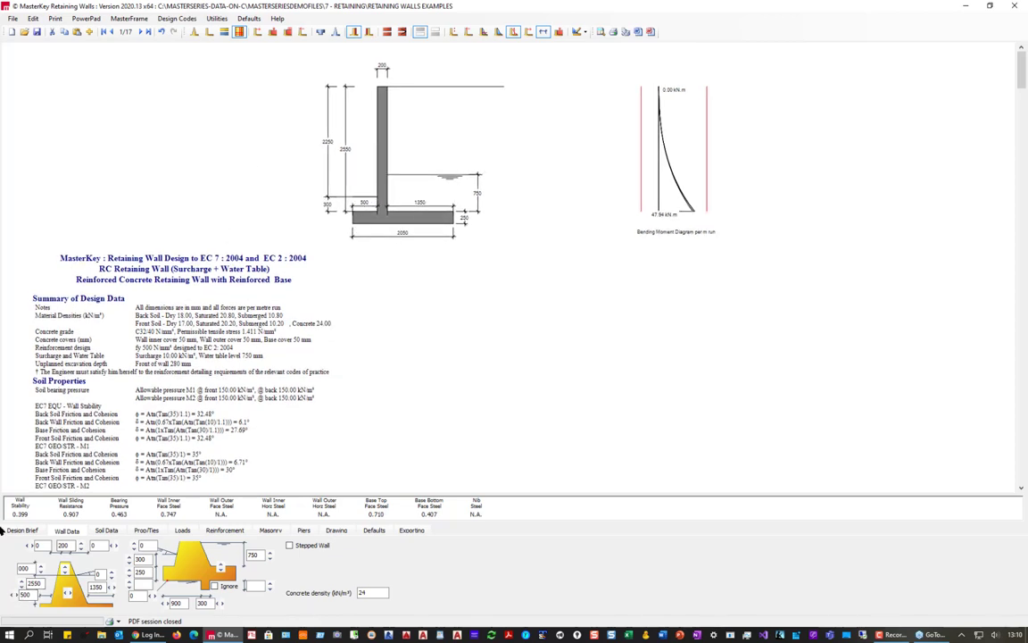
- Test shorter heel lengths of 1250 and 1150 mm for the wall base, leaving the heel at 1150 mm
click(110, 591)
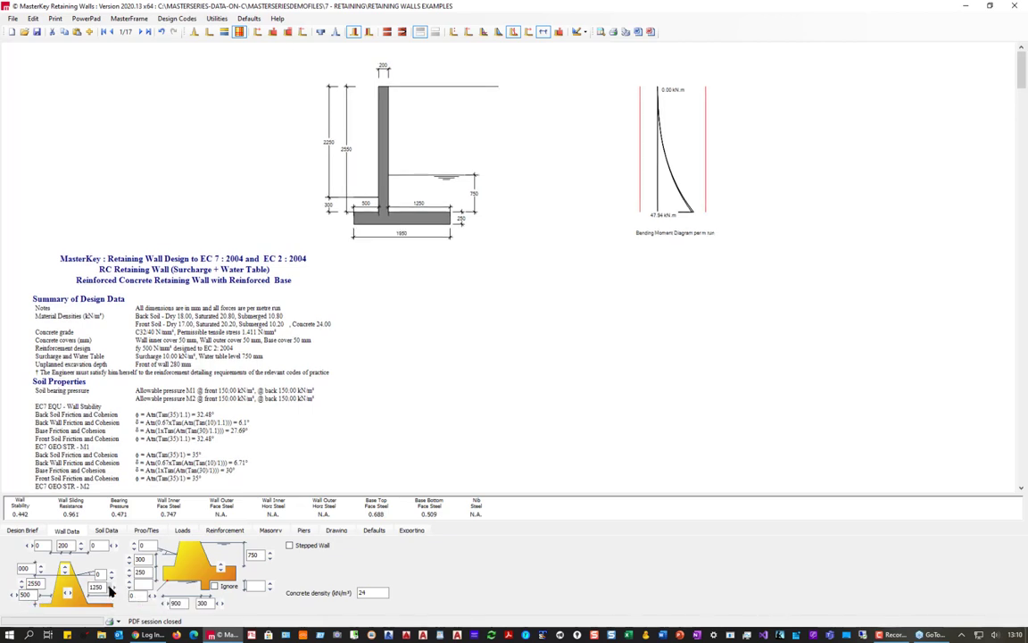
click(110, 591)
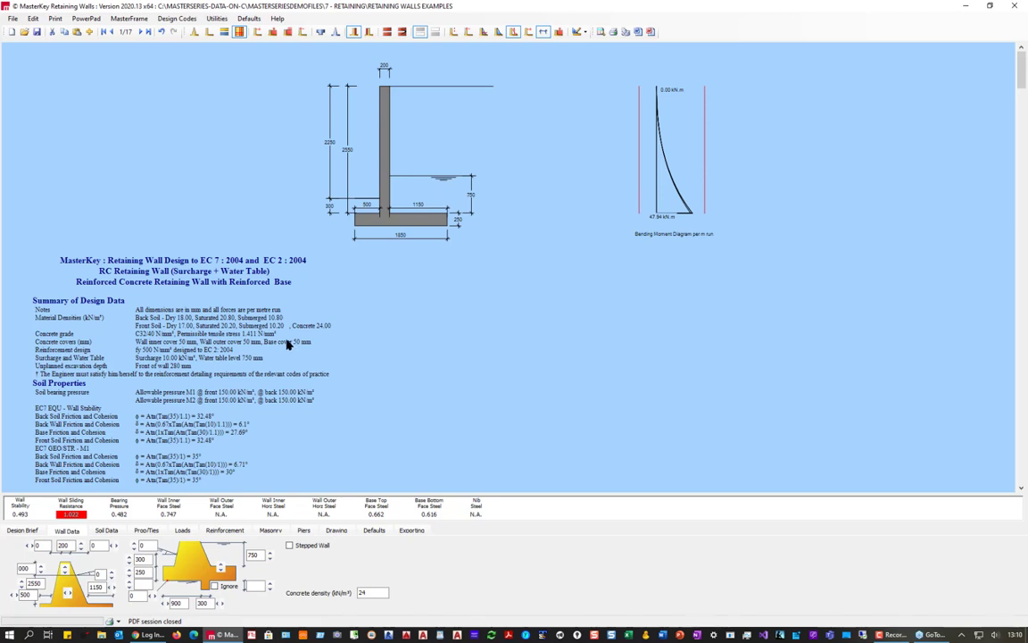
click(113, 583)
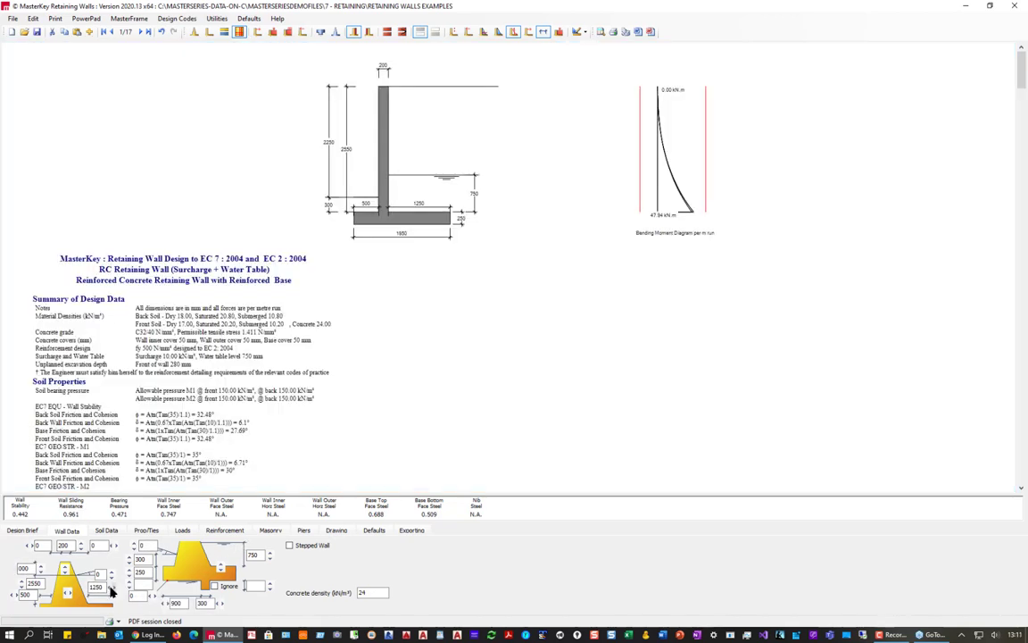
click(111, 592)
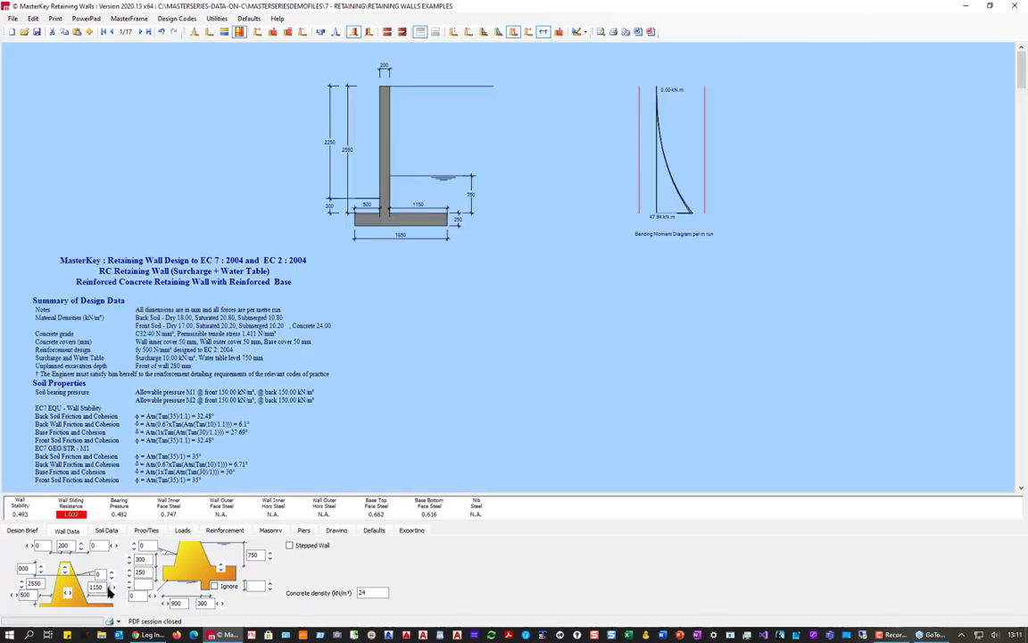
- Try a base soil cohesion of 10 kN/m² in the soil data, and reset it to 0
click(106, 530)
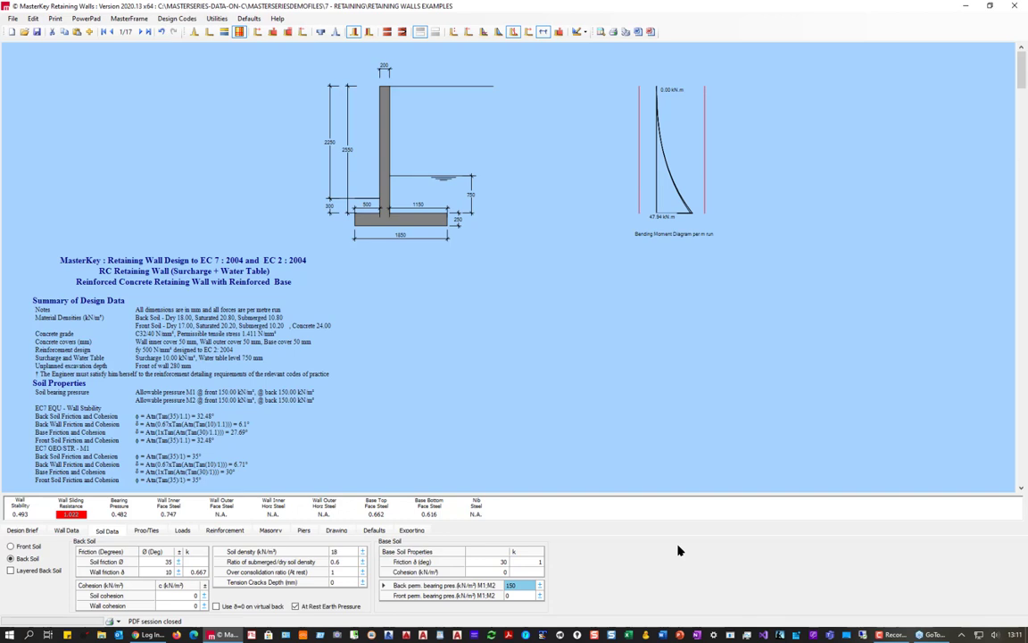
click(483, 572)
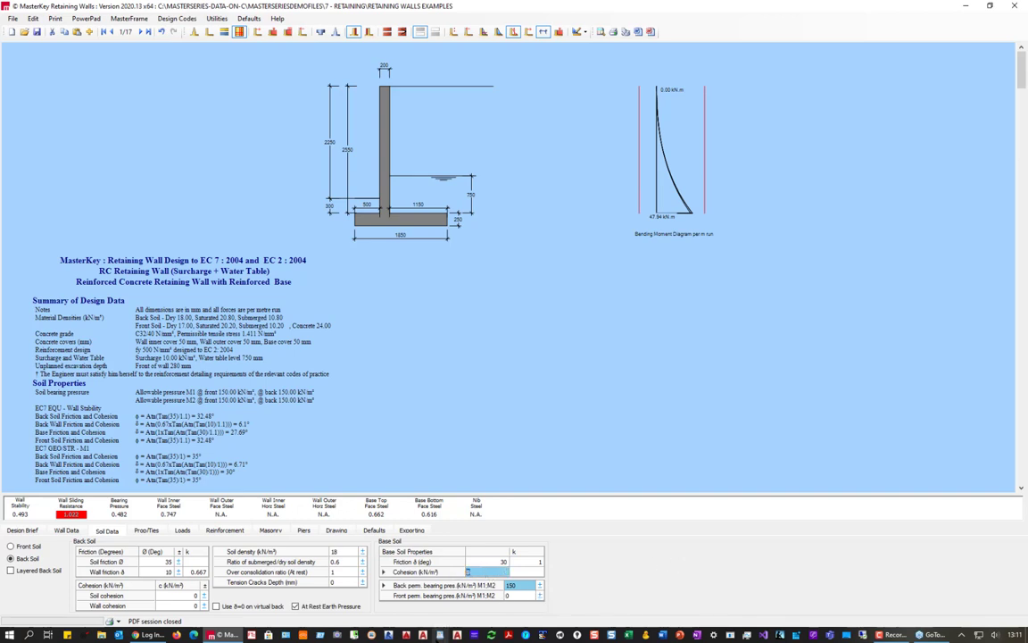
text(10)
key(Return)
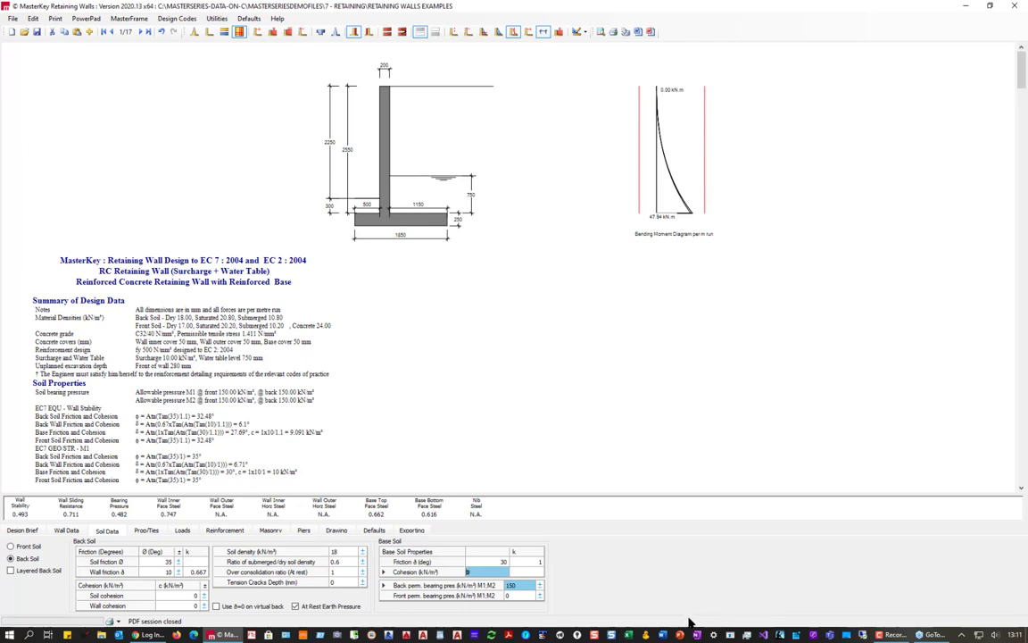
text(0)
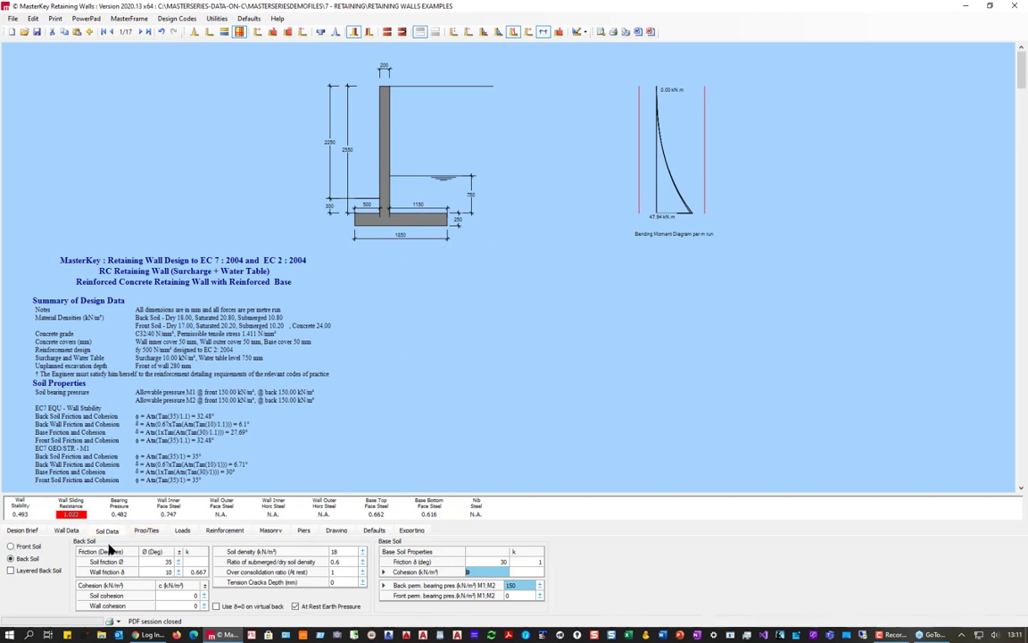
- Try base thicknesses of 275 and 300 mm in the wall data, and return the base to 250 mm
click(67, 530)
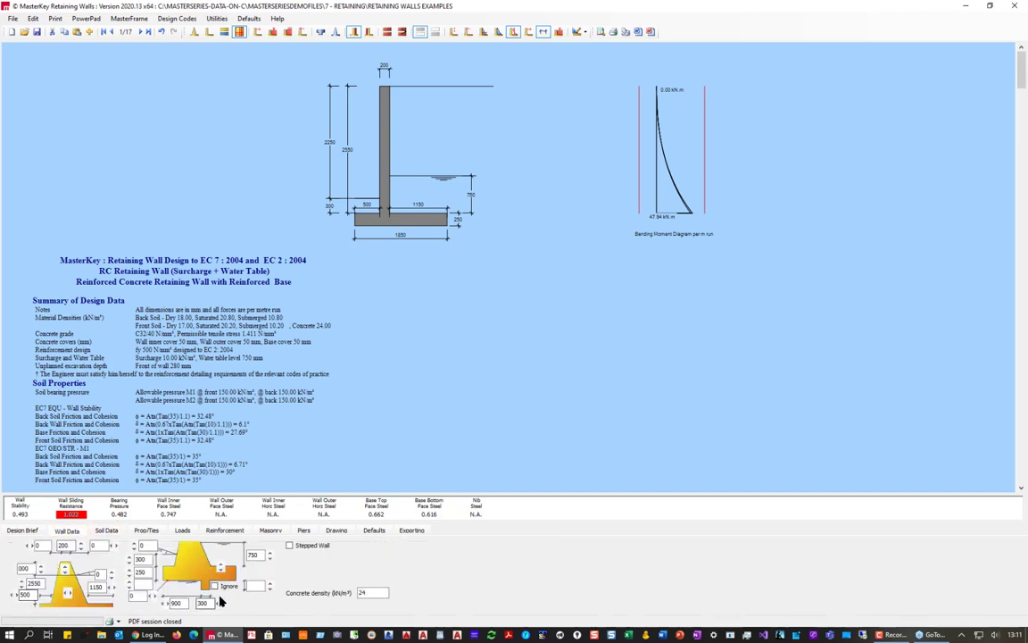
click(129, 570)
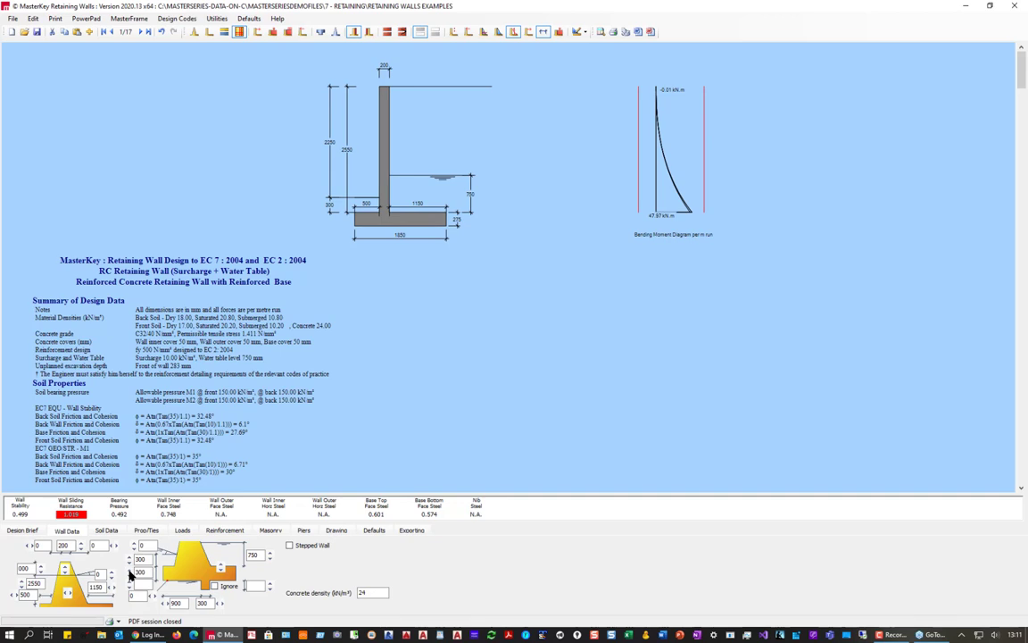
click(130, 575)
click(129, 577)
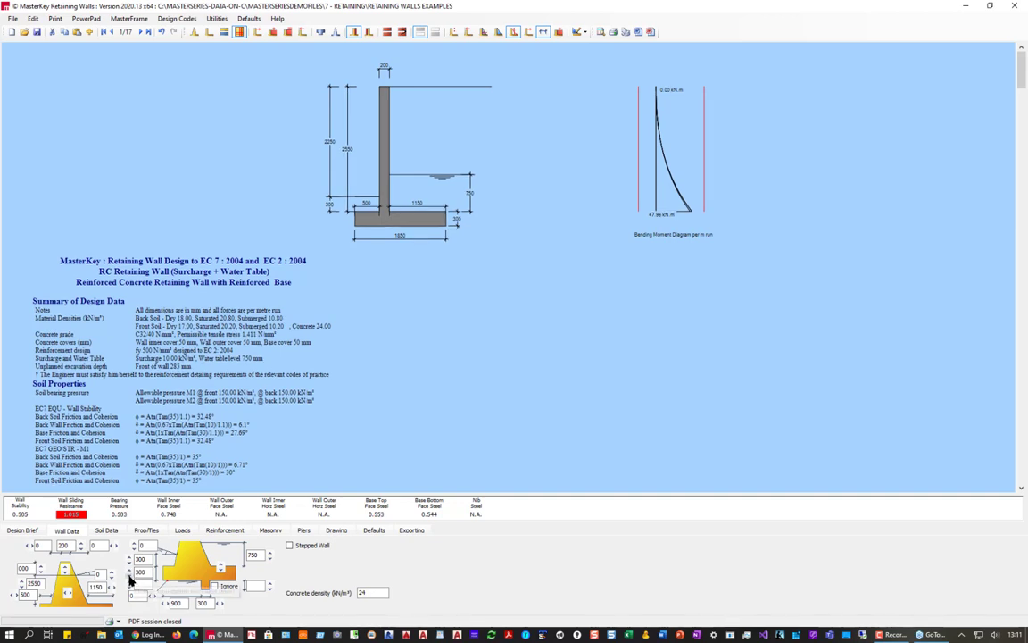
click(130, 579)
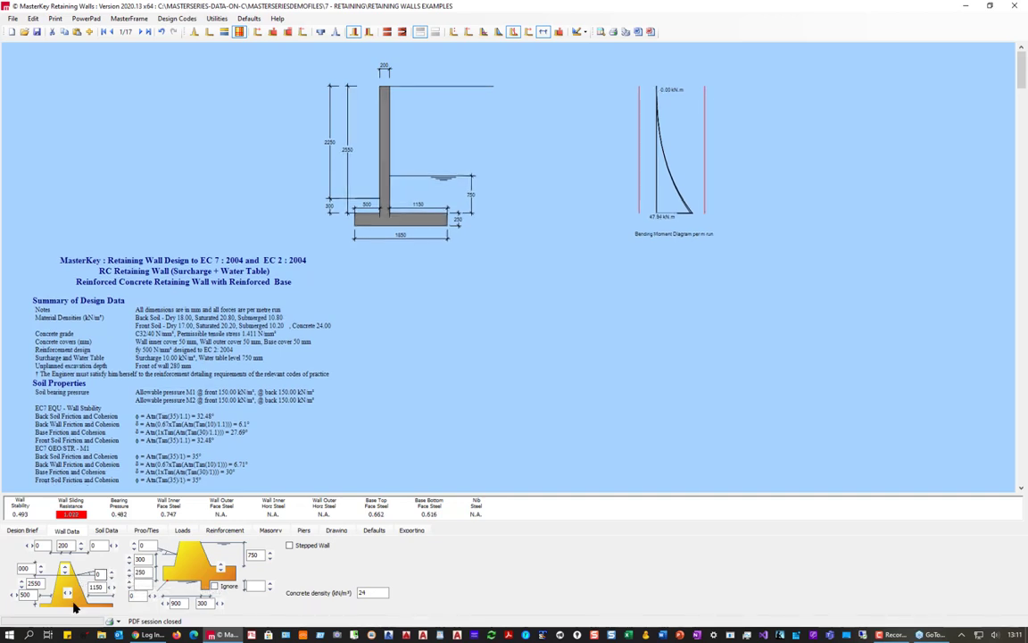
- Lengthen the heel of the wall base to 1250 mm, and extend it further to 1300 mm
click(111, 583)
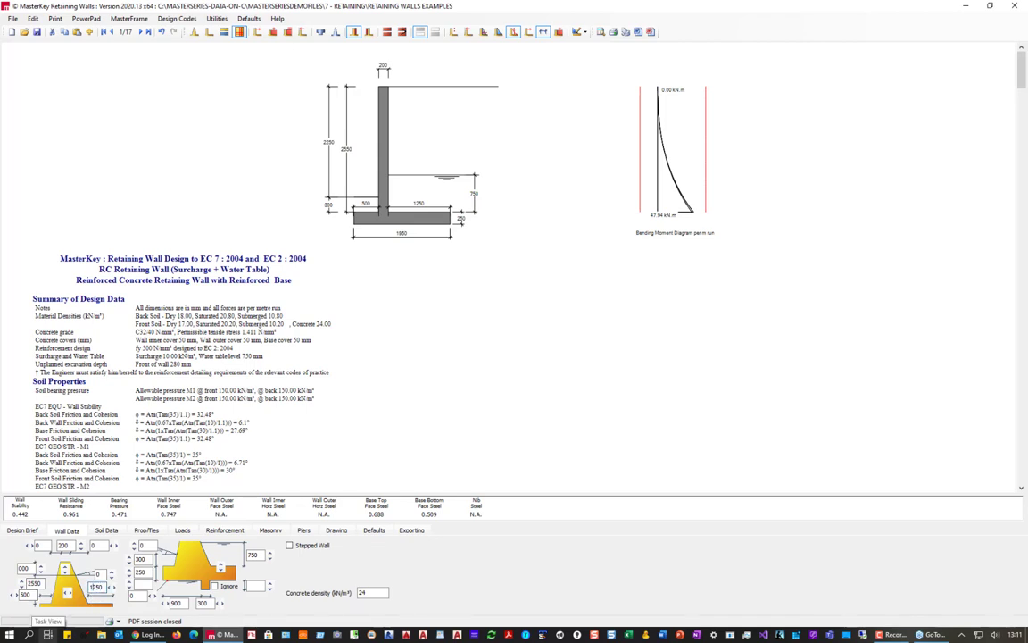
text(120)
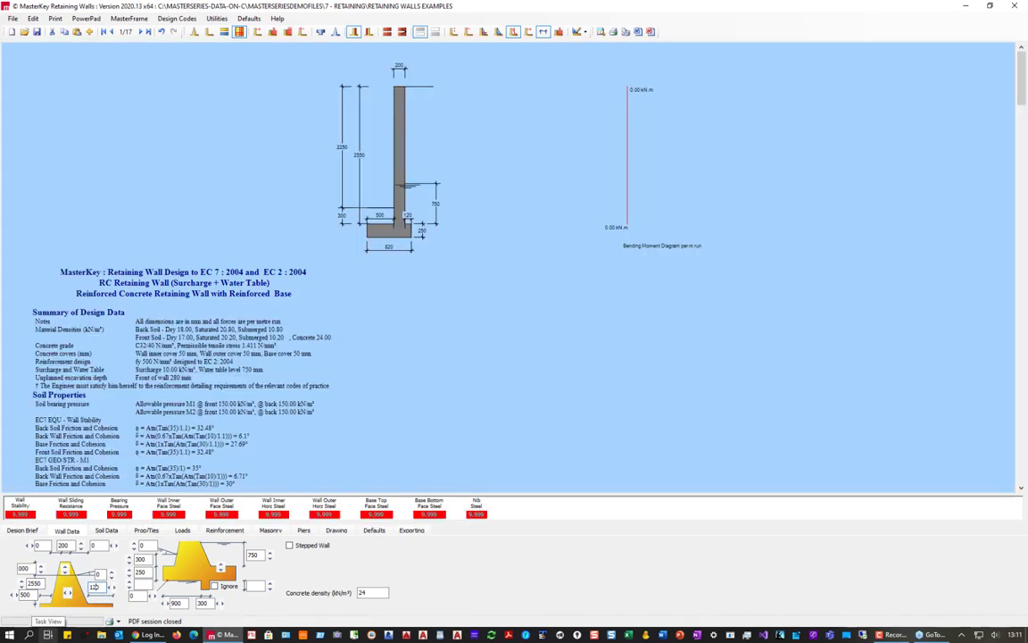
key(Up)
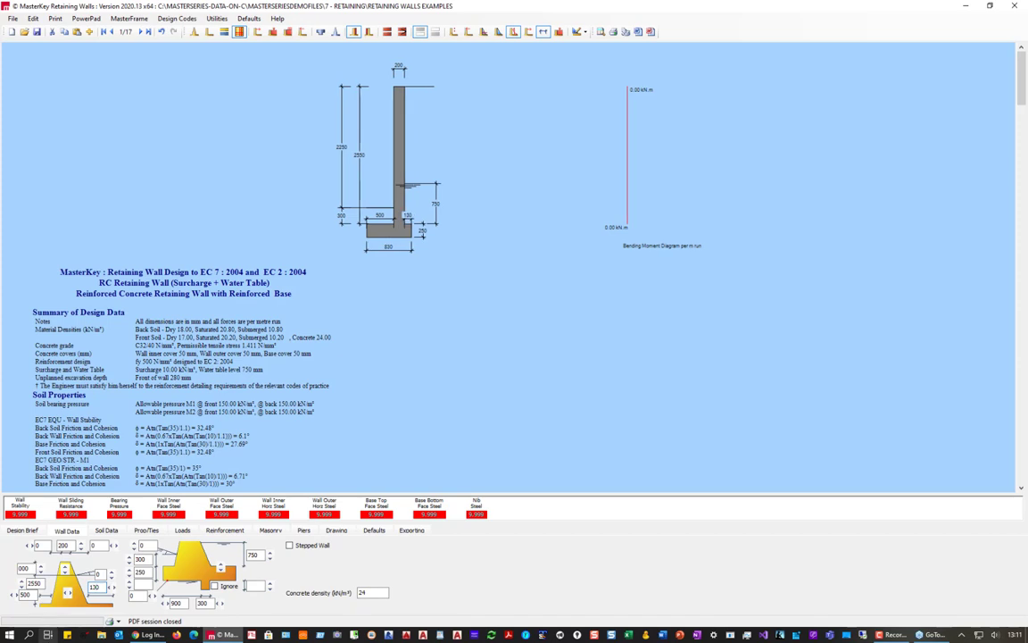
text(0)
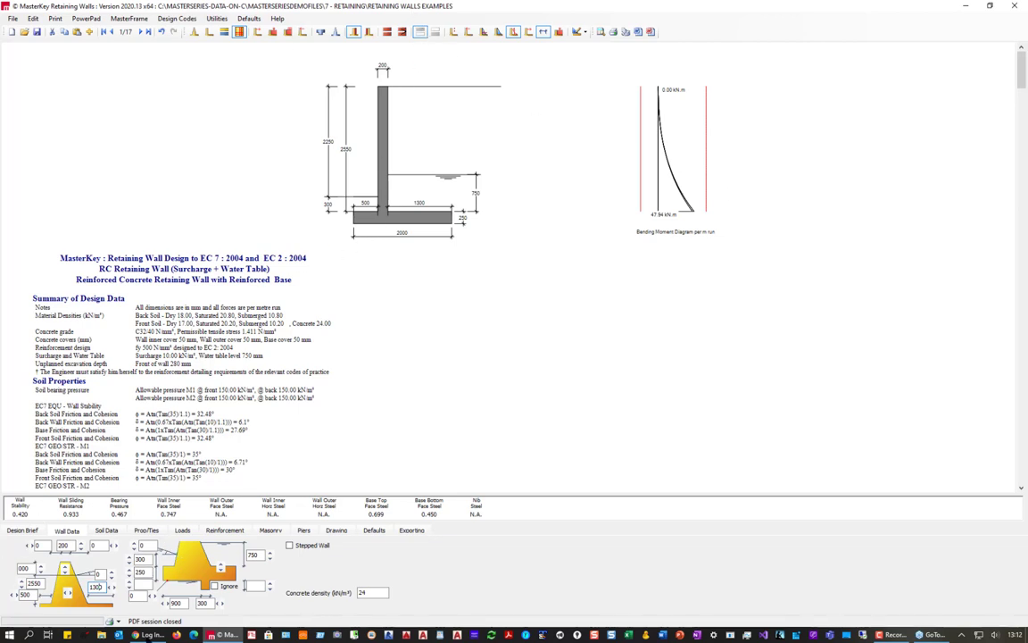
- Advance to the third example, the RC Retaining Wall L-outer, and examine its sliding, soil pressure and structural design checks
click(141, 35)
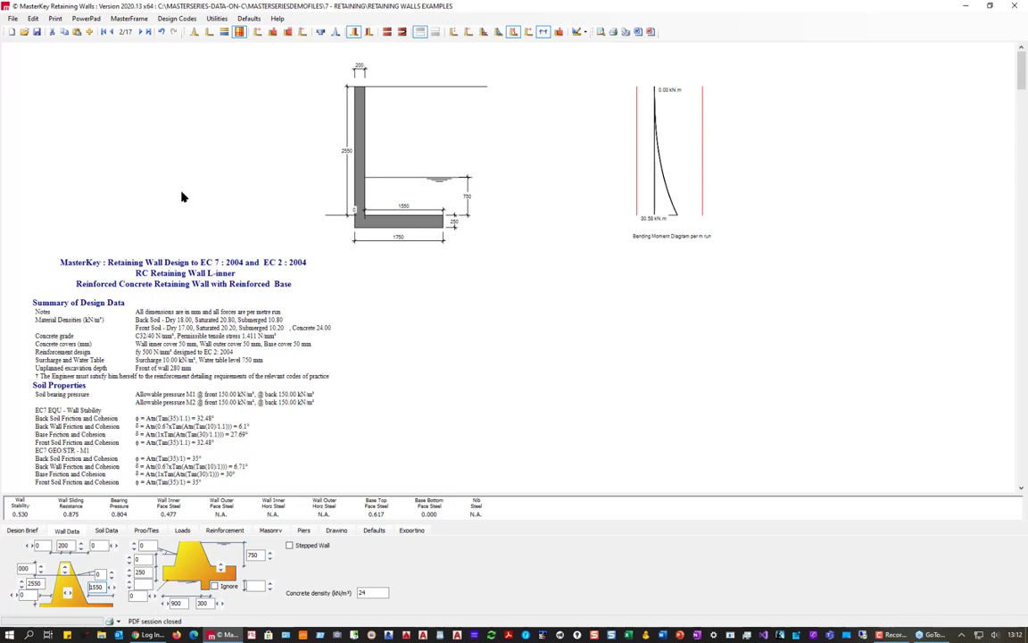
click(141, 32)
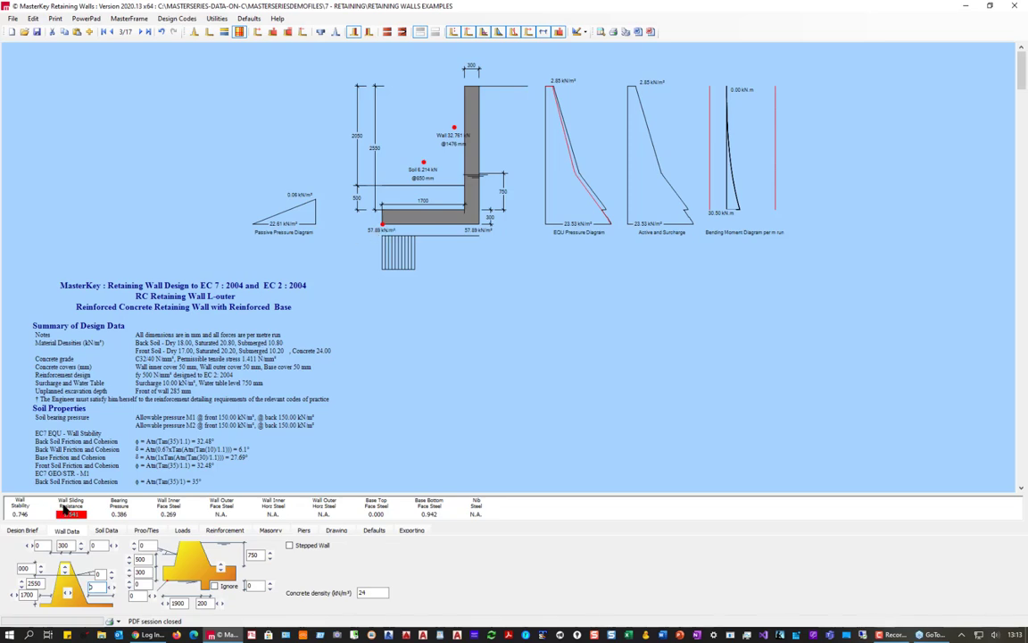
scroll(166, 337, down, 5)
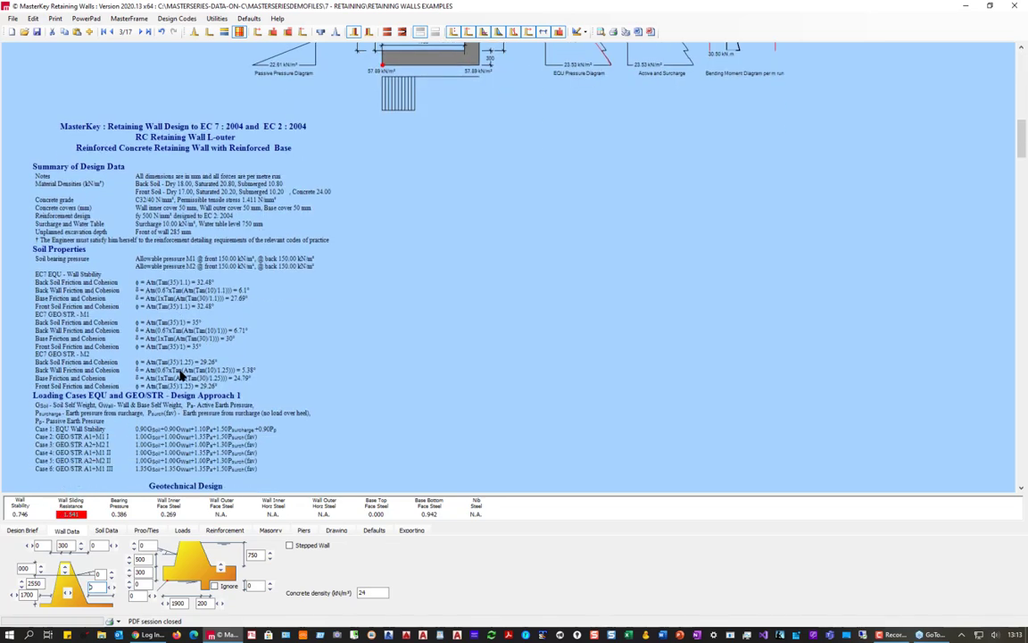
scroll(180, 375, down, 7)
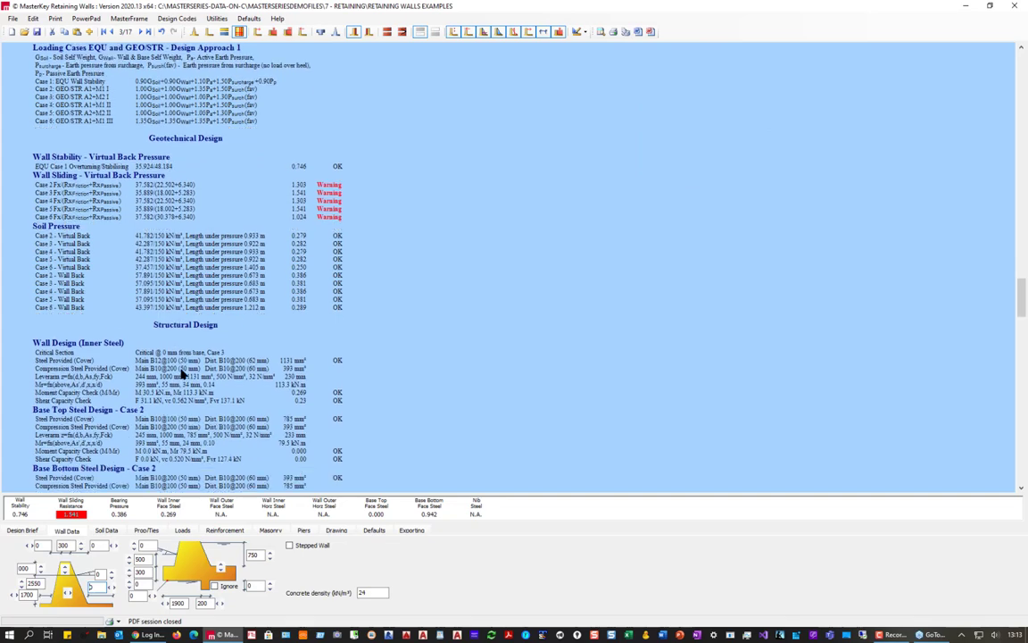
scroll(180, 375, up, 2)
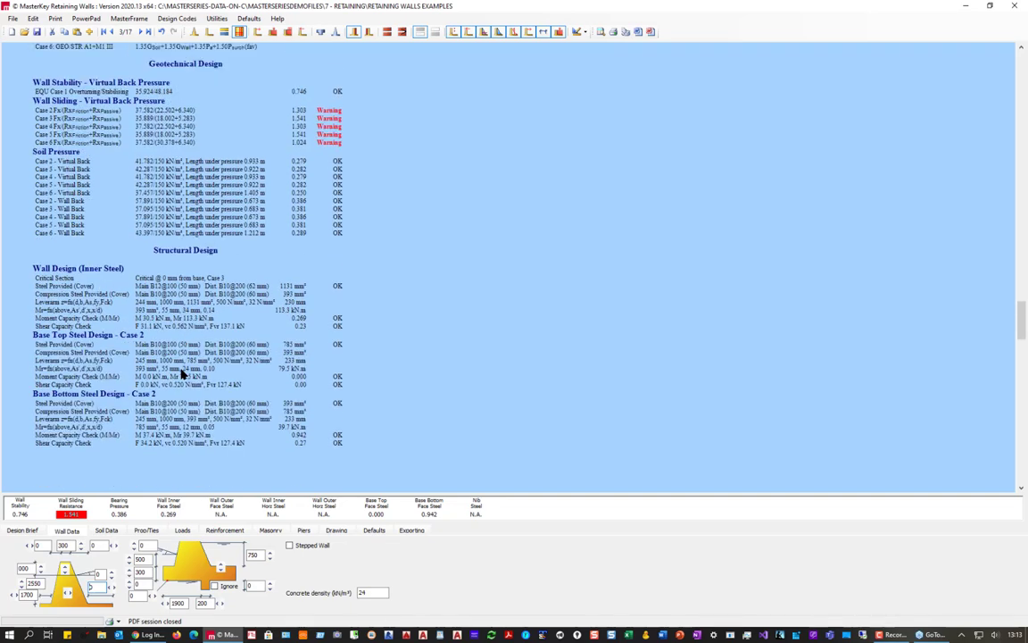
- Set the L-outer retaining wall as propped at the base
scroll(180, 375, up, 15)
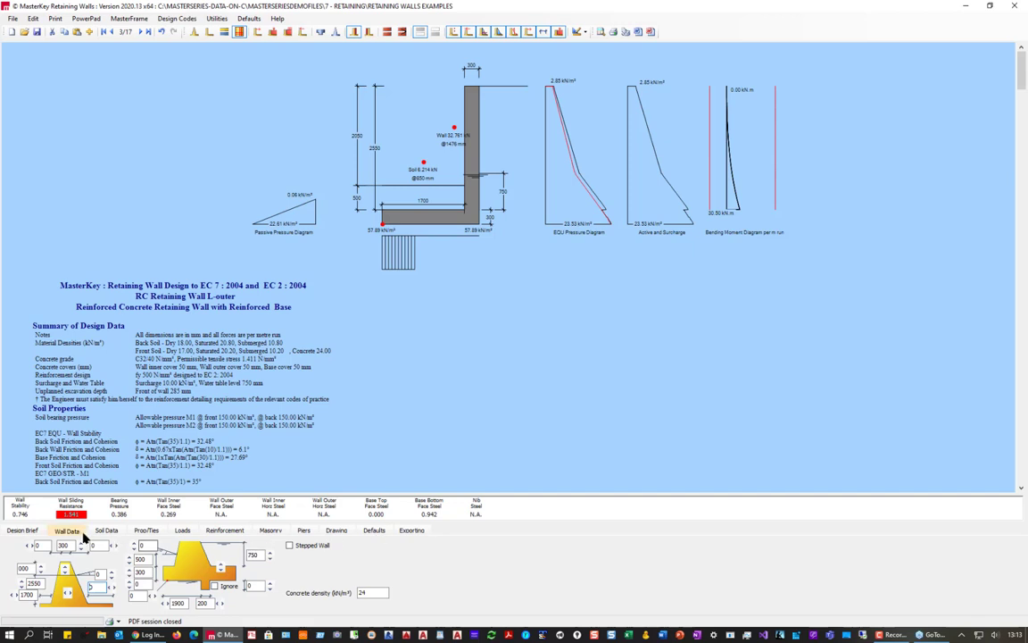
click(148, 531)
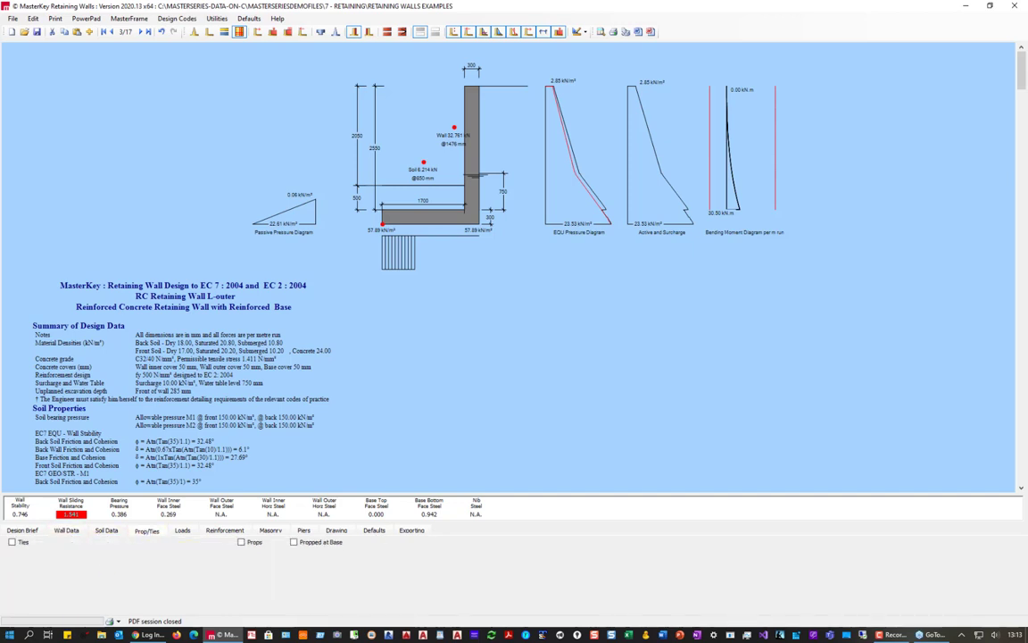
click(293, 544)
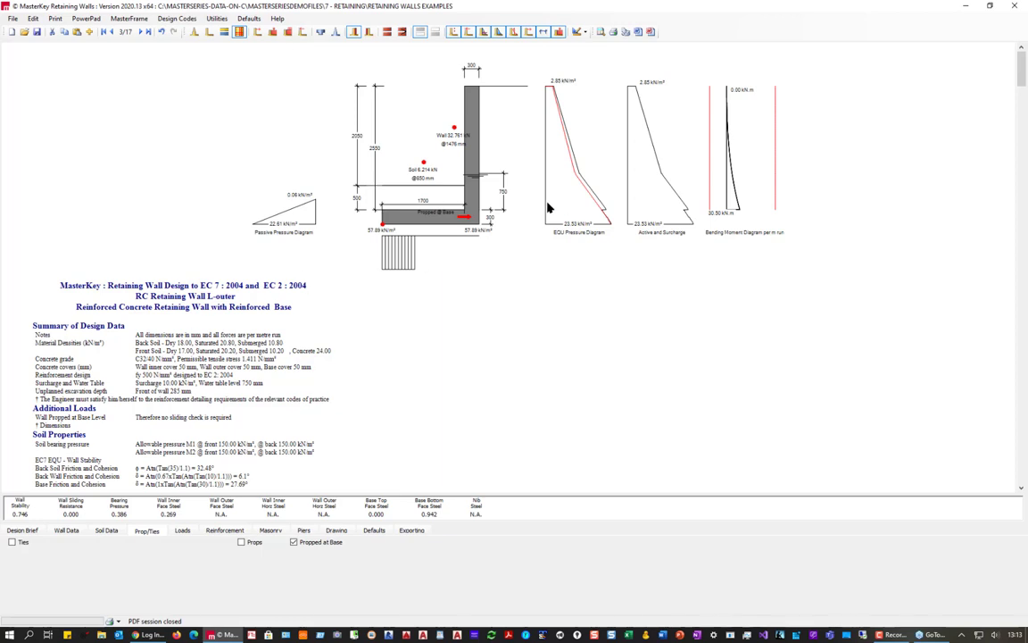
- Try a wall stem thickness of 200 mm, examine the design output, and restore the thickness to 300 mm
click(66, 530)
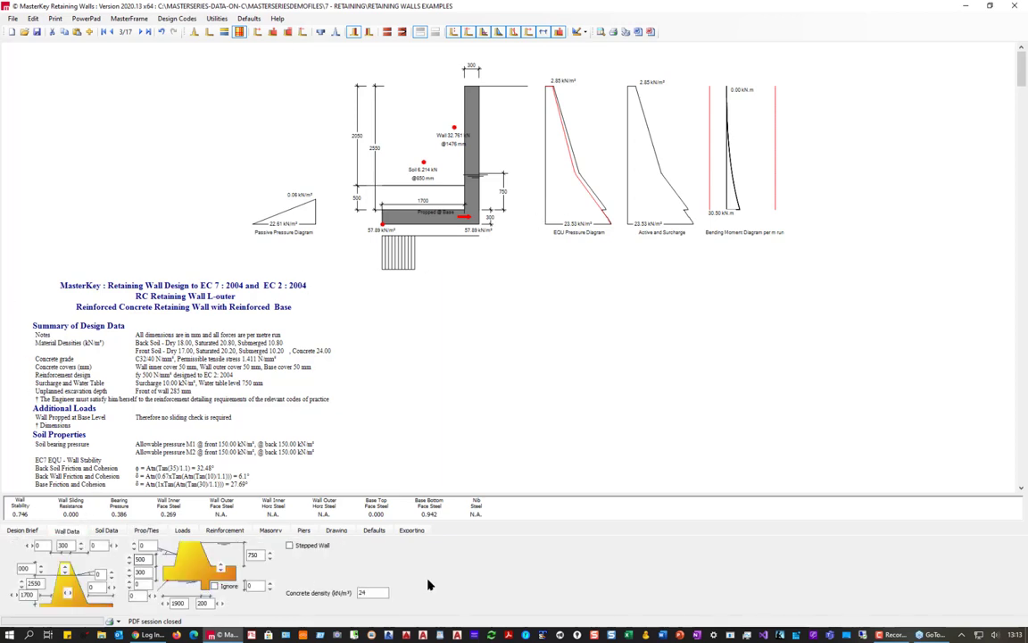
click(81, 548)
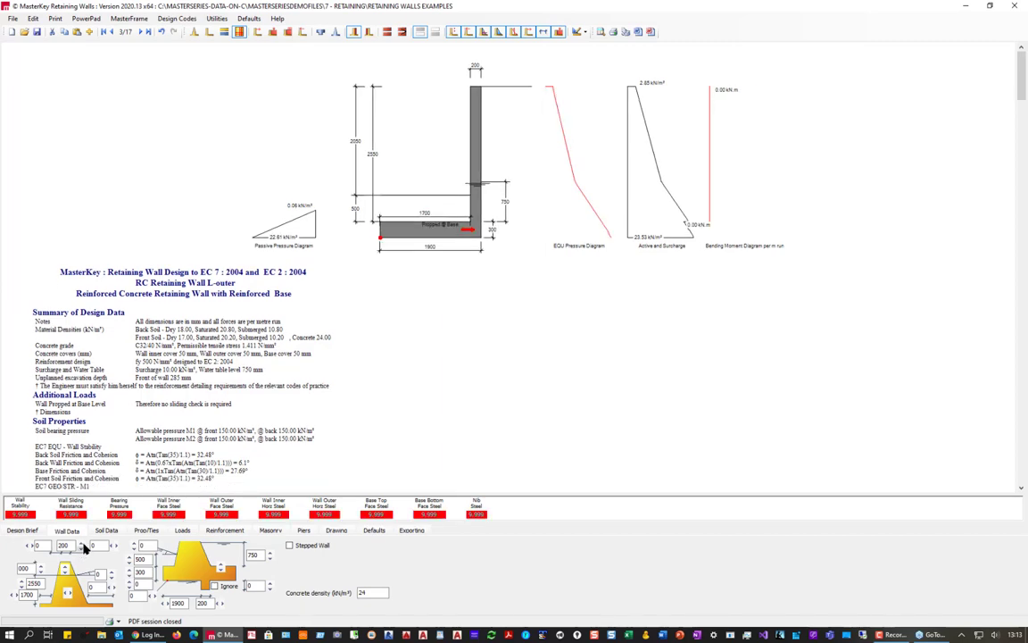
scroll(234, 441, down, 10)
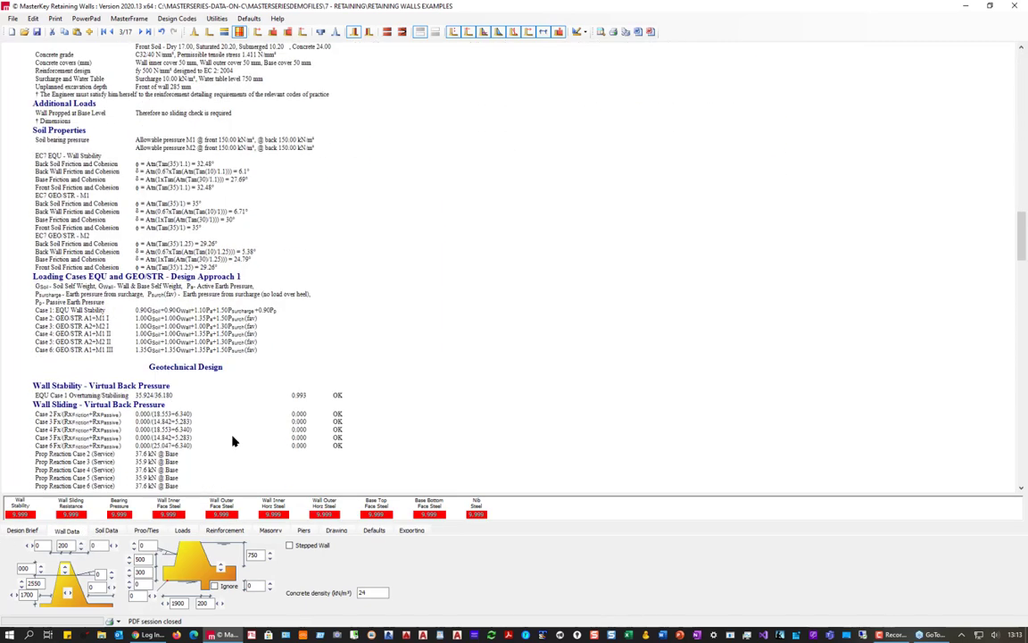
scroll(161, 420, up, 1)
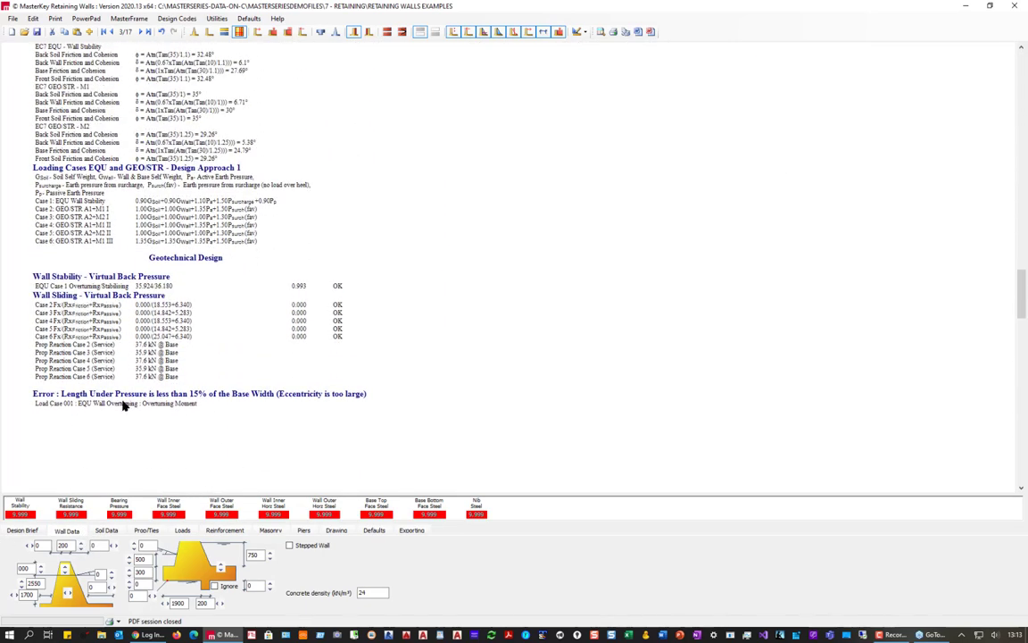
scroll(236, 326, up, 18)
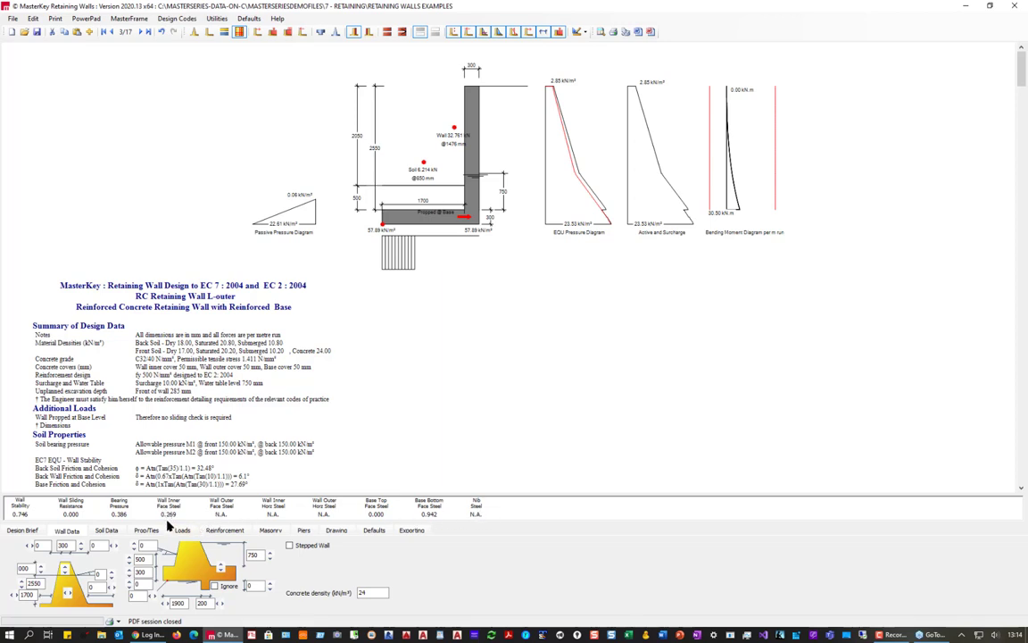
- Set the in-plane reinforcement spacing to 200 mm for both the base top face and the wall inner face
click(225, 533)
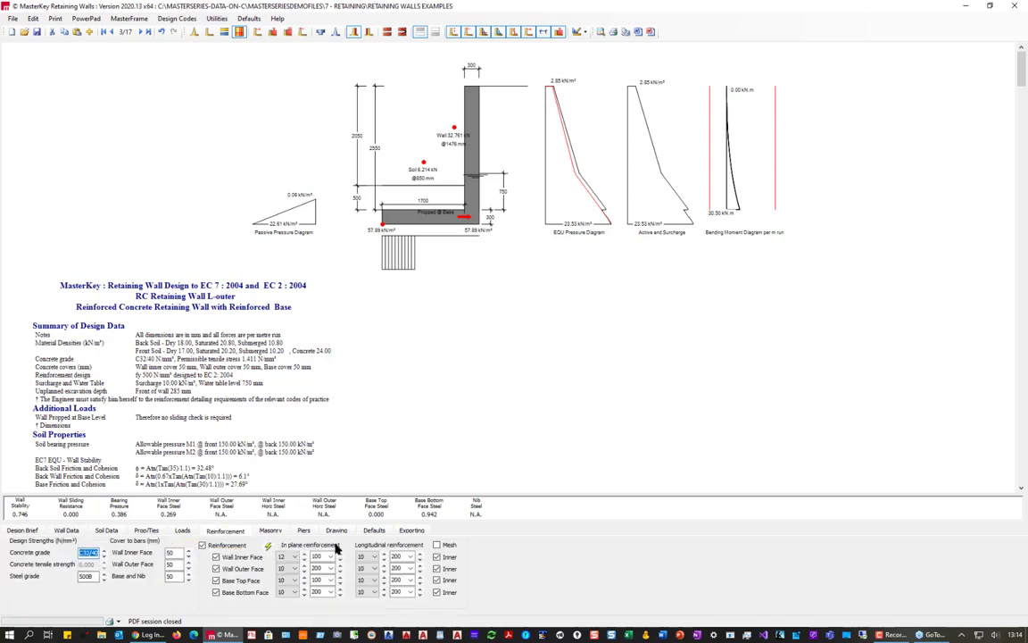
click(336, 584)
click(331, 581)
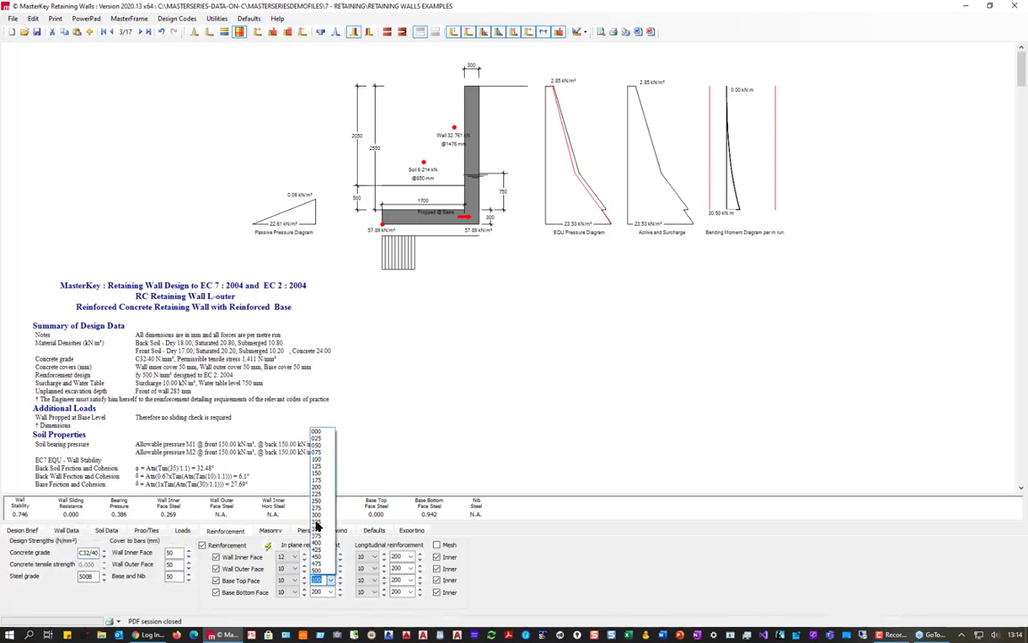
click(331, 568)
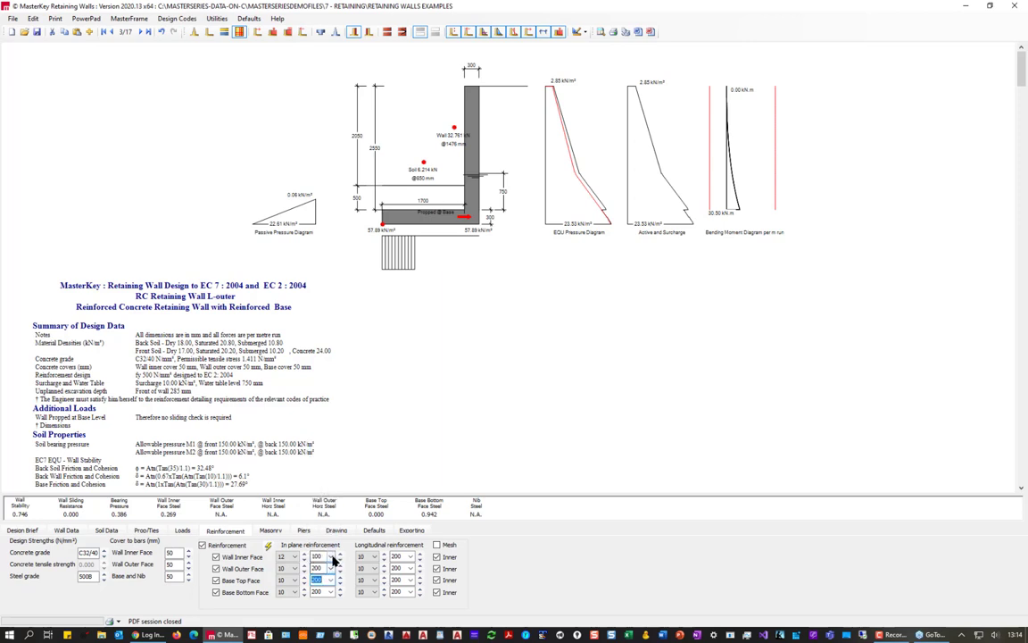
click(330, 556)
click(318, 518)
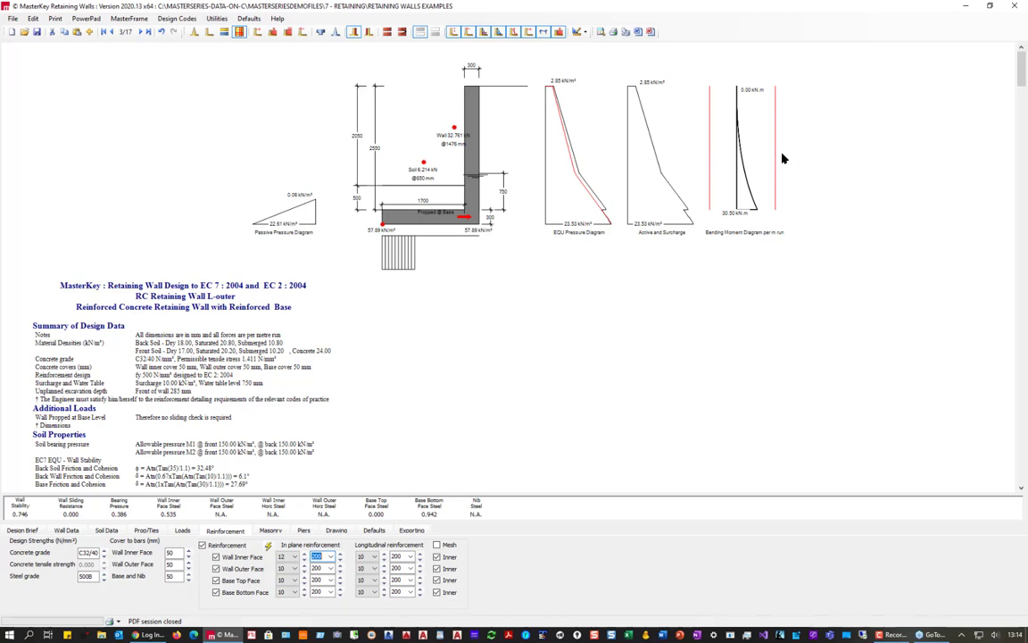
- Test in-plane bar diameters of 16, 10 and 8 mm for the wall inner face
click(305, 555)
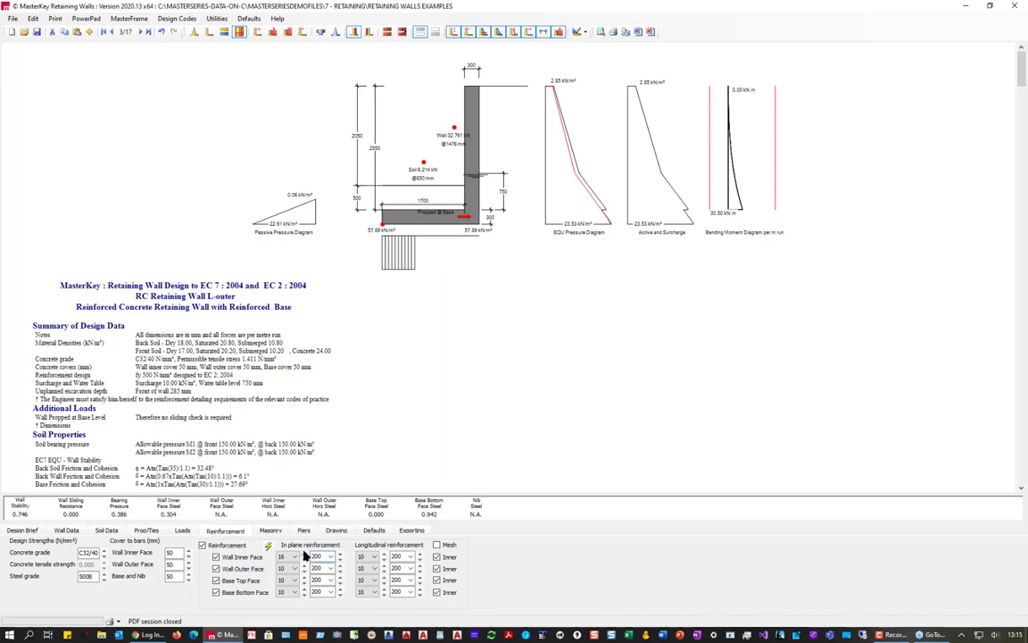
click(304, 560)
click(305, 560)
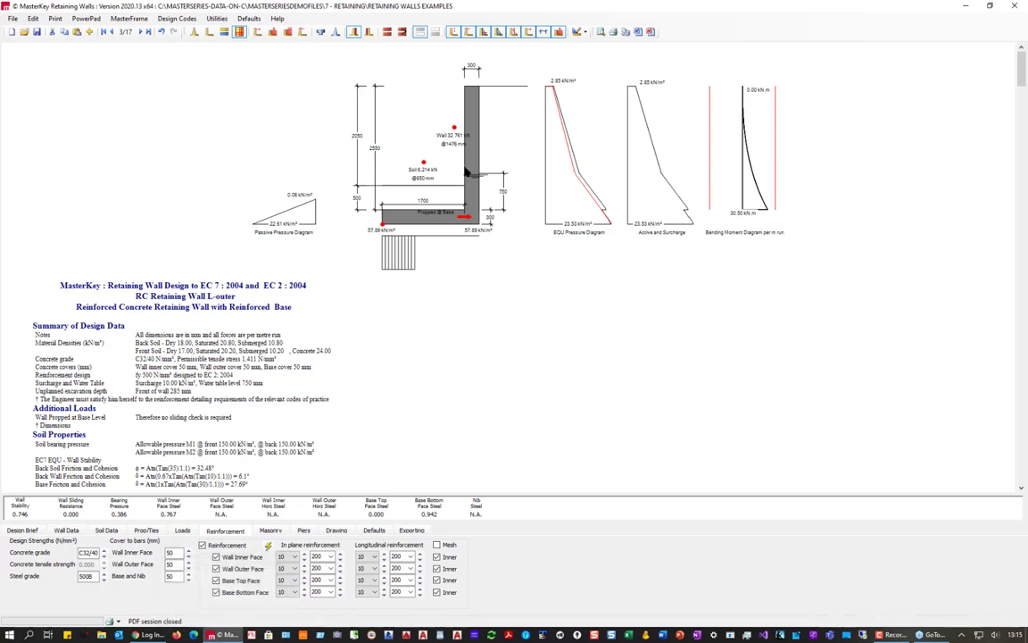
click(305, 560)
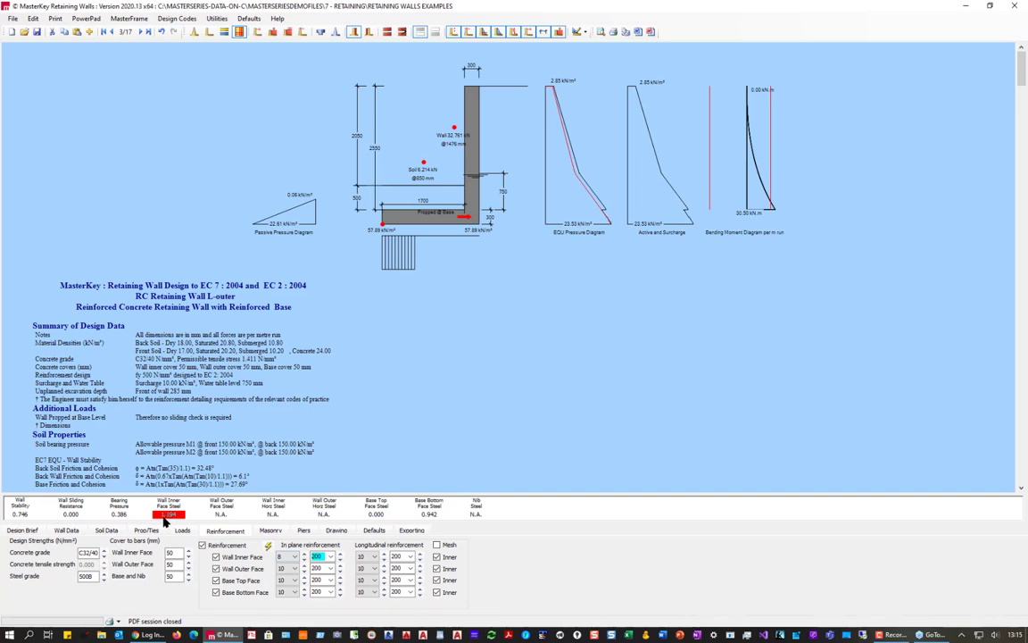
- Set the wall inner face in-plane reinforcement to 10 mm bars at 150 mm spacing
click(339, 559)
click(339, 560)
click(305, 560)
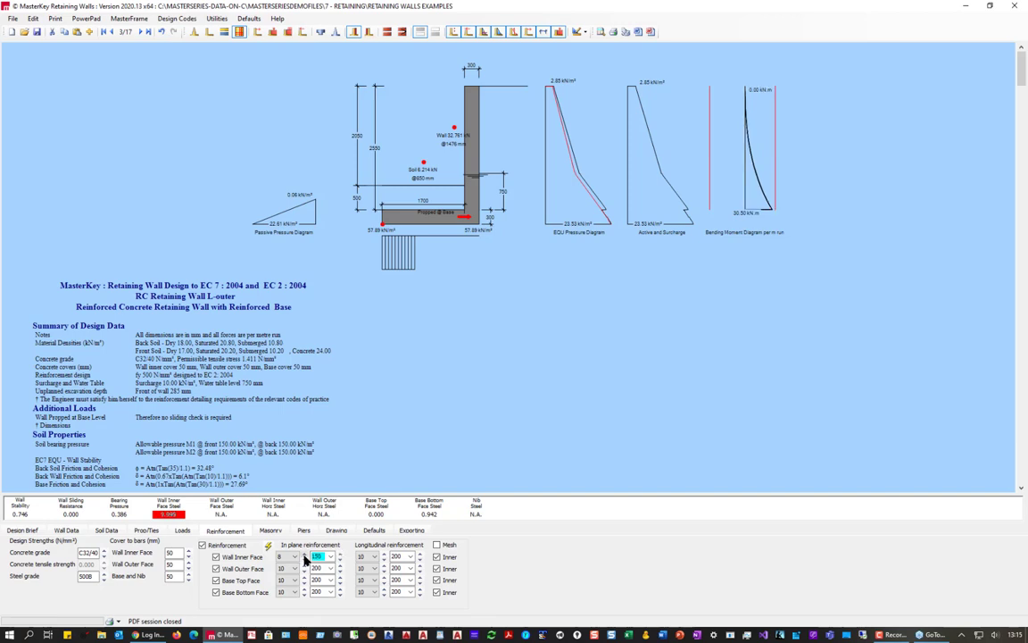
click(305, 560)
click(305, 560)
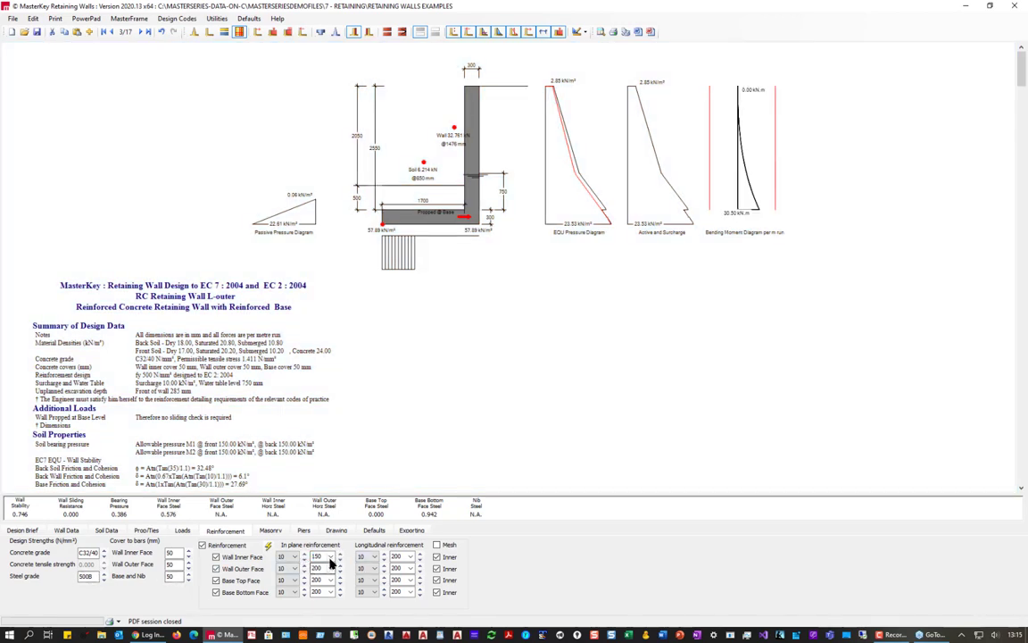
- Set the spacing of the wall inner face in-plane bars to 200 mm
double_click(327, 559)
click(331, 557)
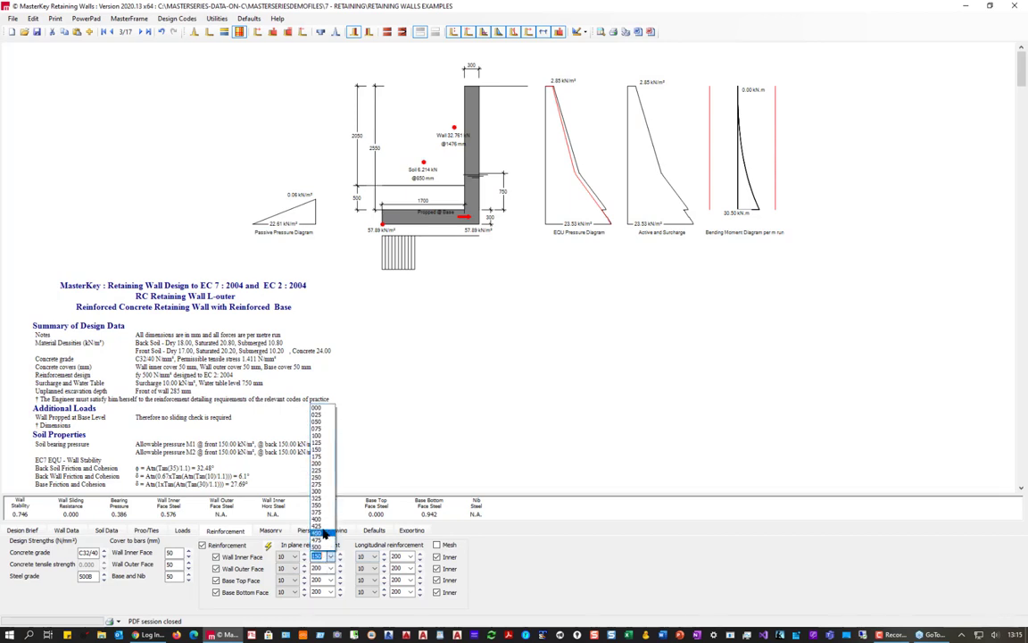
click(320, 464)
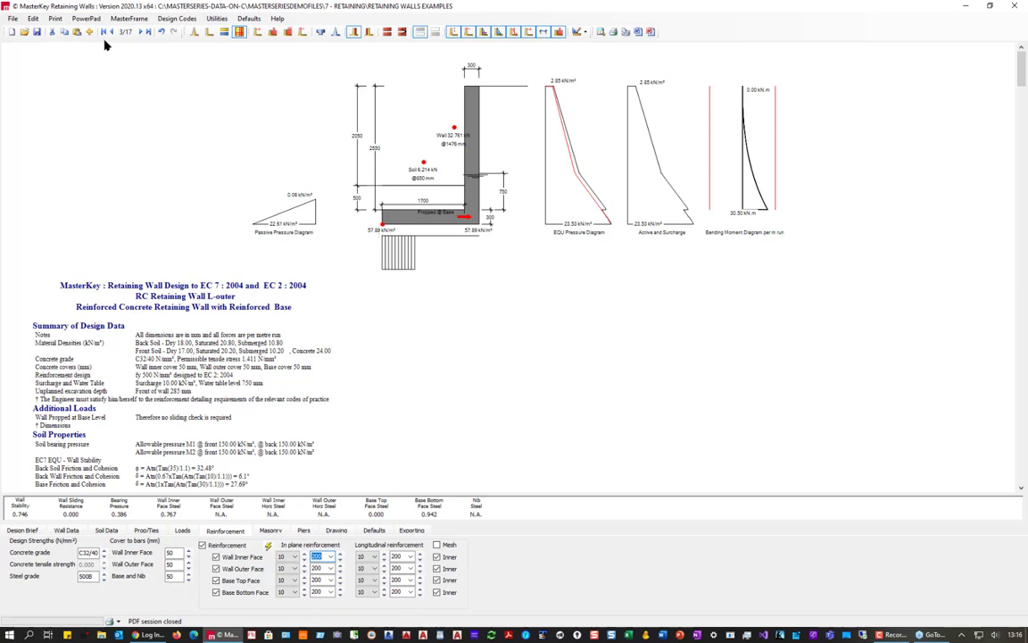
- Move on to the gravity masonry wall example and set its base top face in-plane reinforcement spacing to 200 mm
click(143, 32)
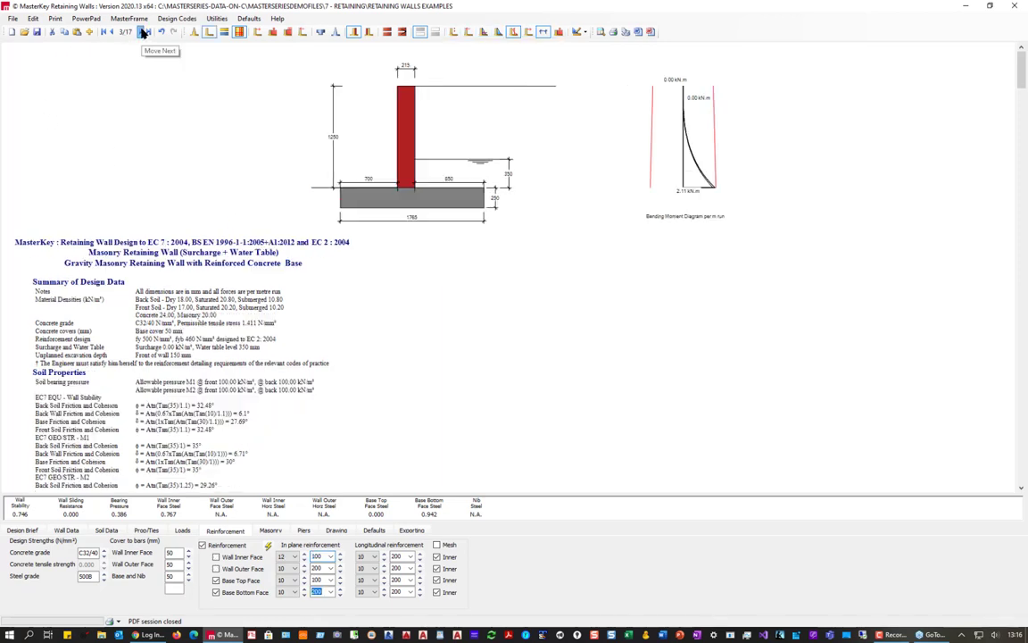
click(143, 32)
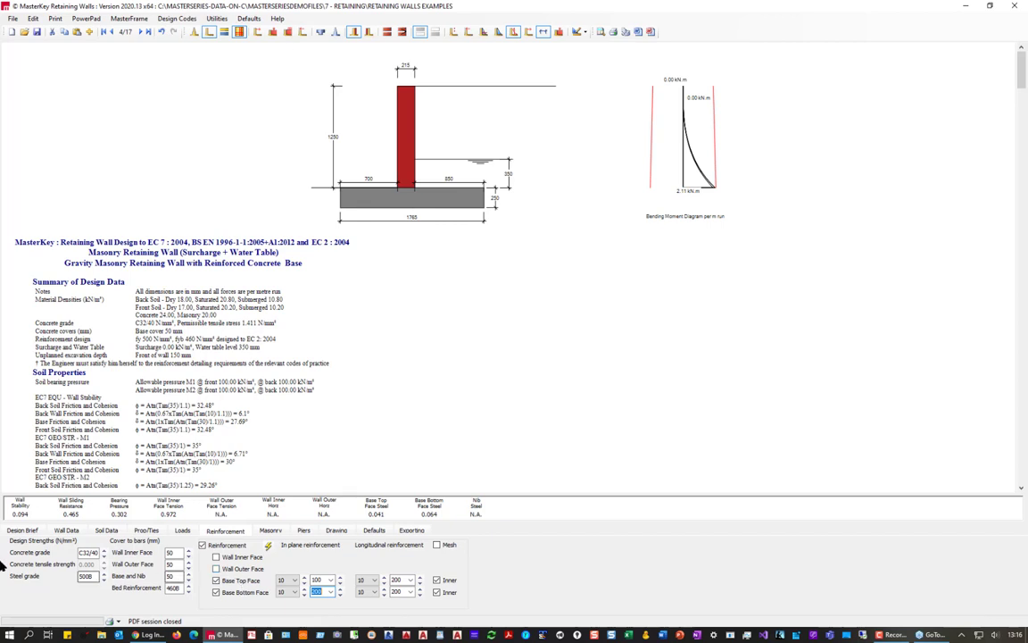
click(330, 579)
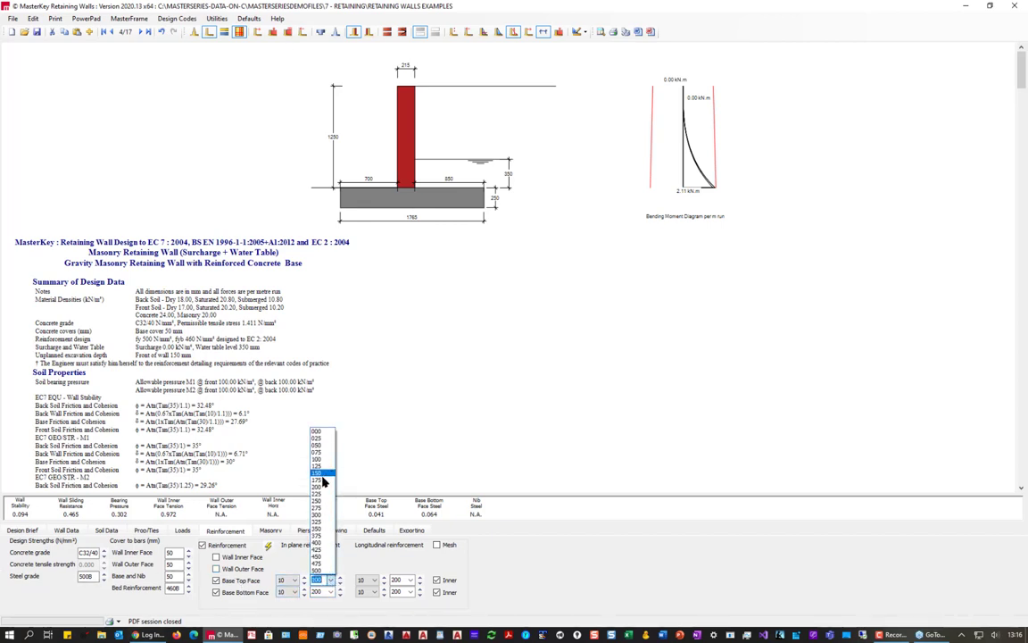
click(322, 487)
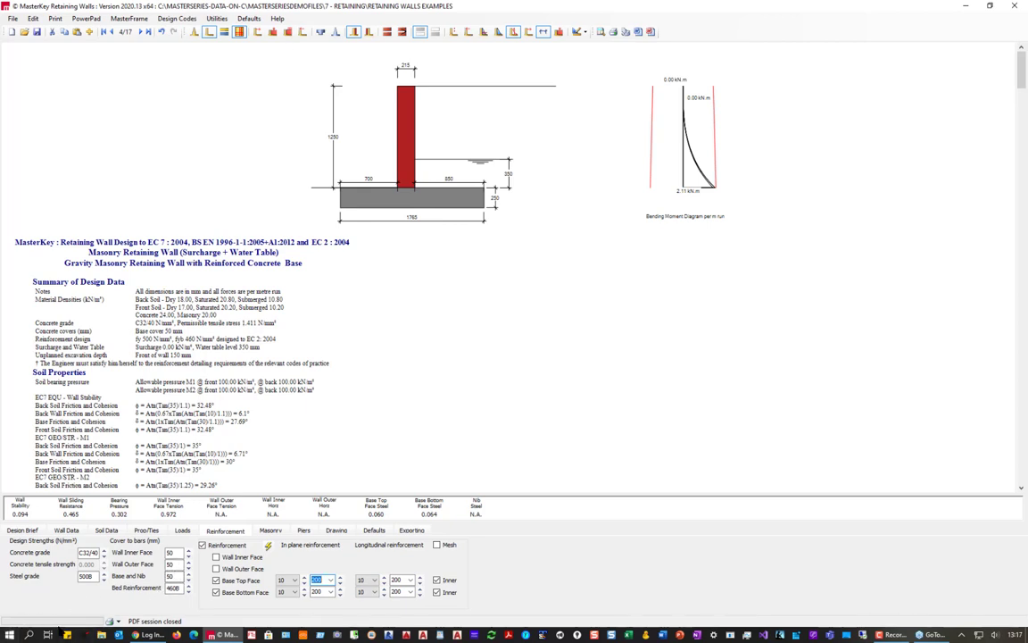
- Raise the masonry wall's retained height to 1350 mm and add a 350 mm upstand above the retained soil
click(65, 531)
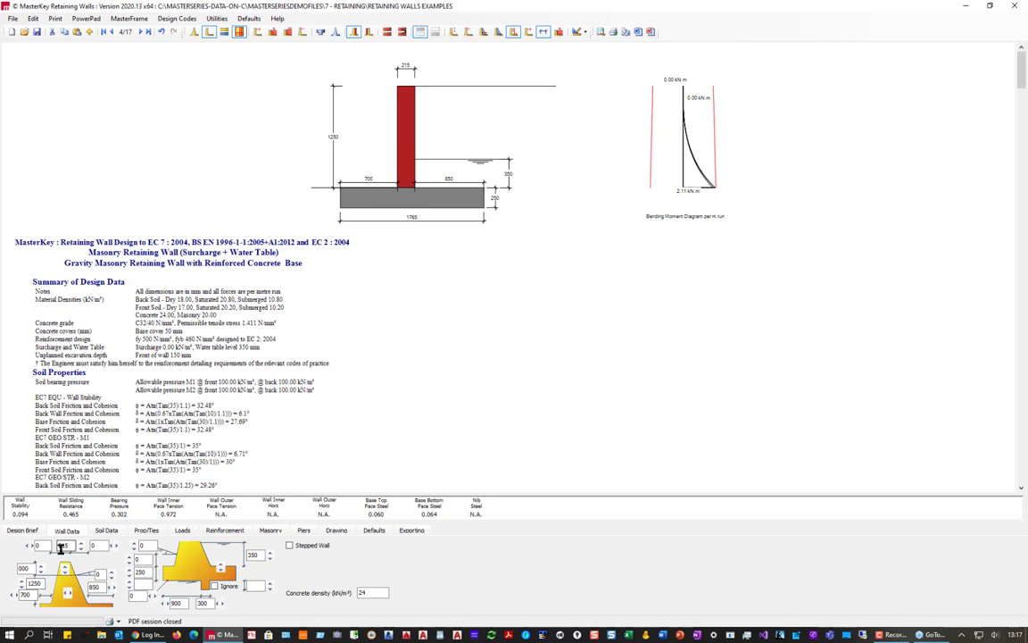
click(22, 581)
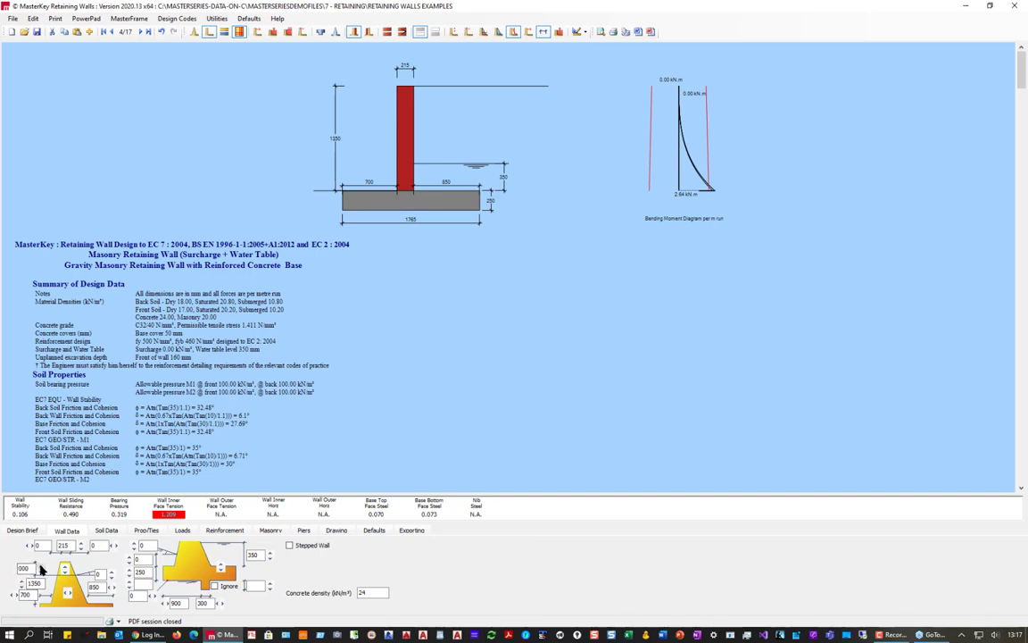
text(50)
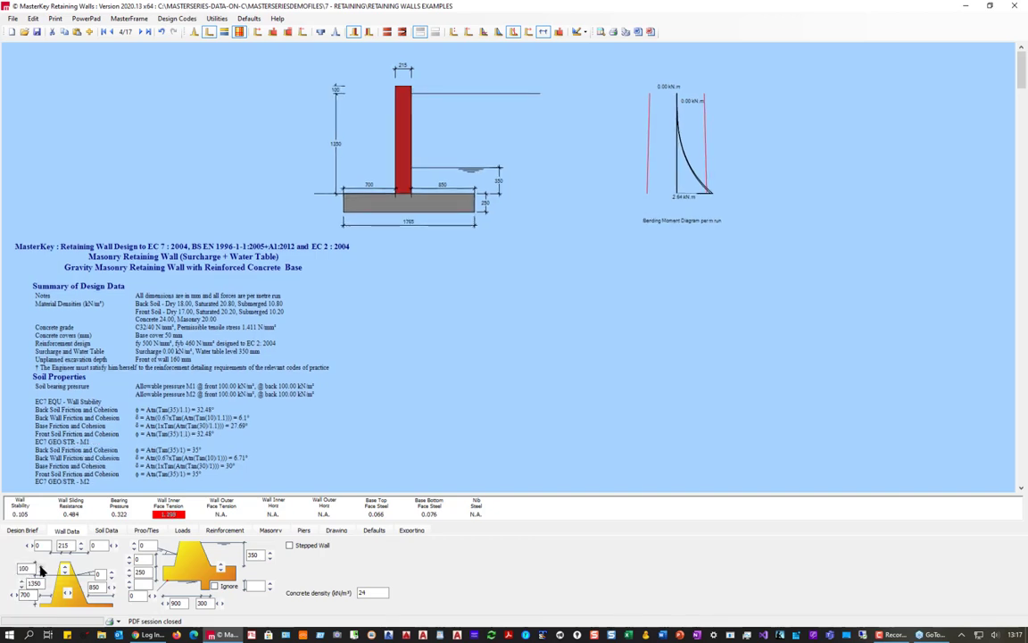
click(41, 571)
click(42, 572)
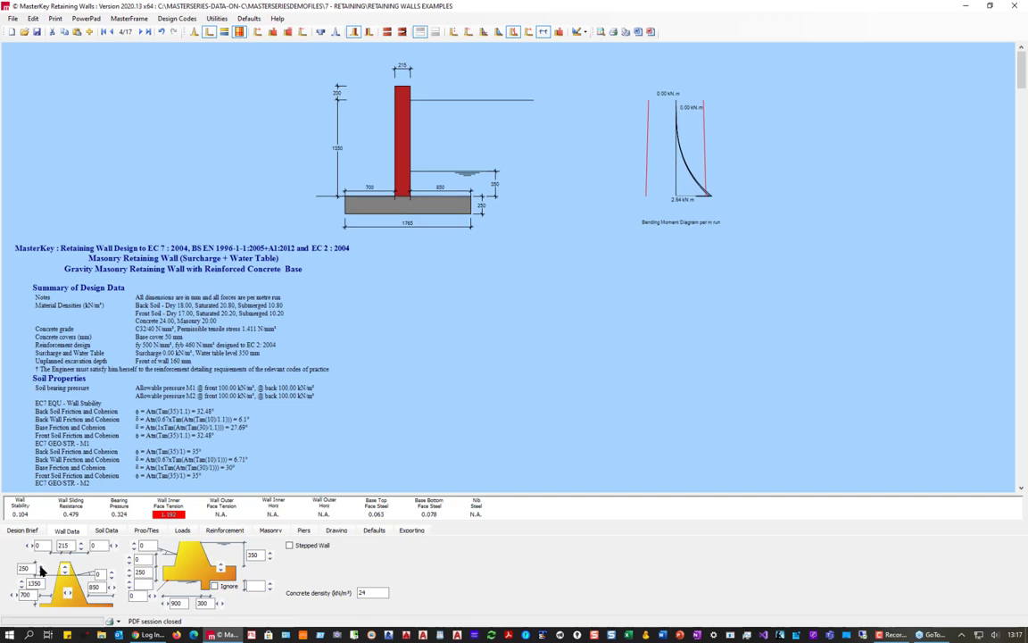
click(41, 571)
click(41, 571)
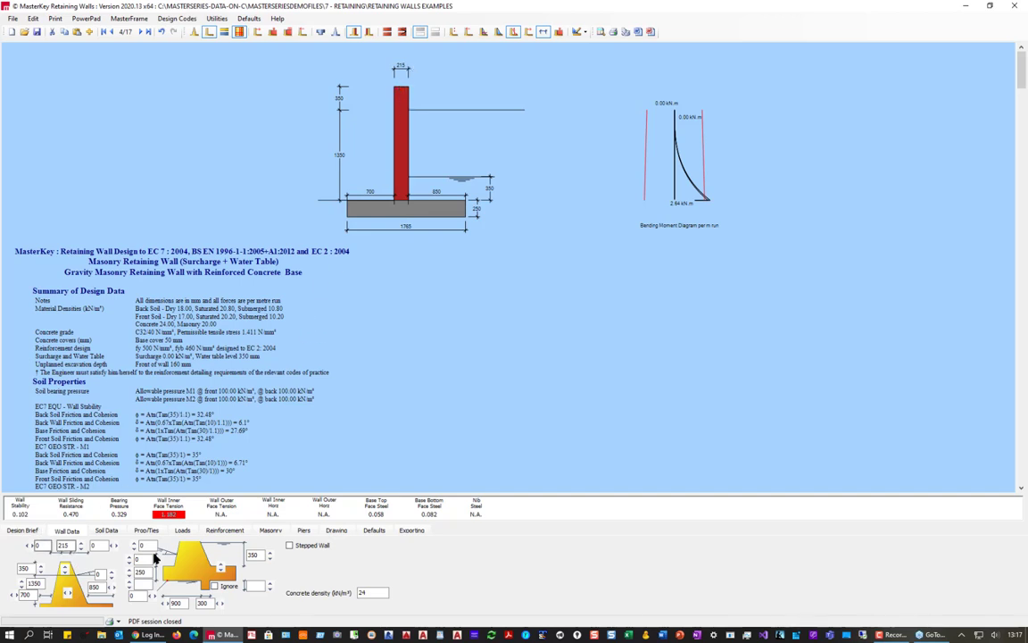
- Check the additional load options, including upstand wind, and reduce the wall upstand to 100 mm
click(183, 530)
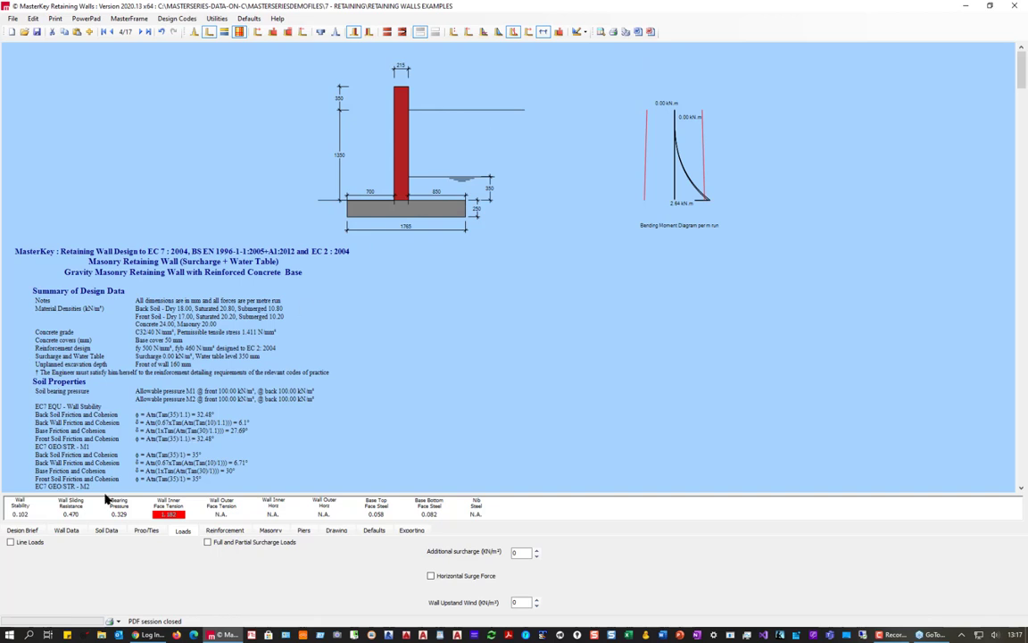
click(59, 531)
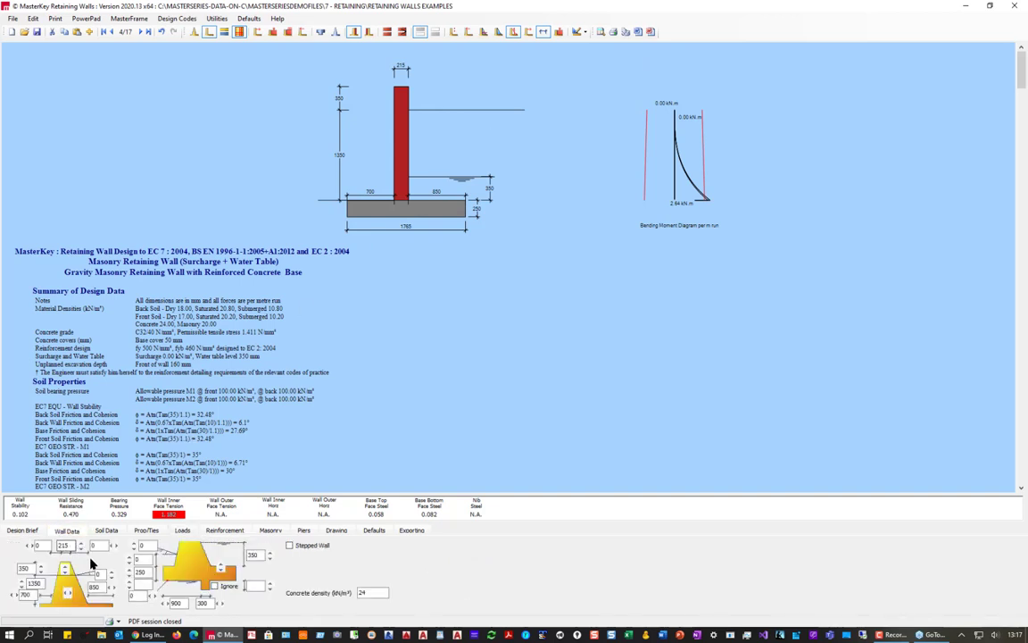
click(40, 574)
click(40, 576)
click(40, 576)
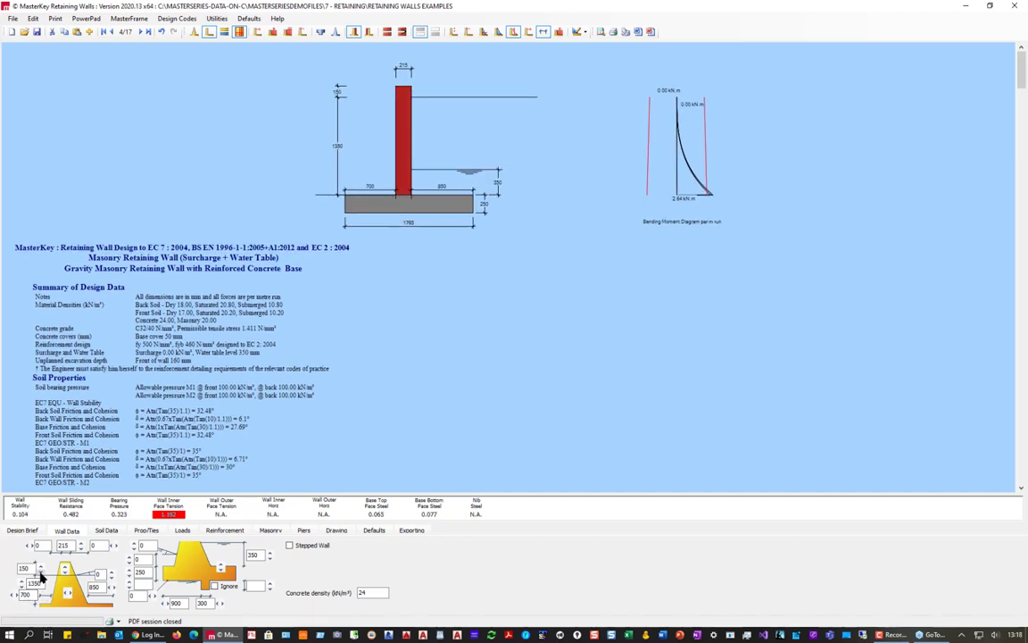
click(41, 576)
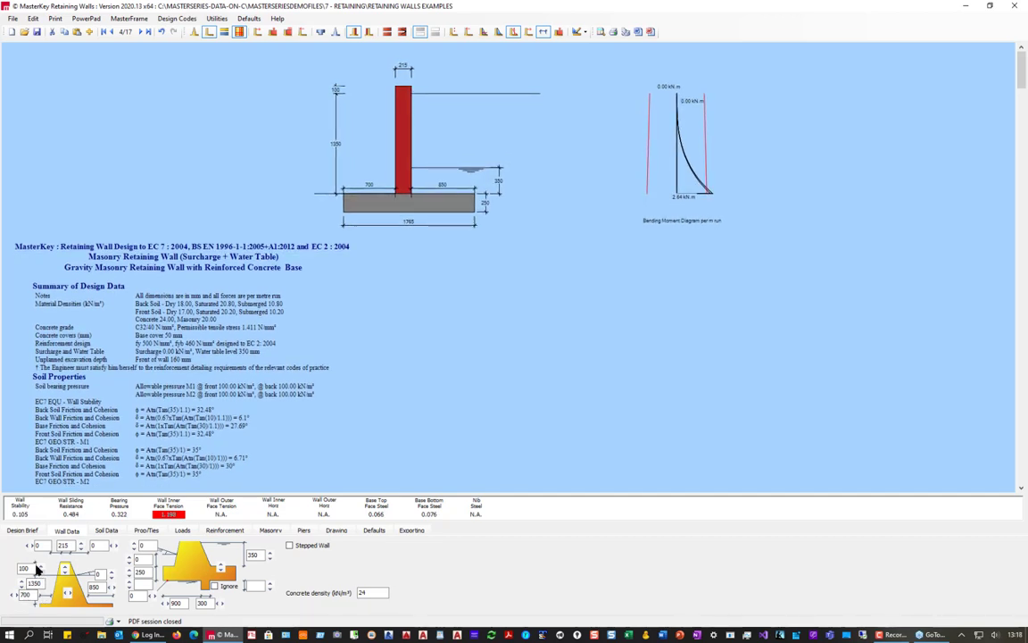
- Set the wall's retained height to 1500 mm and check the minimum surcharge default value
scroll(24, 584, up, 1)
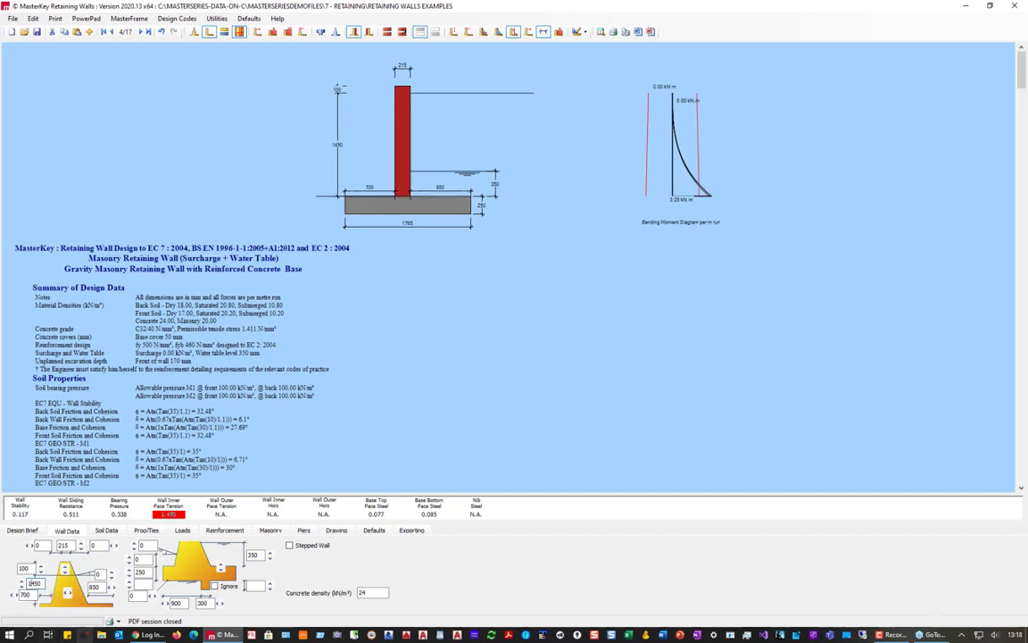
double_click(33, 583)
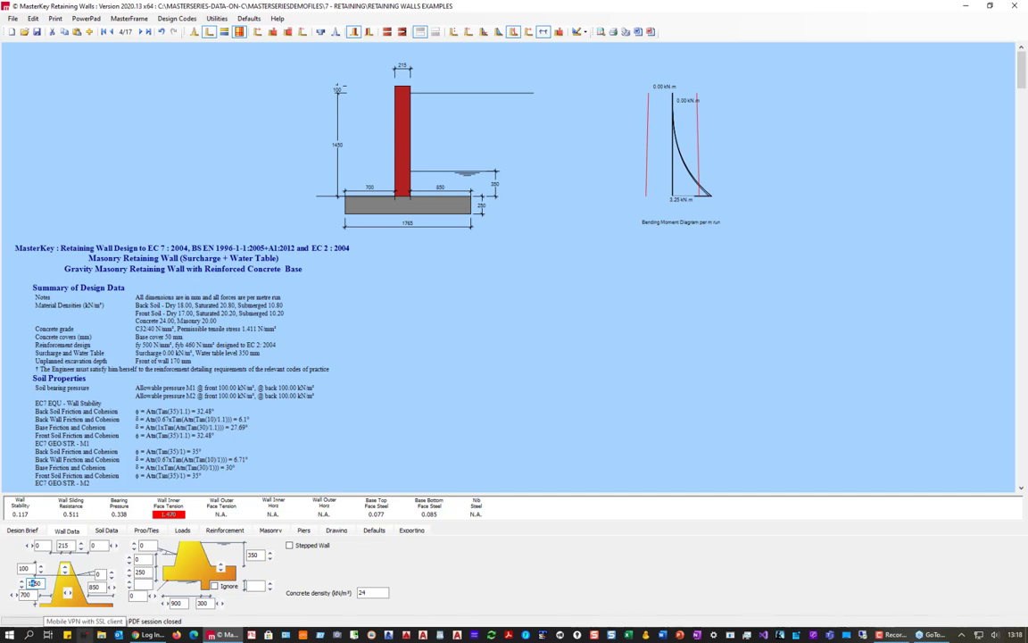
text(1500)
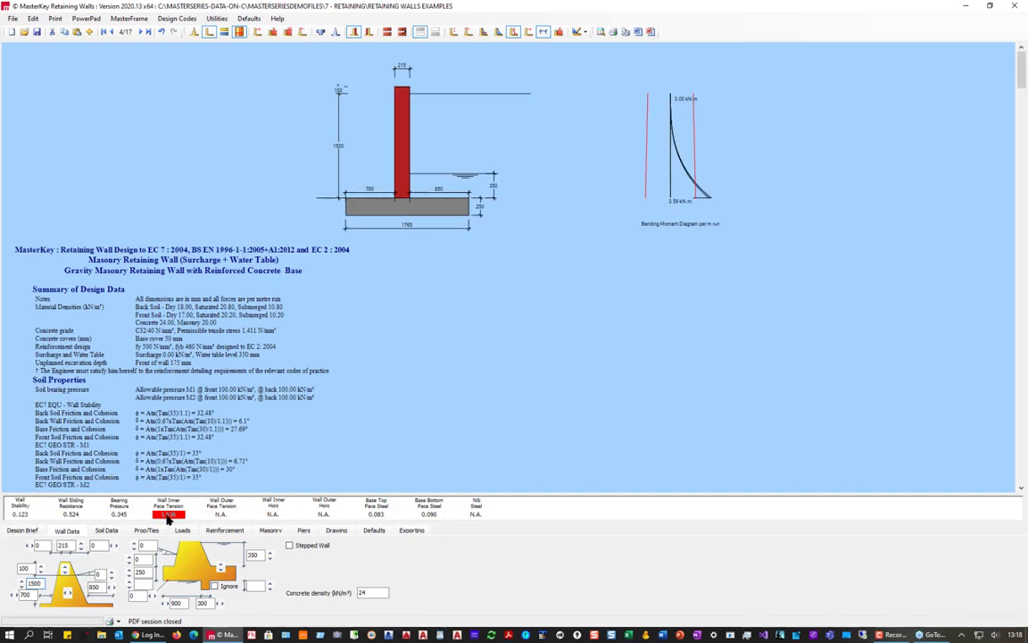
click(374, 532)
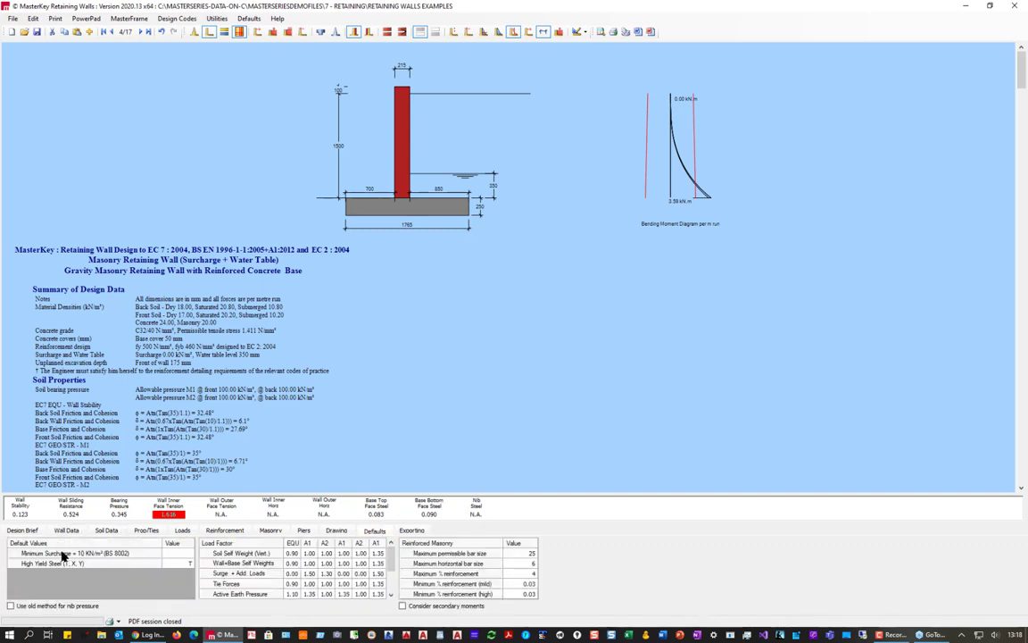
click(63, 554)
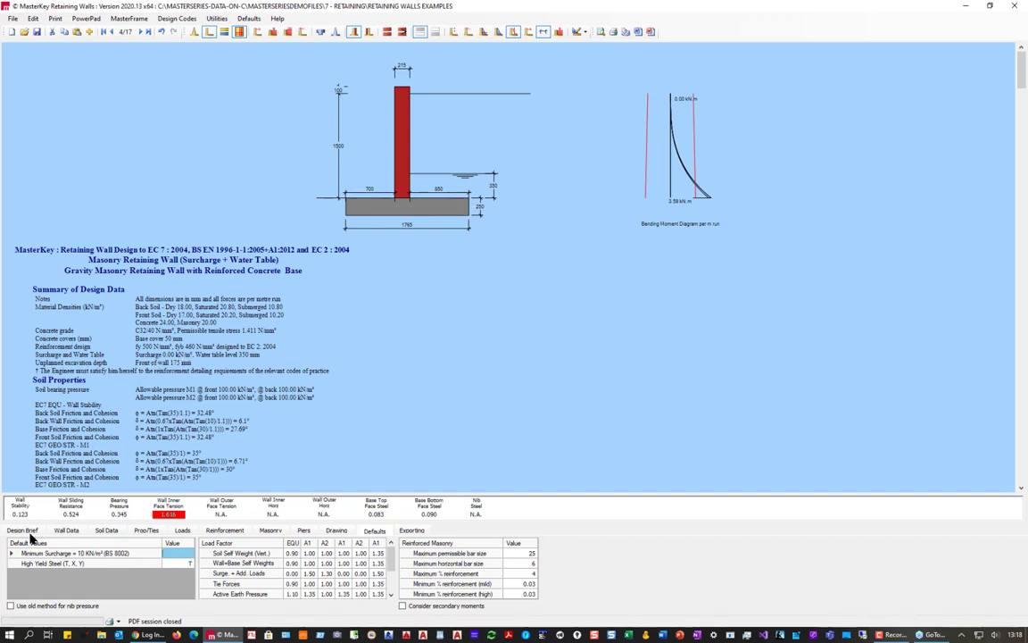
- Set the water table level behind the wall to -500 mm, below the base
click(66, 530)
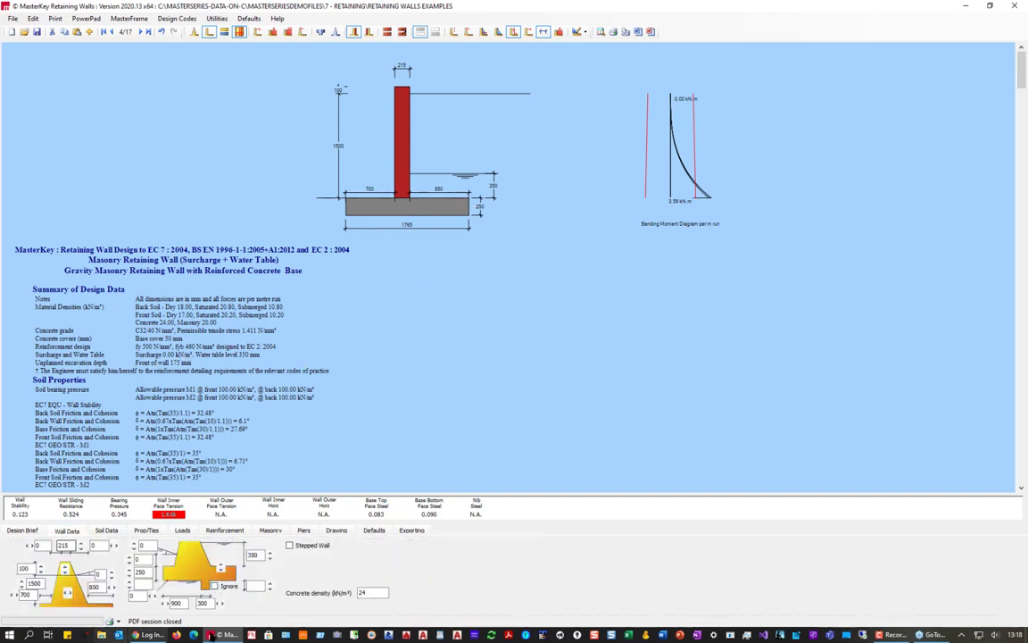
click(270, 560)
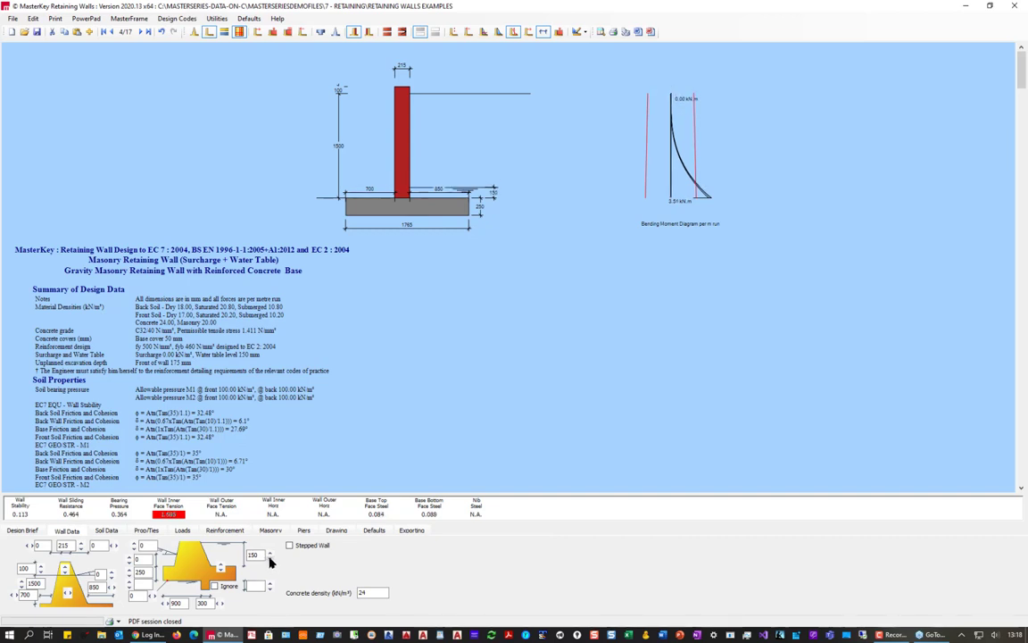
click(270, 560)
click(270, 559)
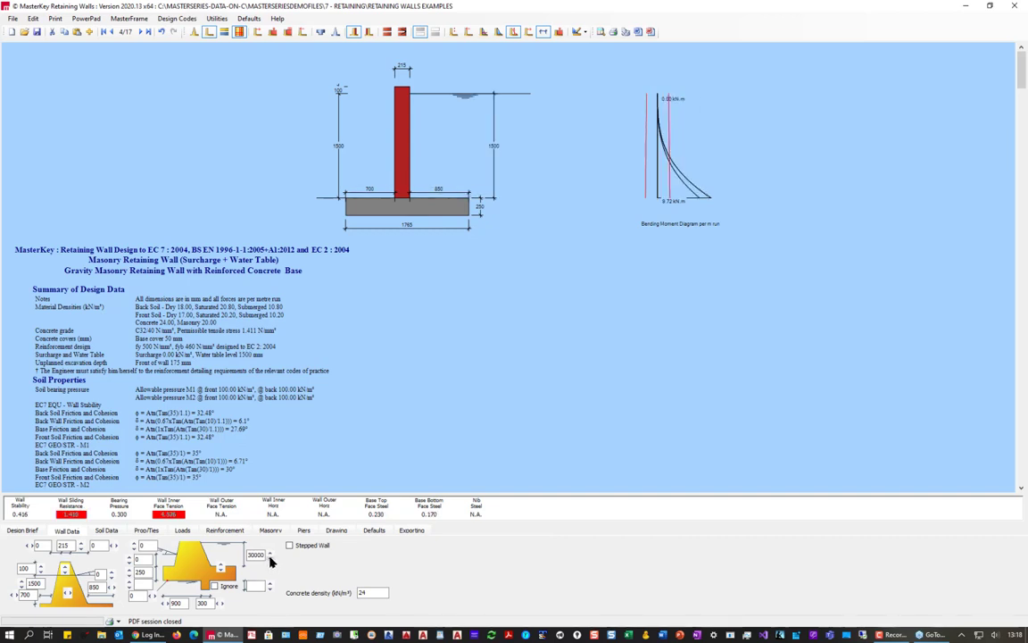
text(5)
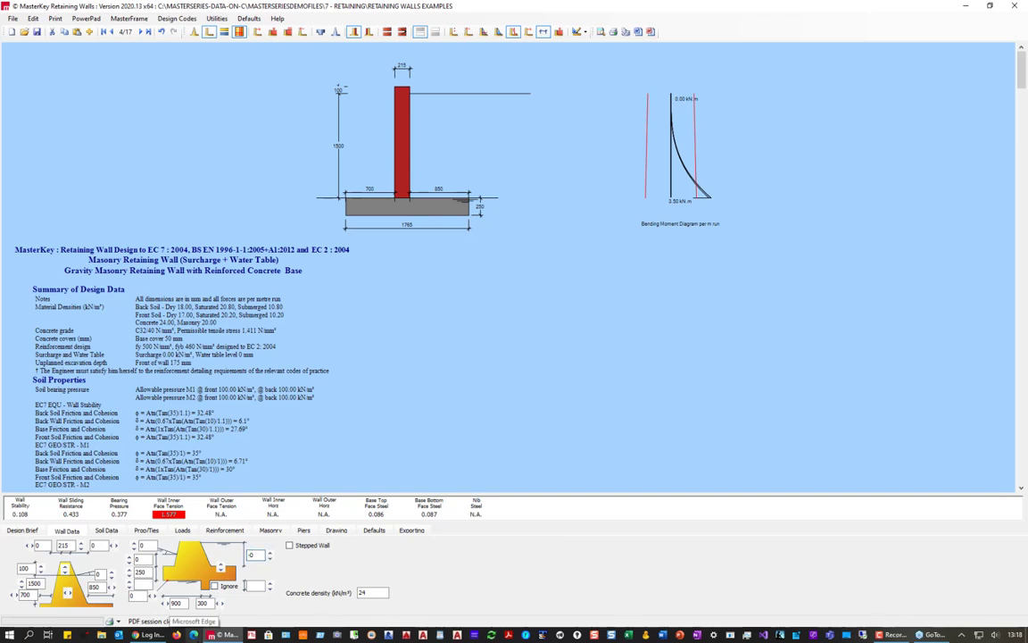
text(-500)
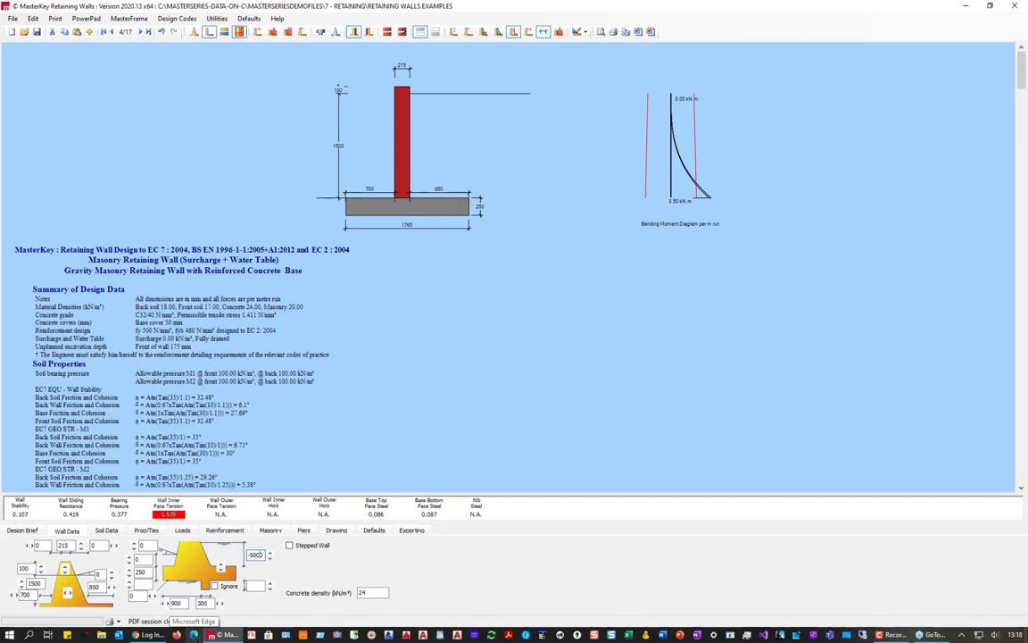
text(0)
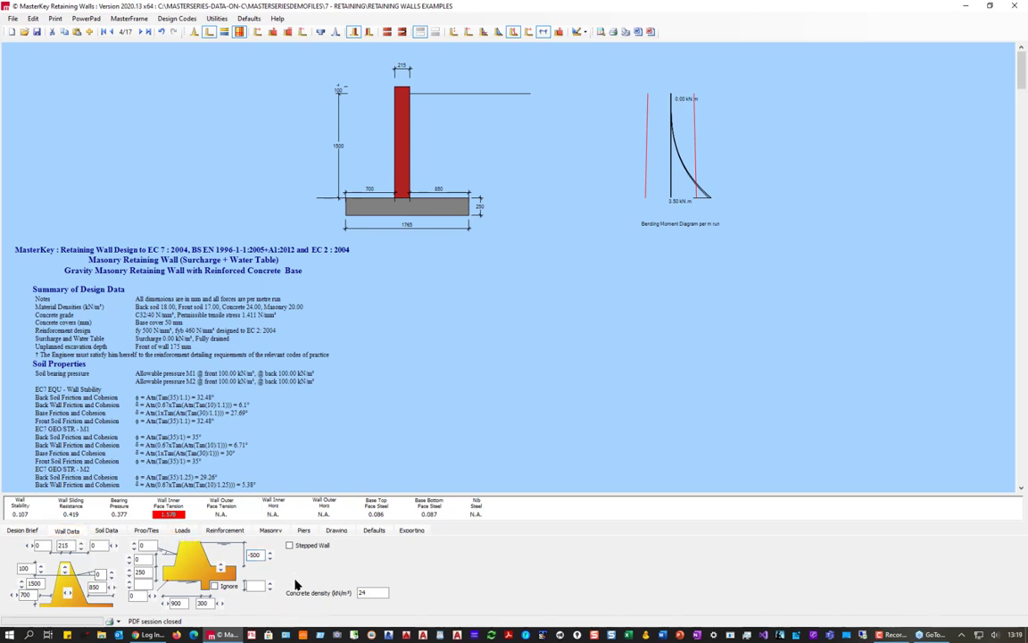
- Make the wall stepped and clear the step definition for its outer face
click(289, 546)
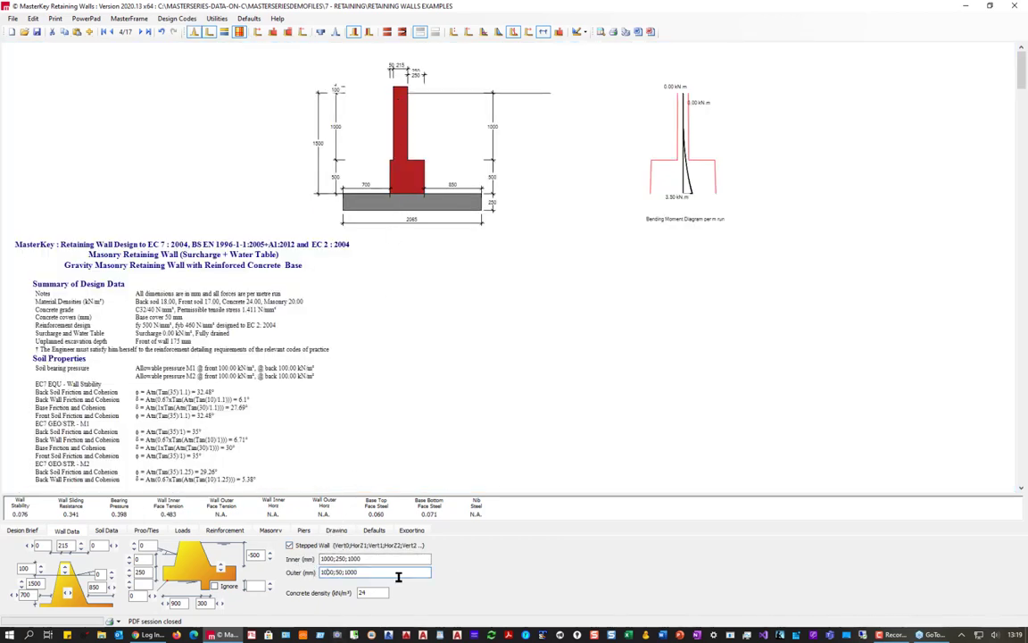
double_click(340, 571)
key(BackSpace)
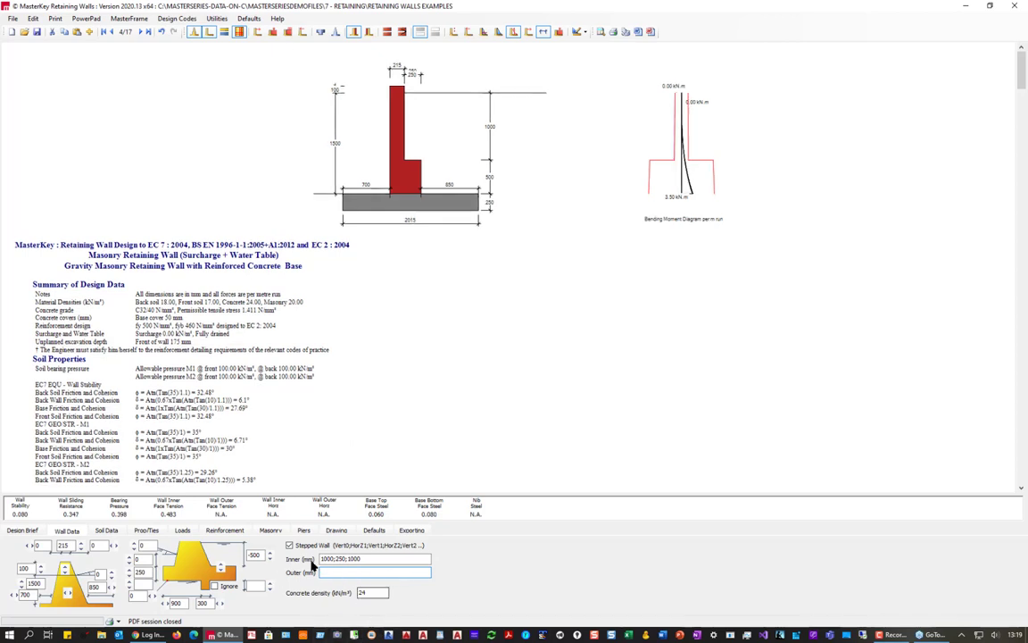
- Change the inner face step definition to 1000;100;1000 so the step is 100 mm wide
double_click(341, 559)
click(341, 558)
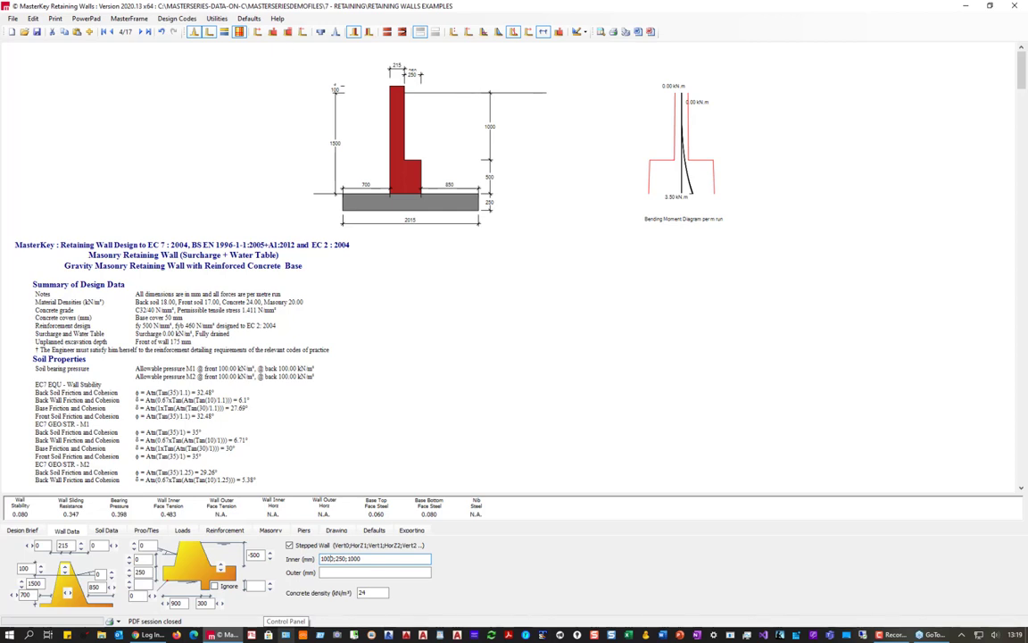
key(BackSpace)
key(BackSpace)
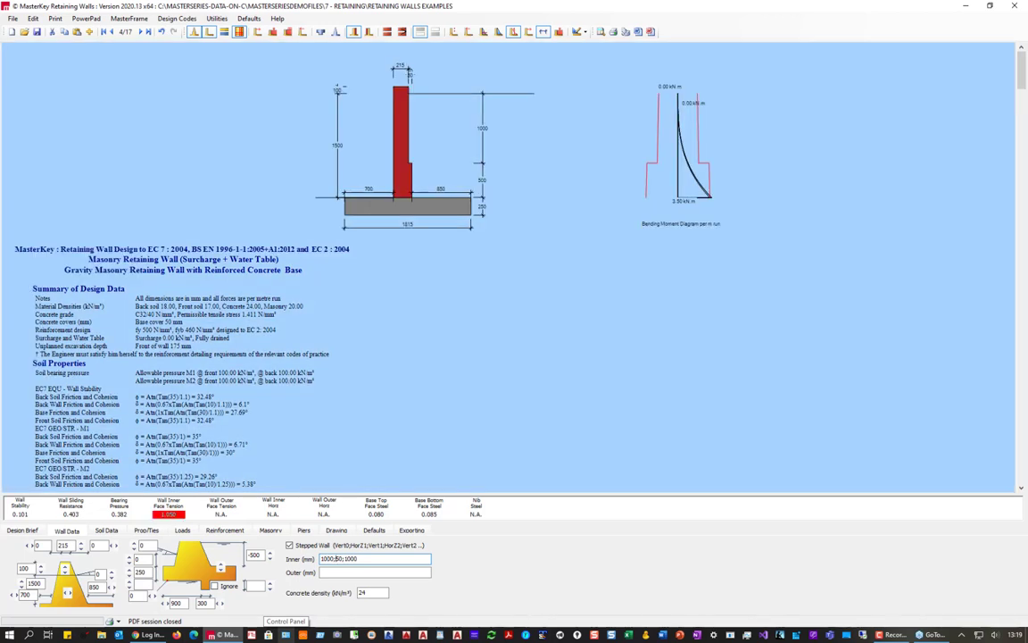
text(10)
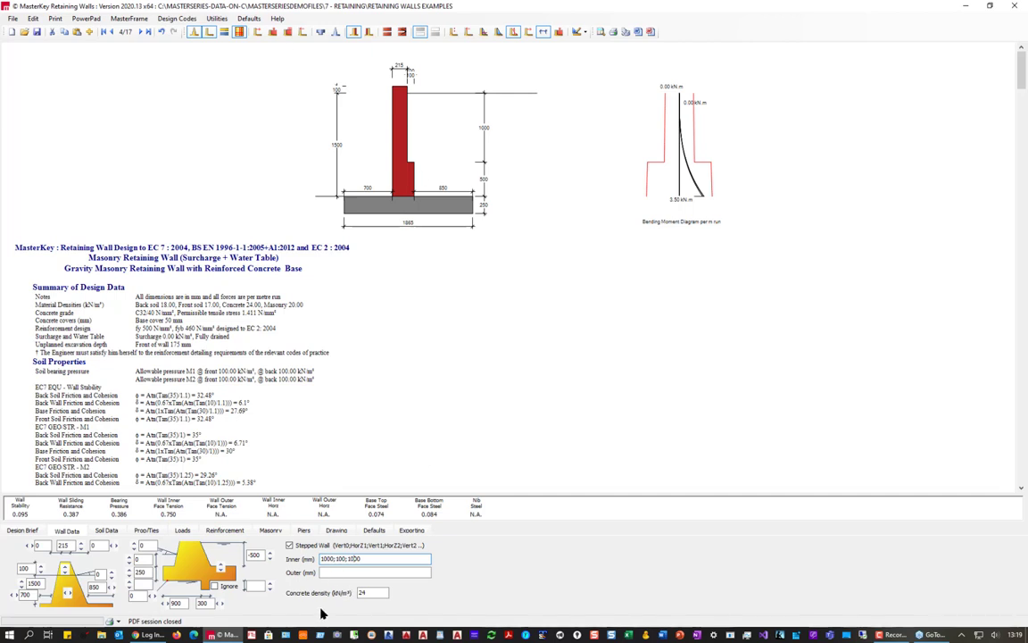
- Shorten the inner face step definition to 1000;100 and set the wall's top thickness to 100 mm
key(BackSpace)
key(BackSpace)
key(BackSpace)
key(BackSpace)
key(BackSpace)
double_click(68, 547)
key(BackSpace)
text(100)
key(Return)
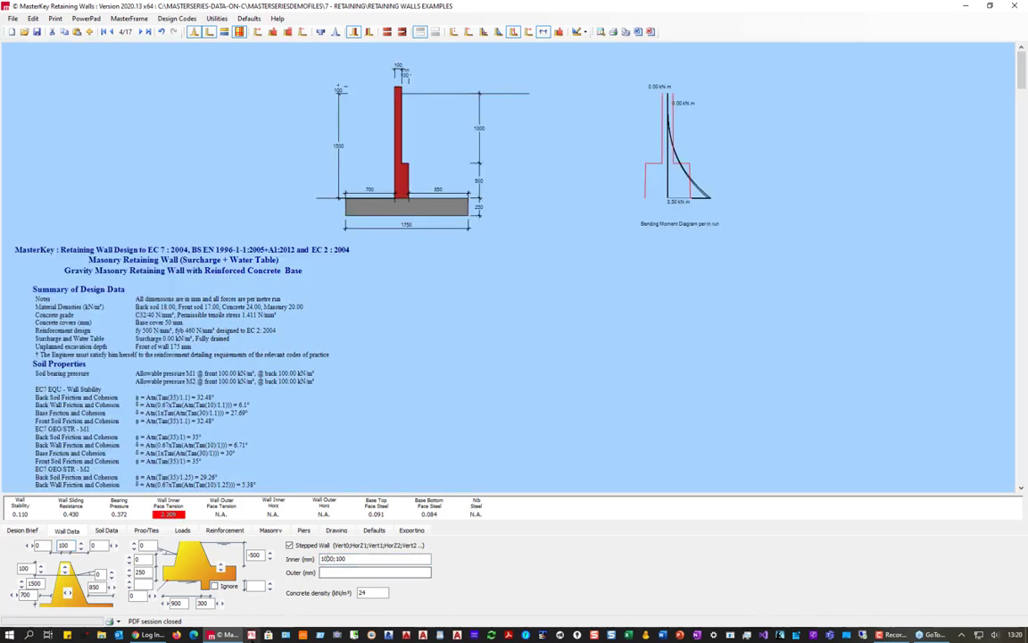
- Redefine the inner face steps as 500;100;500 to give the wall steps every 500 mm
double_click(326, 558)
text(500)
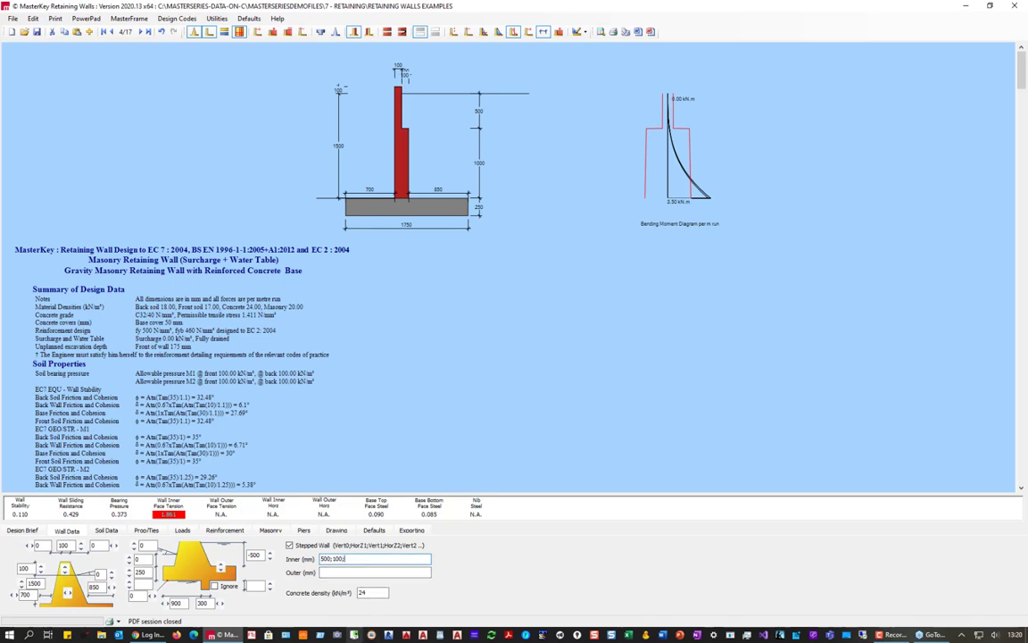
text(;4)
key(BackSpace)
text(500)
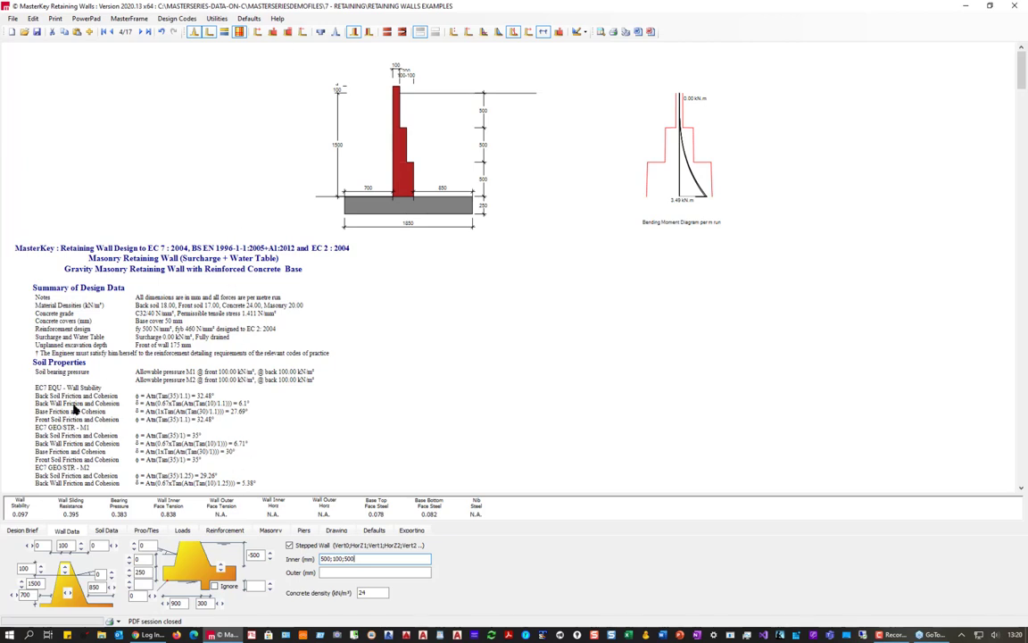
- Move on to the cavity retaining wall example and turn off the filled cavity in its masonry settings
click(141, 32)
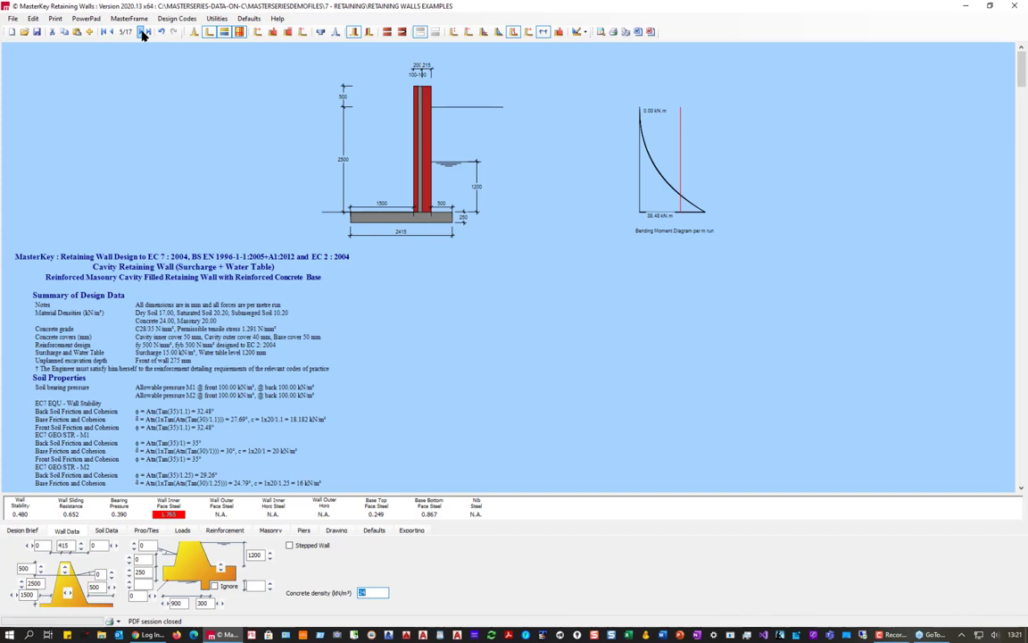
click(270, 530)
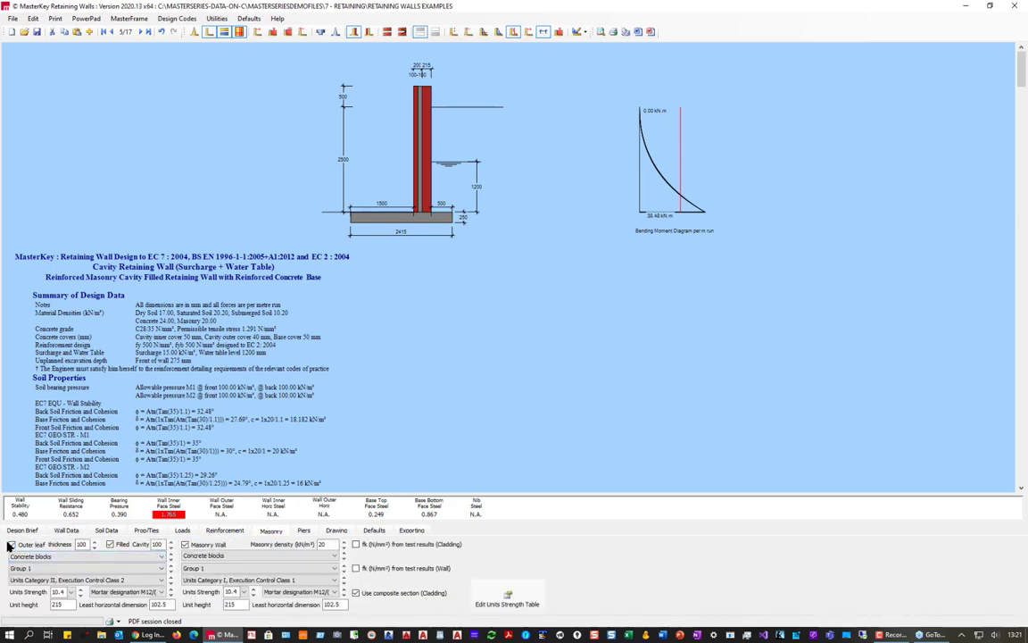
click(110, 544)
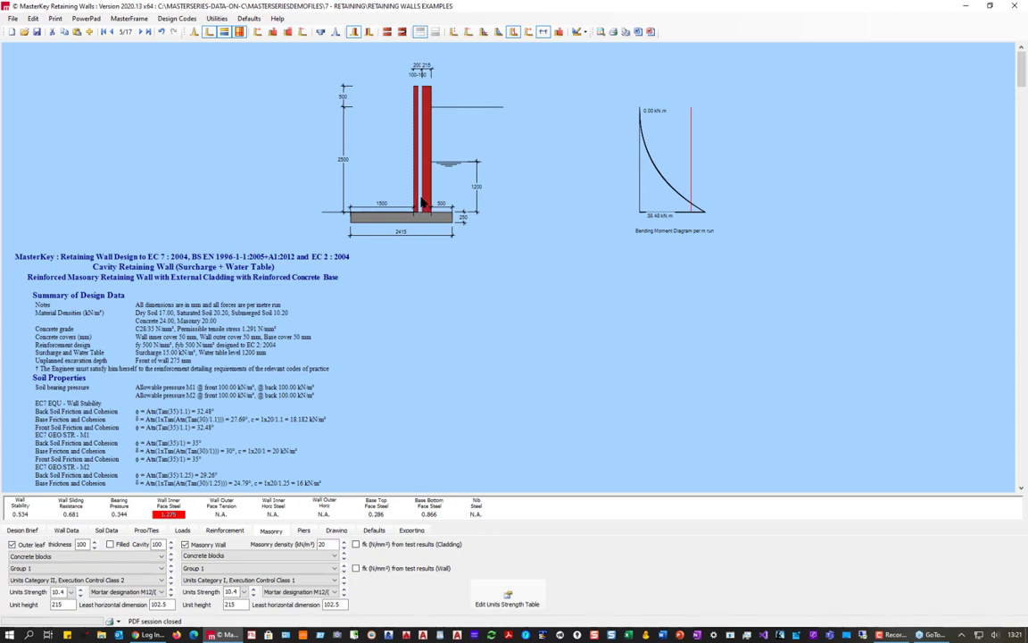
- Turn the filled cavity back on and set the outer leaf thickness to 215 mm
click(109, 544)
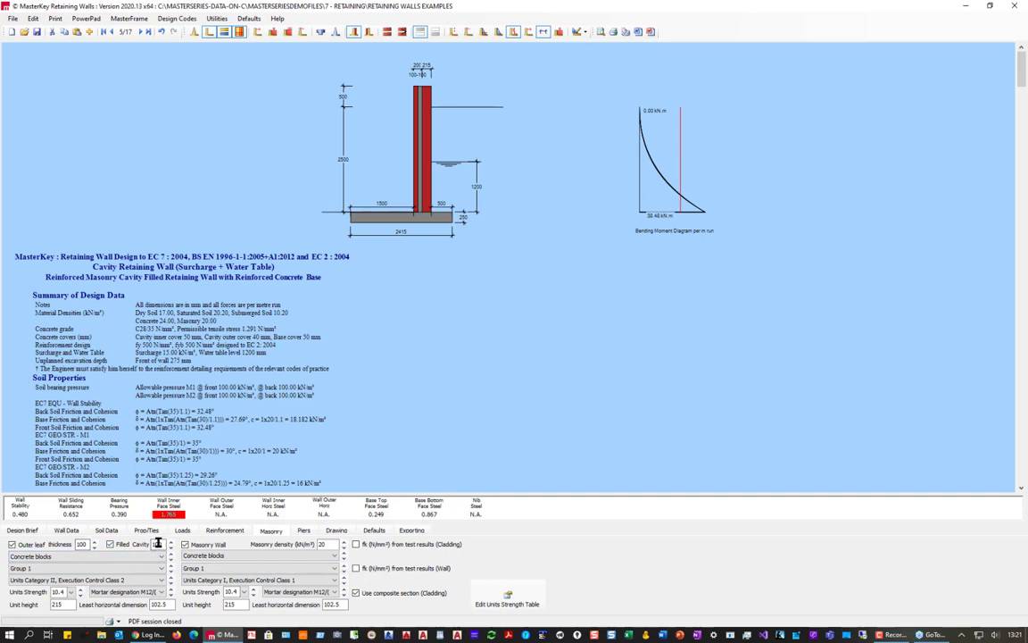
click(83, 545)
click(59, 603)
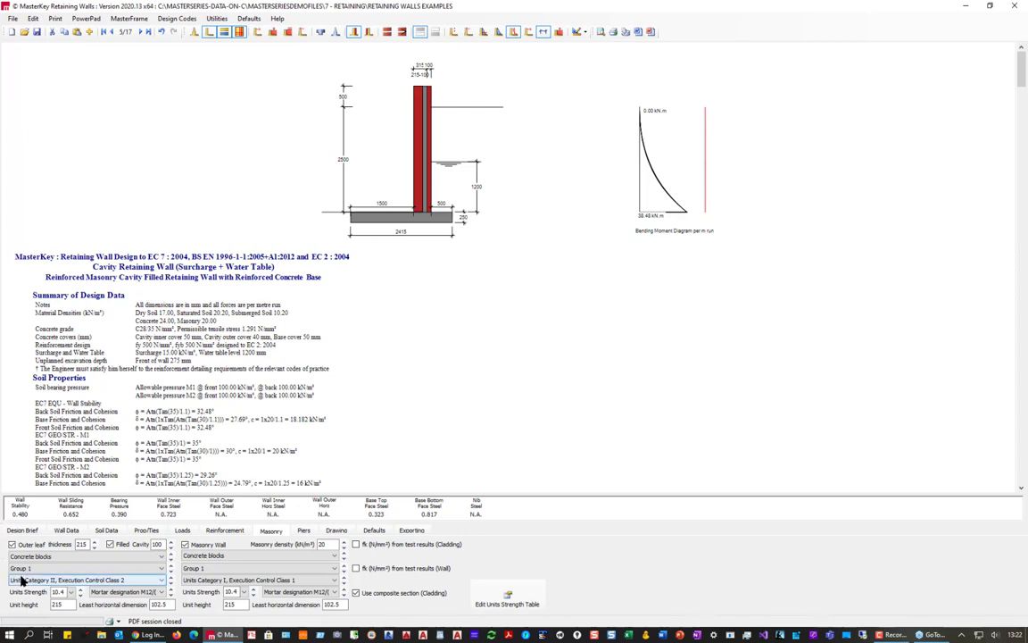
- Try the outer leaf's concrete blocks at a units strength of 2.9, stepping it back up to 10.4
click(80, 589)
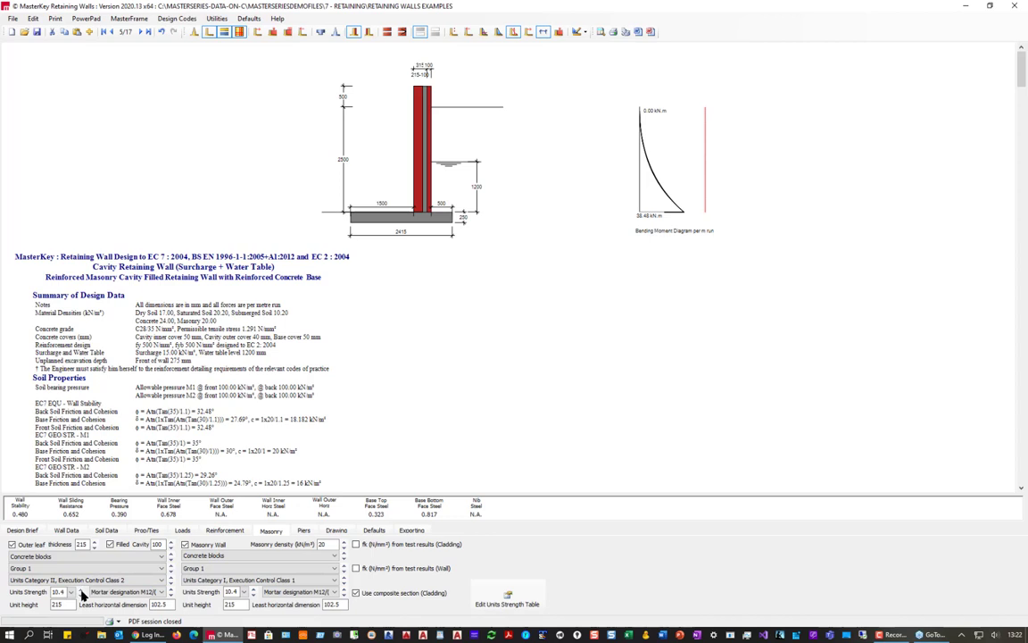
click(81, 594)
click(81, 595)
click(81, 595)
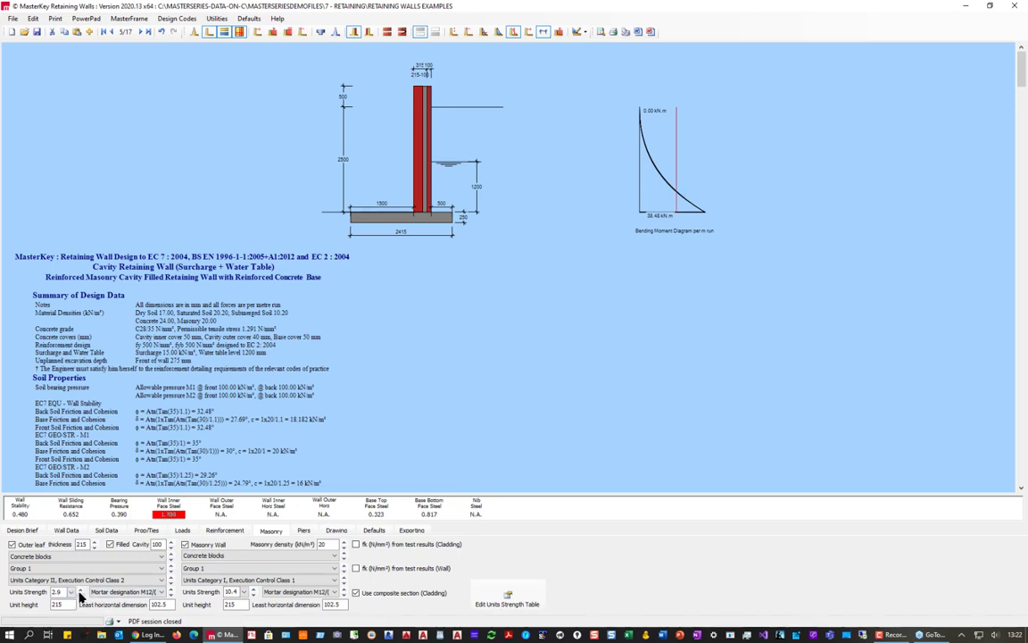
click(80, 590)
click(81, 596)
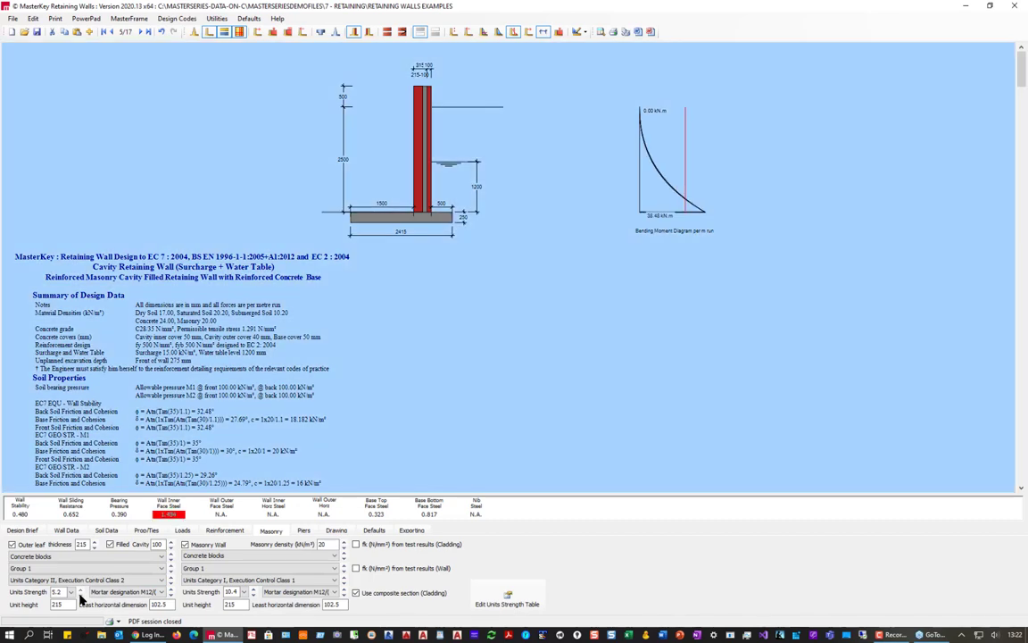
scroll(80, 597, up, 1)
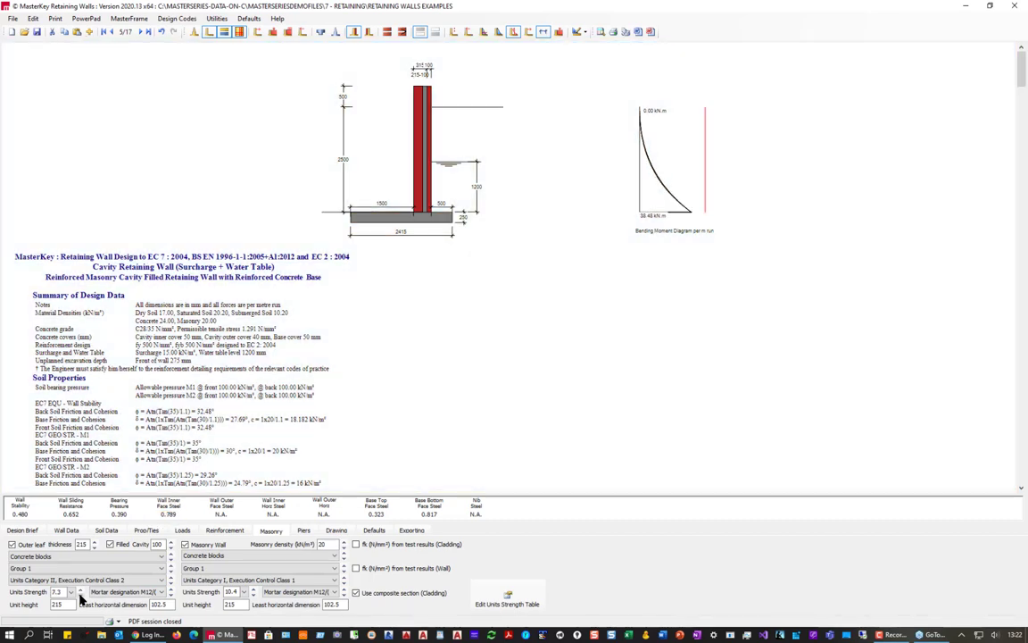
scroll(80, 598, up, 1)
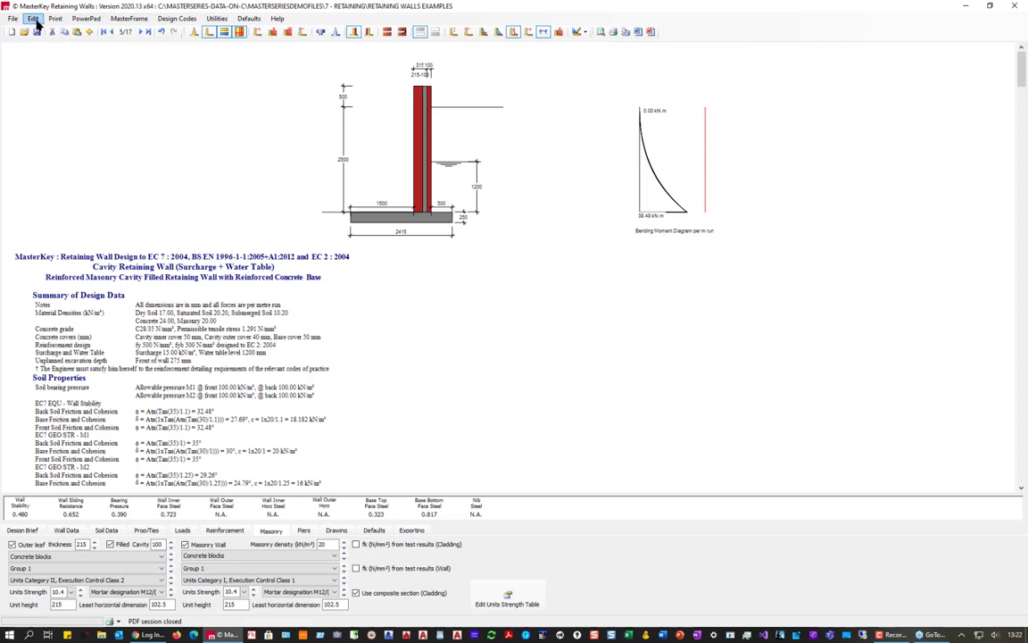
- Move on past the wide cavity example to the masonry piered wall and set its units to concrete blocks with strength 17.5
click(143, 32)
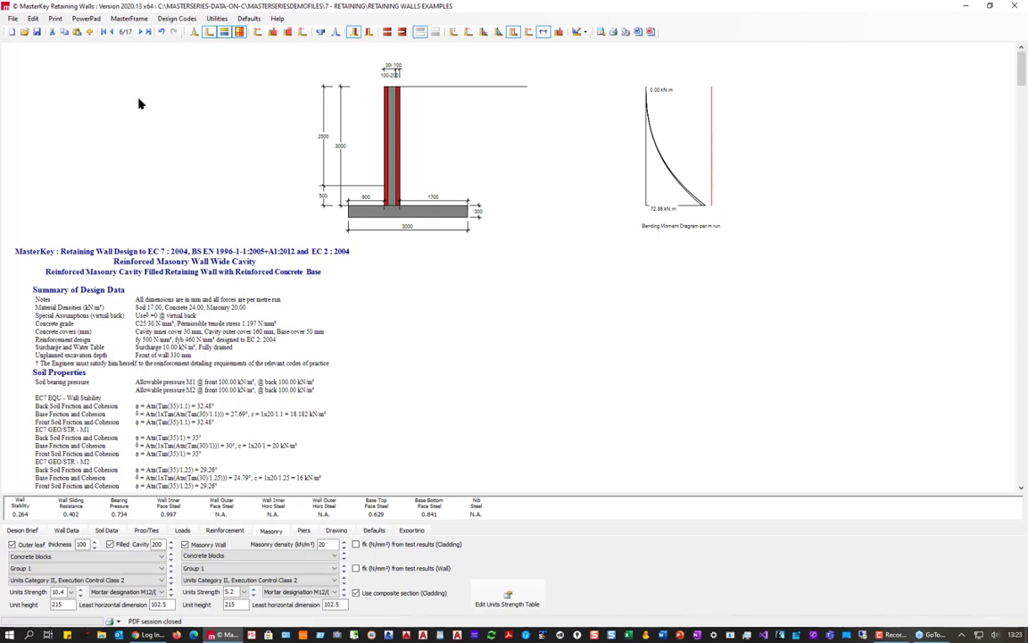
click(140, 33)
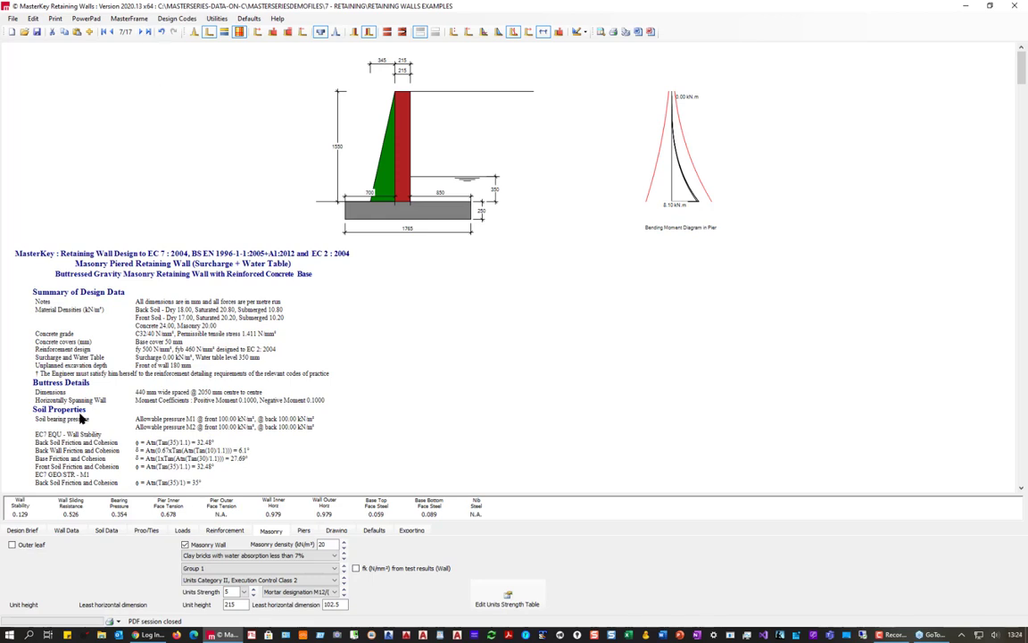
click(218, 556)
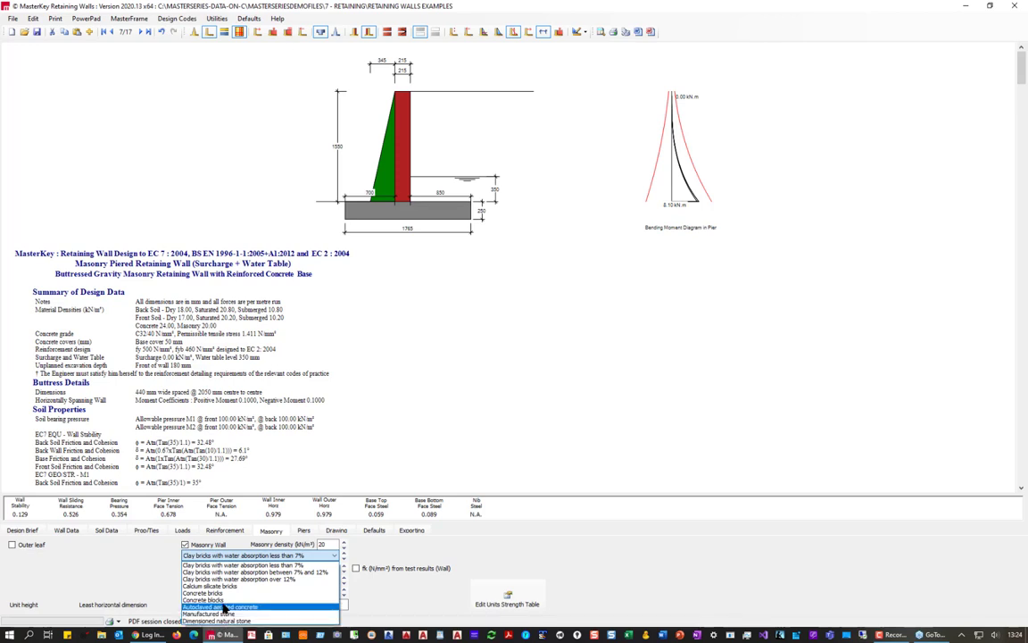
click(223, 601)
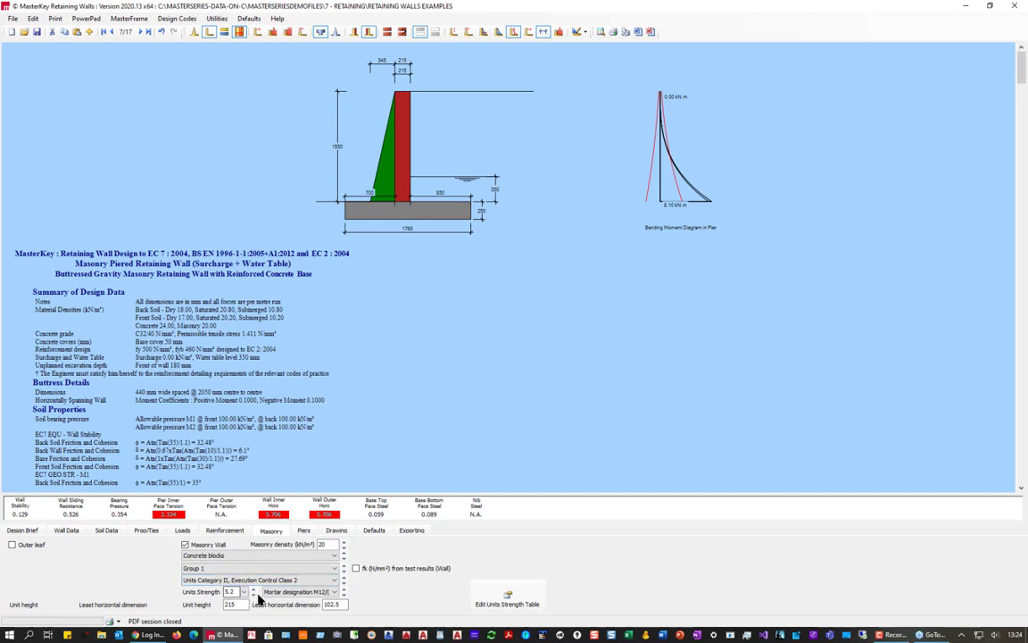
scroll(255, 592, up, 1)
scroll(254, 599, down, 1)
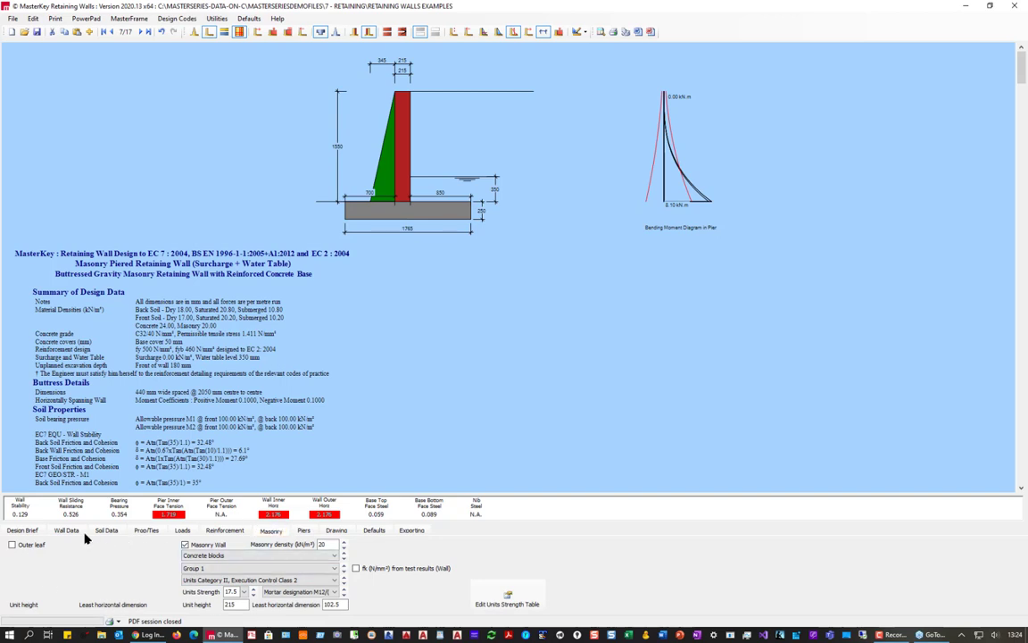
- Try the pier in tension on the inner face and return it to compression on the outer face
click(299, 531)
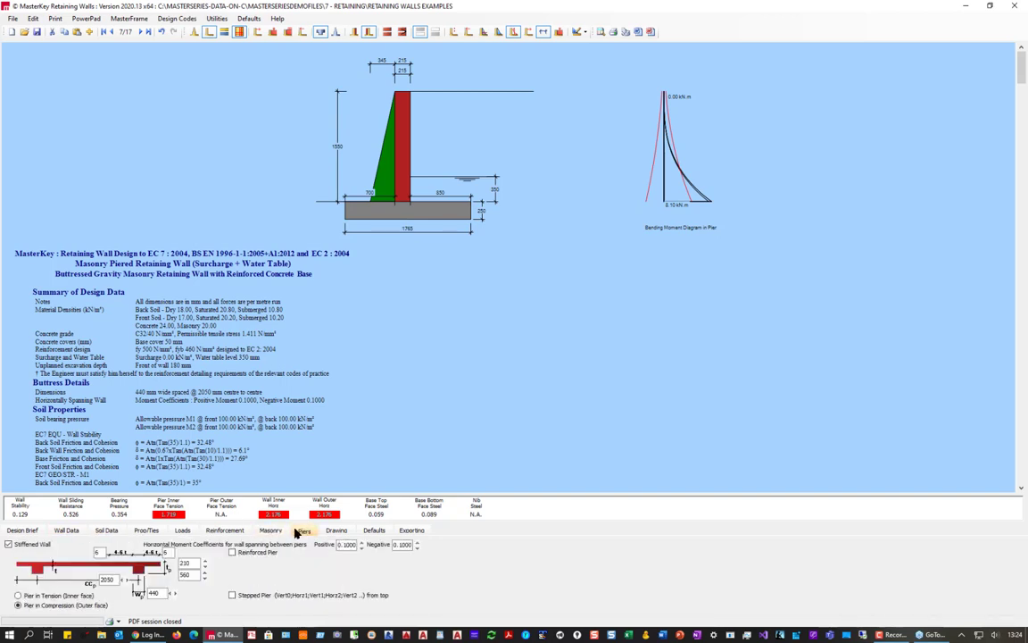
click(19, 595)
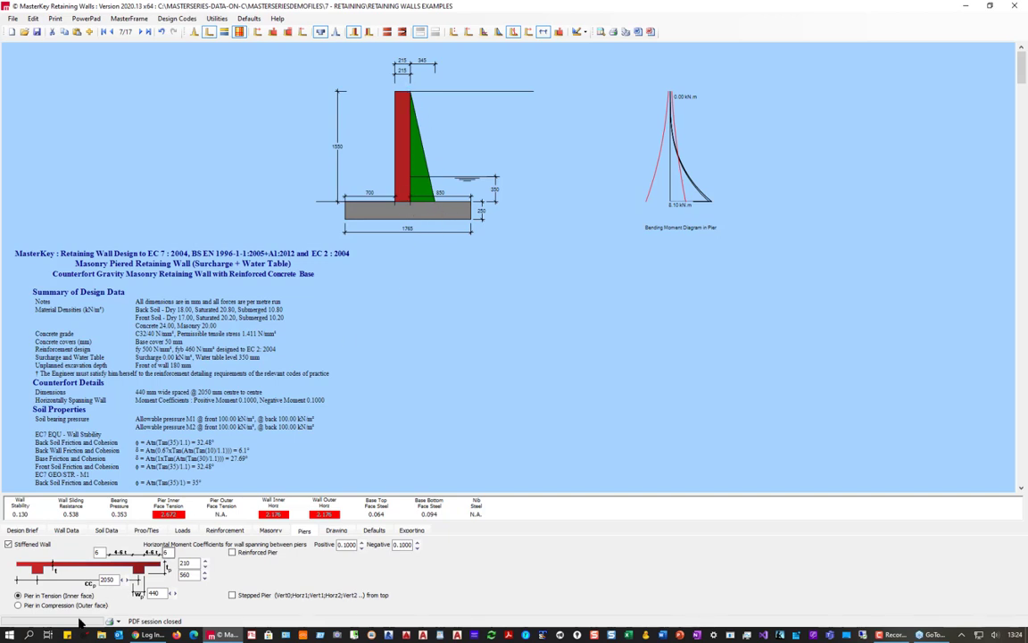
click(18, 605)
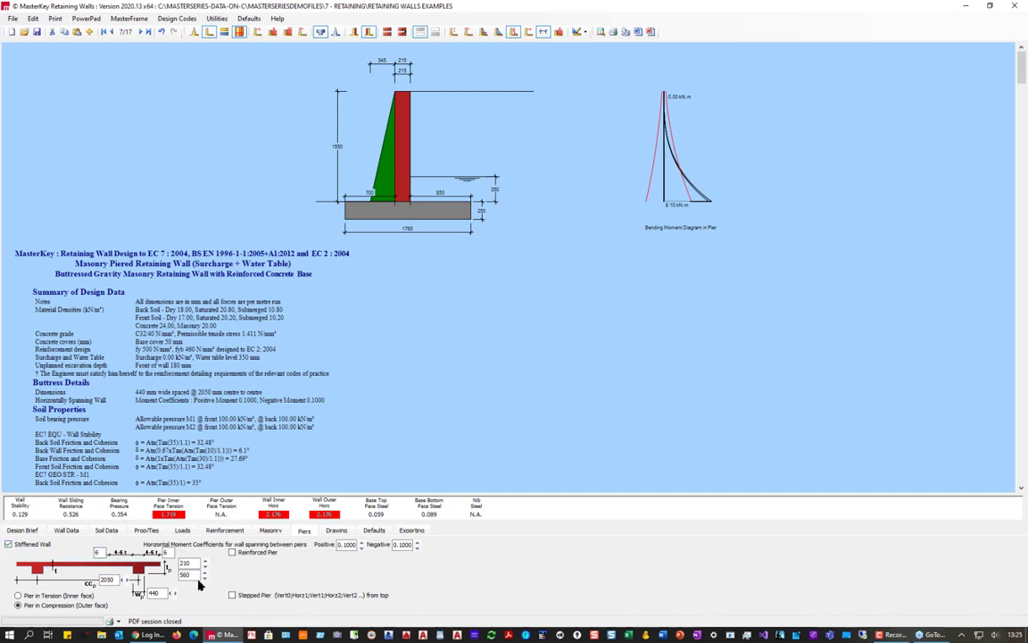
- Try wall inner and outer face reinforcement with an adjusted inner face longitudinal bar spacing, and switch both faces off again
click(224, 530)
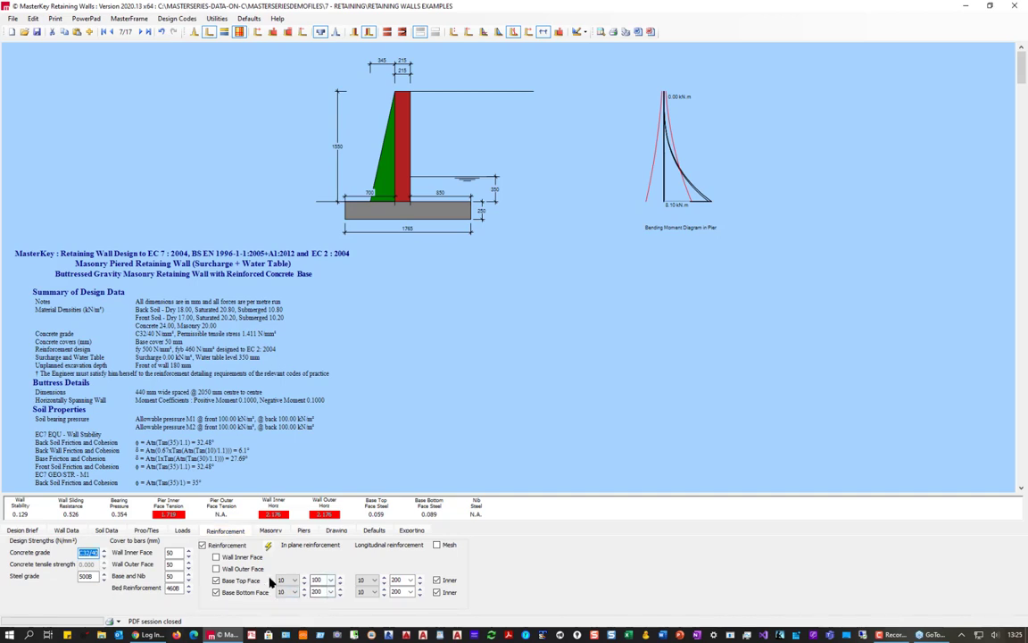
click(230, 571)
click(216, 557)
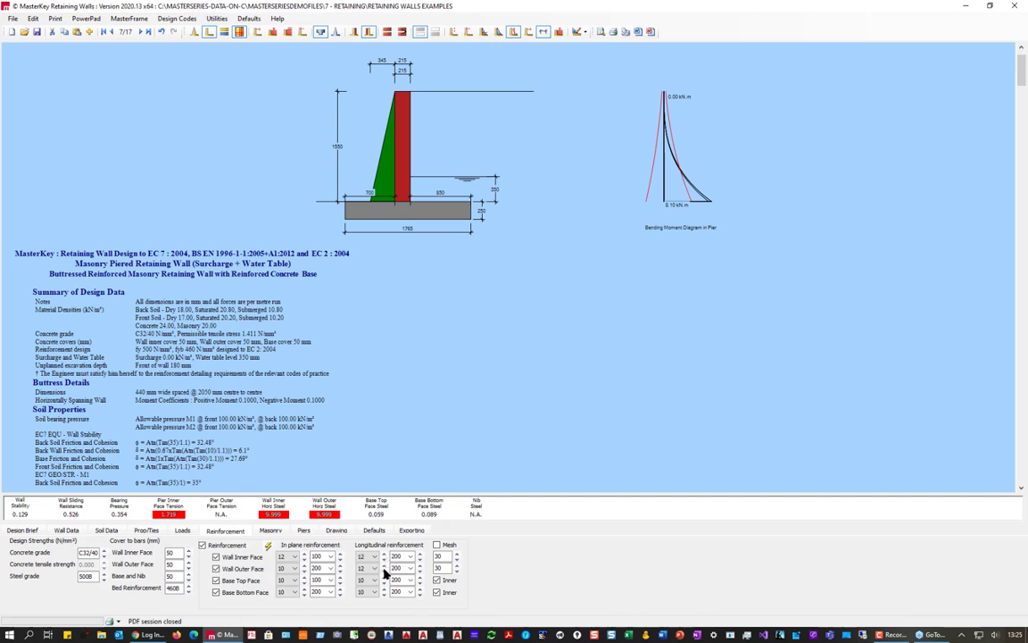
click(420, 562)
click(421, 560)
click(420, 560)
click(422, 559)
click(420, 559)
click(216, 557)
click(215, 569)
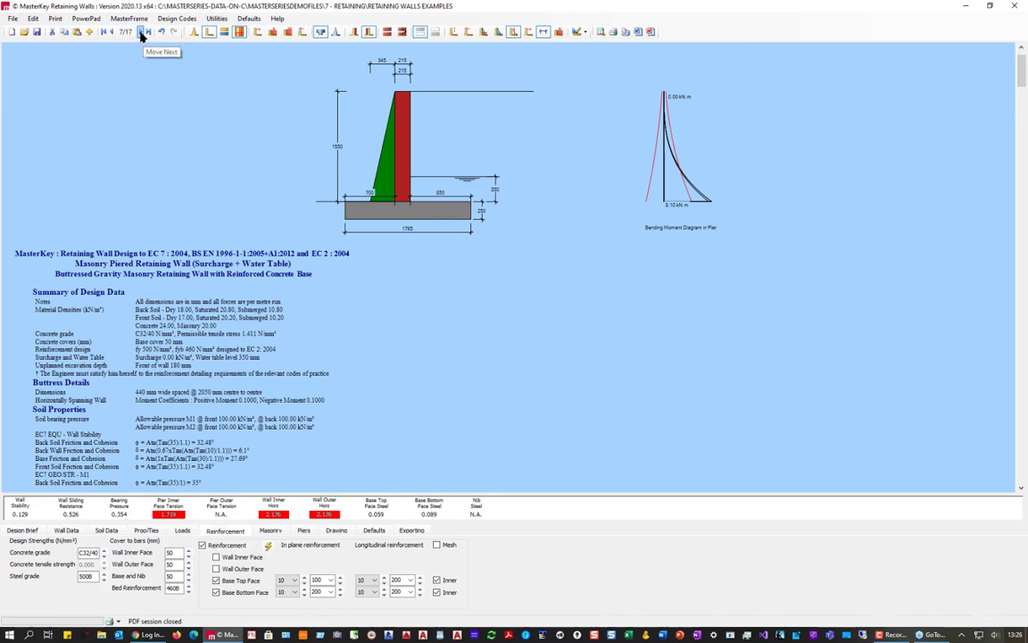
- Move on to the concrete piered wall example and increase its pier centre-to-centre spacing to 2950 mm
click(140, 32)
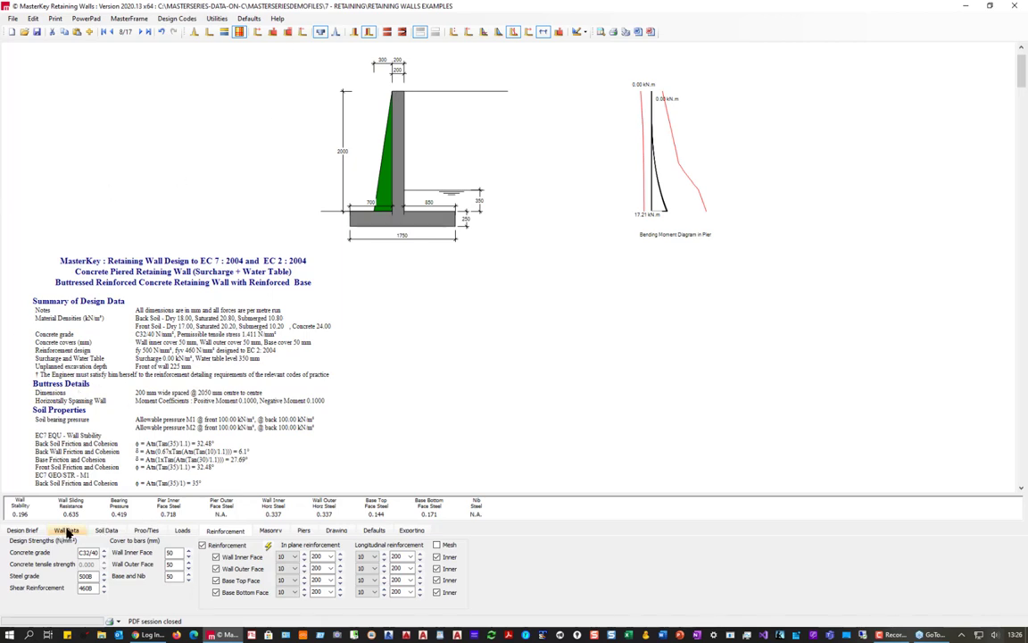
click(145, 532)
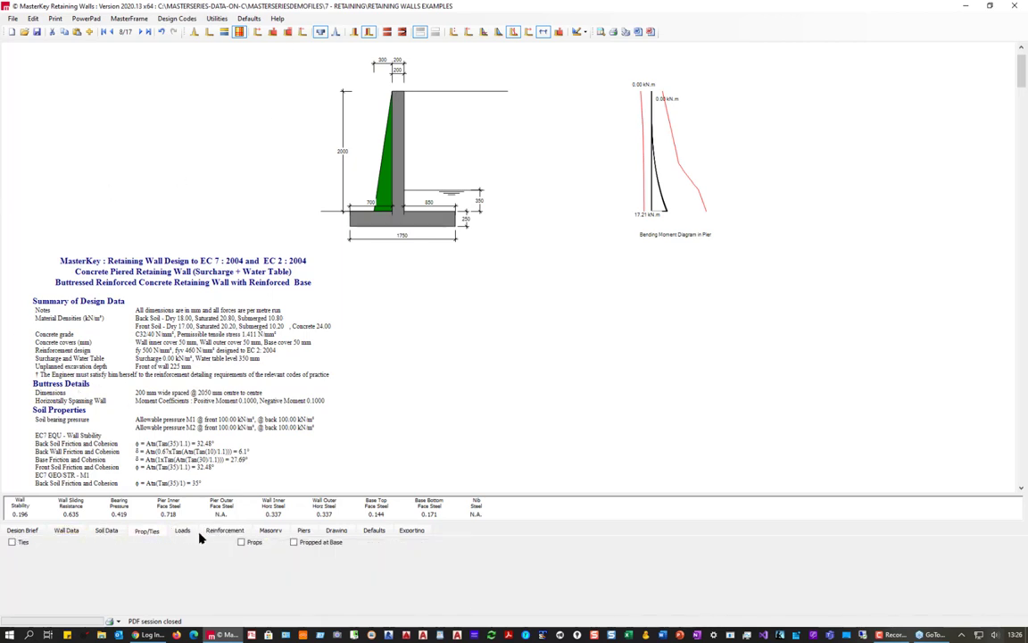
click(303, 530)
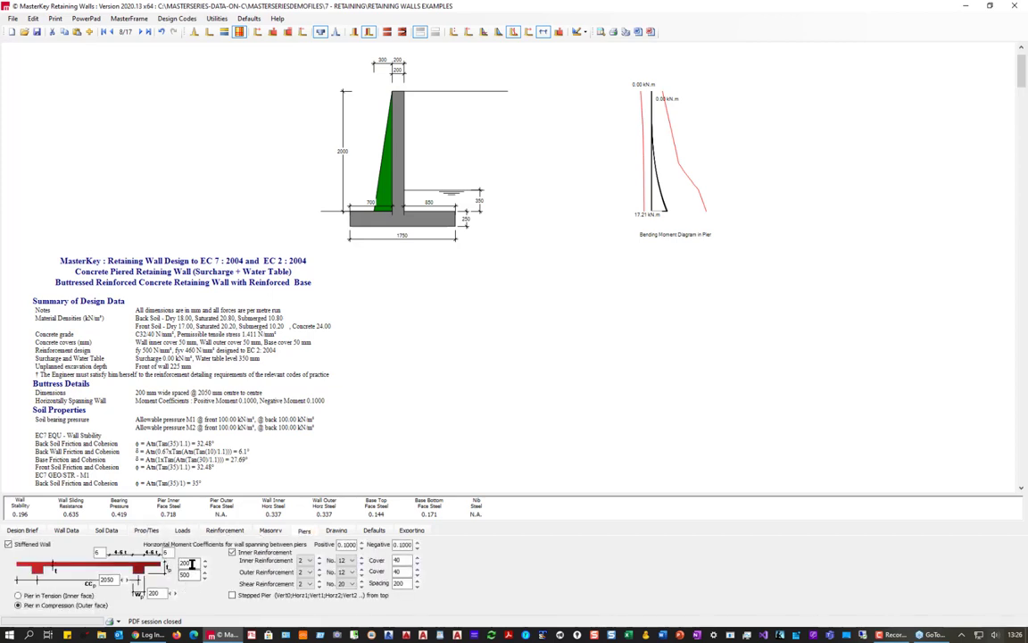
click(191, 564)
key(Tab)
scroll(130, 585, up, 2)
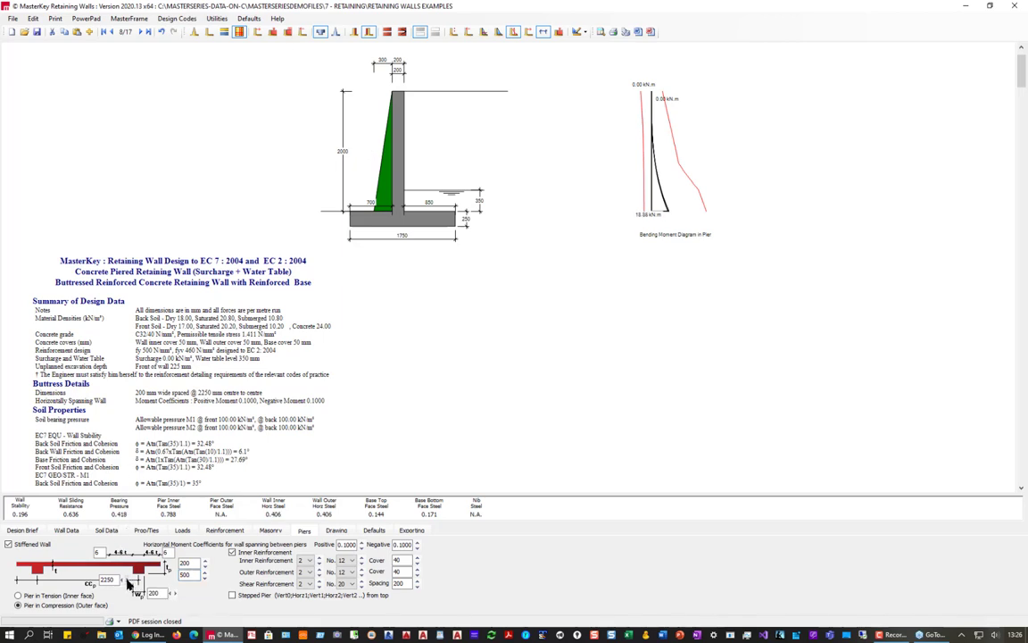
scroll(130, 585, up, 4)
click(129, 580)
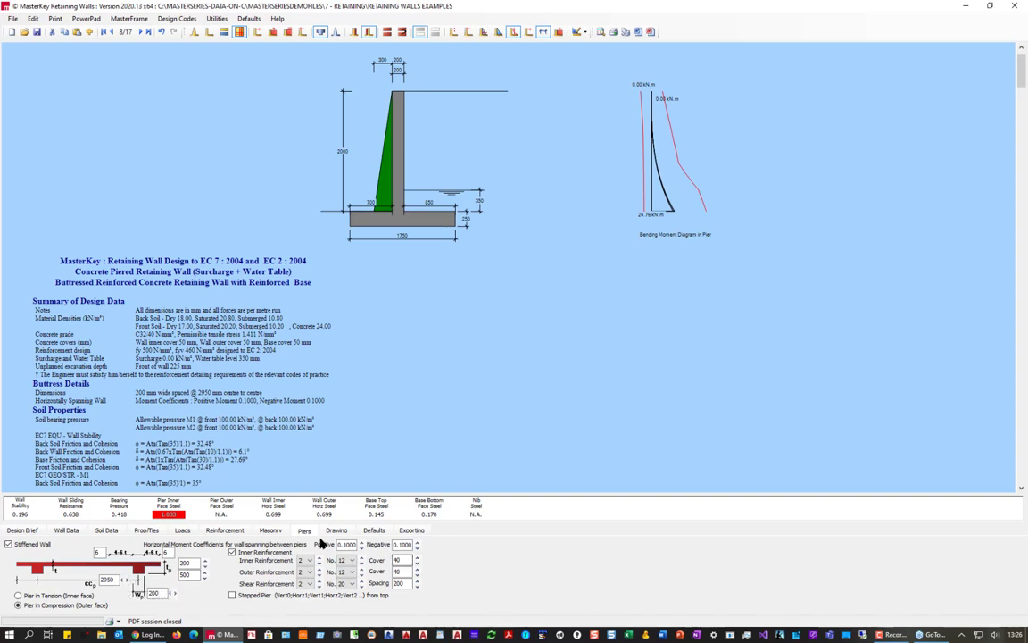
- Try smaller bar sizes for the pier's inner reinforcement and set it to 16
click(362, 563)
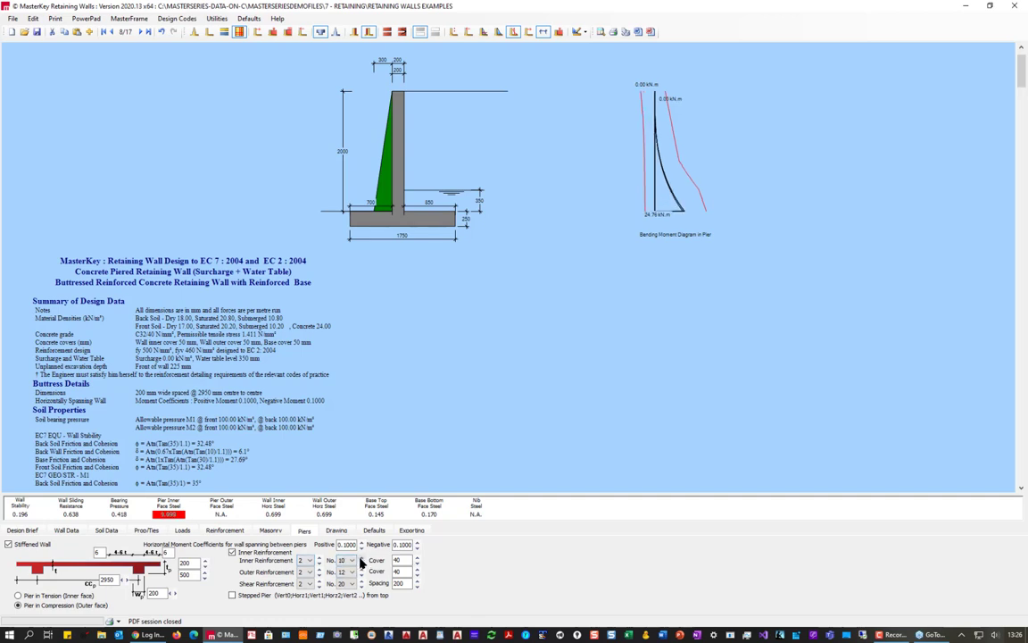
click(362, 562)
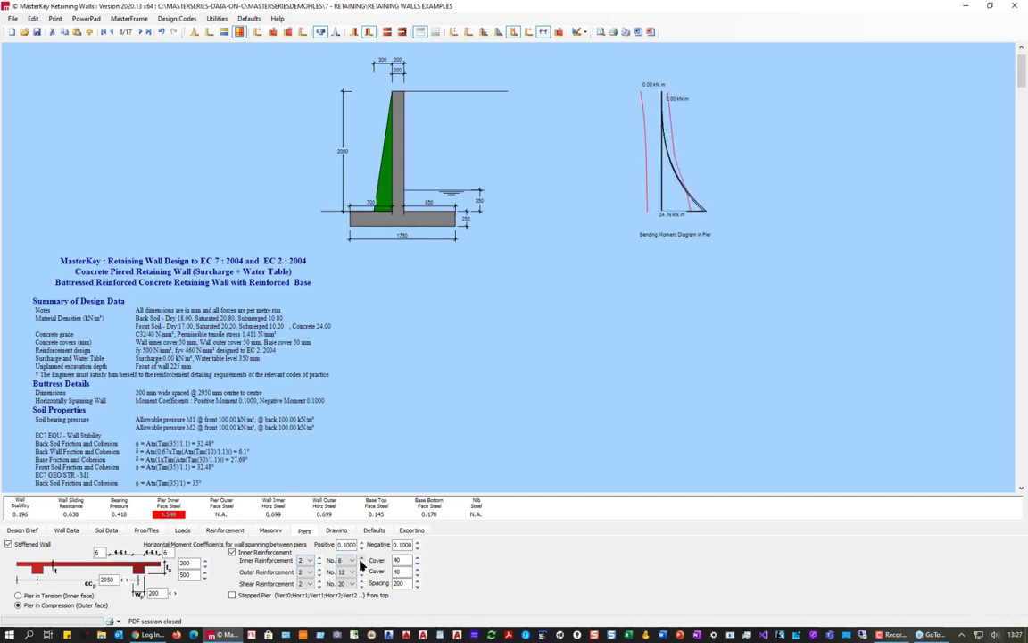
click(363, 562)
click(362, 562)
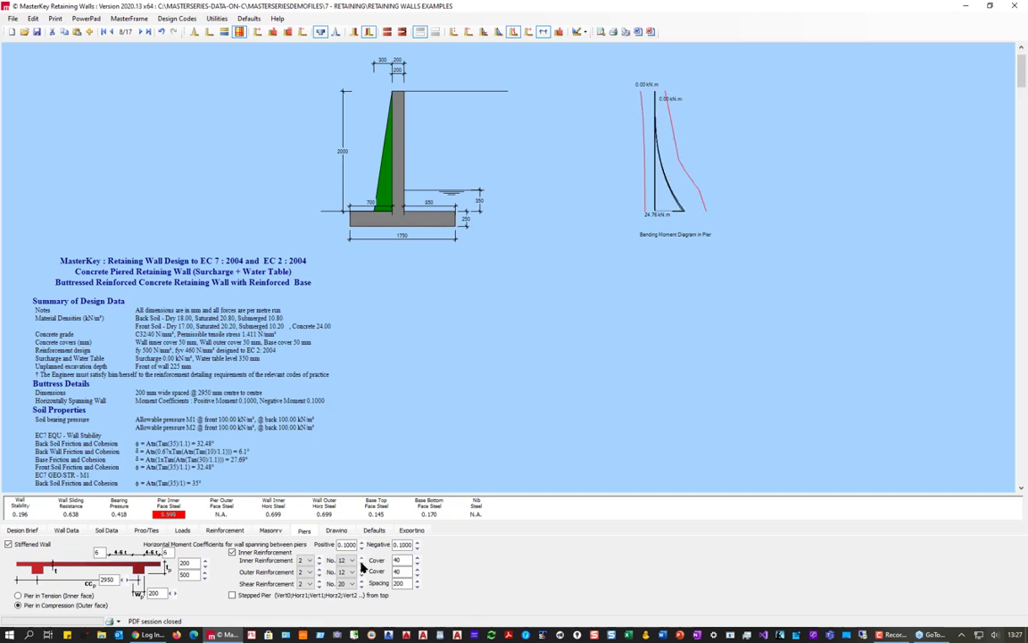
click(363, 562)
click(363, 562)
click(361, 563)
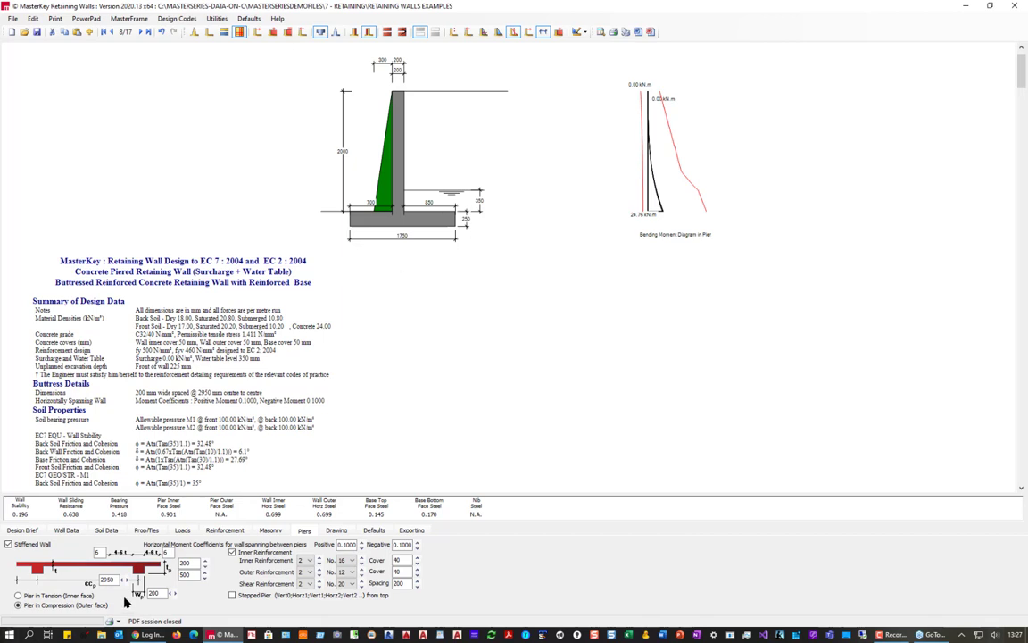
- Set the pier centre-to-centre spacing to 3000 mm
click(128, 581)
click(107, 580)
text(300)
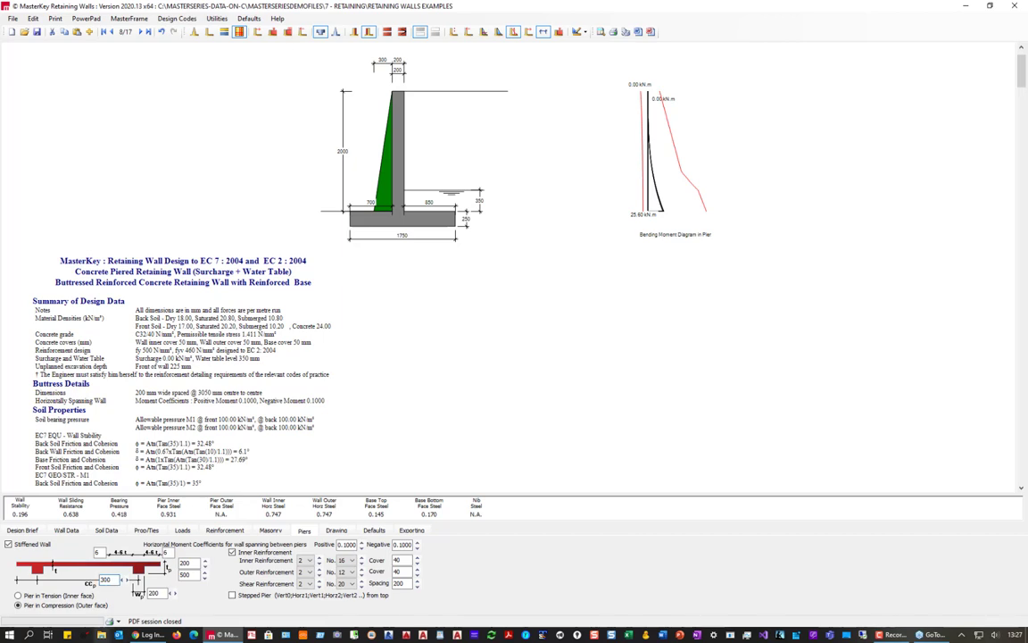
key(Return)
text(0)
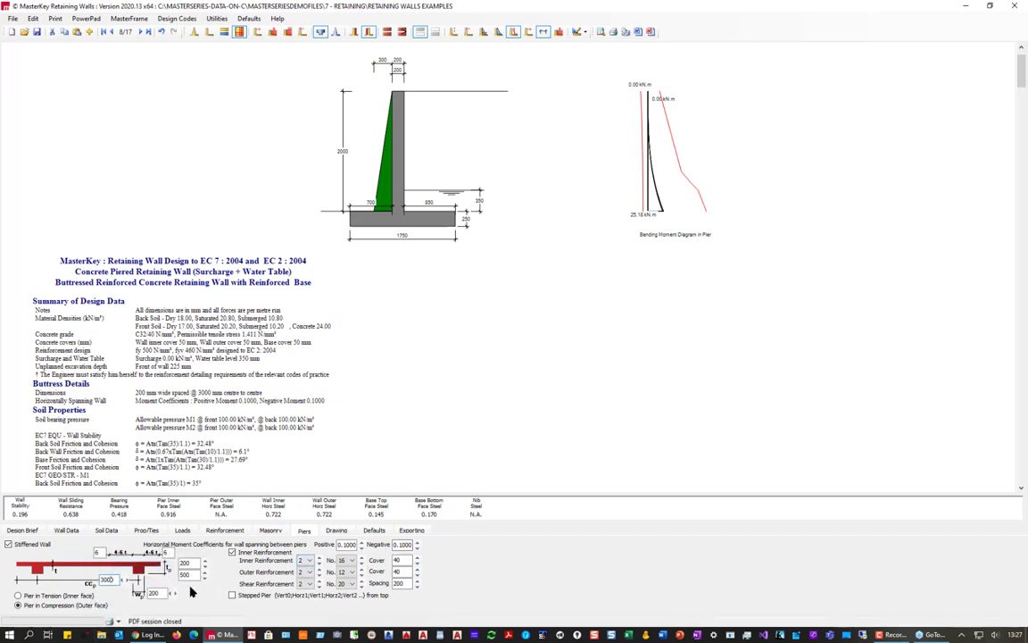
- Check the shear reinforcement grade of the piered wall and move on to the RC wall example with two soil layers
click(229, 530)
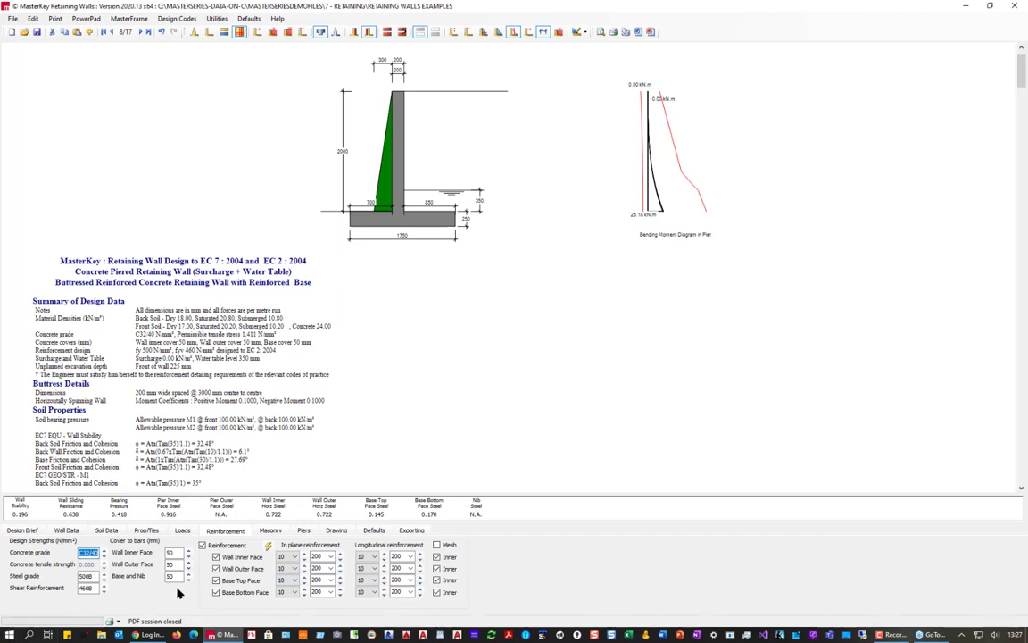
click(87, 588)
click(80, 598)
click(141, 33)
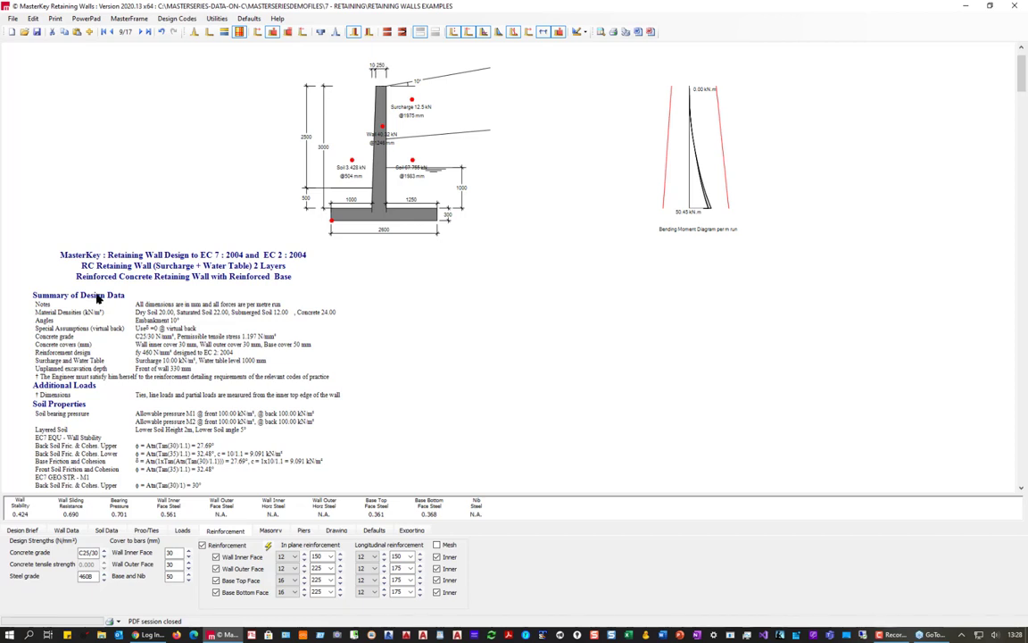
- Try a 100 mm taper on the wall's inner face and return it to 0
click(66, 533)
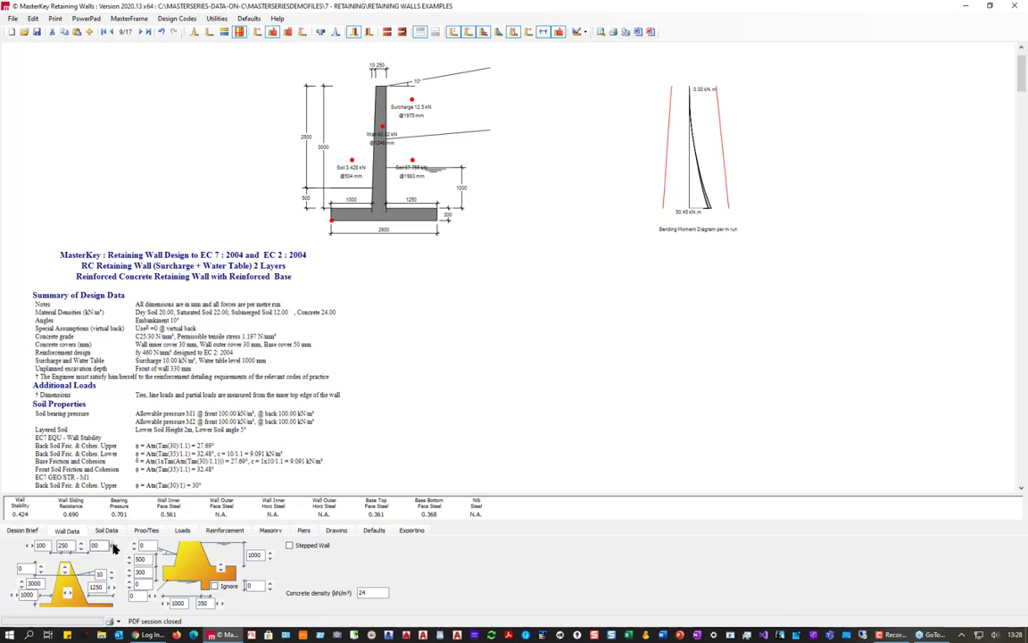
key(Return)
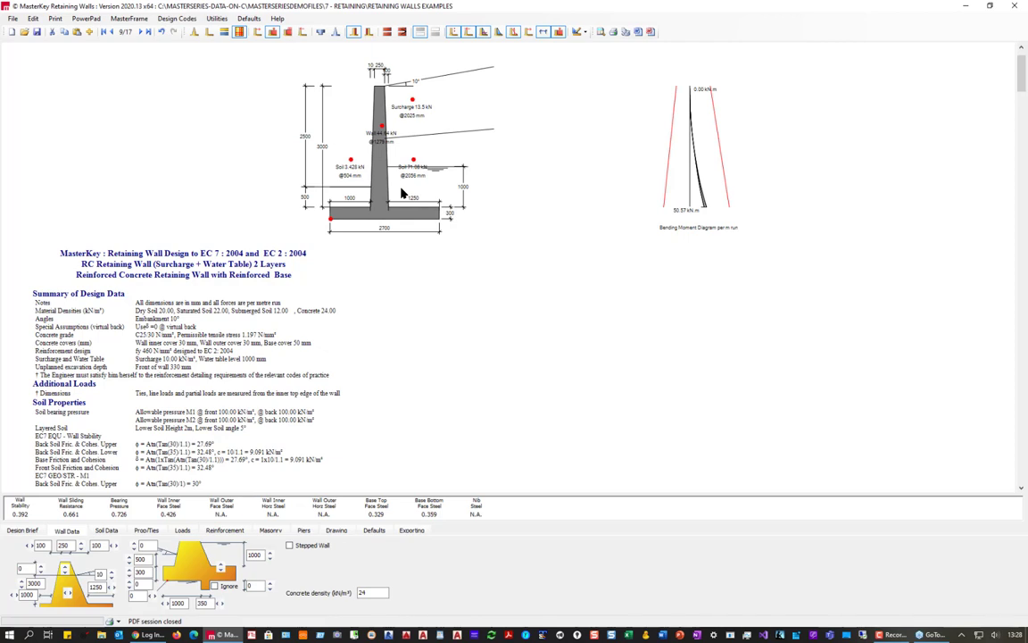
click(112, 549)
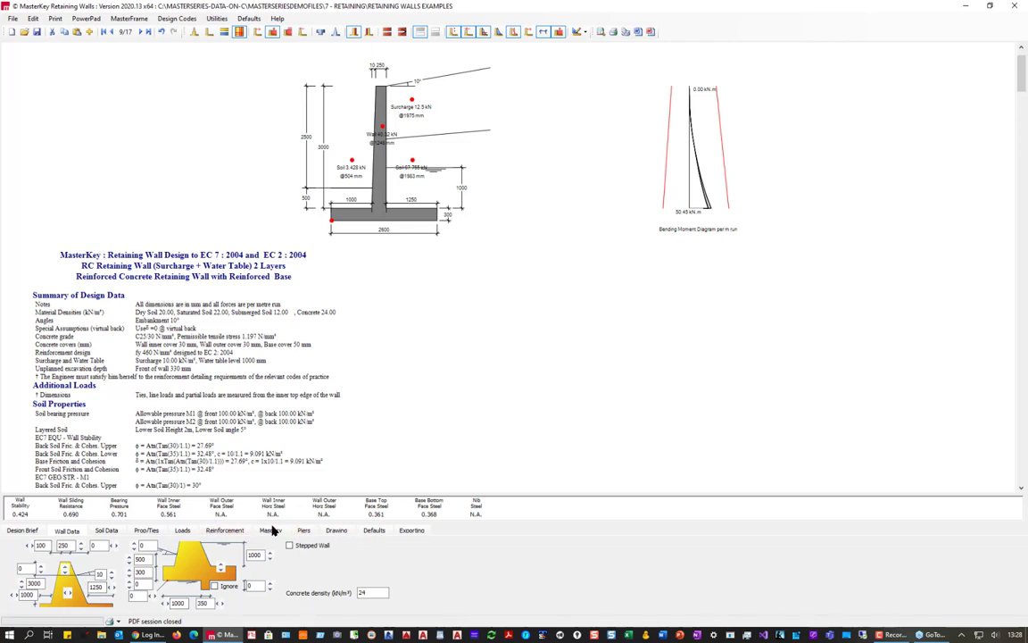
- Review the soil properties of the back soil's upper and lower layers and of the front soil
click(106, 530)
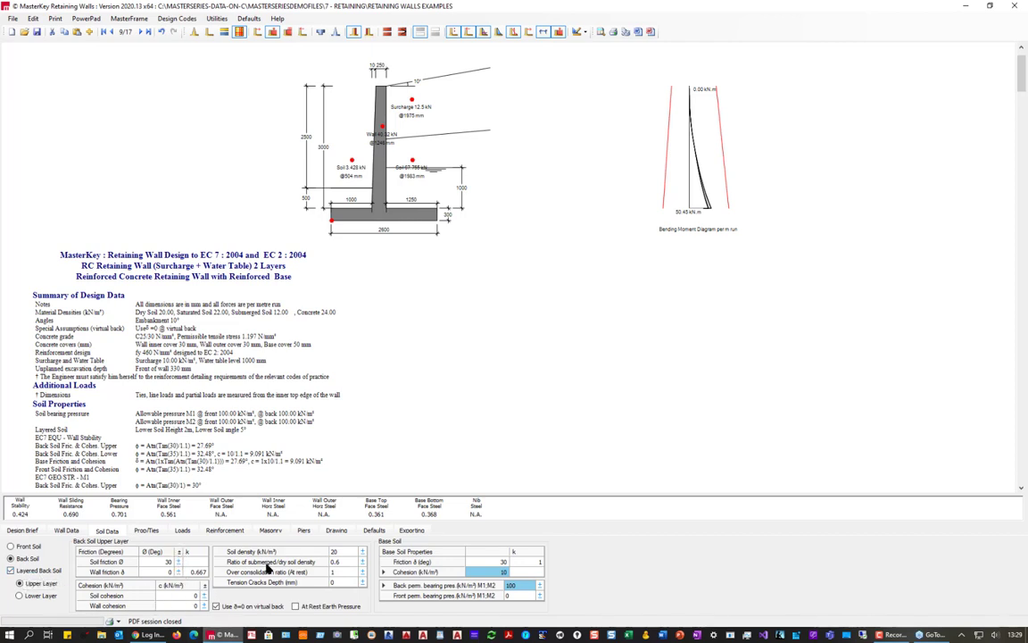
click(37, 599)
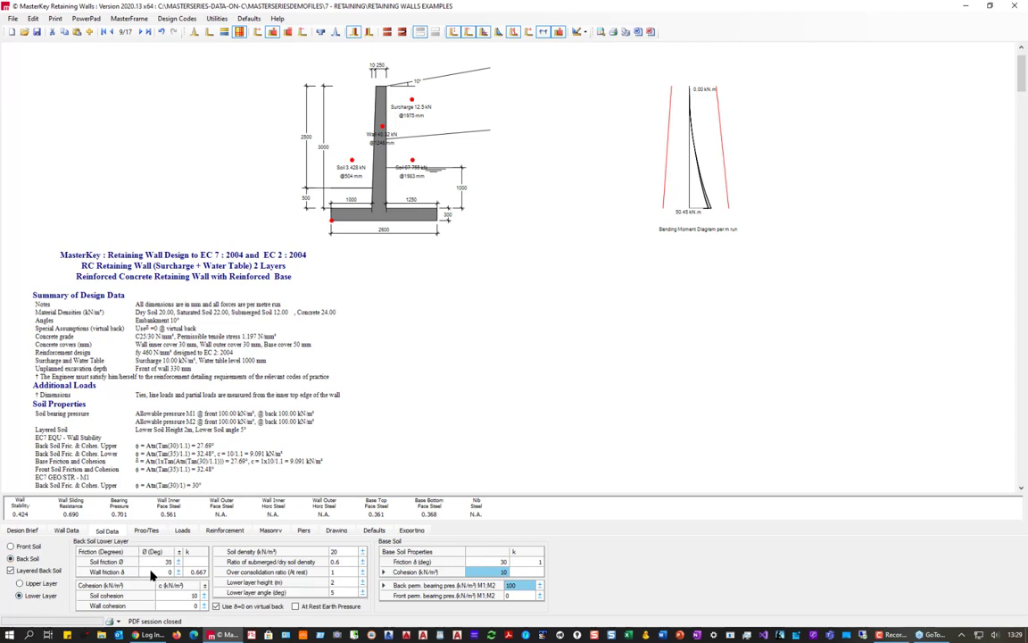
click(39, 583)
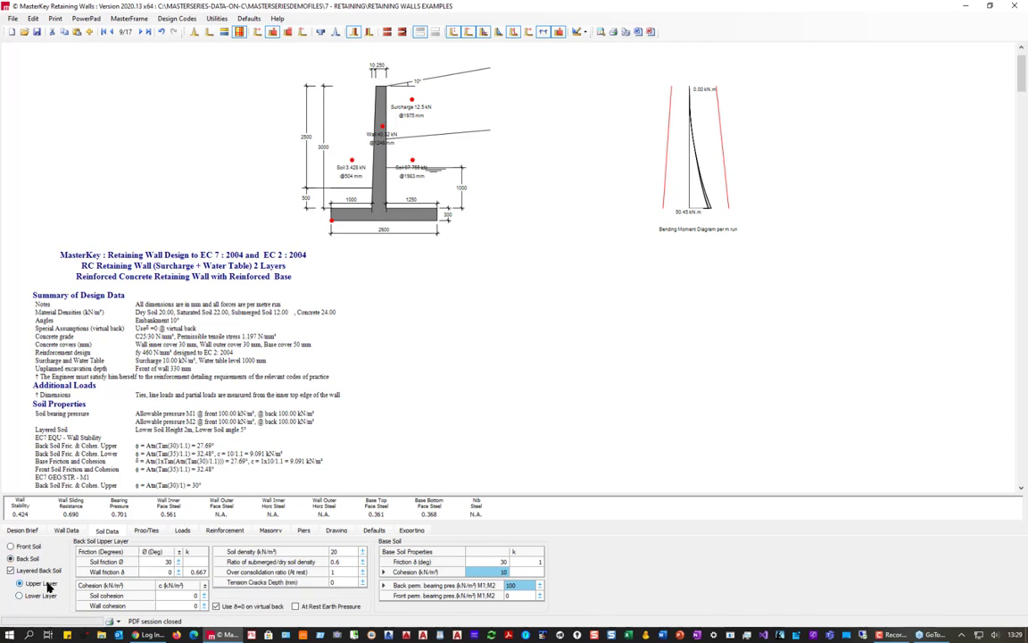
click(19, 595)
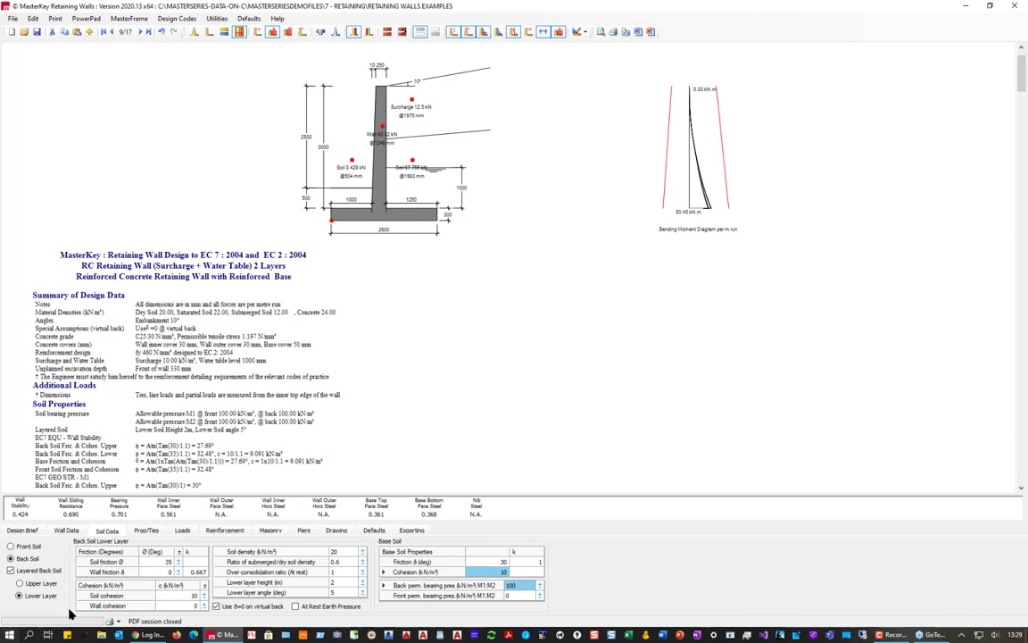
click(24, 548)
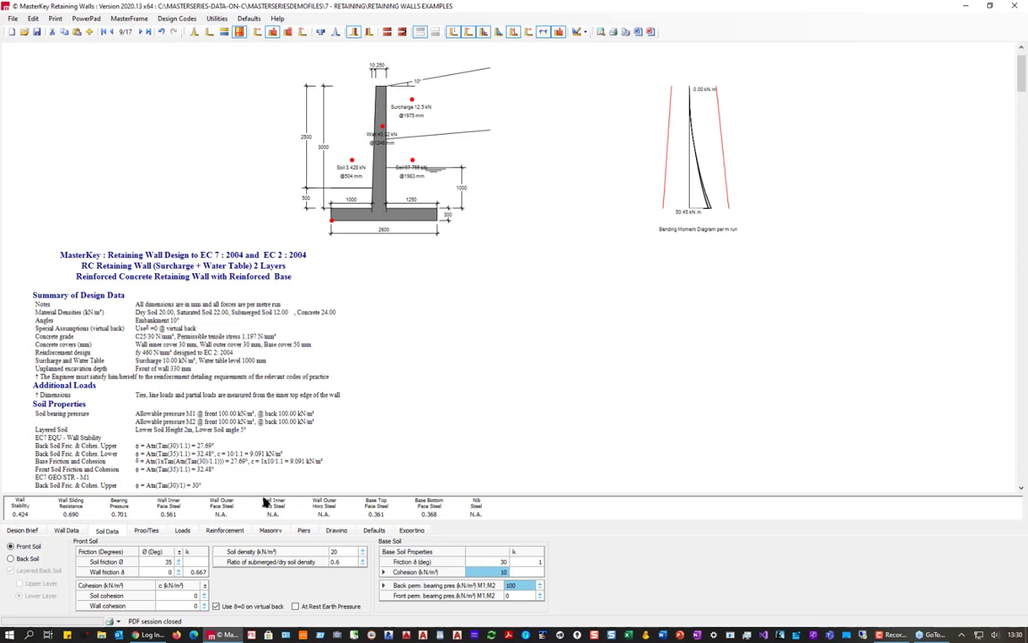
- Try at-rest earth pressure on the two-layer wall and switch it back off
click(312, 608)
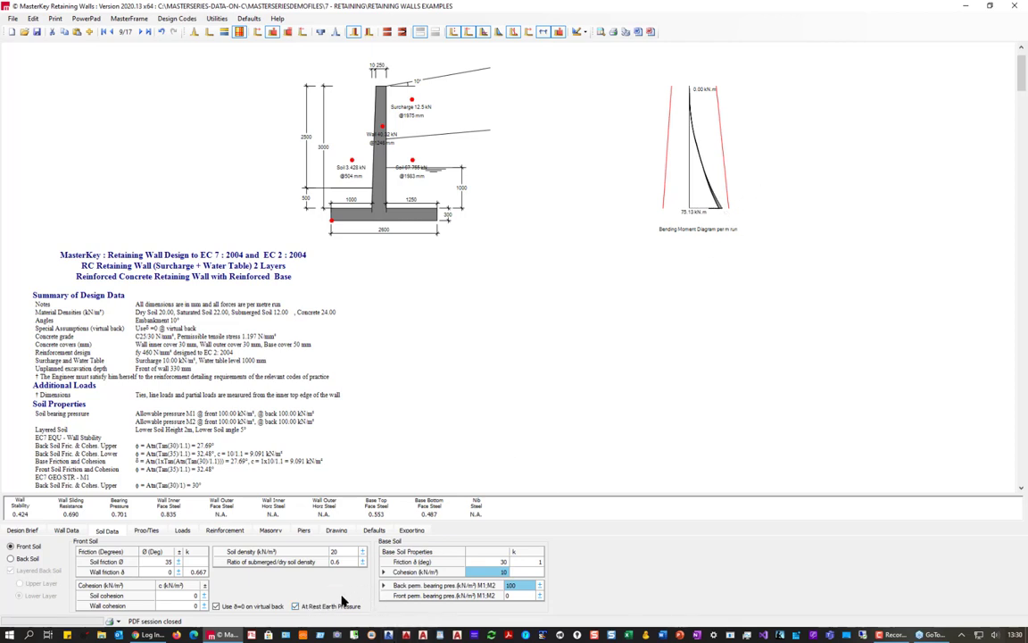
click(295, 607)
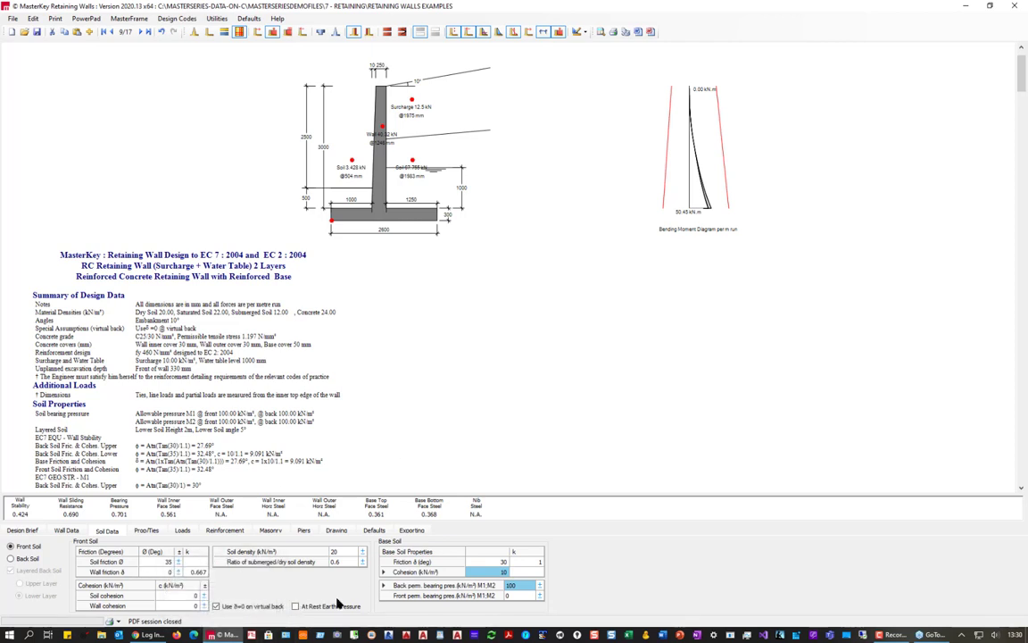
- Move on past the stepped masonry wall to the RC retaining wall with point loads and show its loads
click(141, 34)
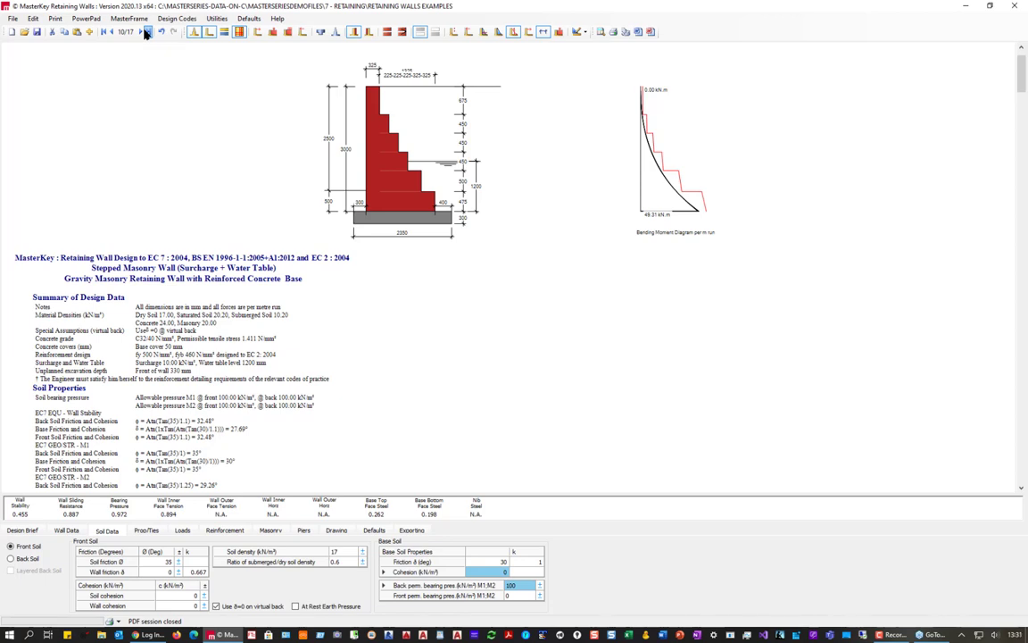
click(140, 33)
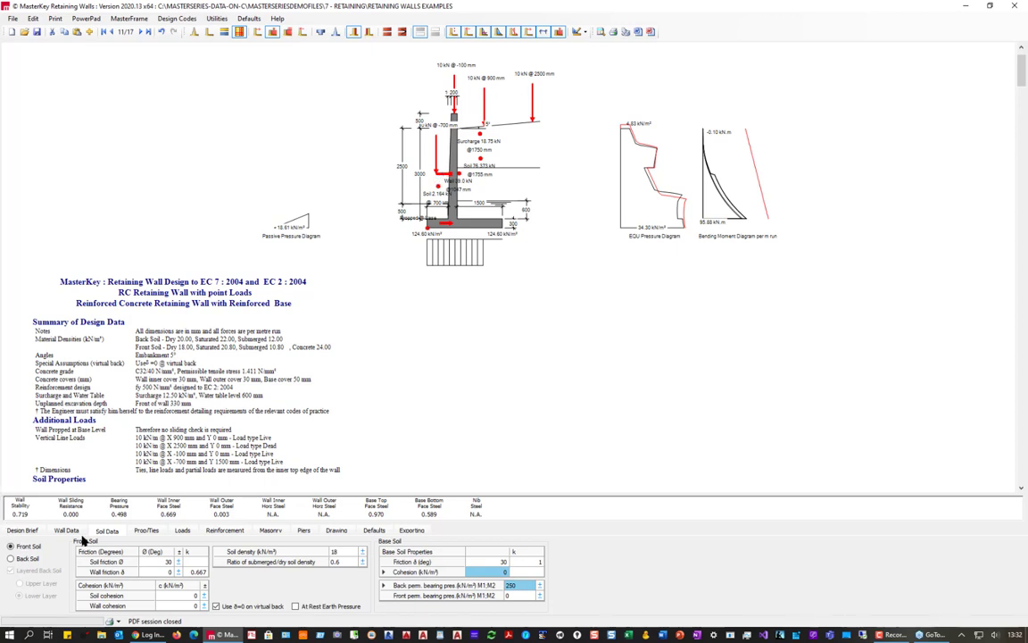
click(182, 531)
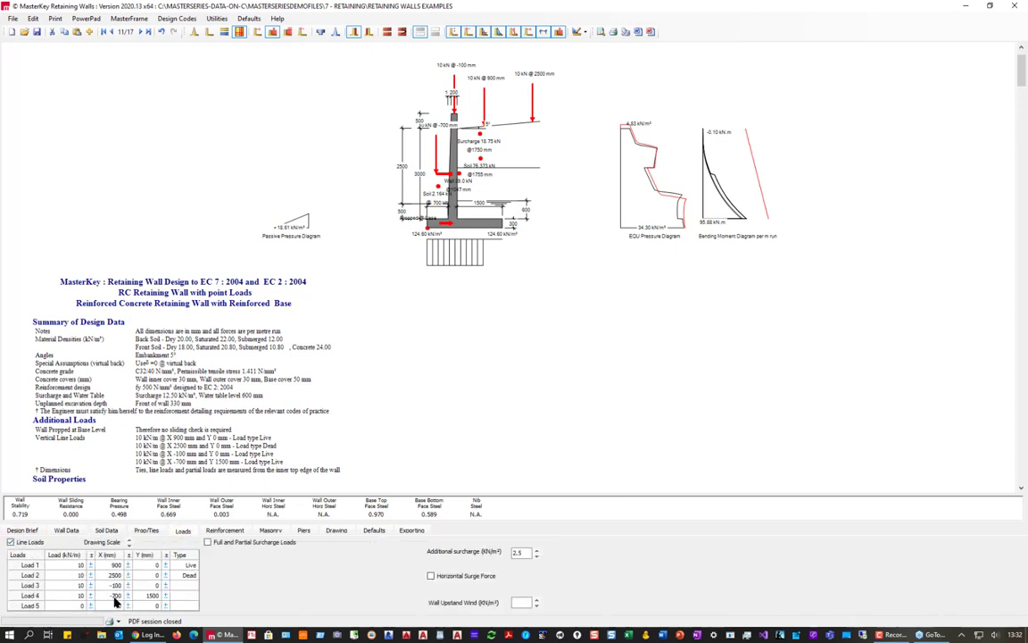
- Set the types of the vertical line loads: Load 2 Live, Load 3 Dead and Load 4 Live
click(181, 576)
click(183, 576)
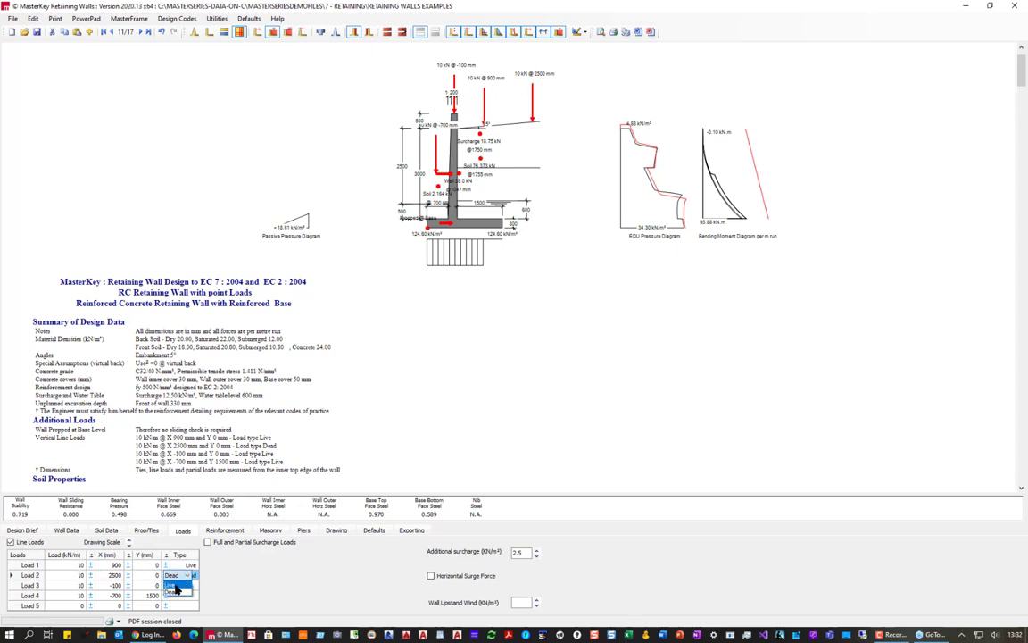
click(175, 586)
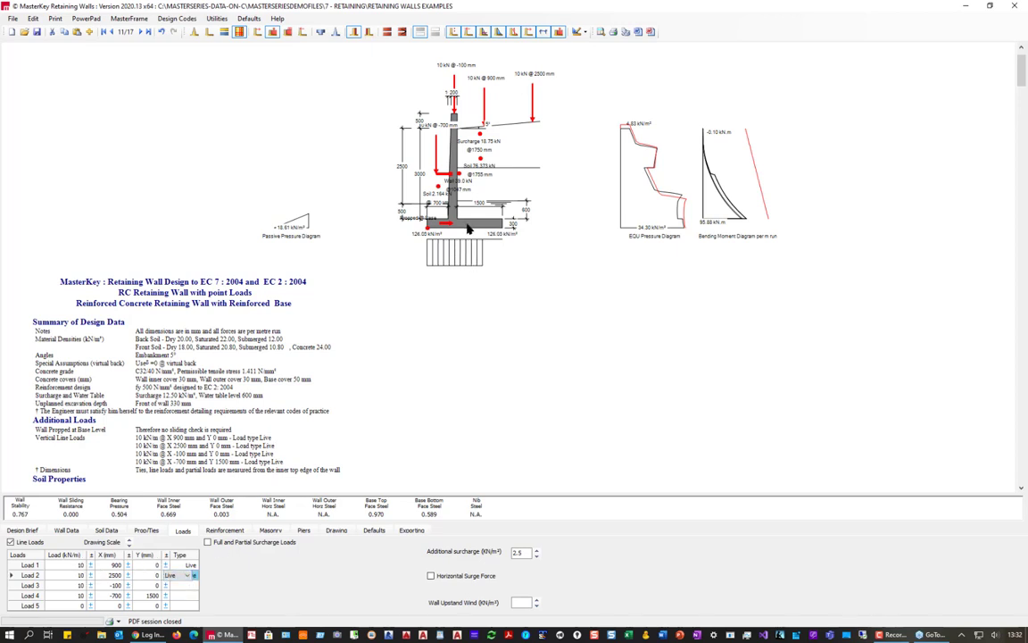
click(175, 585)
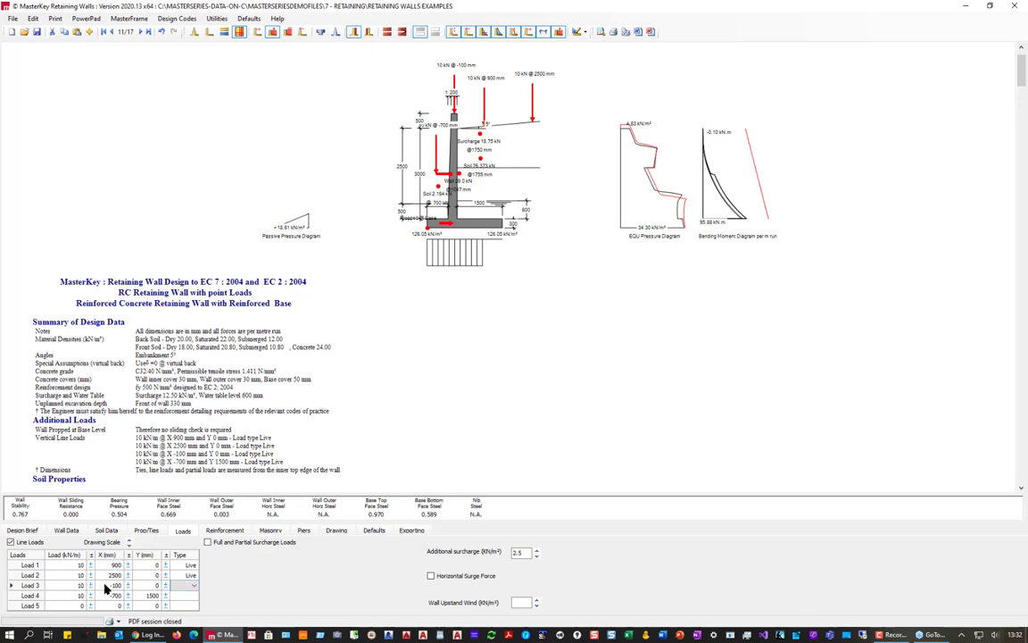
click(193, 586)
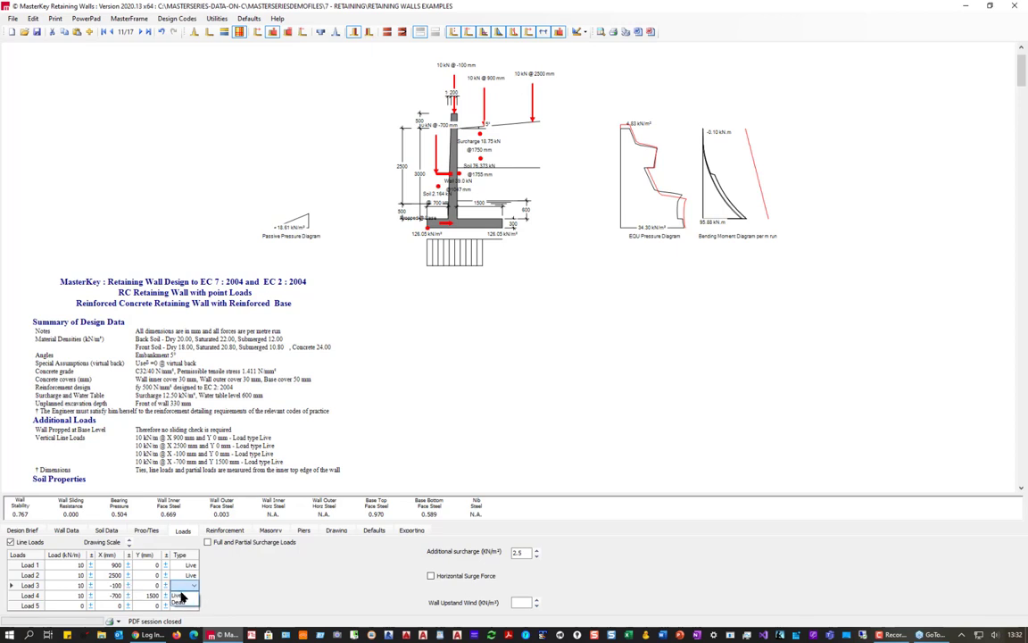
click(179, 604)
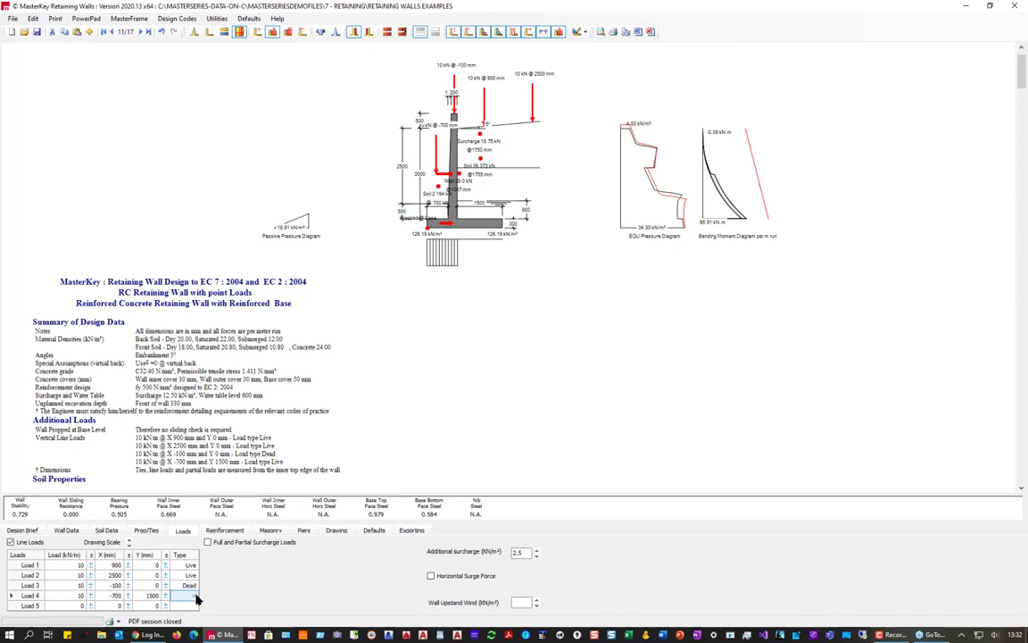
click(195, 596)
click(178, 606)
- Try including the full and partial surcharge loads and check the default load factors and wall data
click(241, 544)
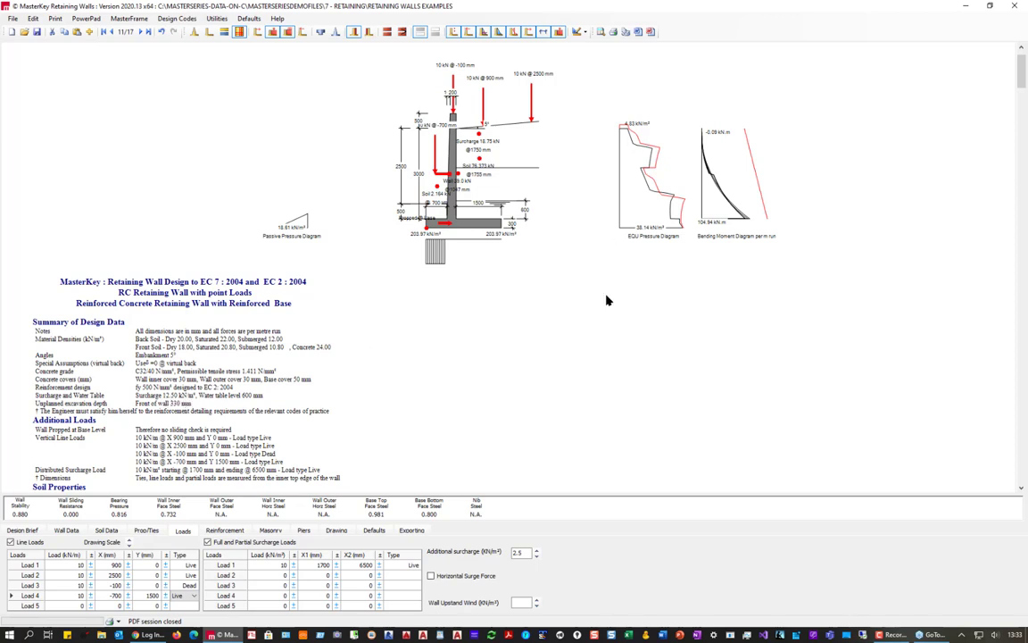
click(368, 533)
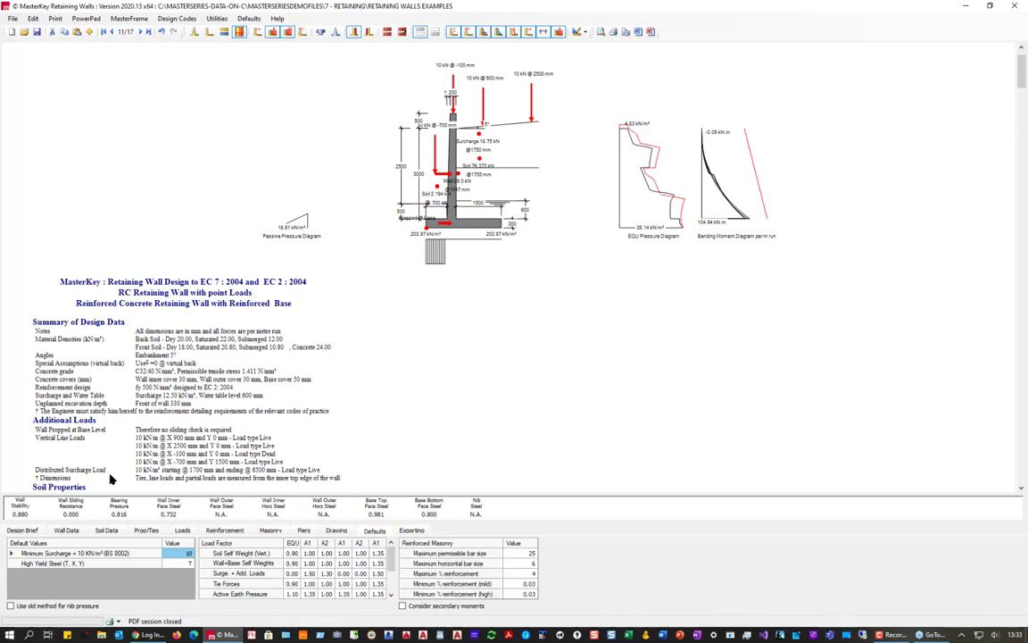
click(68, 532)
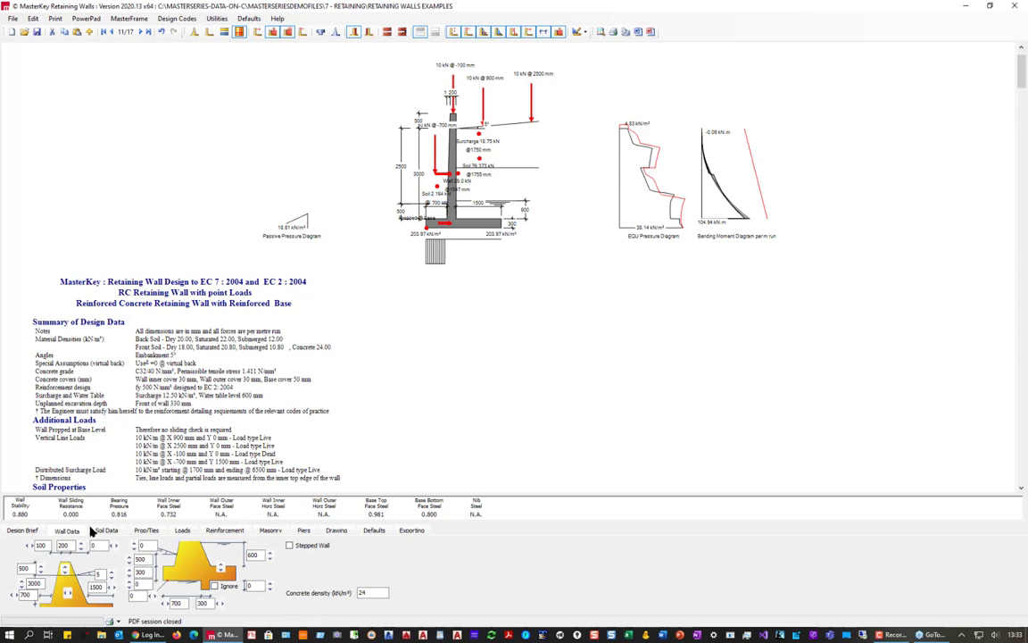
click(180, 532)
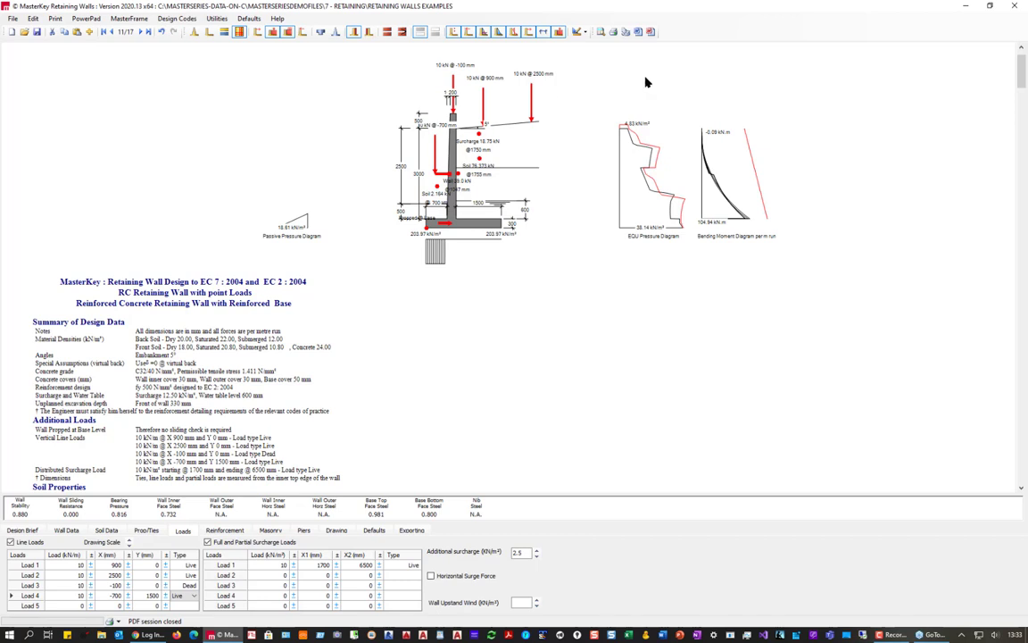
- Switch the line loads off and back on, and exclude the full and partial surcharge loads again
click(11, 542)
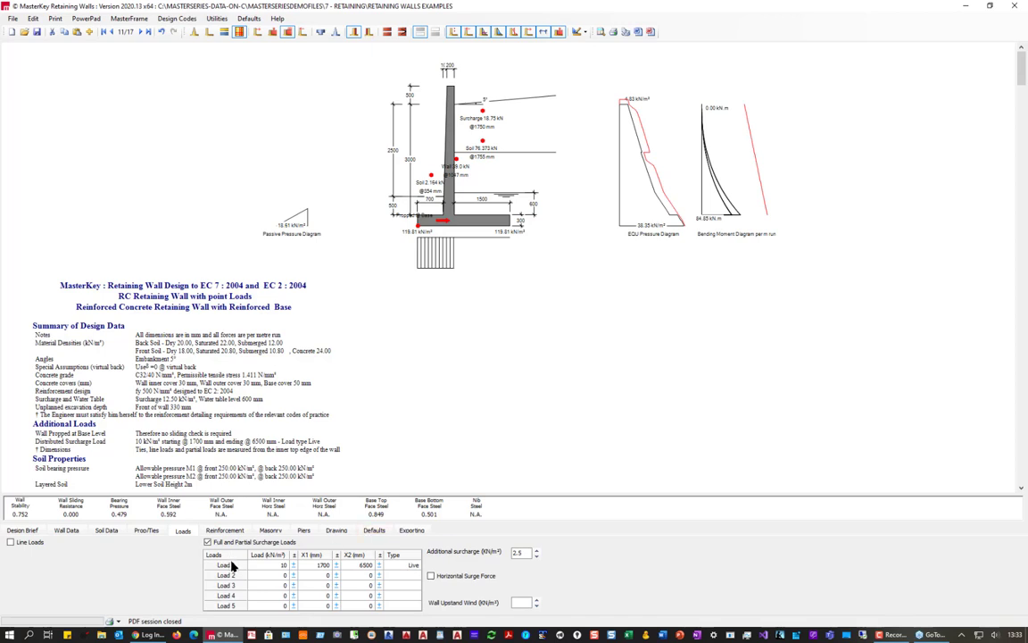
click(30, 546)
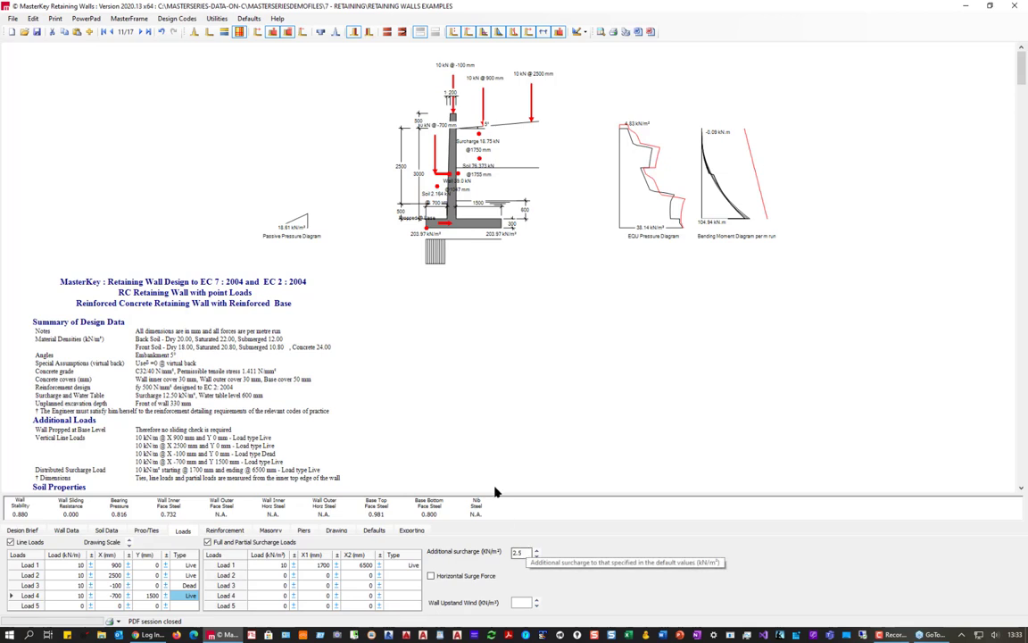
click(209, 542)
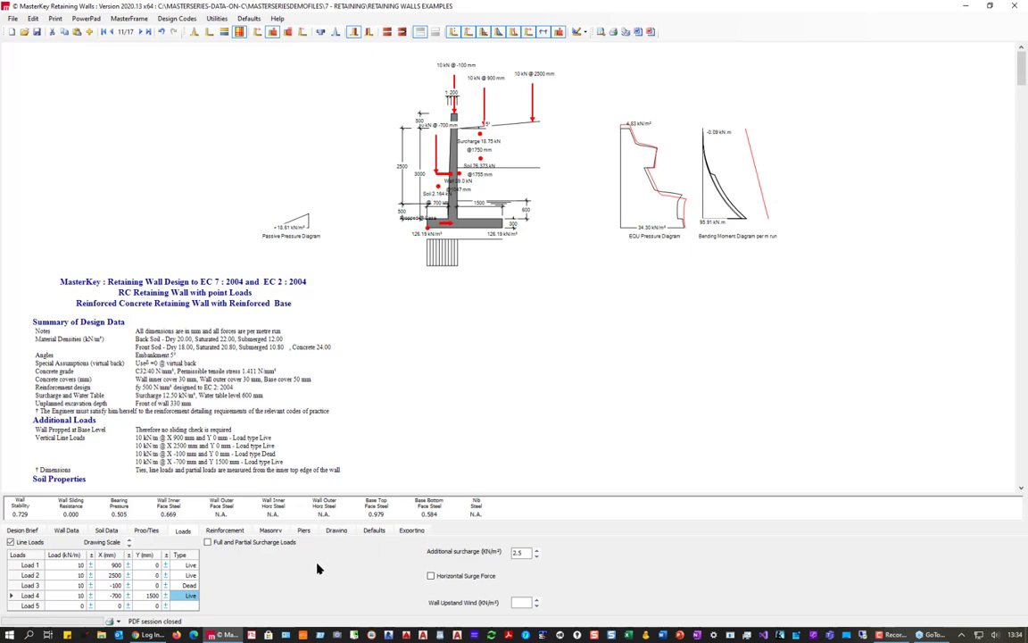
- Try a horizontal surge force of 5 kN/m at 850 mm above the wall's top edge and remove it
click(457, 577)
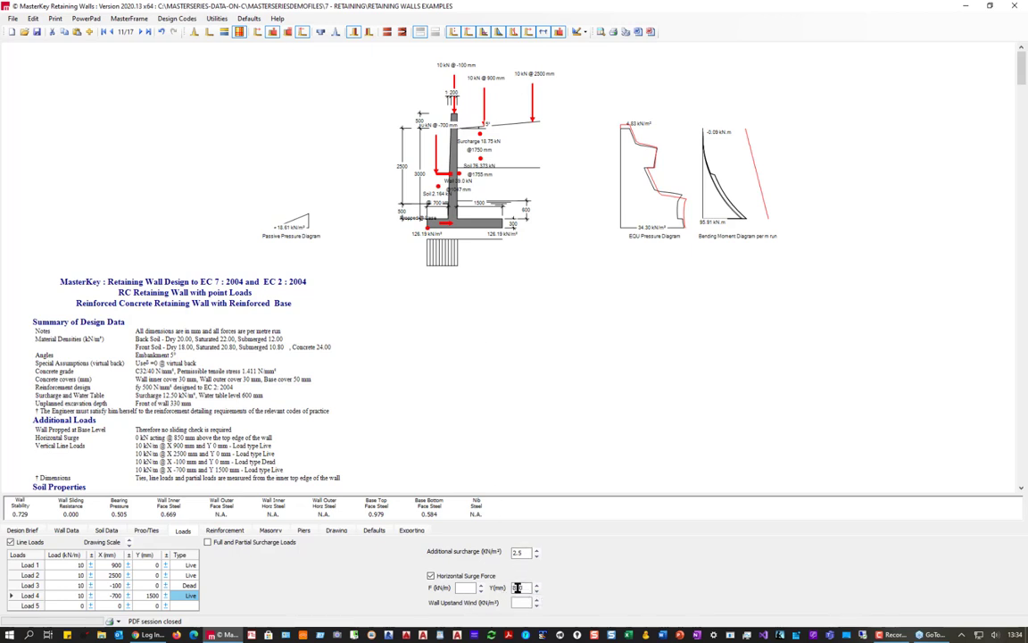
click(461, 587)
text(5)
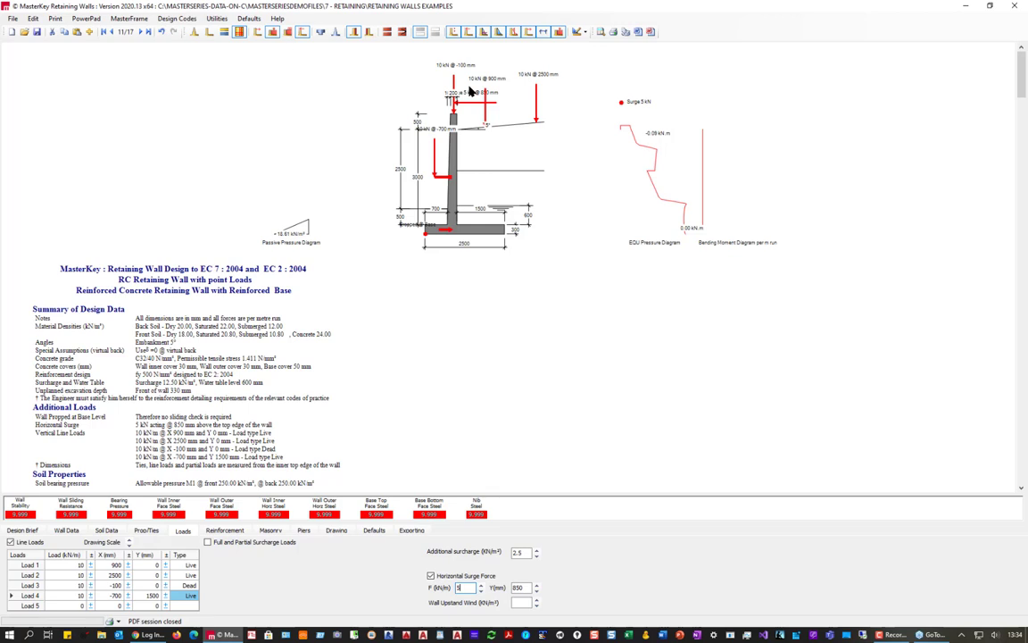
click(431, 576)
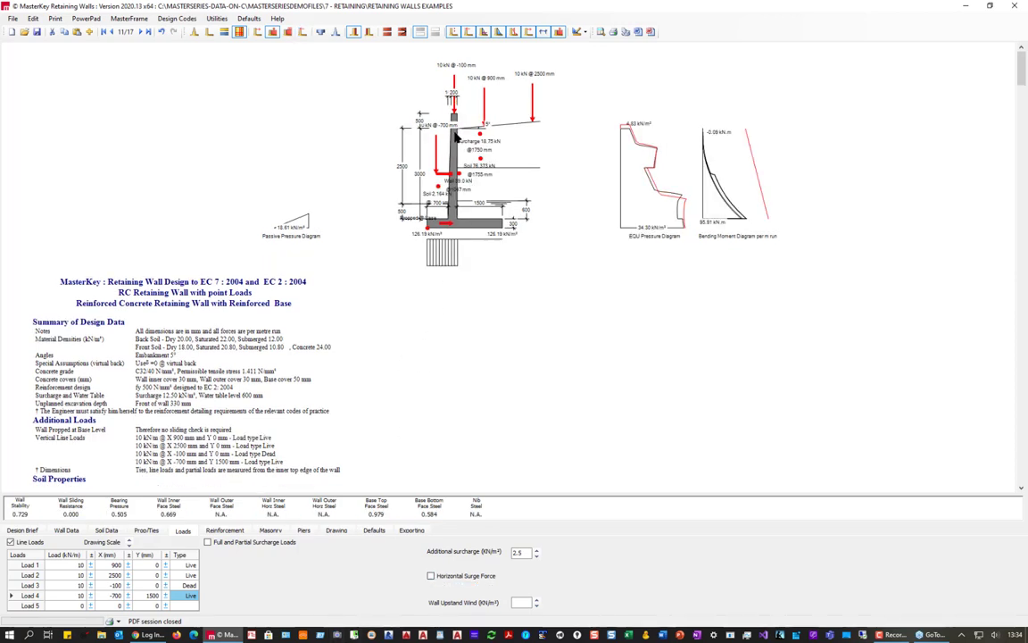
- Try a wall upstand wind load of 1 kN/m² and clear it
click(518, 603)
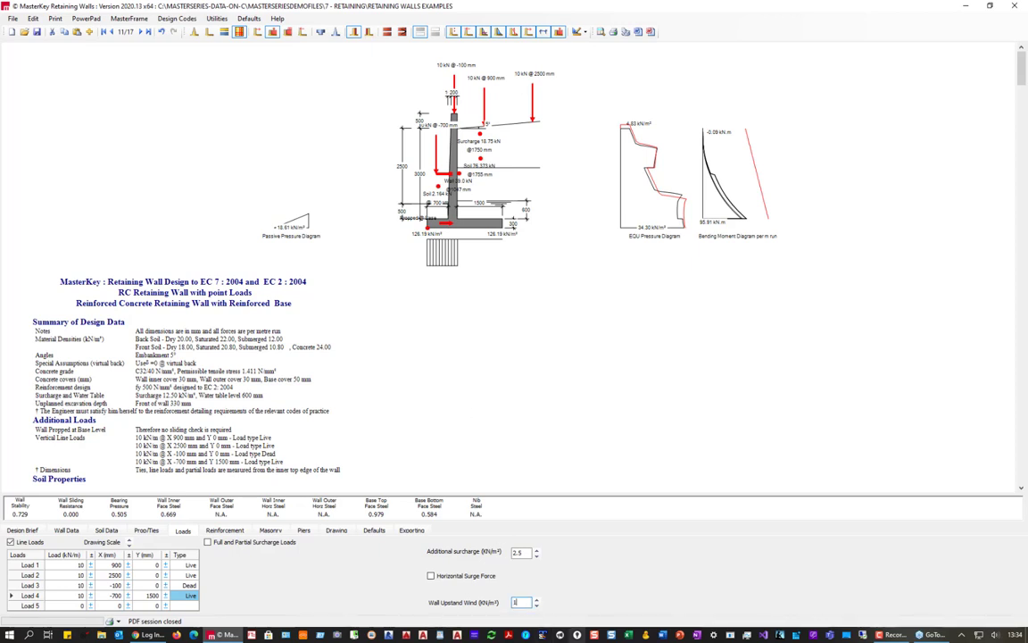
key(Return)
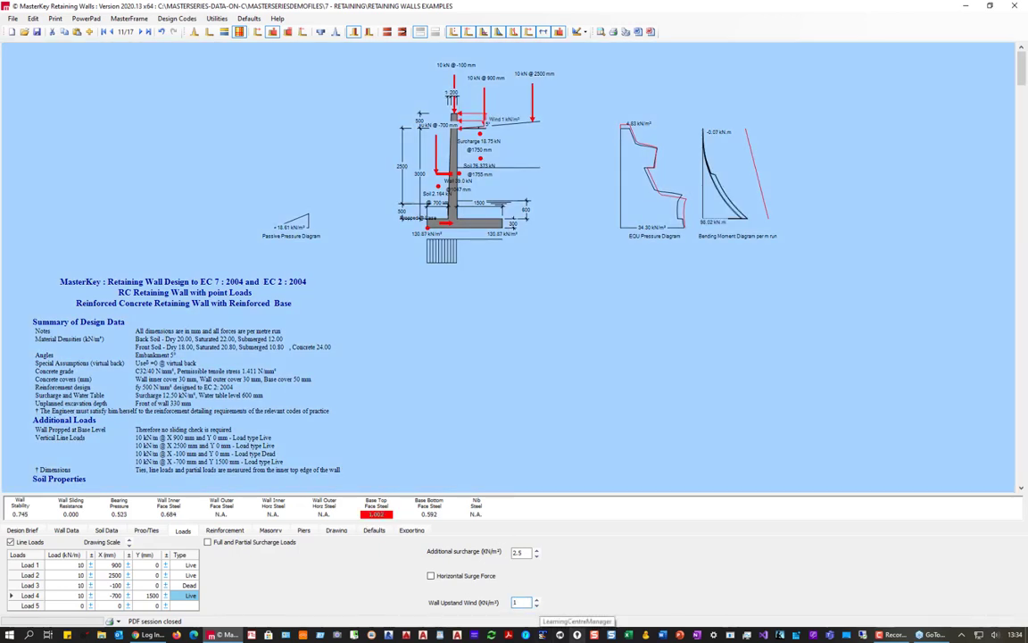
double_click(516, 603)
double_click(518, 602)
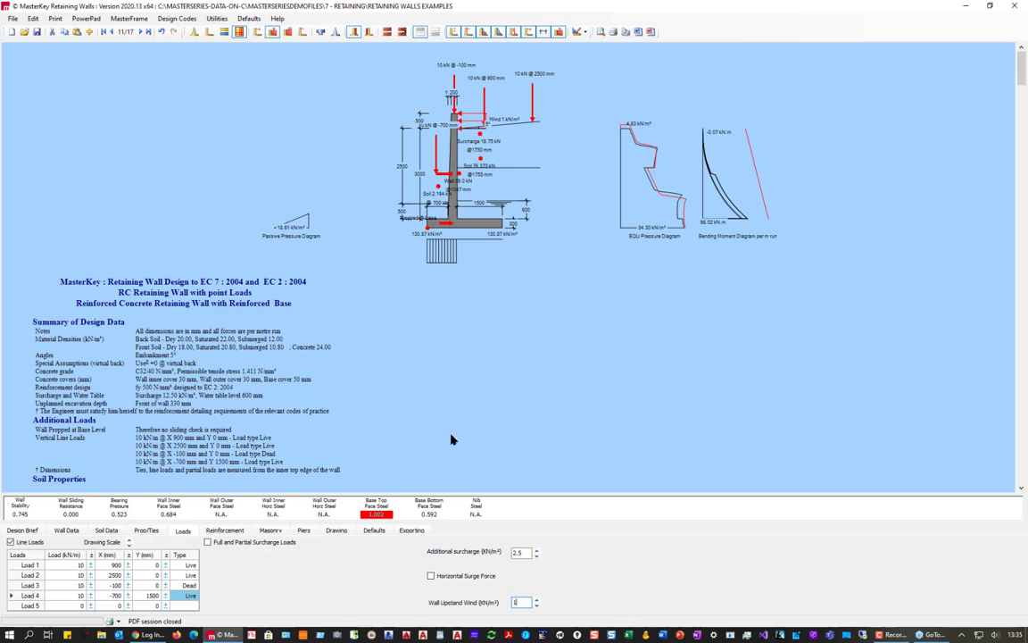
key(BackSpace)
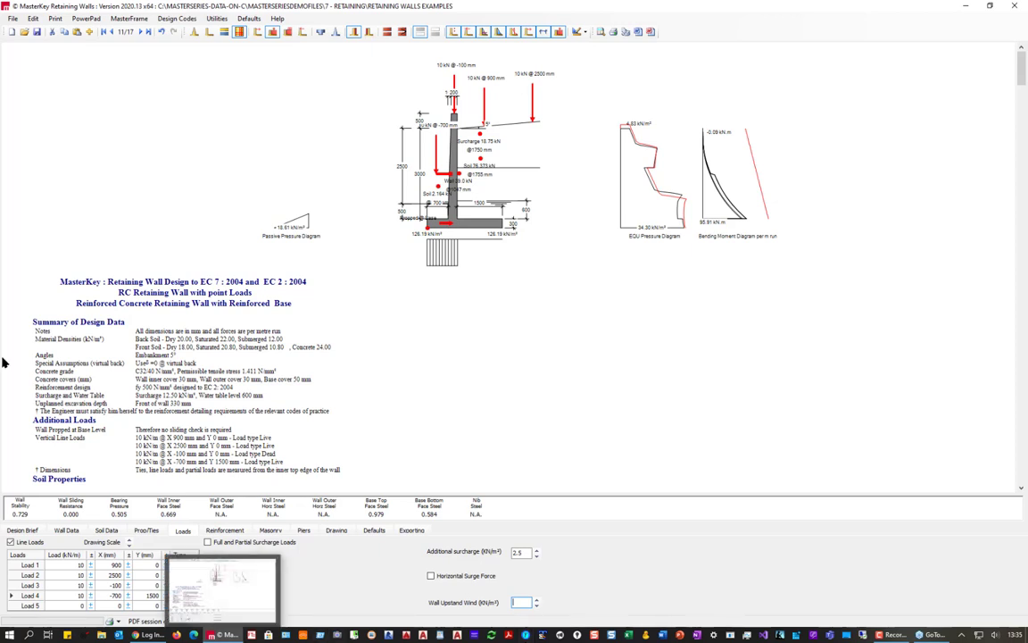
- Move on to the propped RC wall example and auto-set its drawing to include the loads, props and pressure diagrams
click(139, 32)
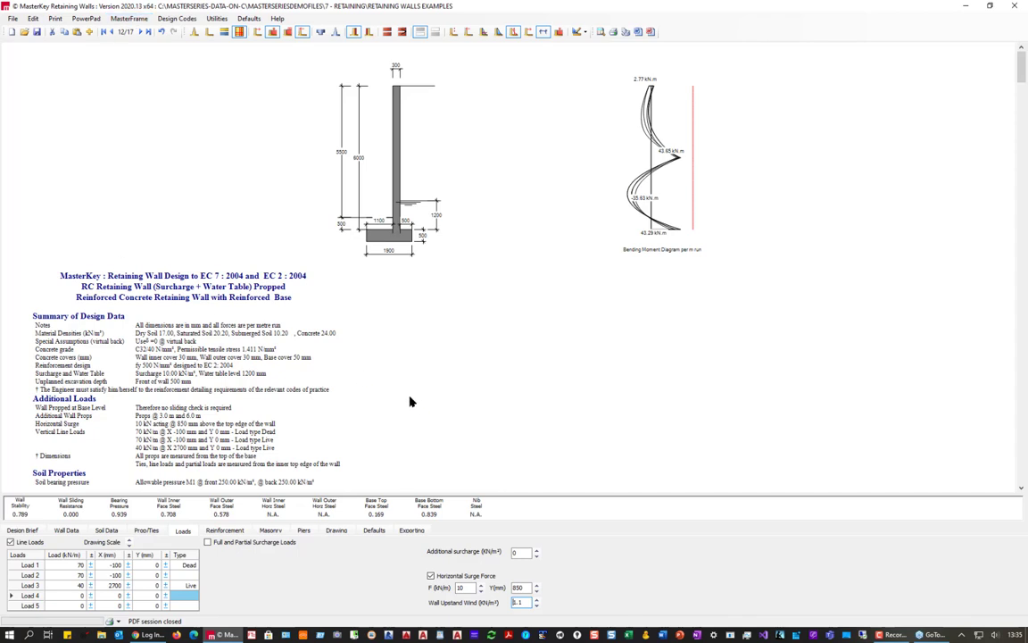
click(336, 530)
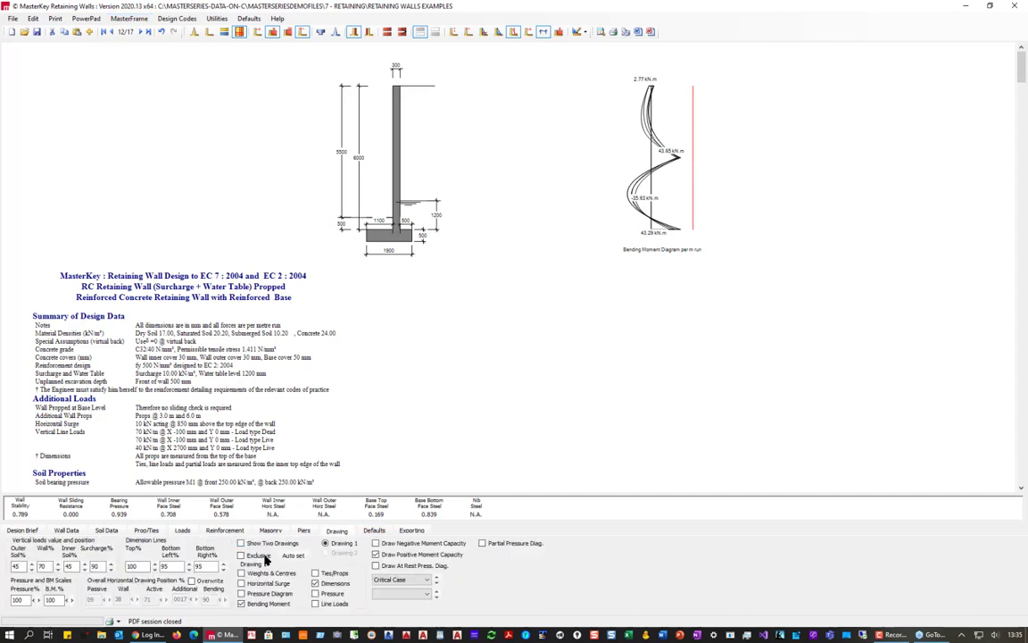
click(293, 555)
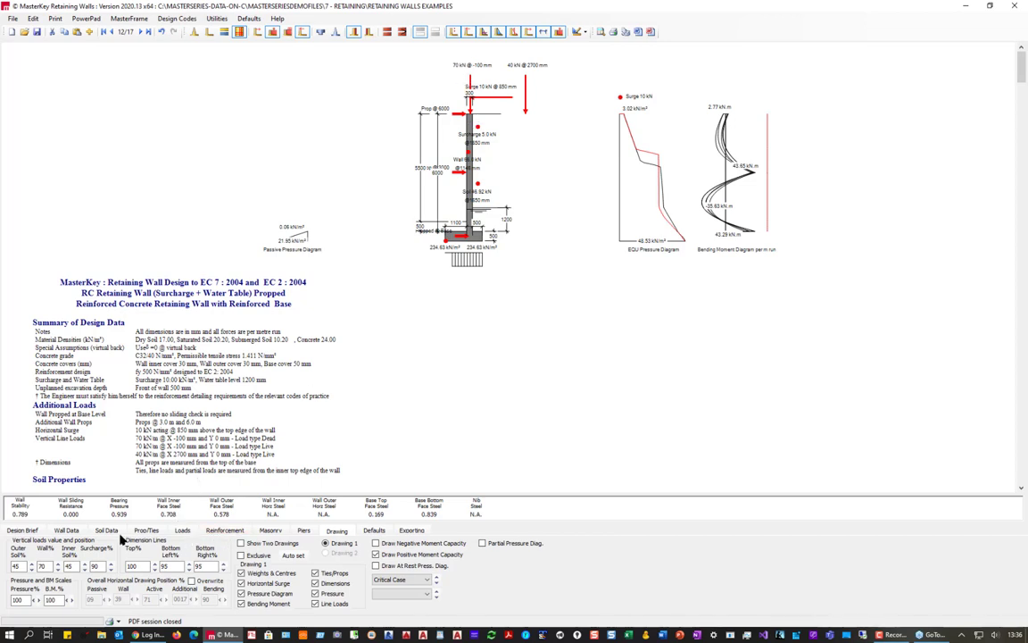
- Remove the horizontal surge force and upstand wind load from the propped wall and show its wall data
click(183, 531)
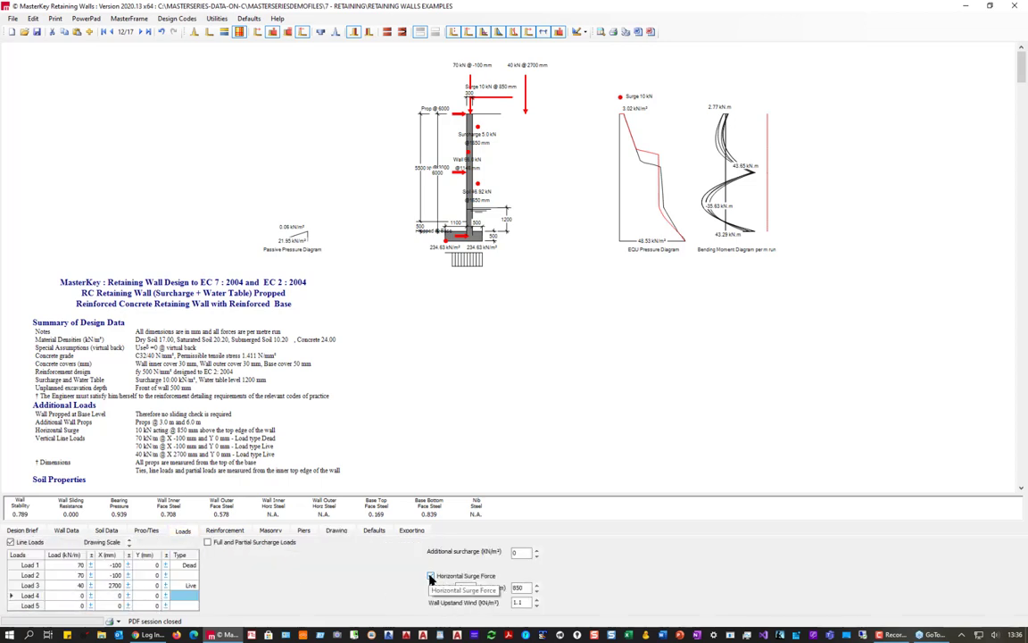
click(431, 577)
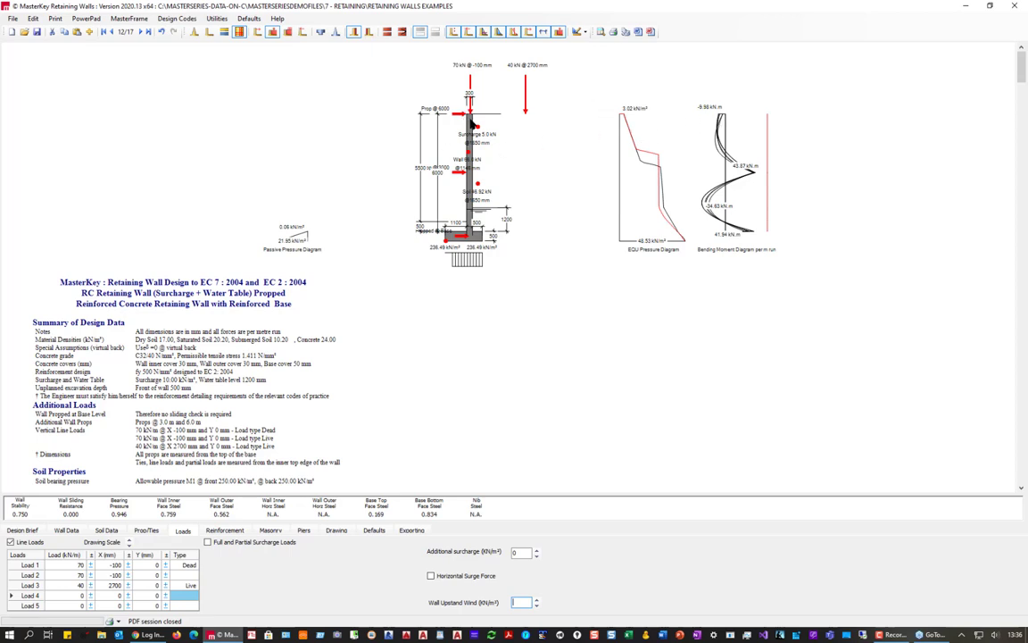
click(66, 530)
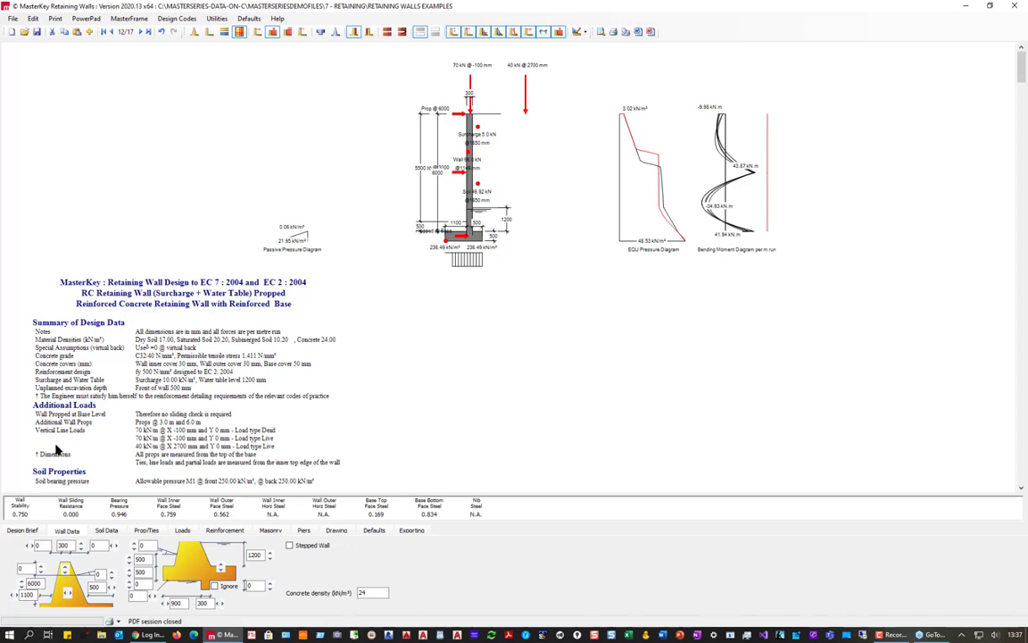
- Move the two 70 kN/m line loads on the propped wall to X -150 mm, with the second load as Live
click(182, 530)
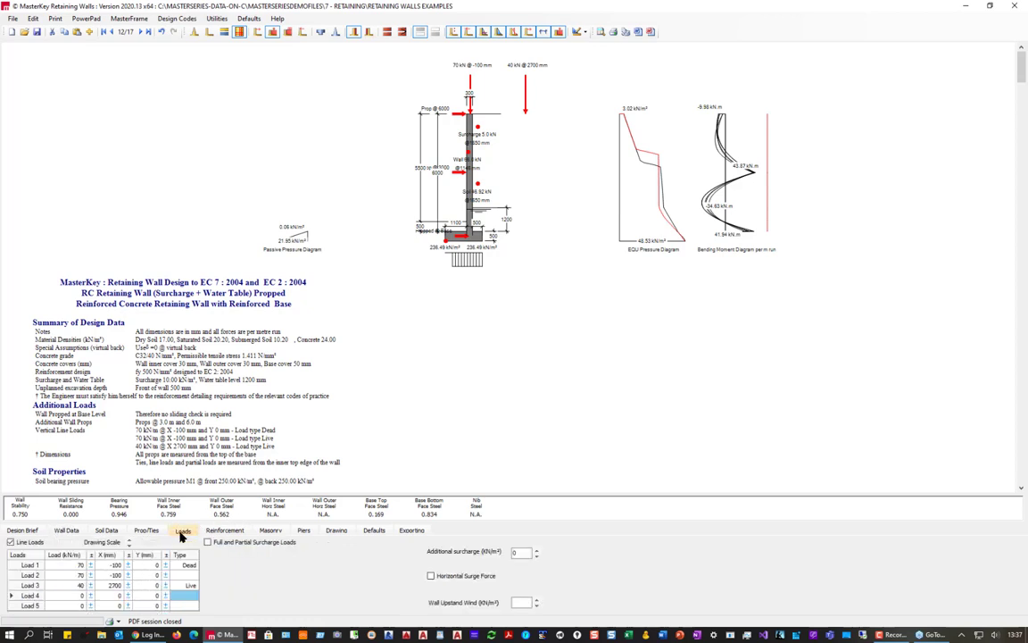
click(106, 565)
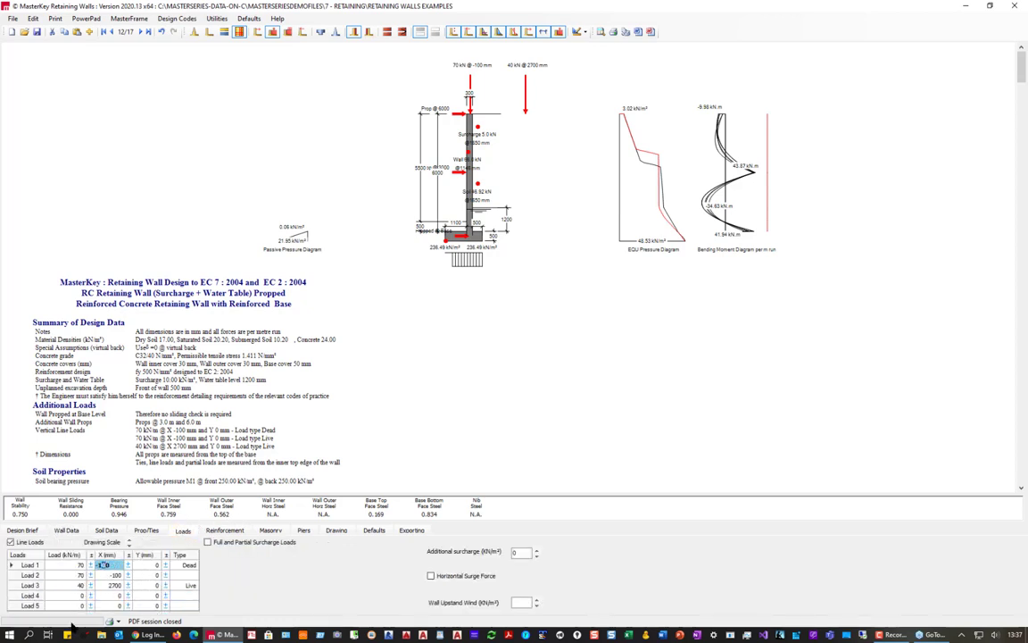
text(-150)
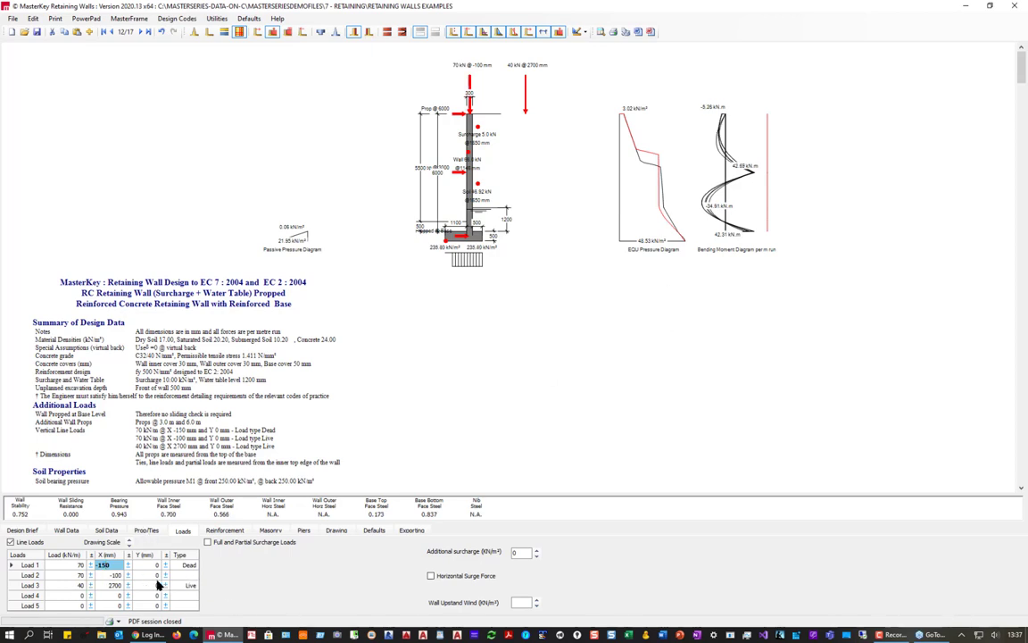
click(108, 576)
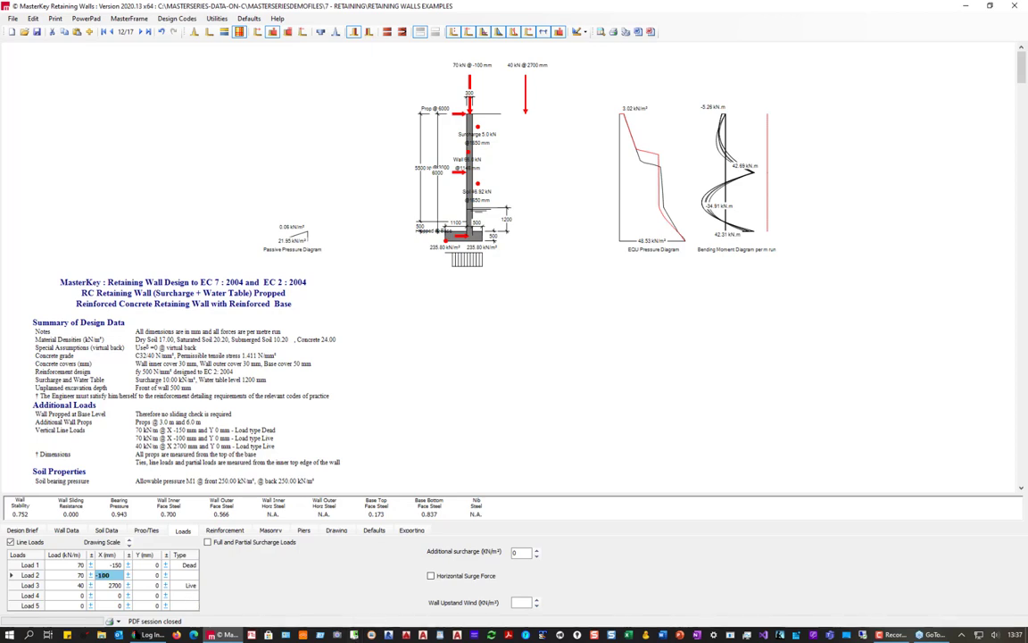
mouse_move(136, 634)
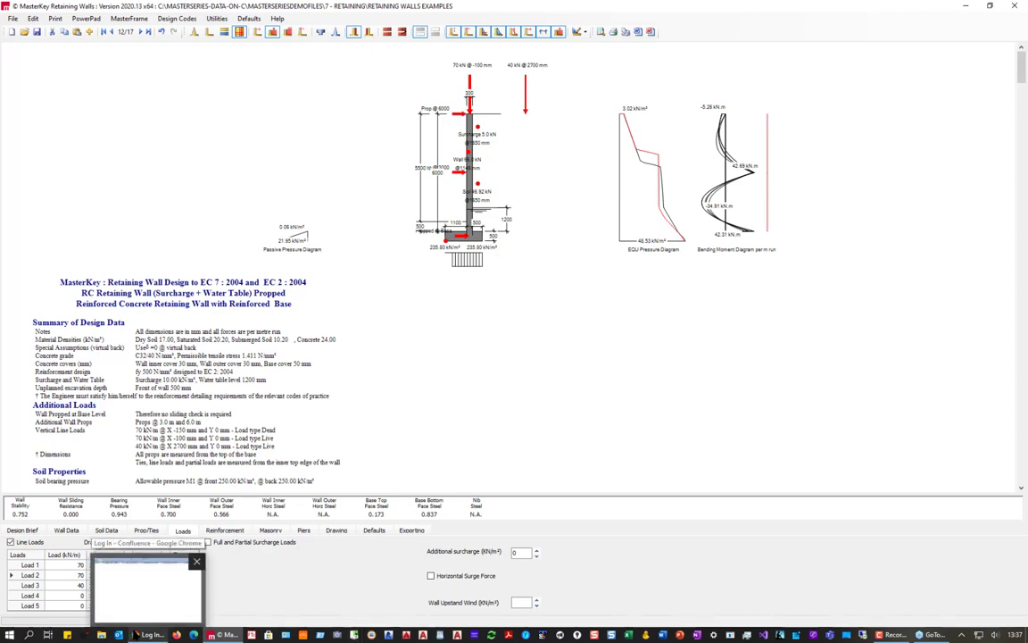
text(-150)
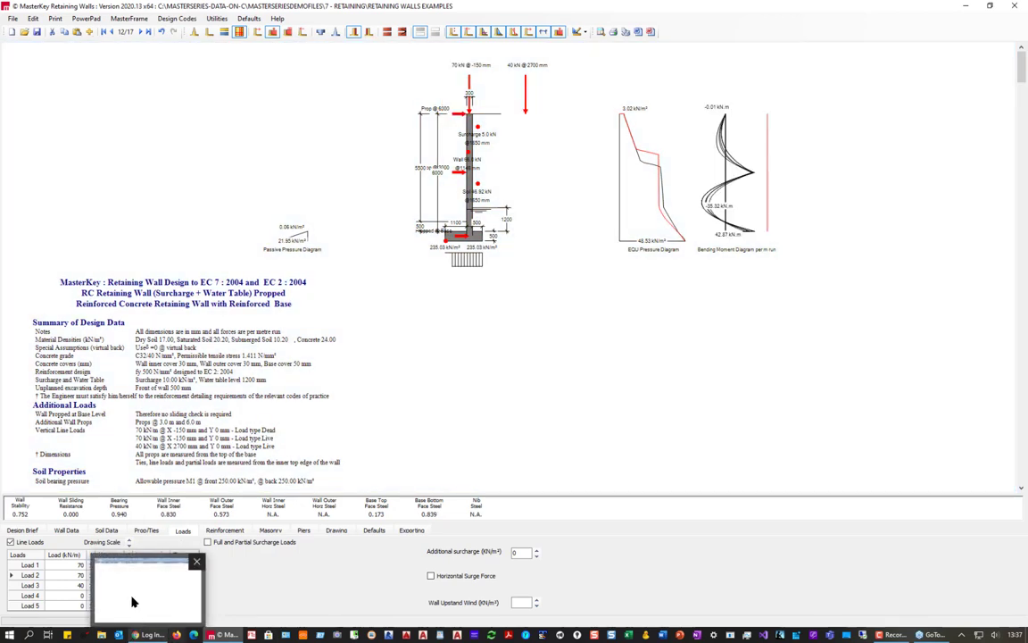
click(186, 578)
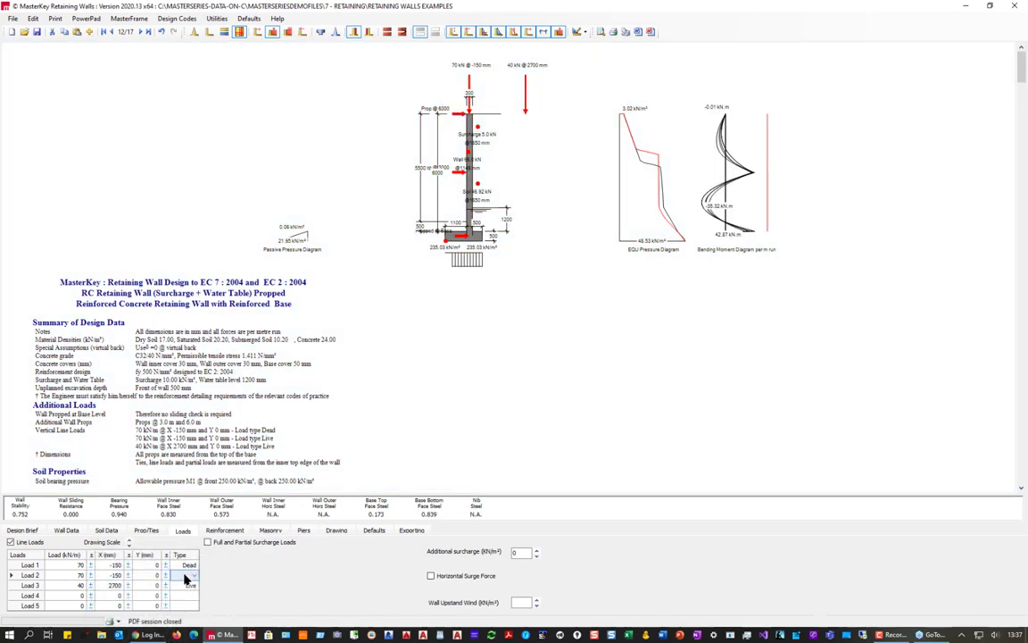
click(186, 578)
click(179, 595)
click(74, 575)
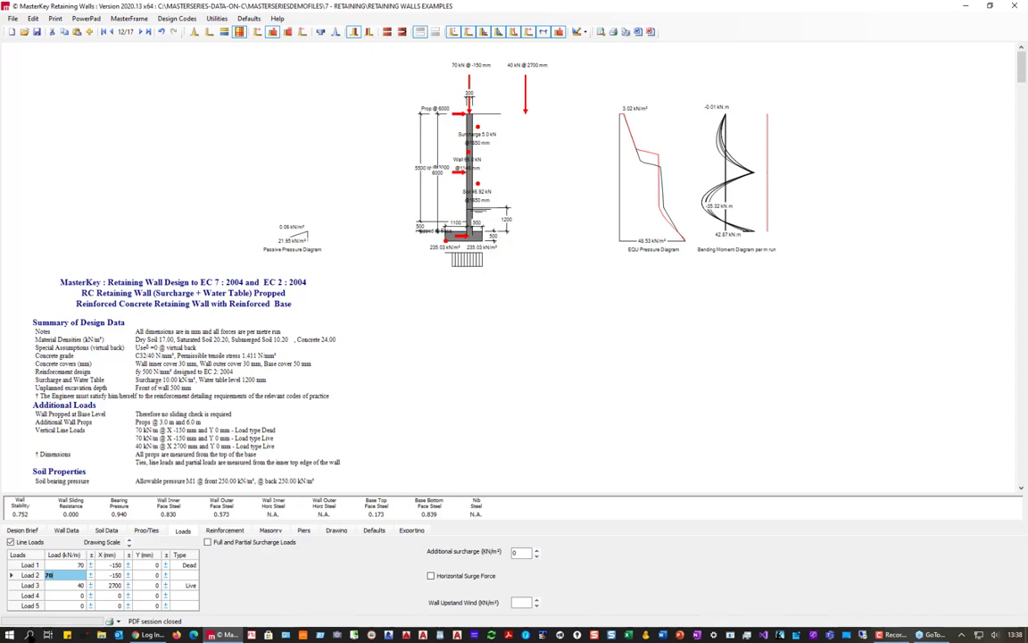
- Extend the base projection in front of the propped wall to 2100 mm
click(67, 530)
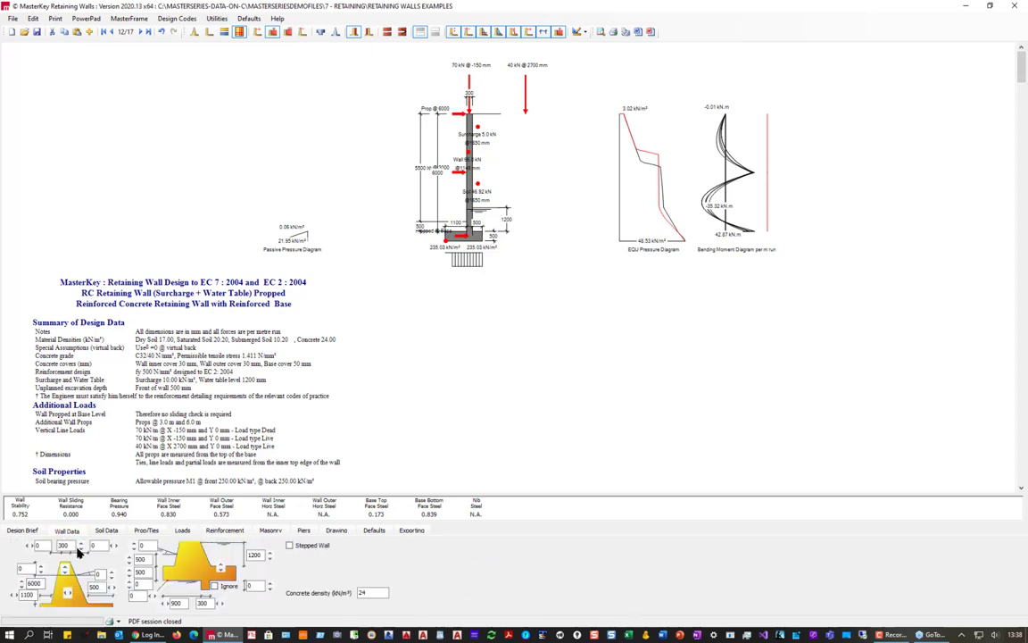
click(11, 597)
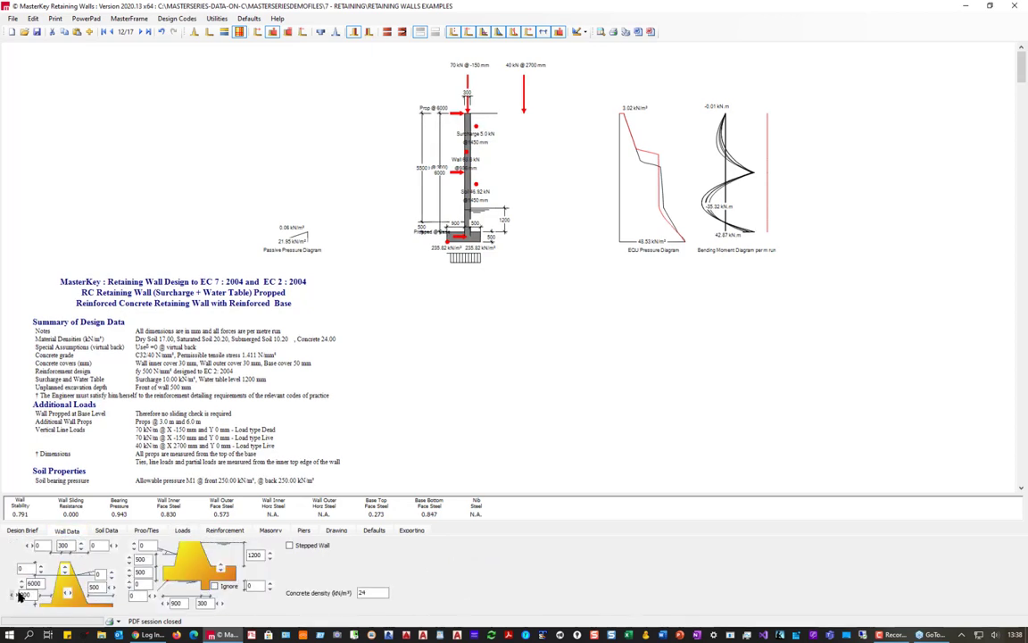
click(16, 596)
click(16, 596)
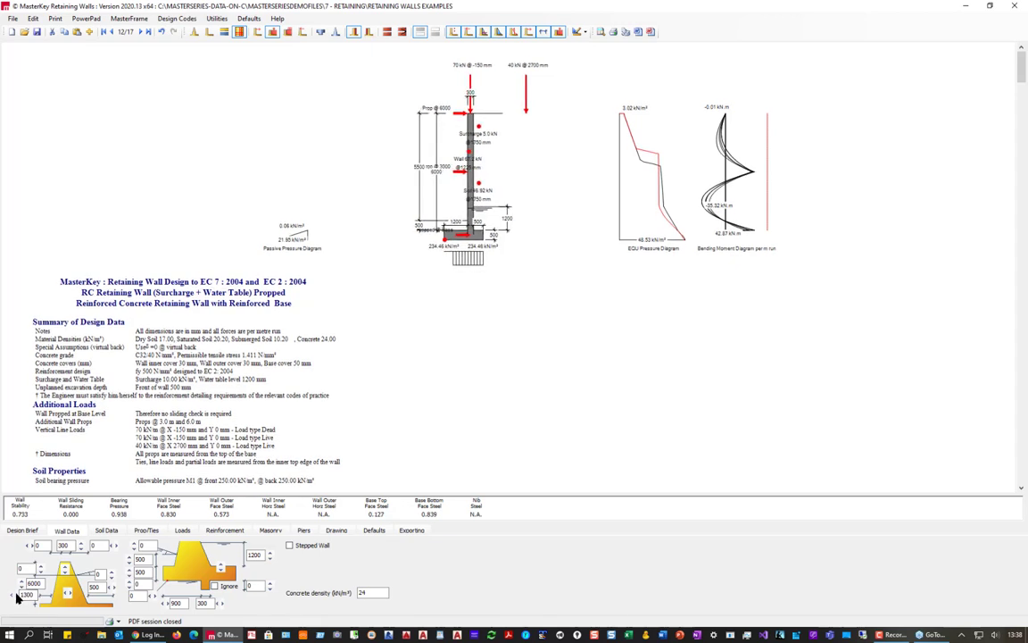
click(16, 597)
click(16, 596)
click(16, 596)
click(16, 597)
click(16, 596)
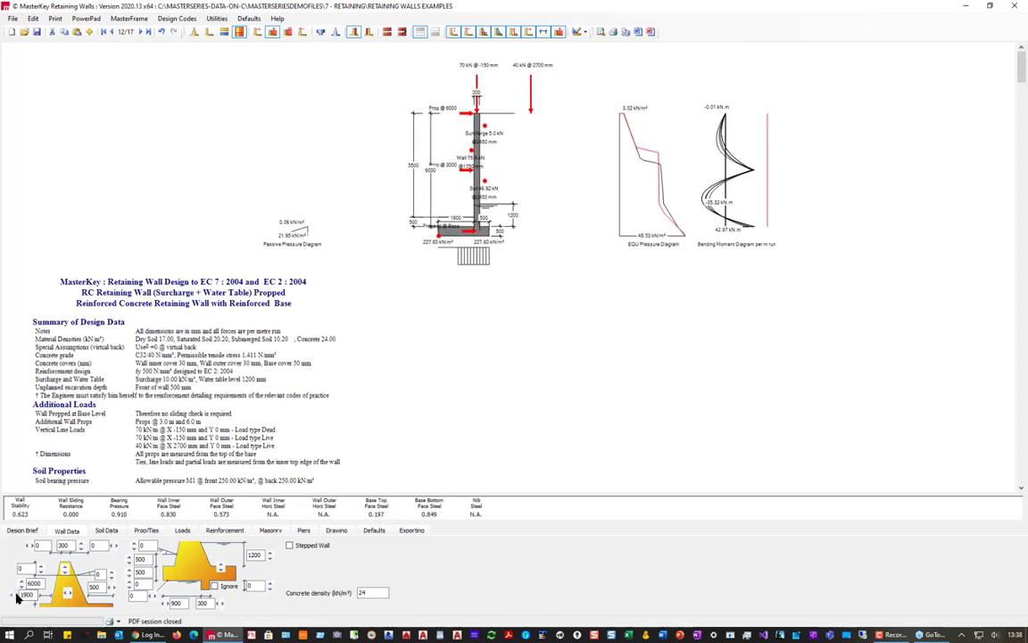
click(16, 596)
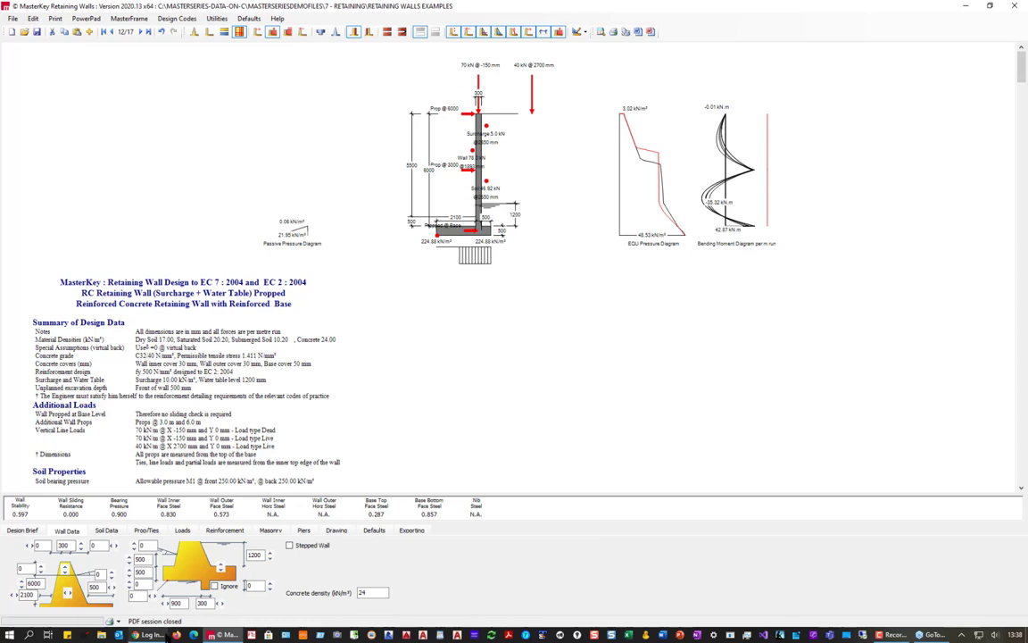
- Set Load 1 to 18 kN/m and Load 2 to 25 kN/m with the Live load type
click(182, 530)
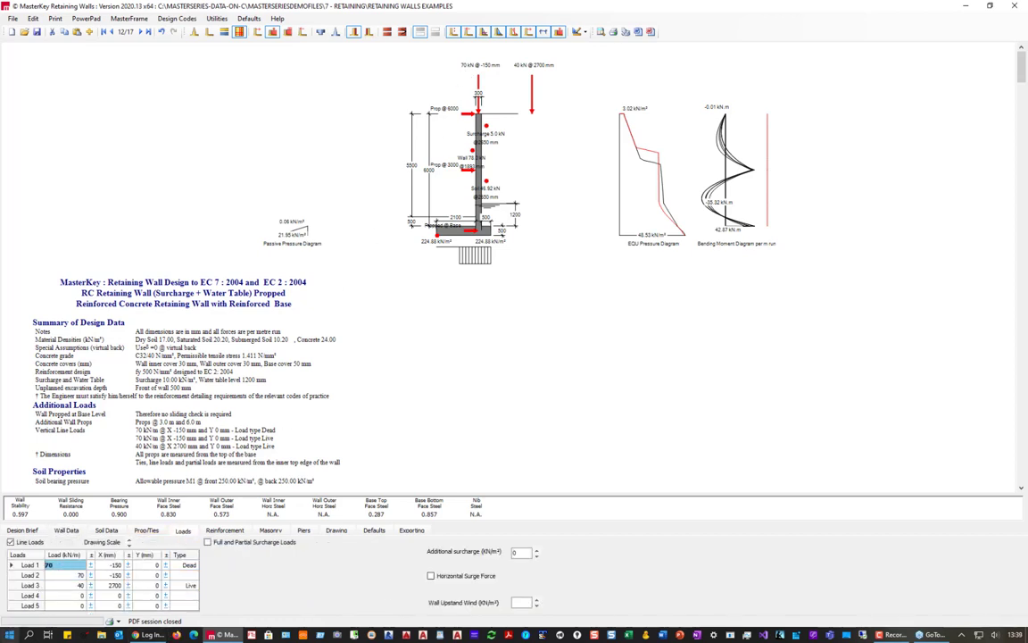
key(Up)
key(Up)
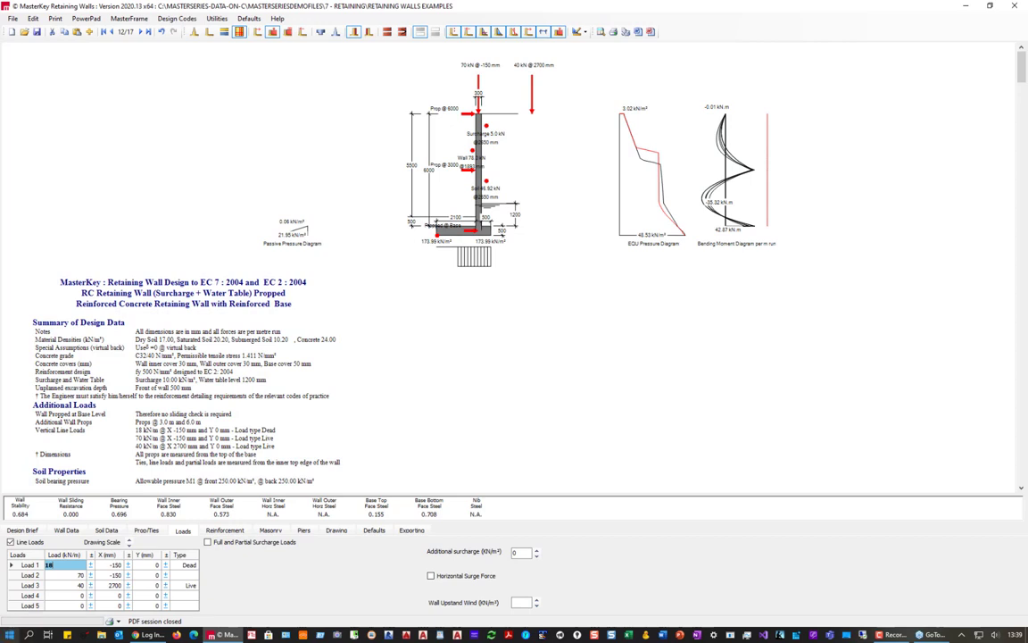
click(61, 574)
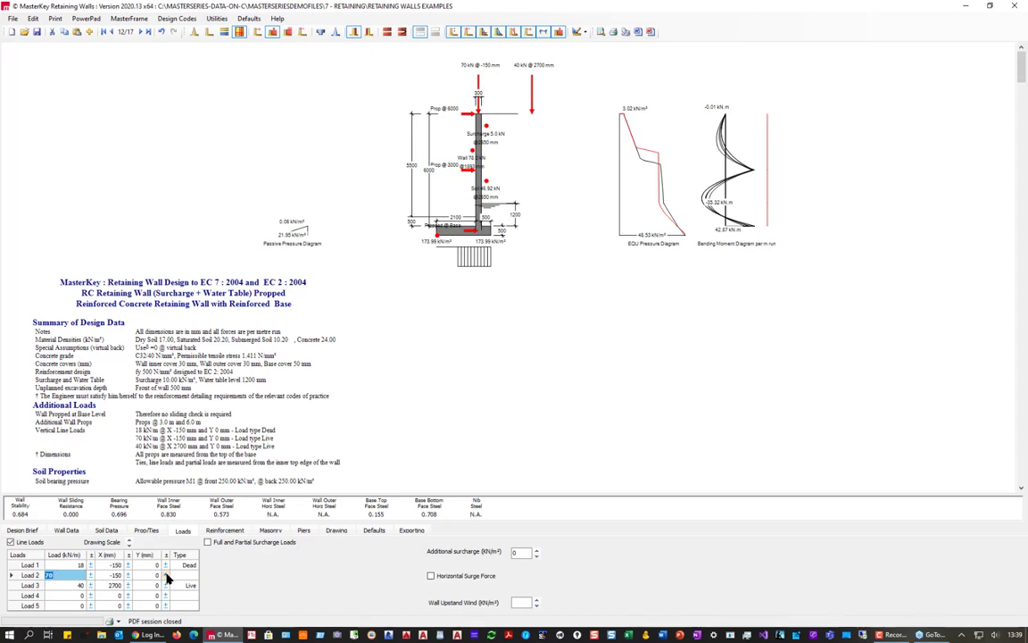
text(25)
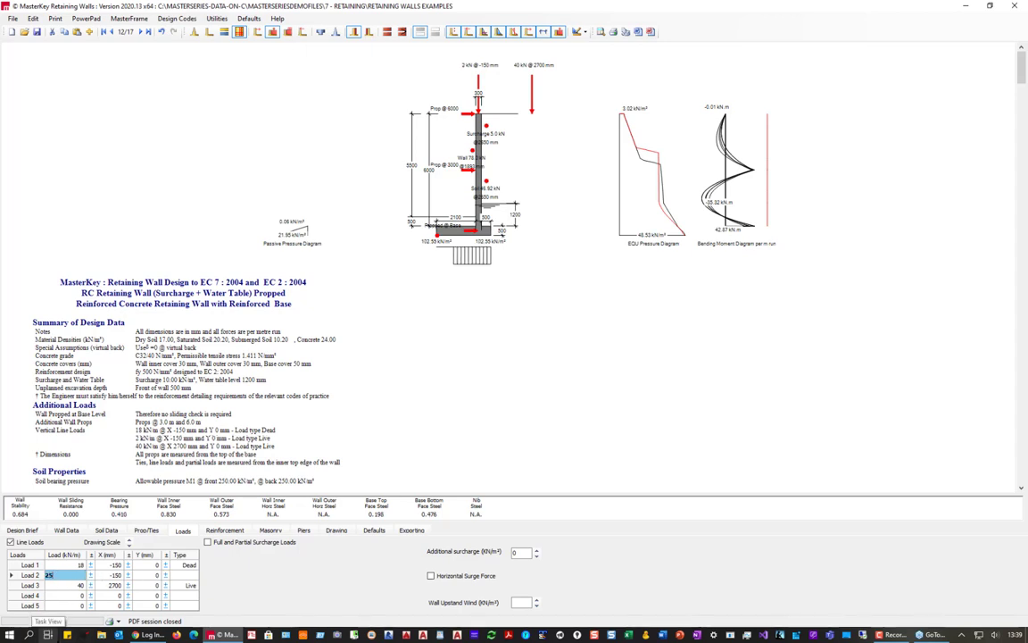
click(189, 576)
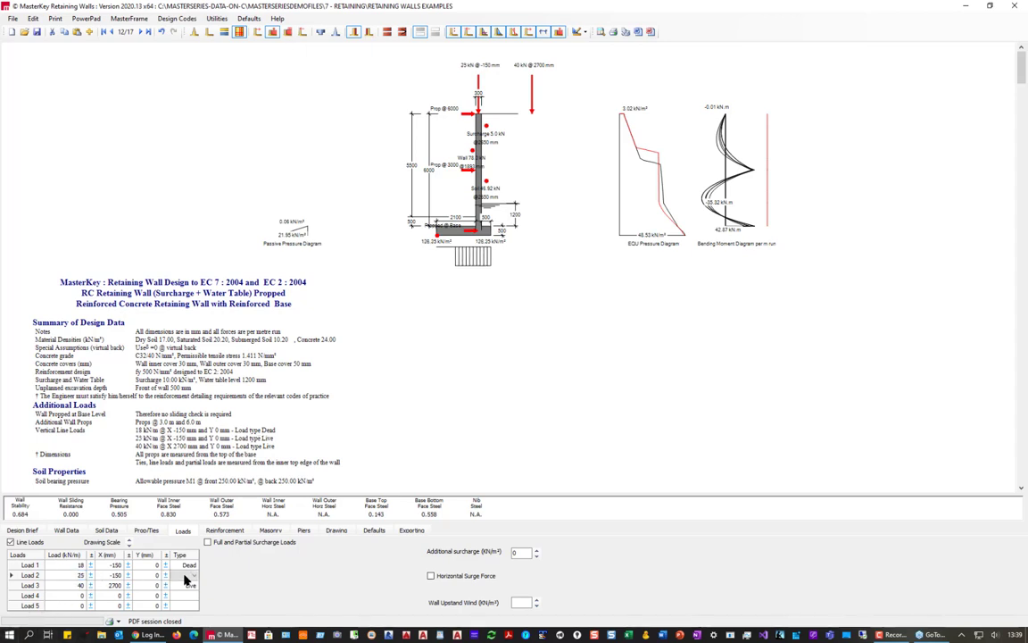
click(194, 576)
click(184, 594)
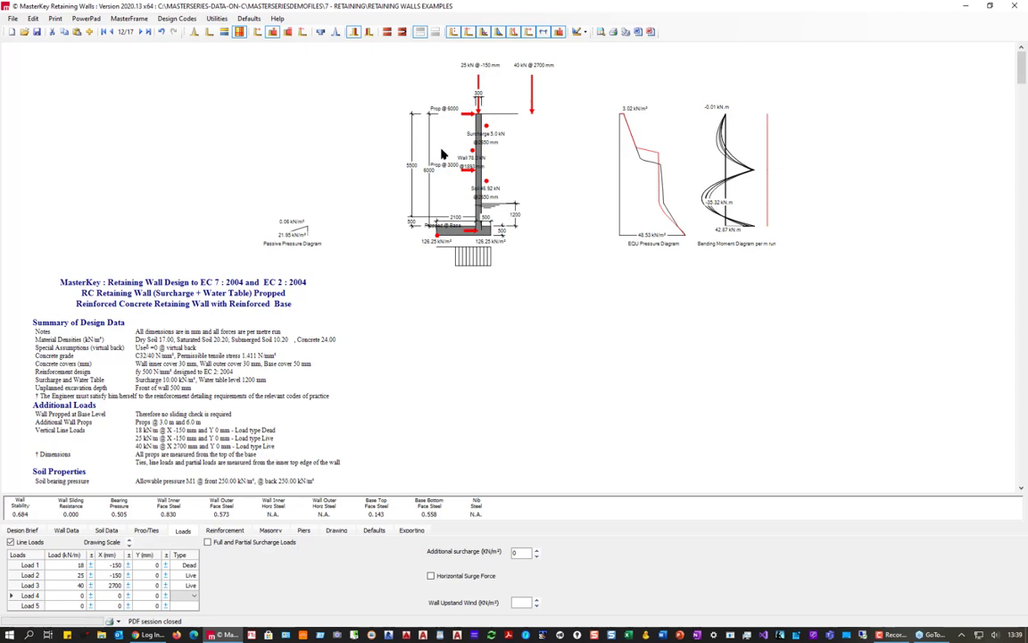
- Add a fourth line load of 4 kN/m at X 5000 mm with the Live load type
click(75, 597)
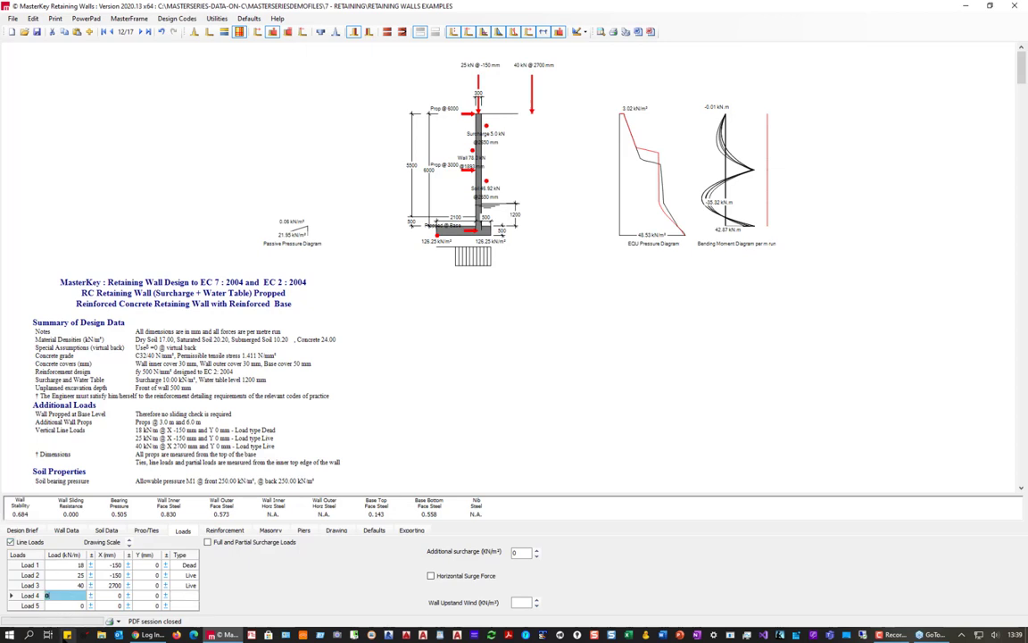
text(4)
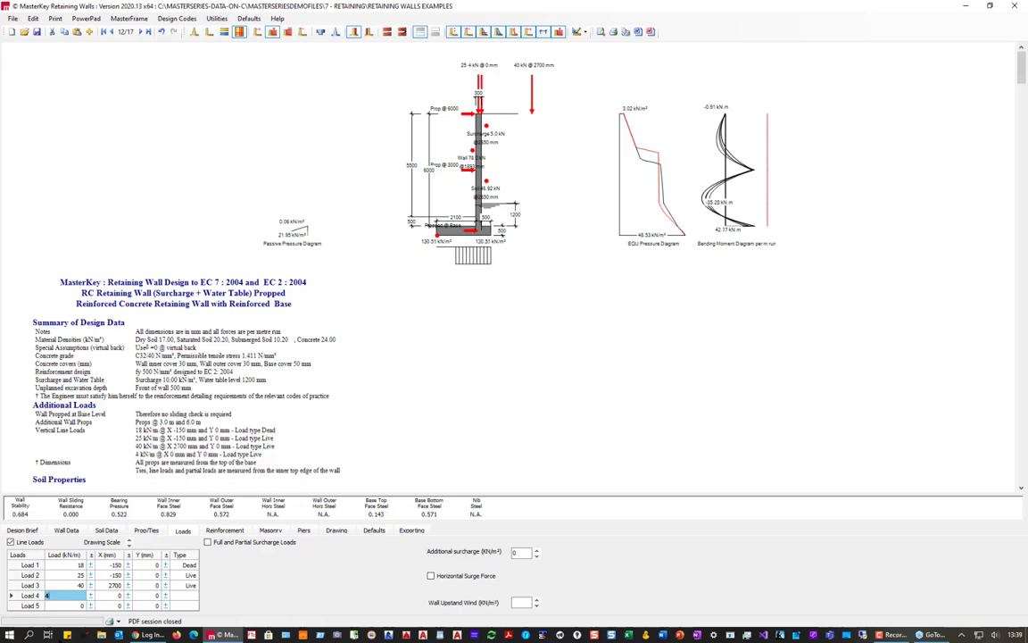
click(105, 597)
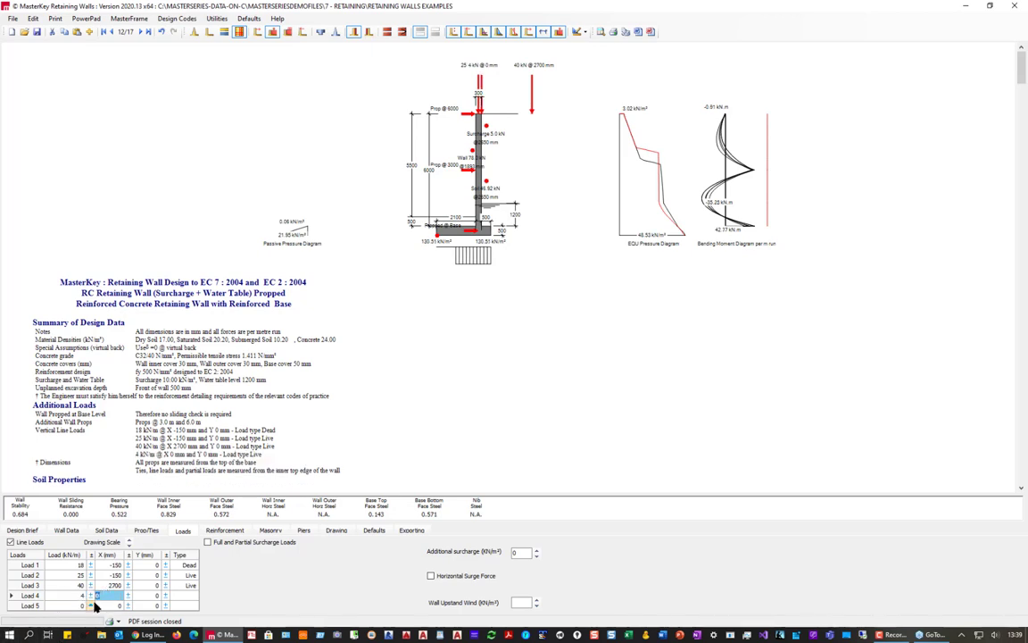
text(500)
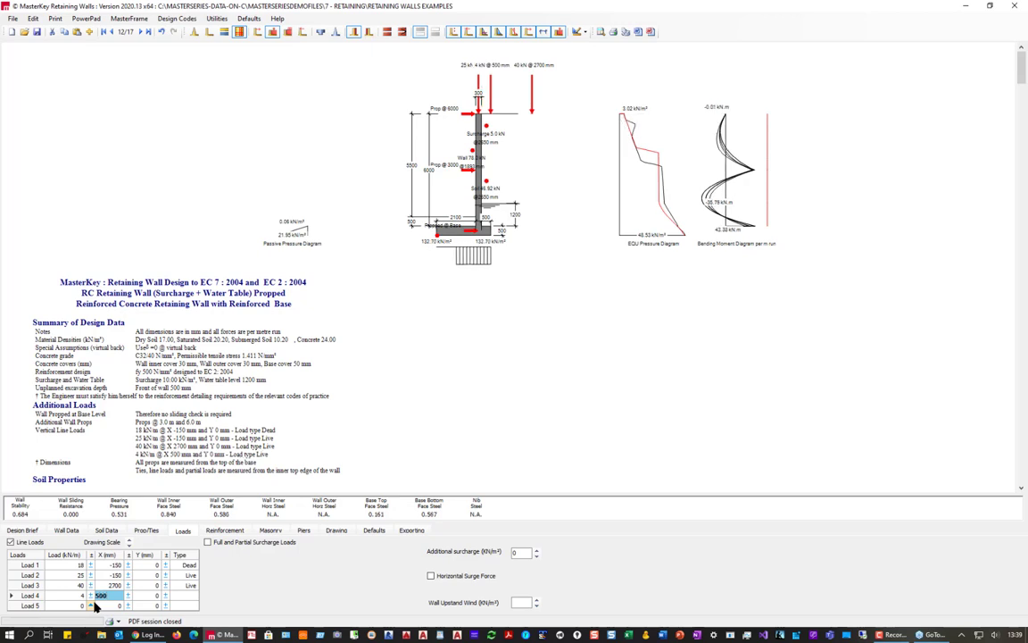
text(0)
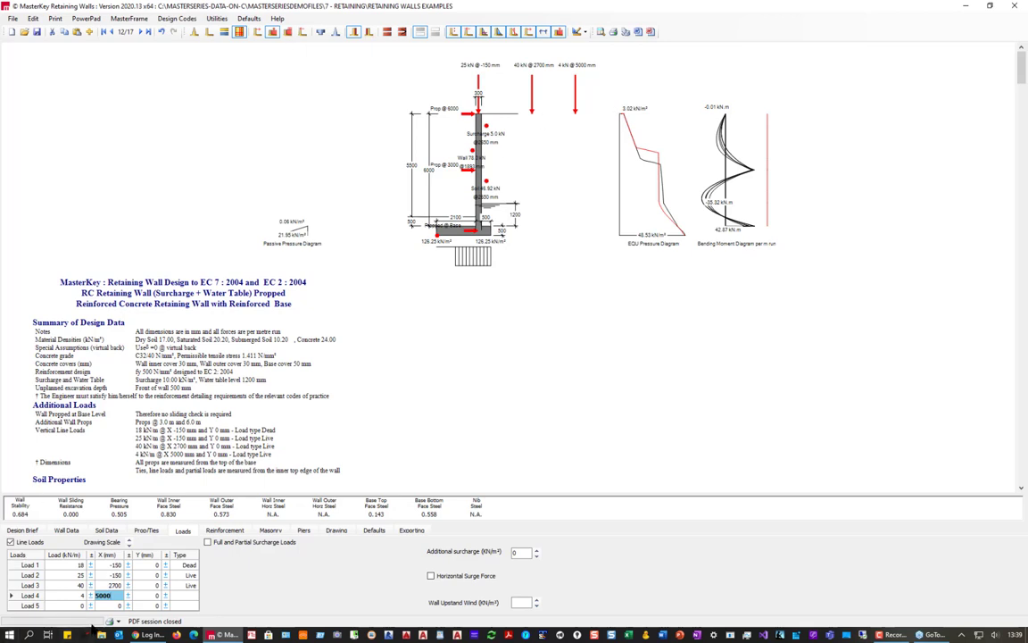
click(189, 596)
click(177, 607)
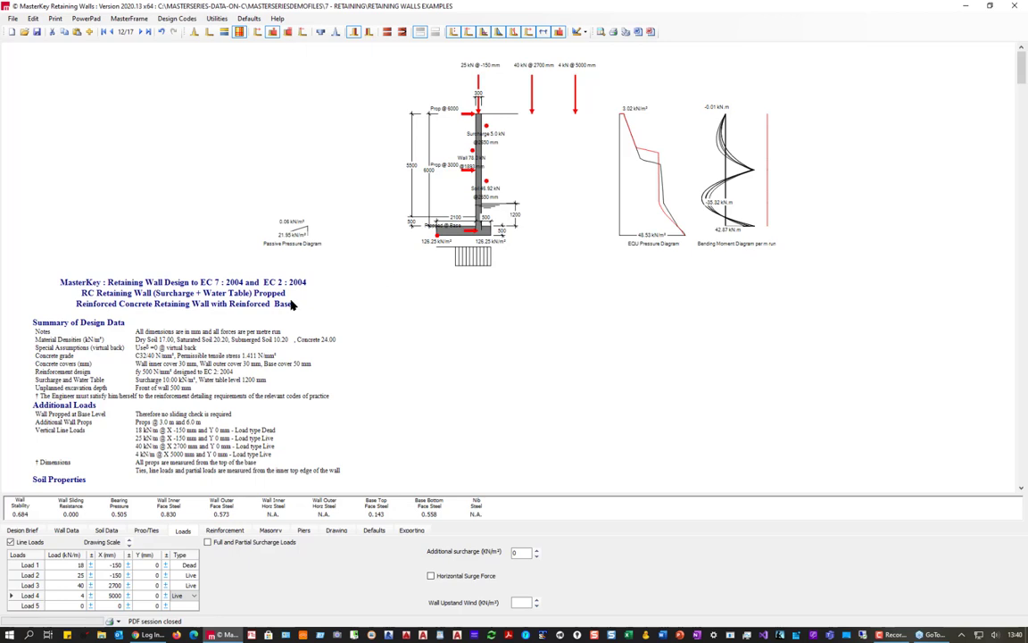
- Move on to the gabion wall example, switch its geotechnical design code to BS 8002 : 1994 and reopen the design code choices
click(140, 32)
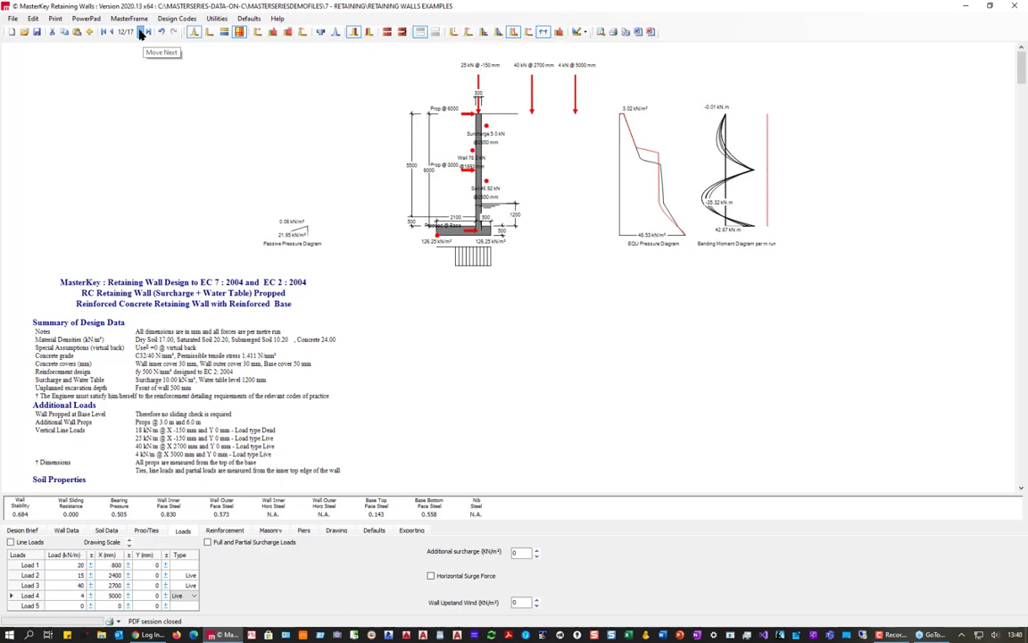
click(140, 33)
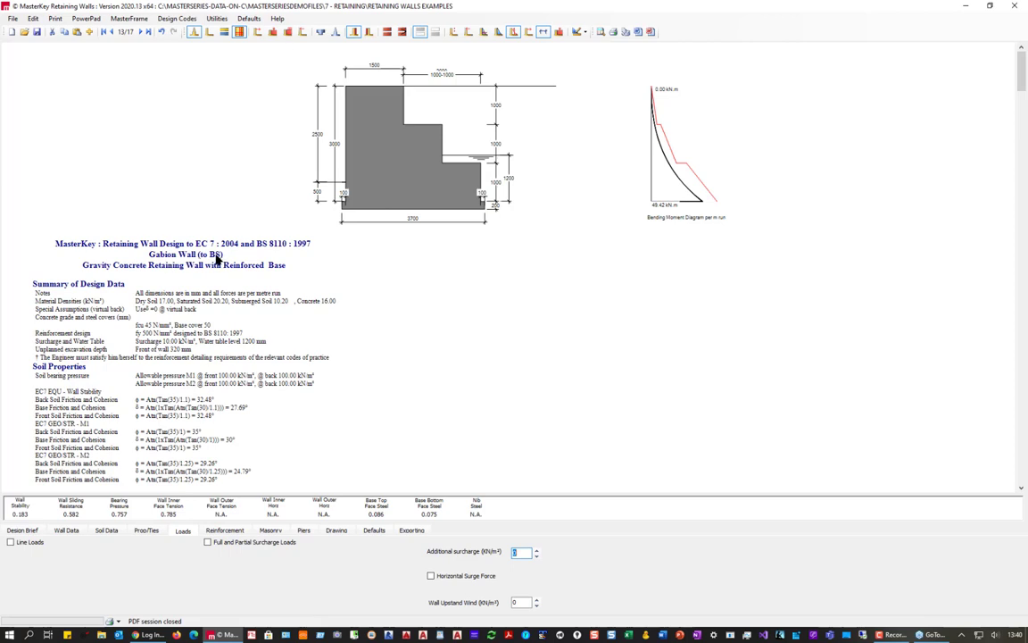
click(176, 17)
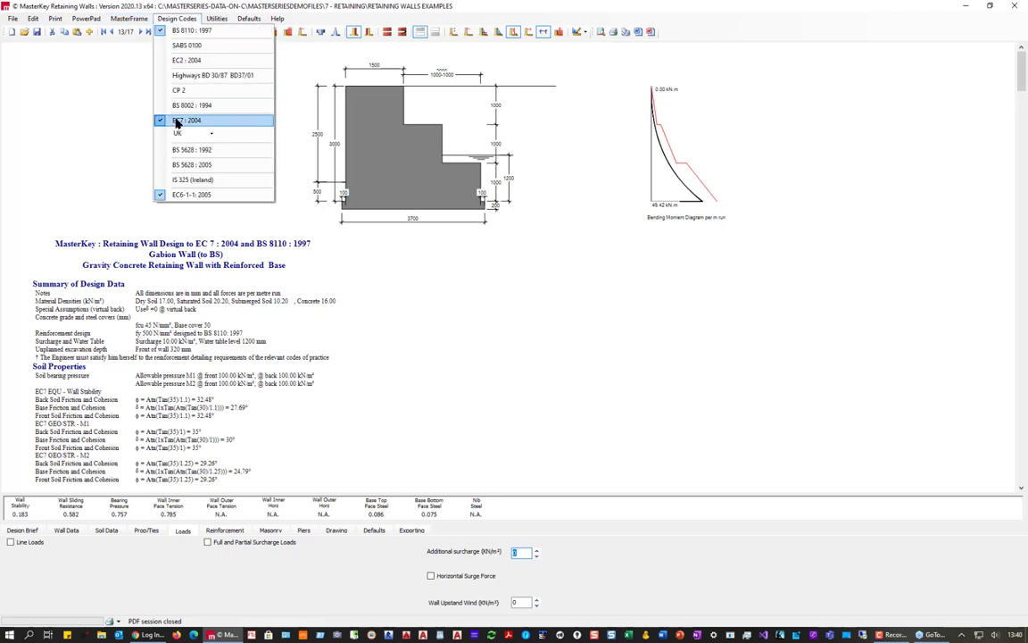
click(183, 105)
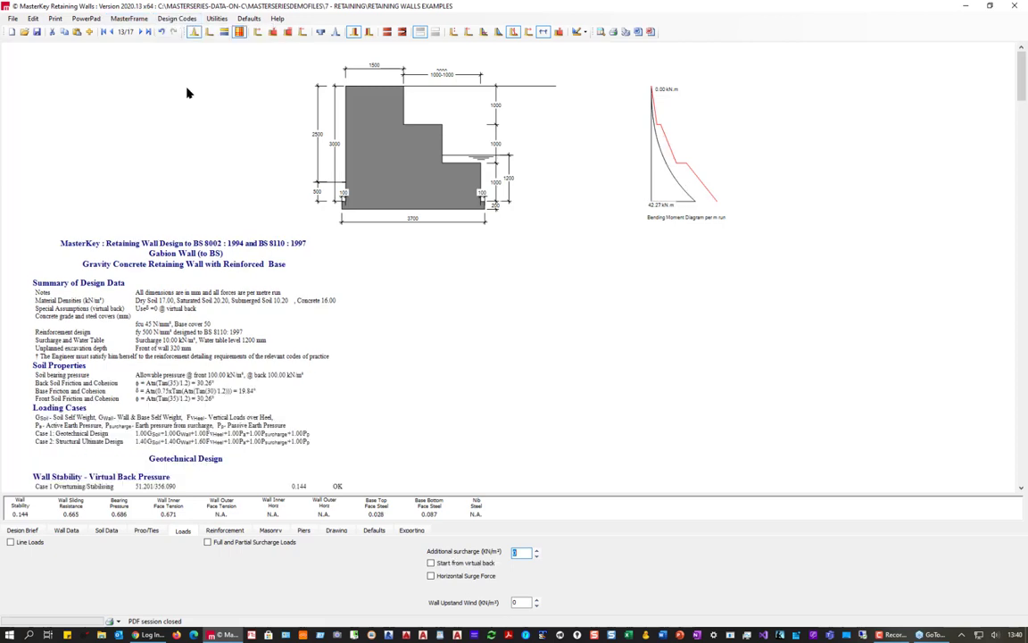
click(176, 21)
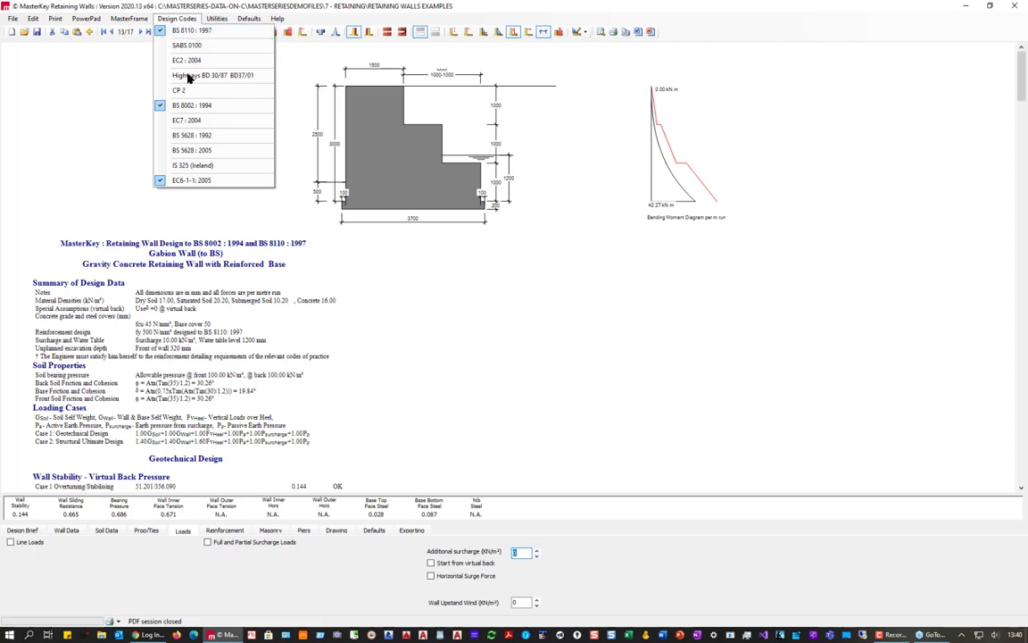
- Review the gabion wall example's wall geometry, reinforcement, loads and soil data
click(192, 152)
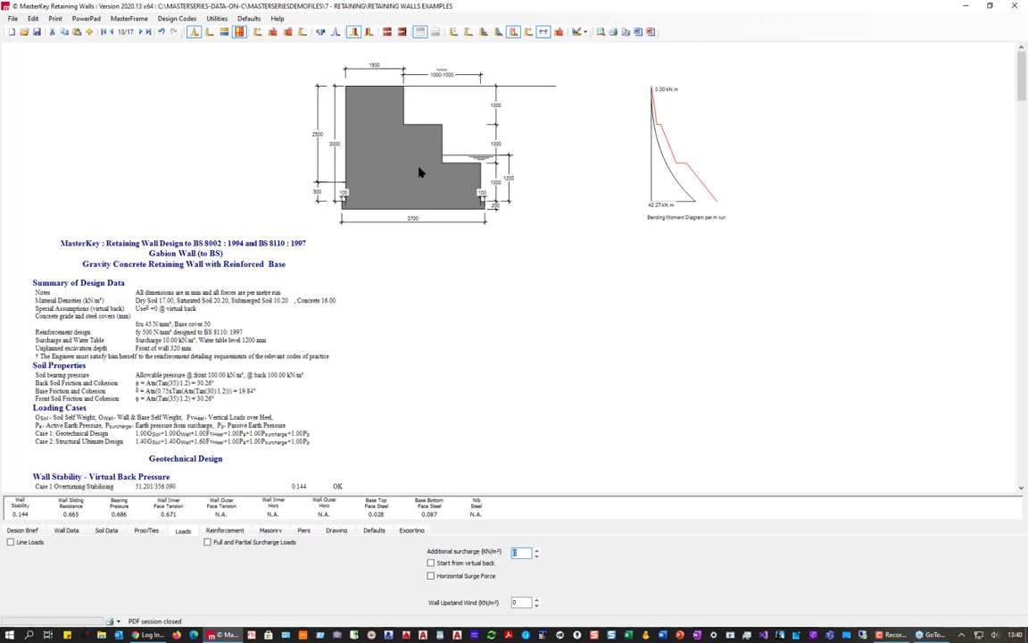
click(66, 530)
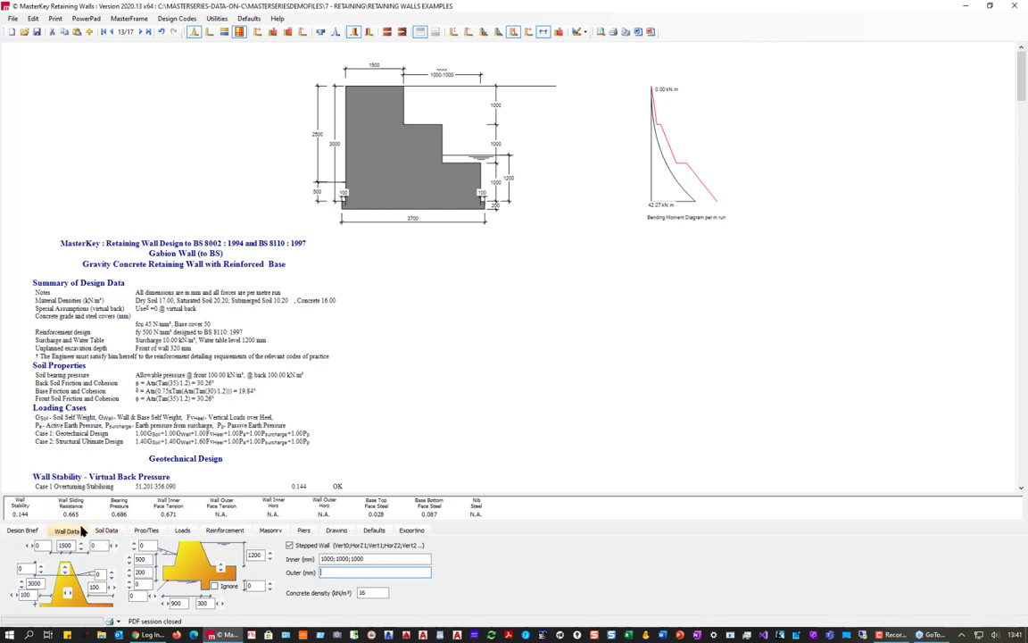
click(228, 532)
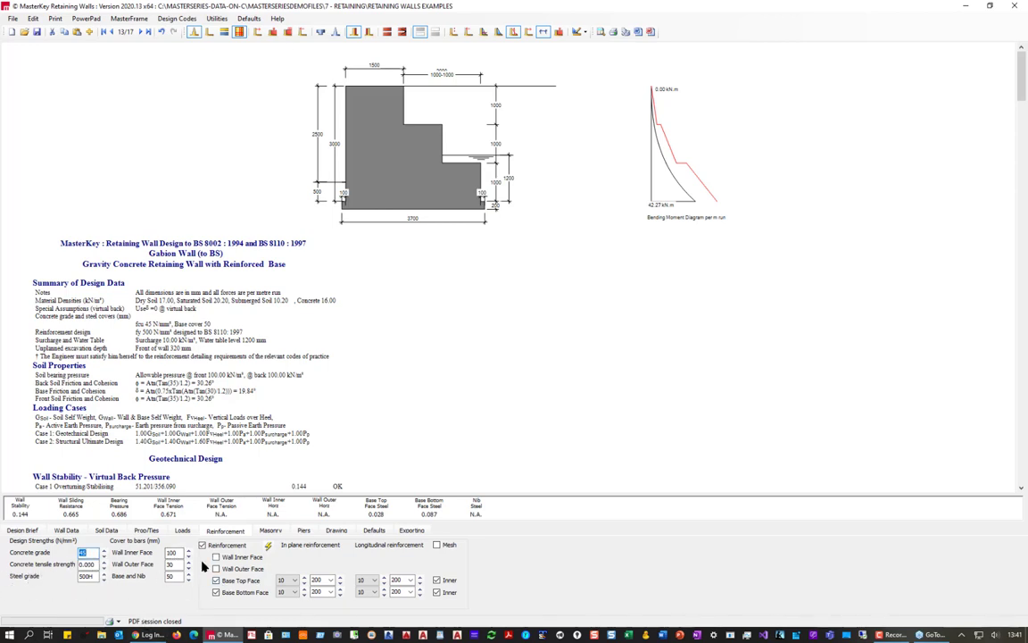
click(182, 530)
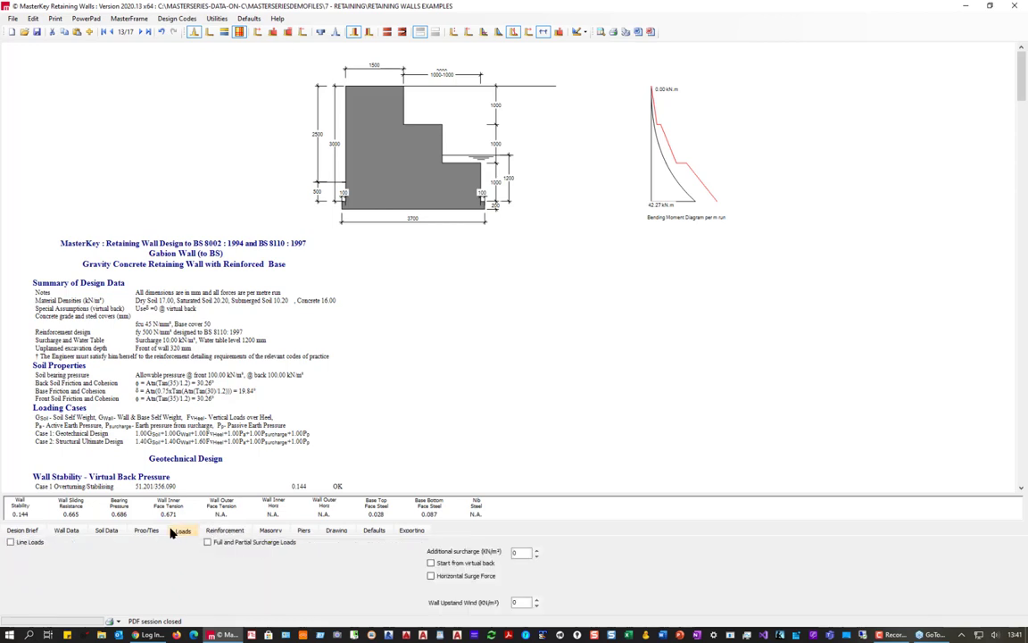
click(104, 531)
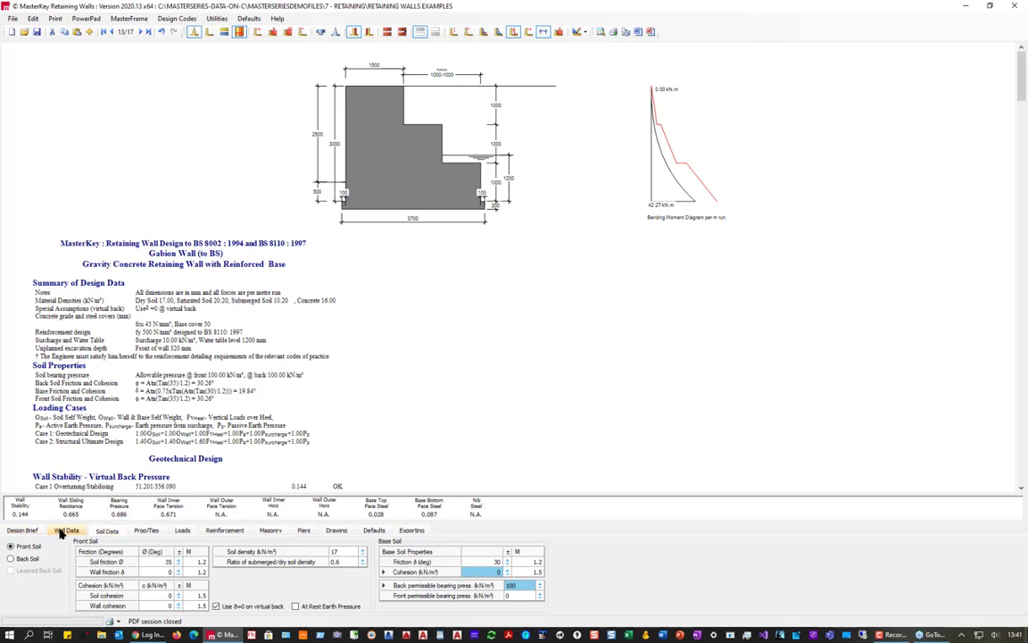
click(66, 530)
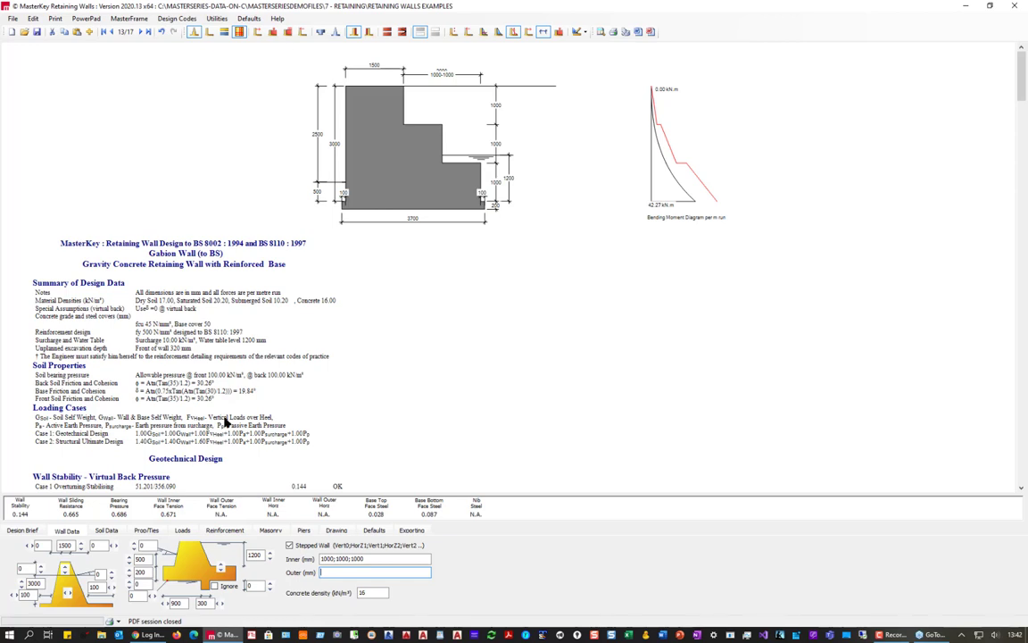
- Go to the 200mm thick Stepoc wall example, review its masonry data, and set the wall inner face in-plane bar spacing to 133 mm
click(140, 32)
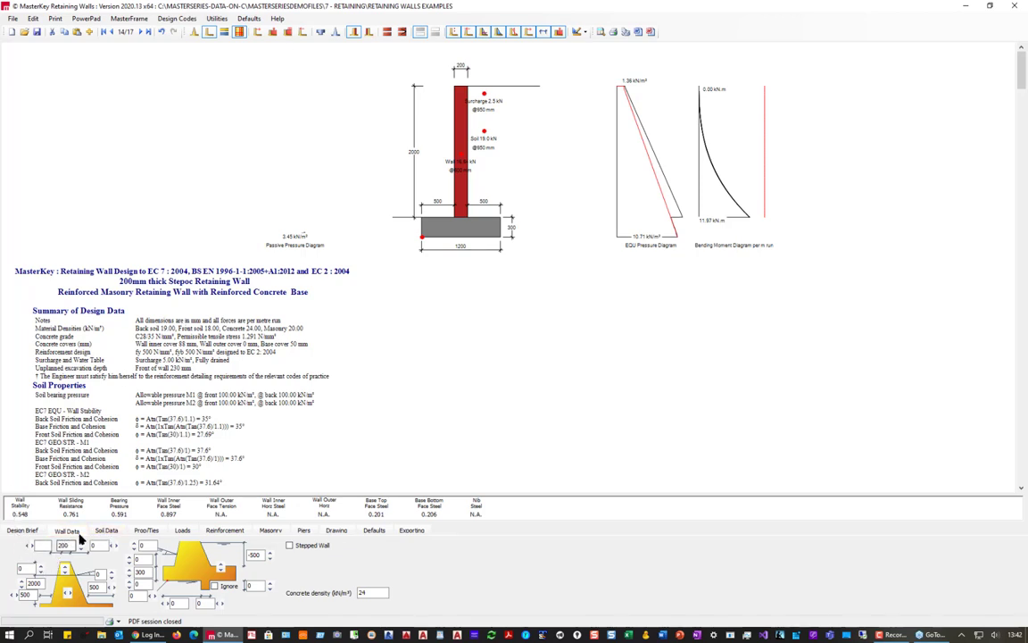
click(275, 532)
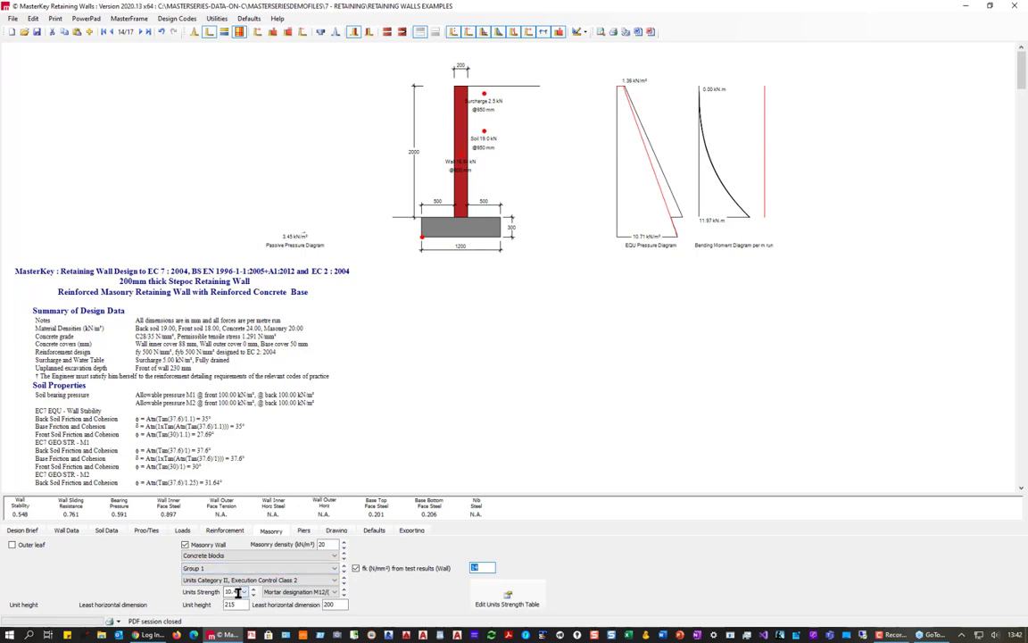
click(217, 533)
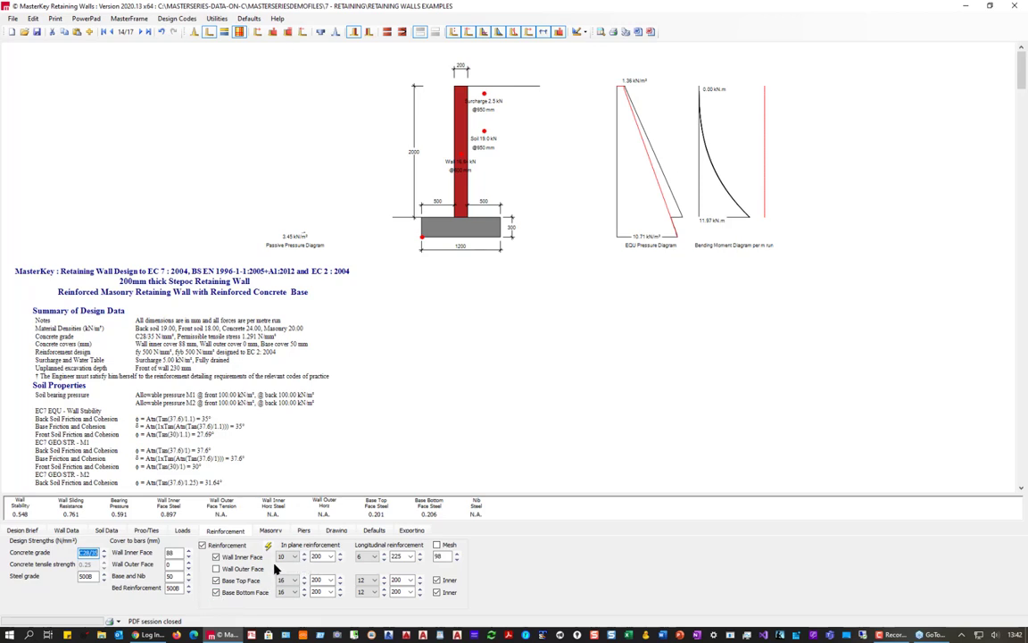
double_click(320, 556)
text(133)
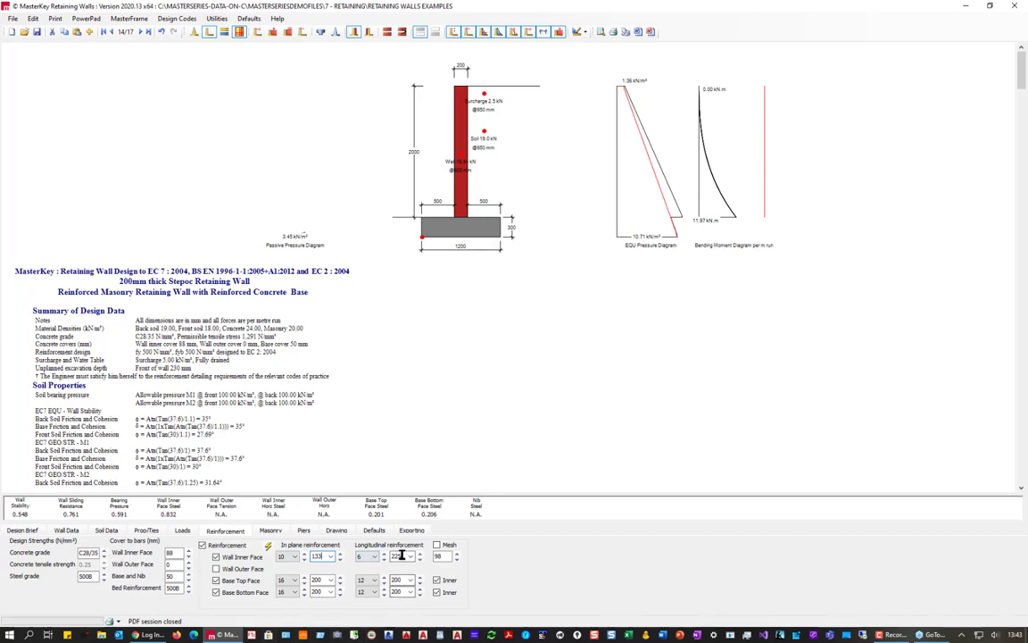
double_click(319, 556)
double_click(174, 553)
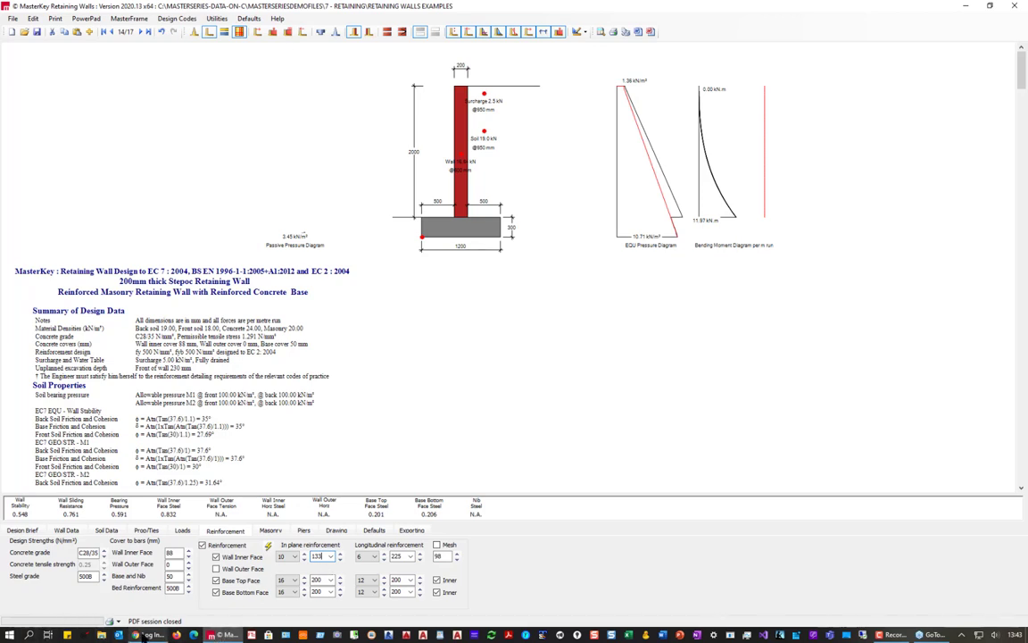
- Switch to the web browser and open the Sample Files downloads in the MasterSeries client area
click(147, 636)
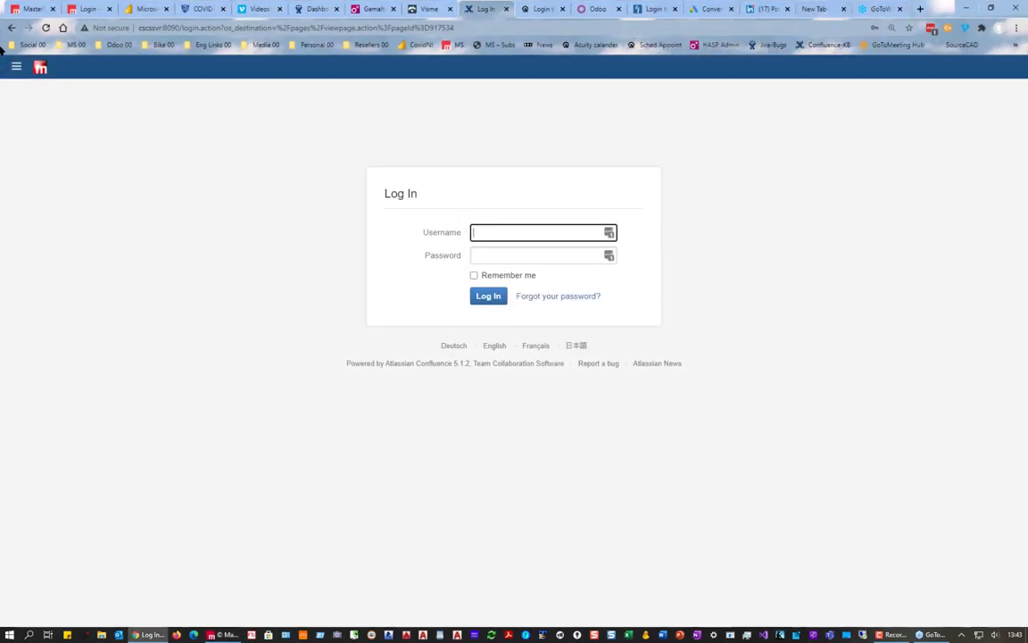
click(31, 9)
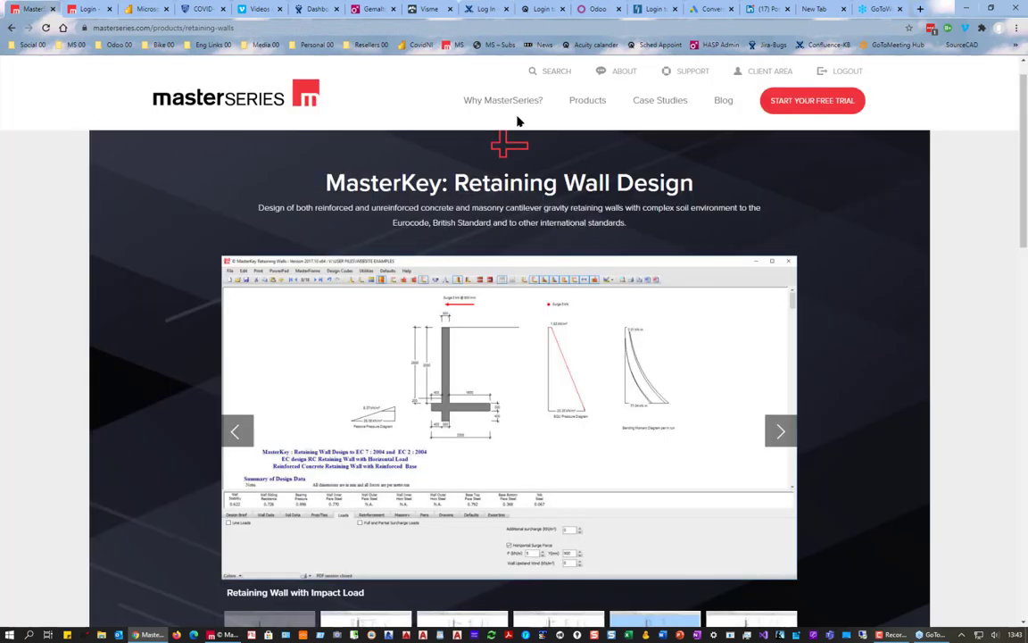
click(782, 77)
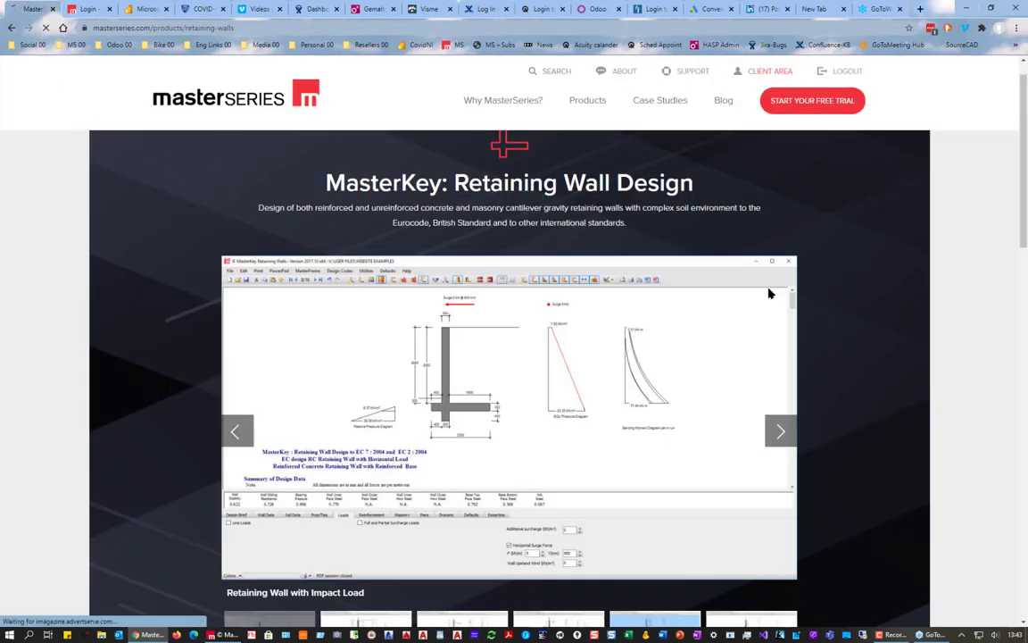
scroll(471, 358, down, 1)
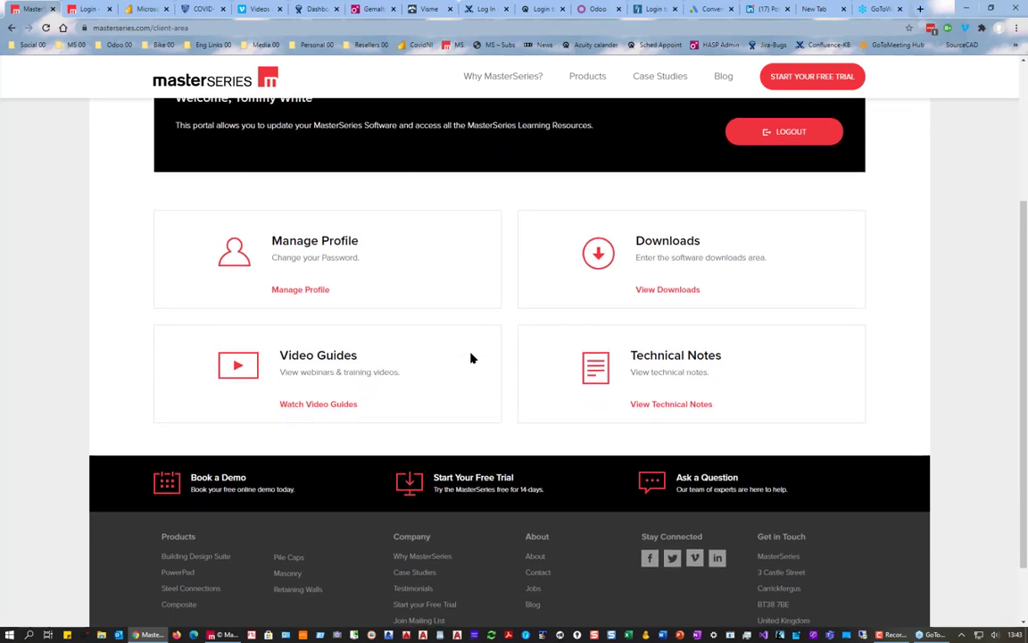
click(656, 249)
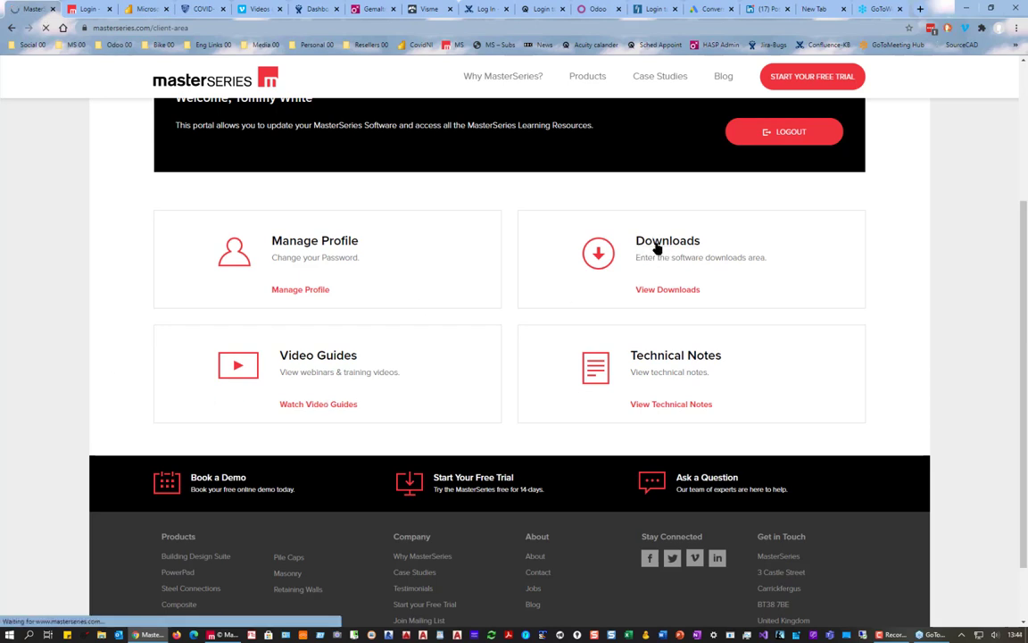
scroll(295, 495, down, 3)
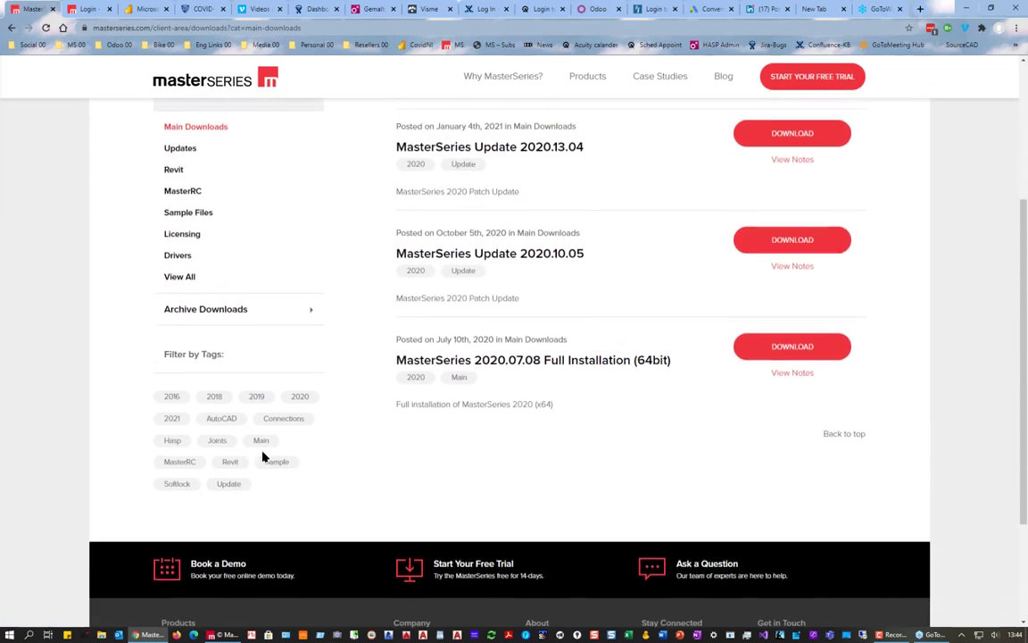
click(179, 136)
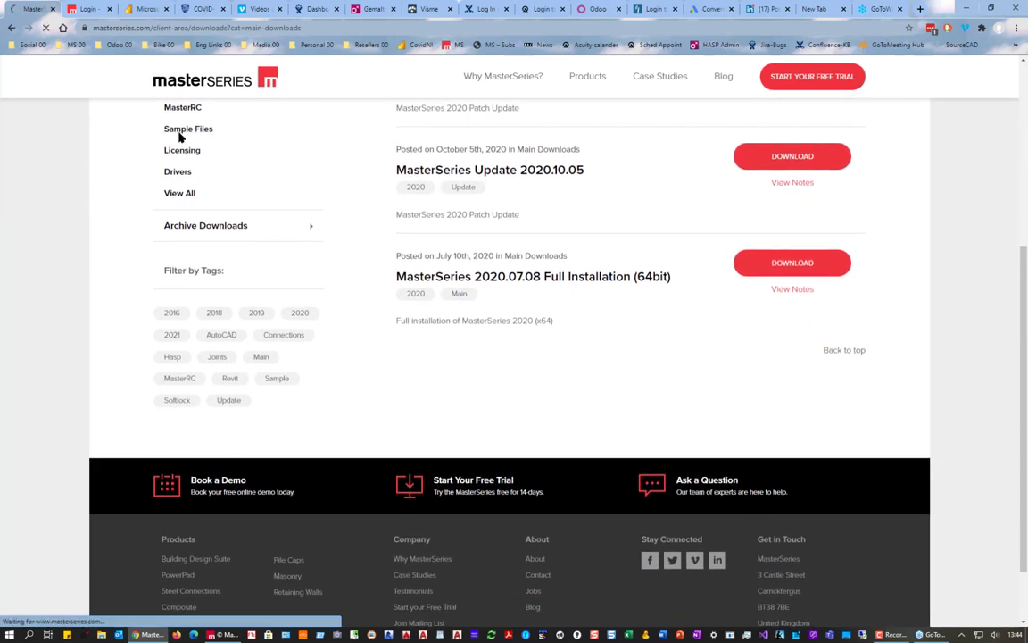
- Look through the sample file downloads for the Sample Retaining Walls entry
scroll(512, 487, down, 1)
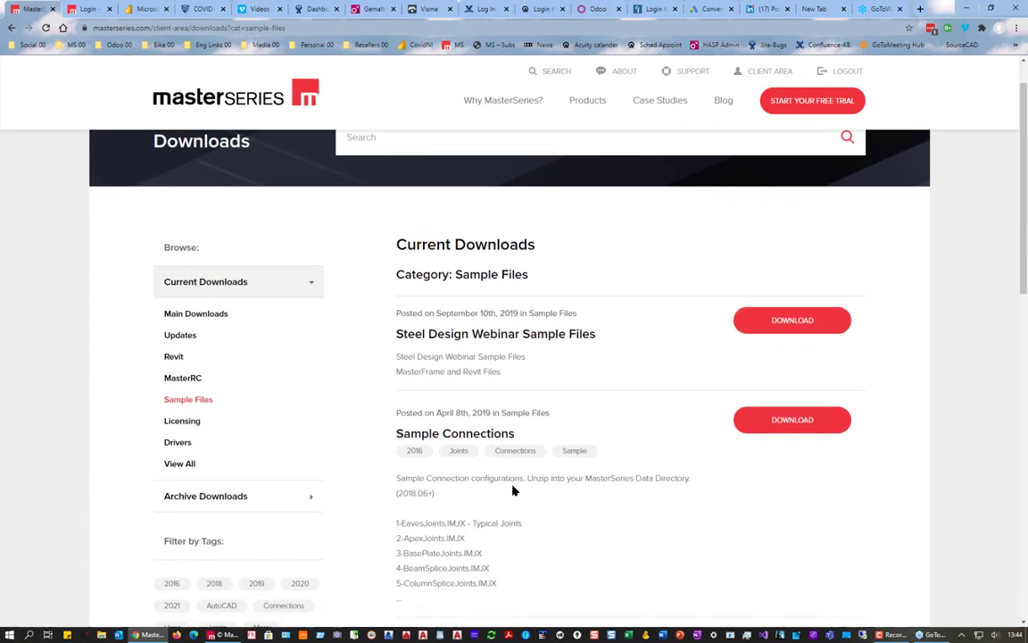
scroll(513, 489, down, 10)
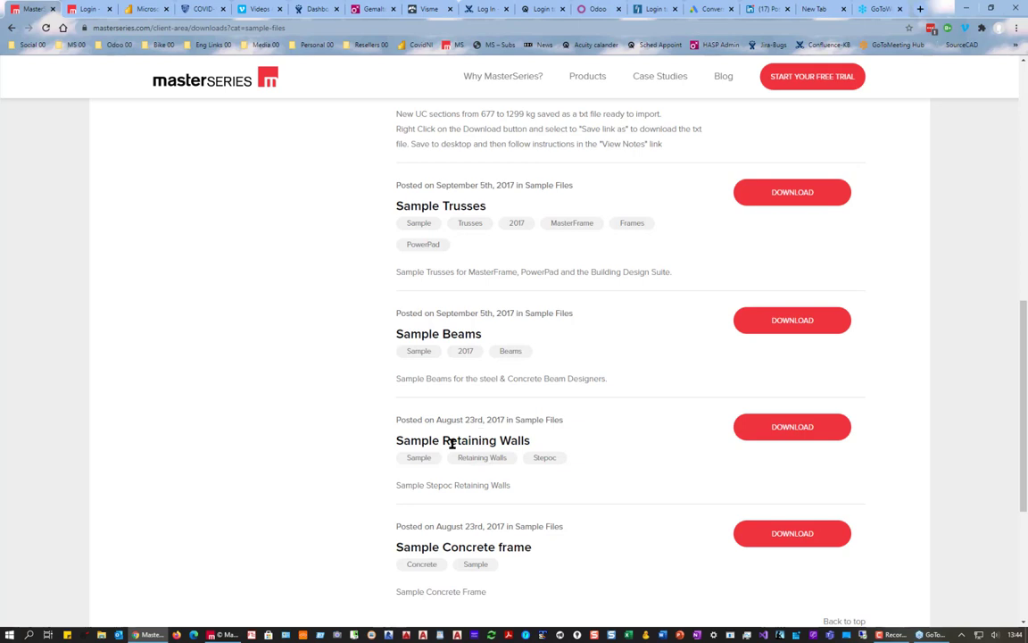
mouse_move(815, 108)
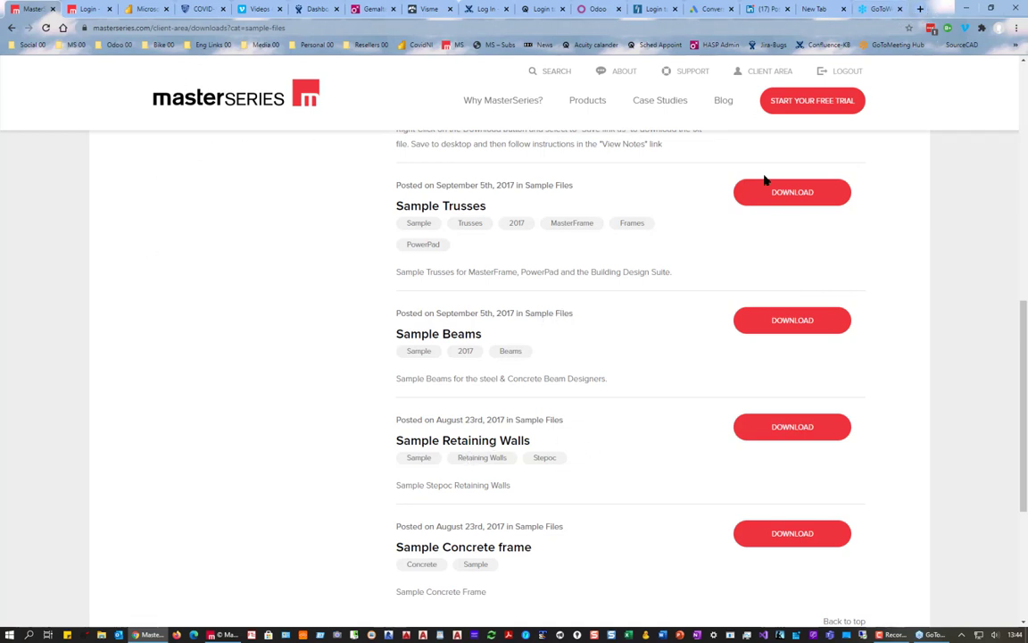
scroll(759, 205, up, 4)
scroll(758, 208, up, 3)
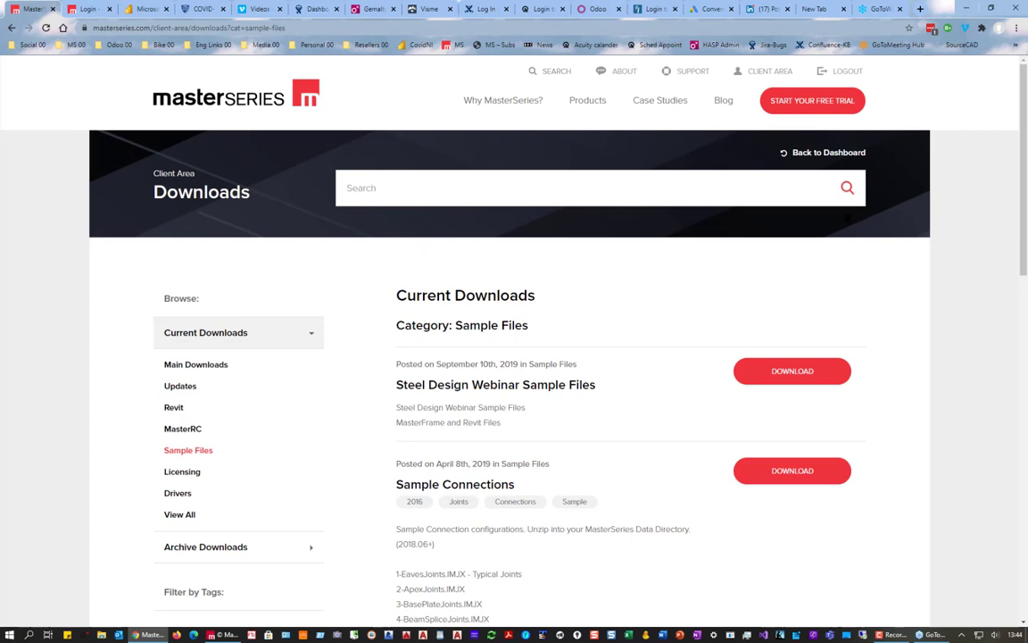
- Return to the client area dashboard, open the technical notes and look through the current list
click(12, 27)
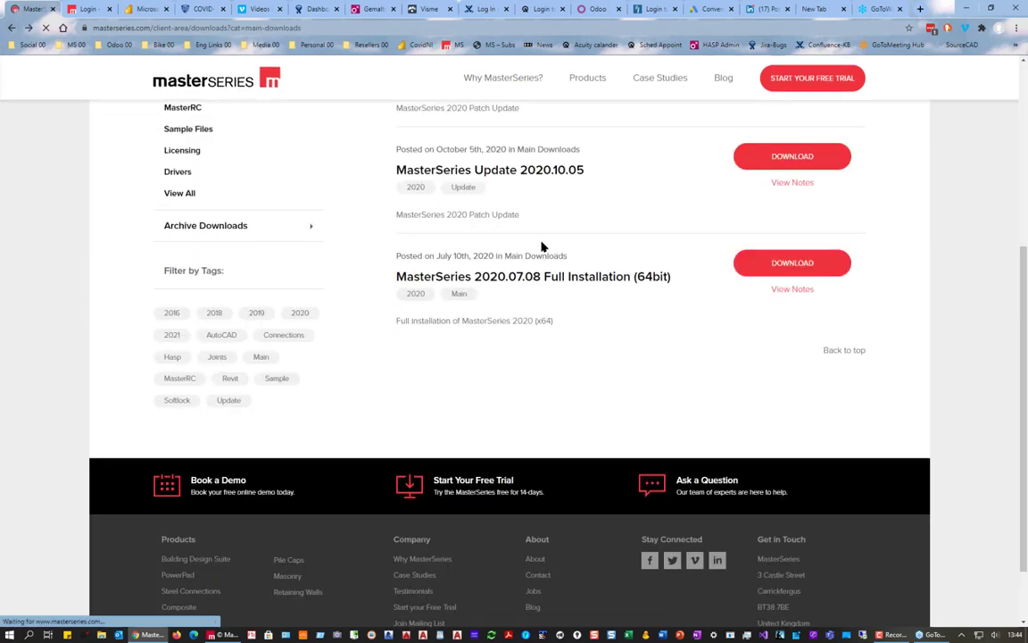
scroll(215, 239, up, 4)
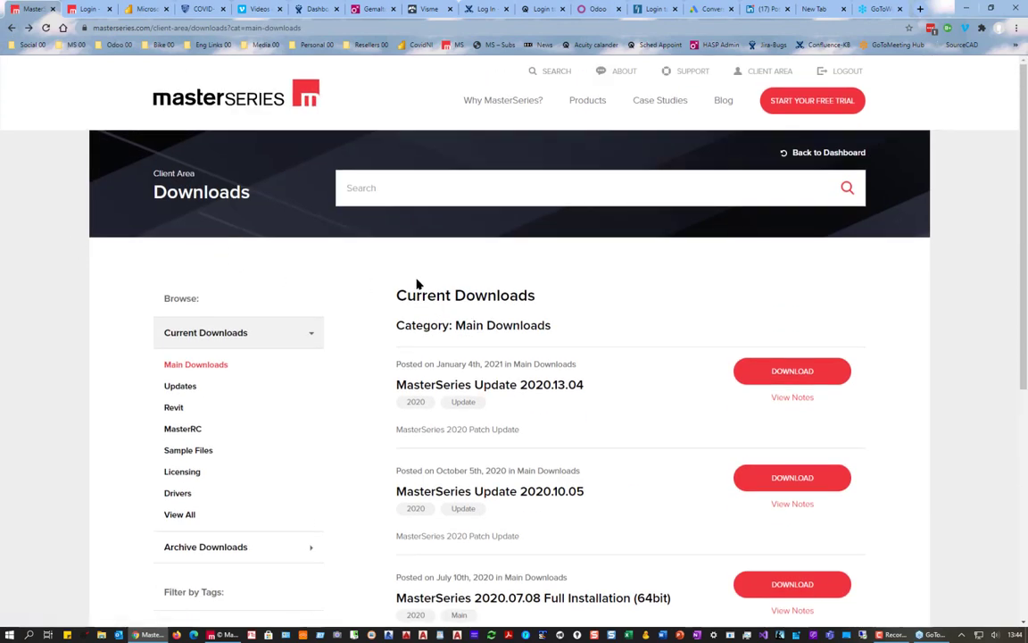
click(827, 153)
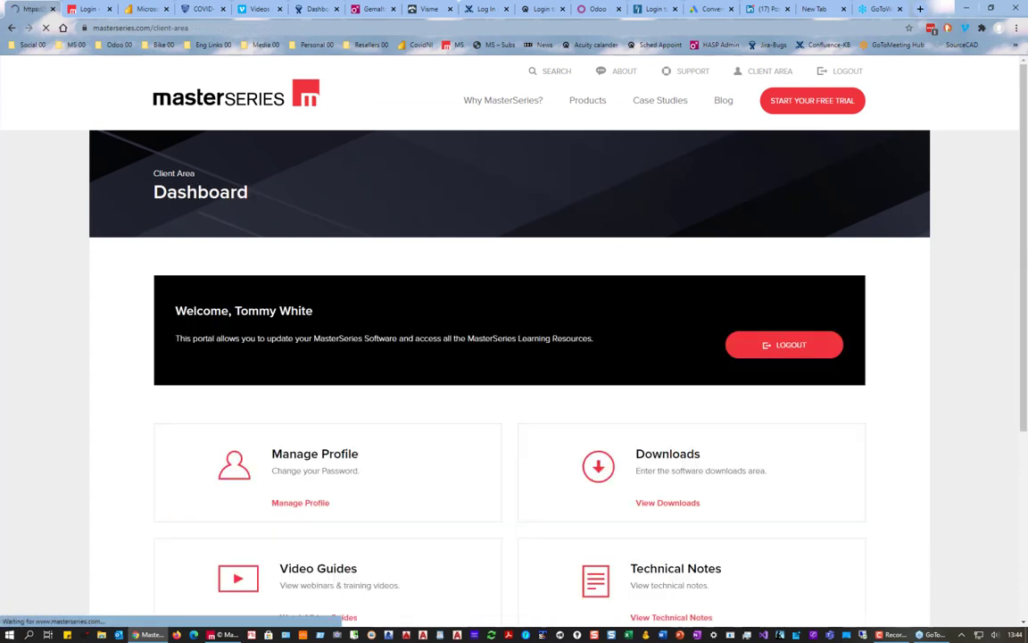
click(661, 571)
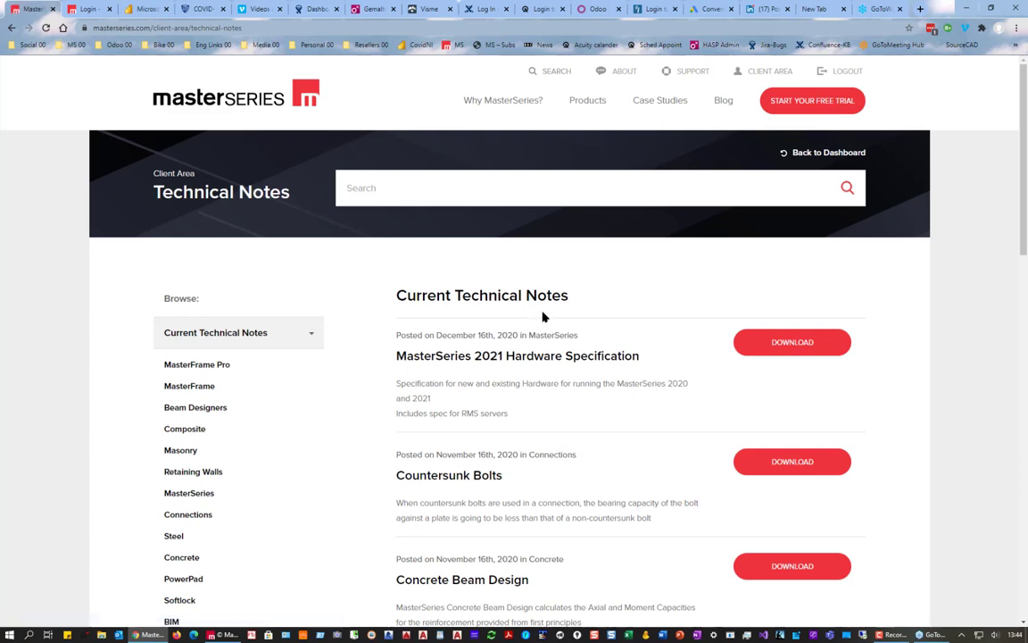
scroll(870, 312, down, 5)
scroll(426, 376, down, 3)
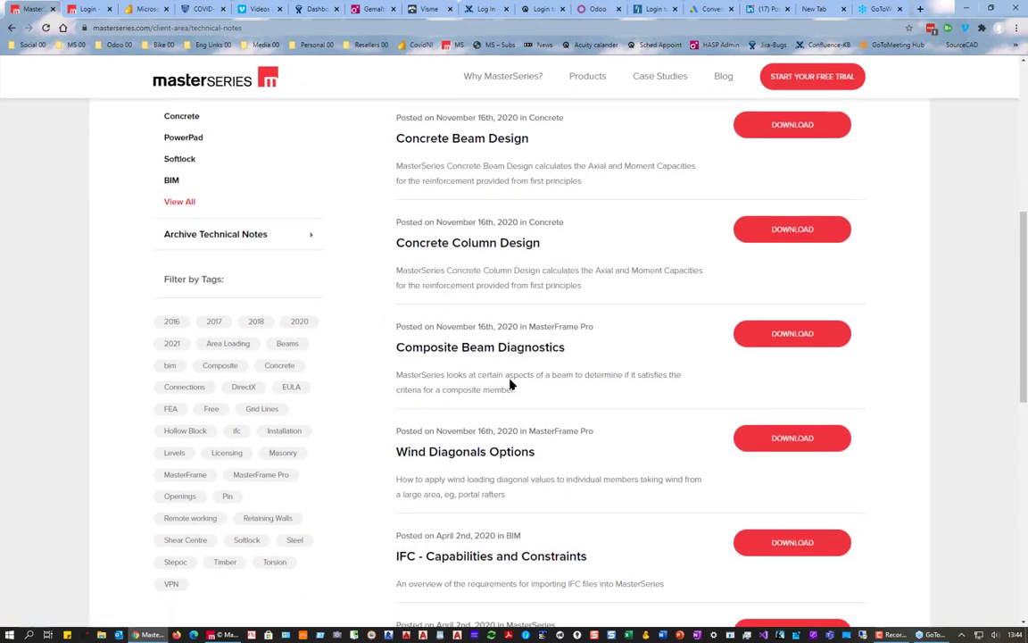
scroll(510, 385, down, 4)
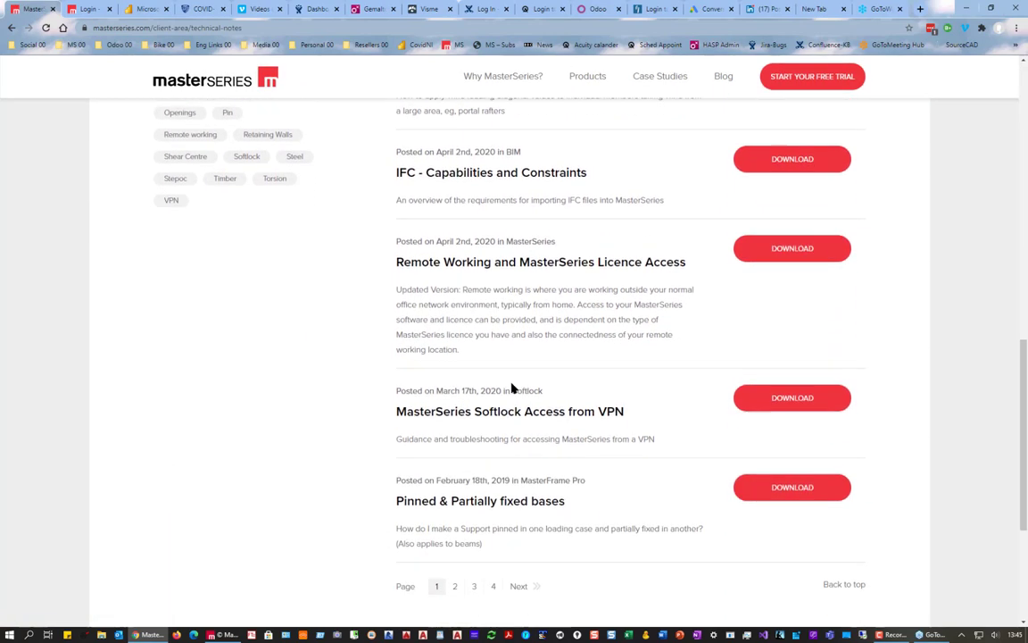
scroll(369, 386, up, 15)
scroll(369, 388, up, 1)
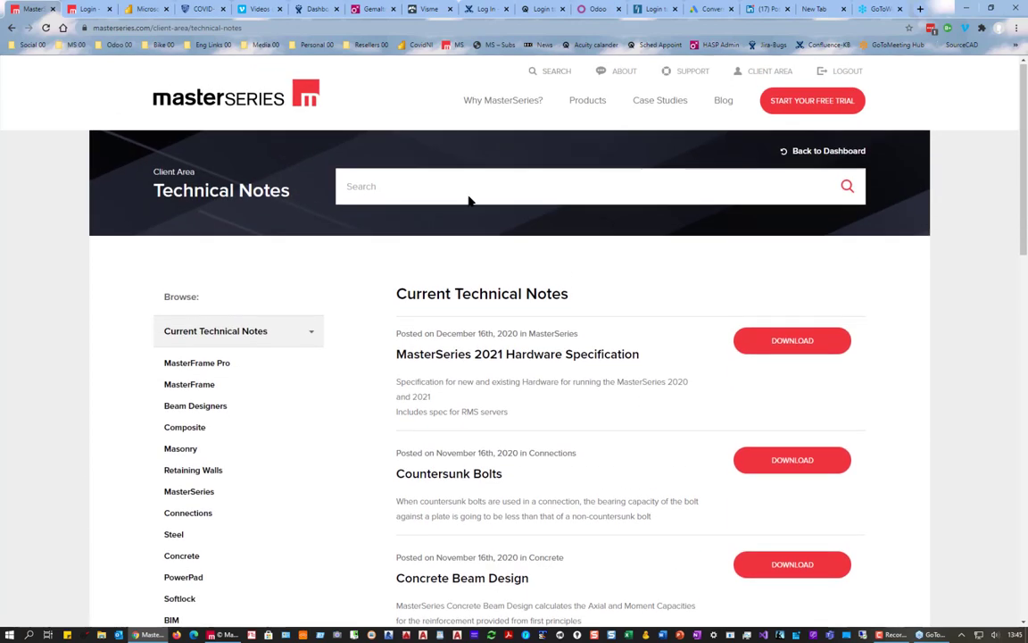
- Search the technical notes for "stepoc" and open the "Retaining Walls - Reinforced Hollow Blocks" document
click(377, 186)
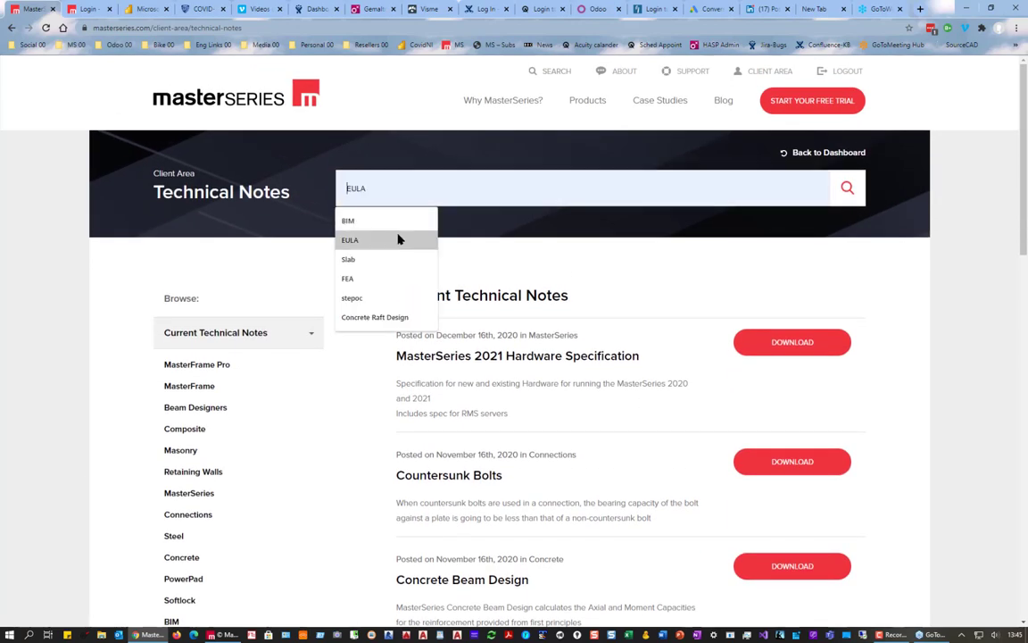
click(358, 299)
click(847, 189)
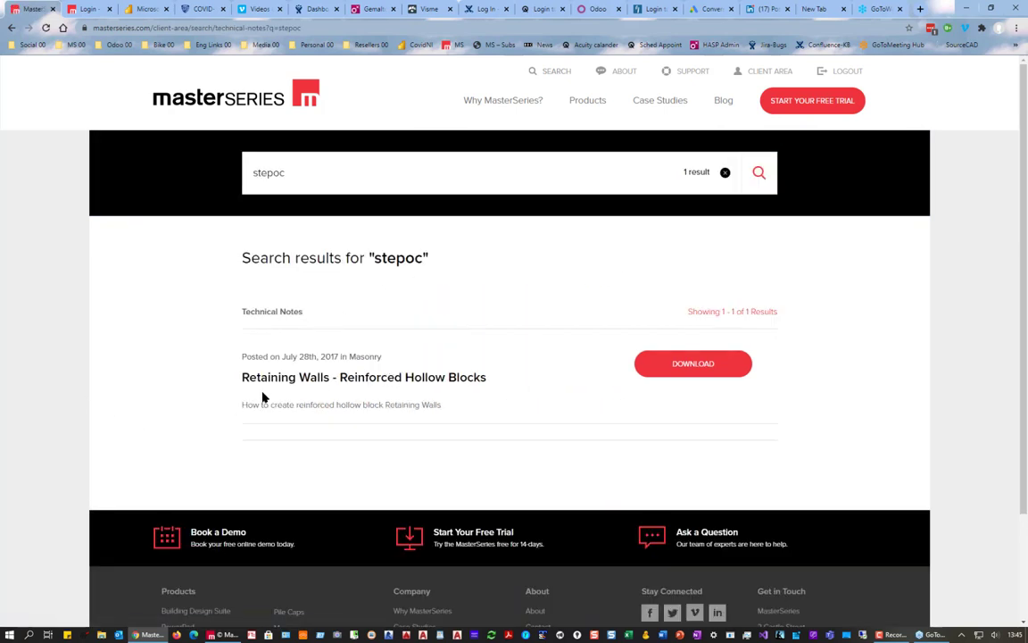
click(702, 367)
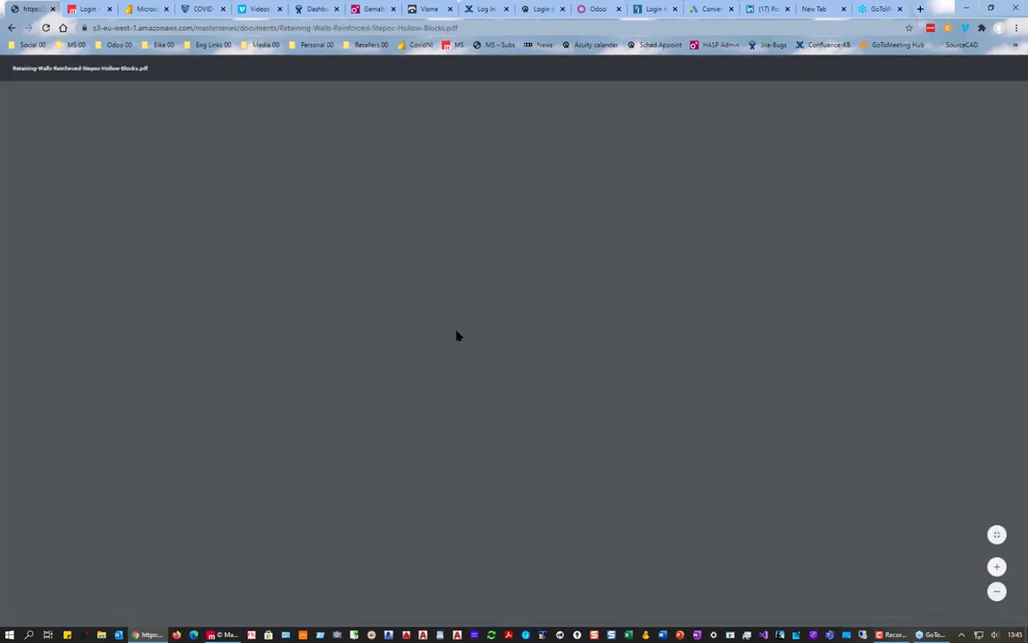
- Examine the Stepoc block illustrations and introductory text in the PDF at a readable size
scroll(402, 308, up, 5)
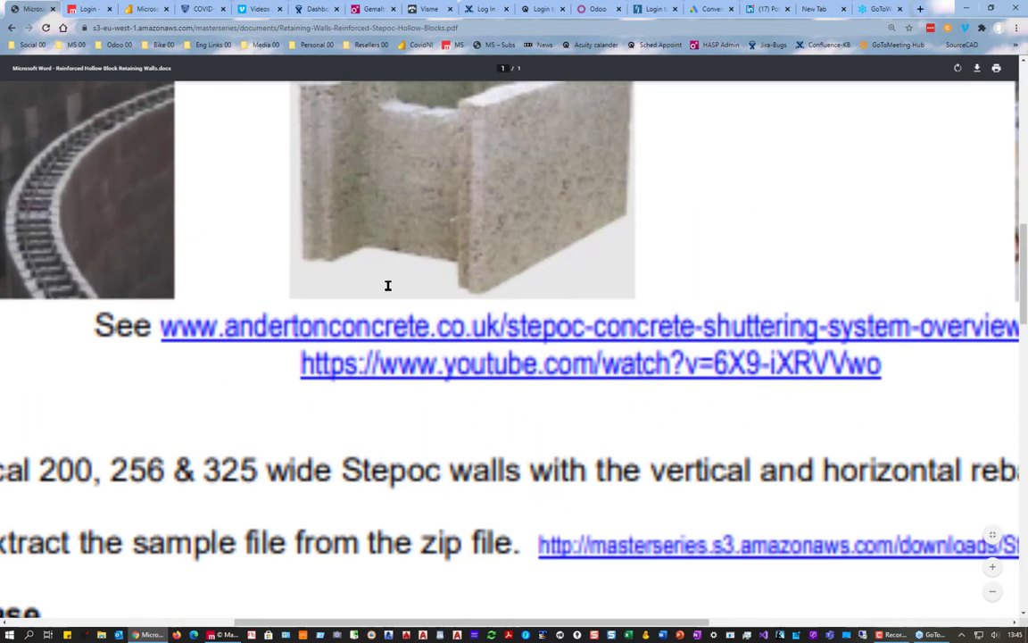
click(992, 593)
click(994, 596)
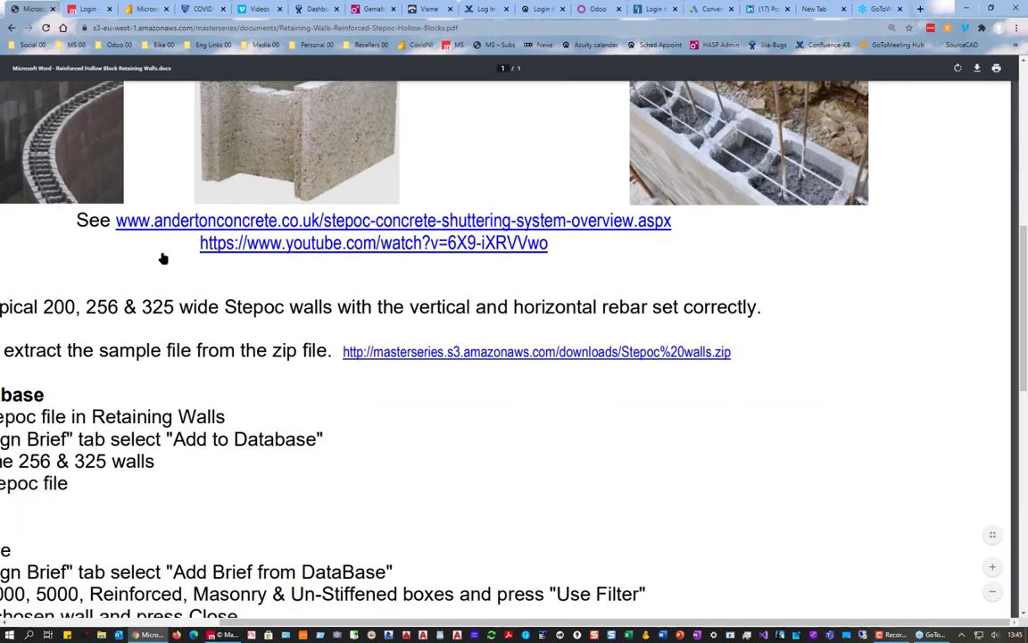
scroll(168, 287, up, 4)
scroll(217, 328, down, 2)
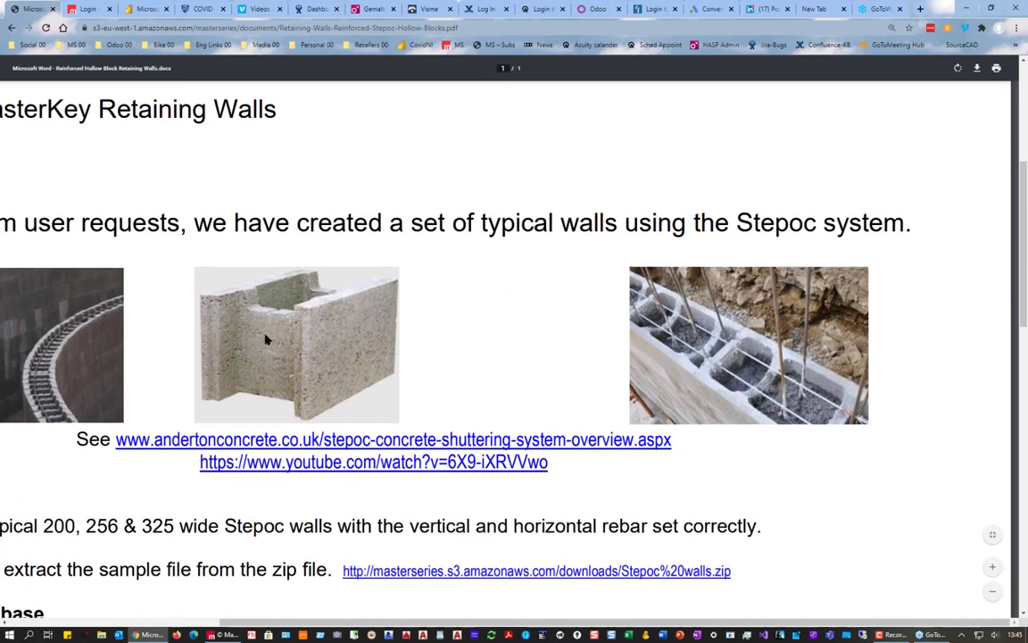
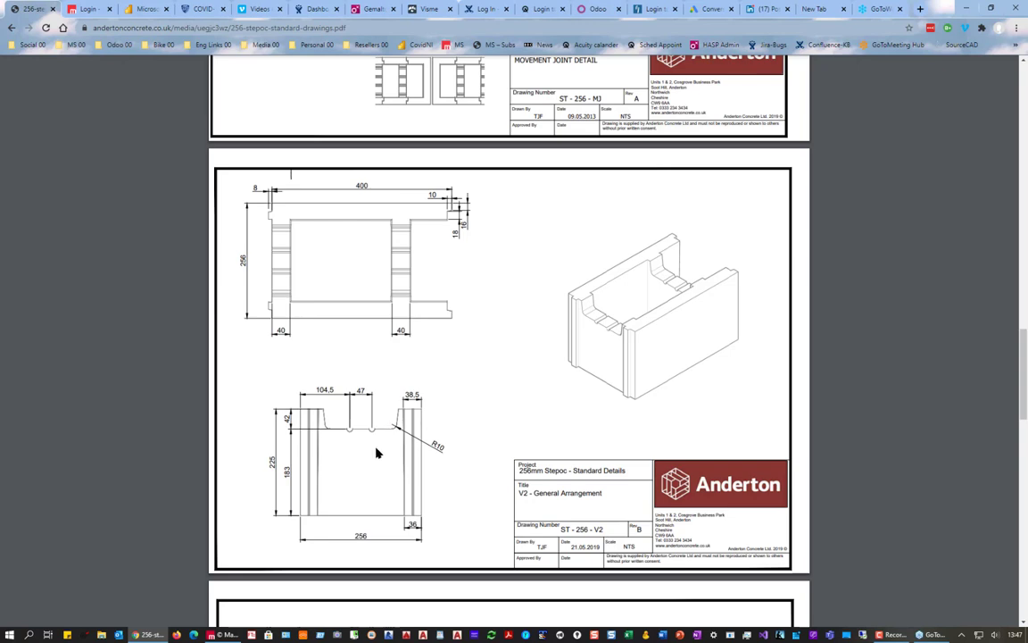
- Review the movement joint and reinforcement spacing drawings in the 256 mm Stepoc PDF, and return to MasterKey Retaining Walls
scroll(377, 452, up, 3)
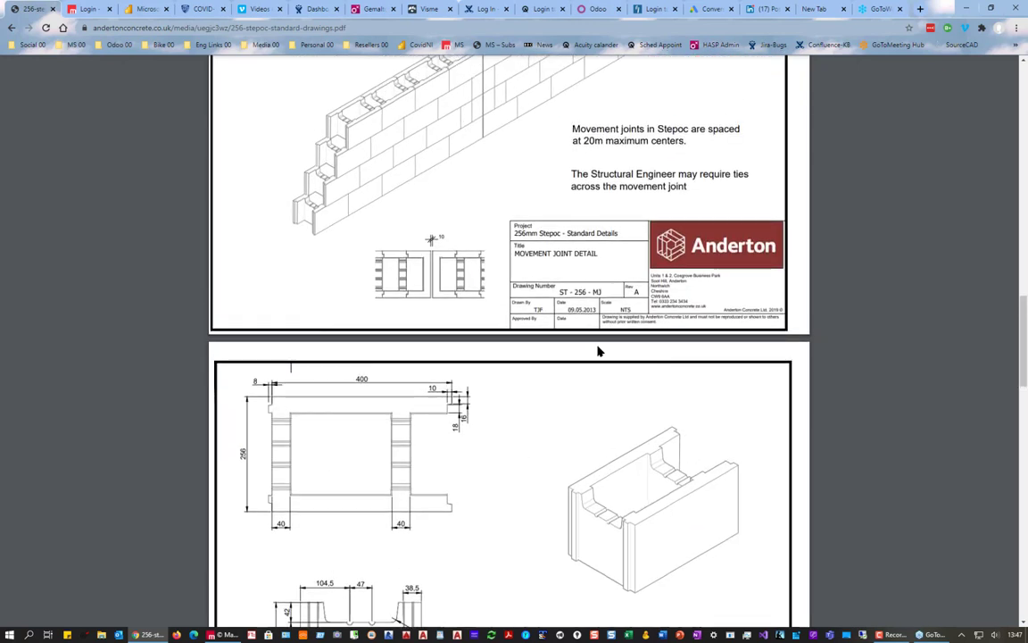
scroll(600, 350, up, 5)
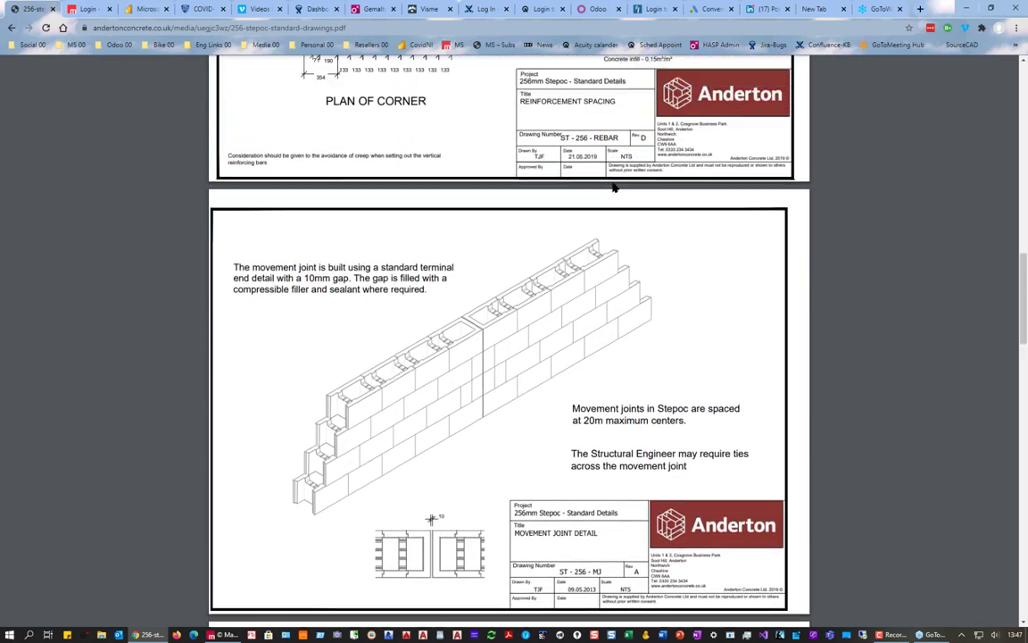
scroll(751, 161, up, 5)
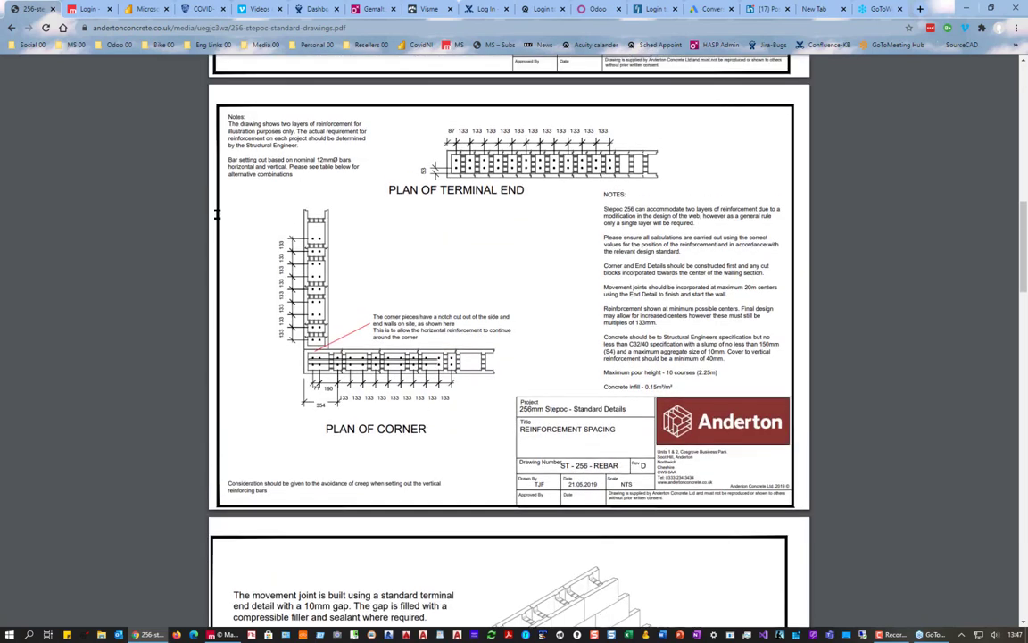
click(962, 7)
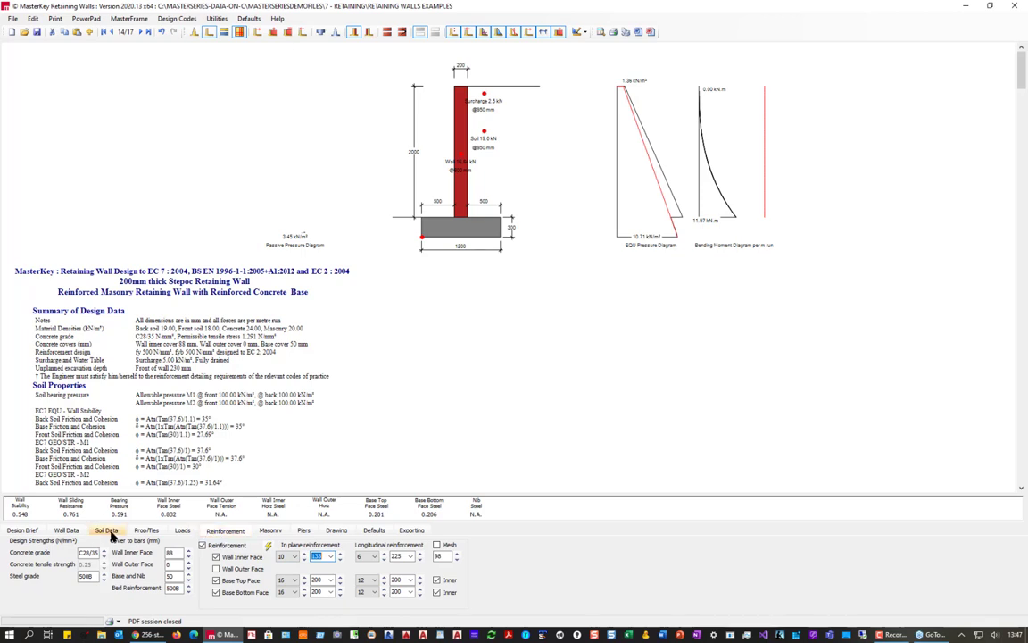
- Add the 256mm thick Stepoc Retaining Wall from the user database as a new brief, and close the database
click(26, 530)
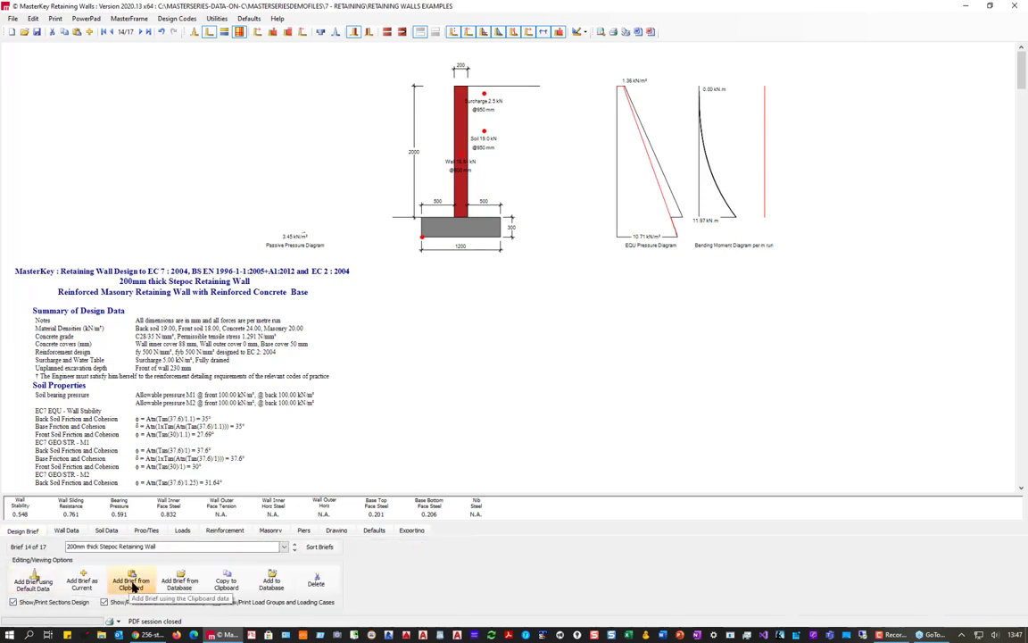
click(179, 583)
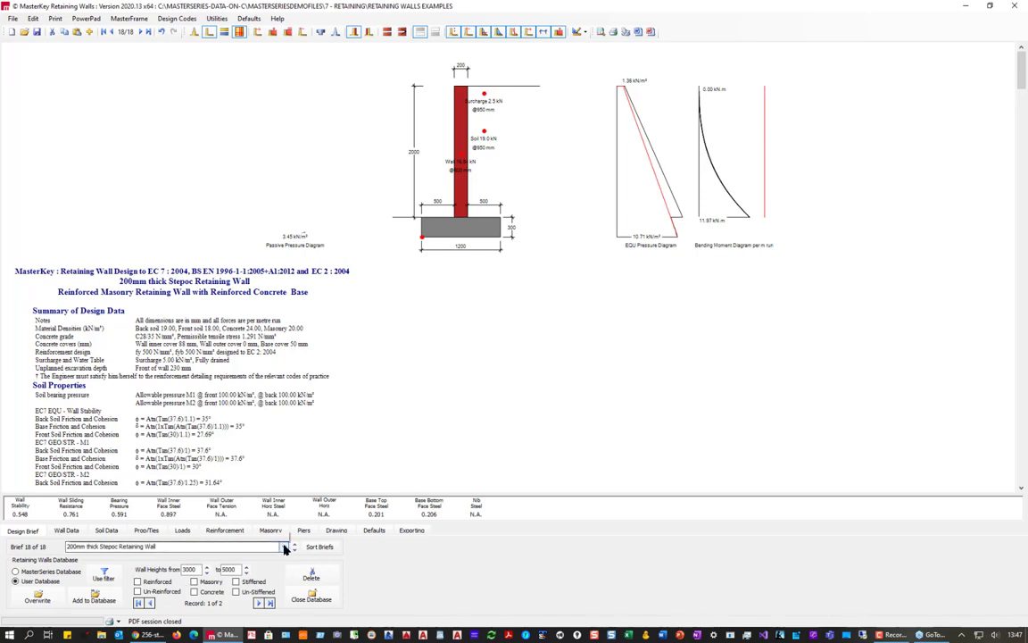
click(284, 547)
click(473, 564)
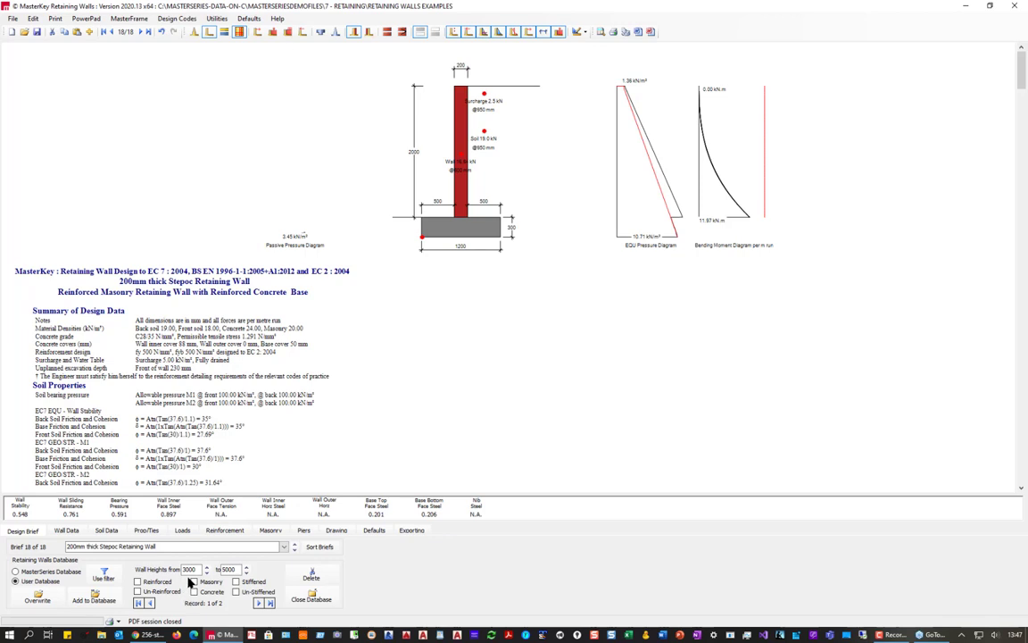
click(260, 603)
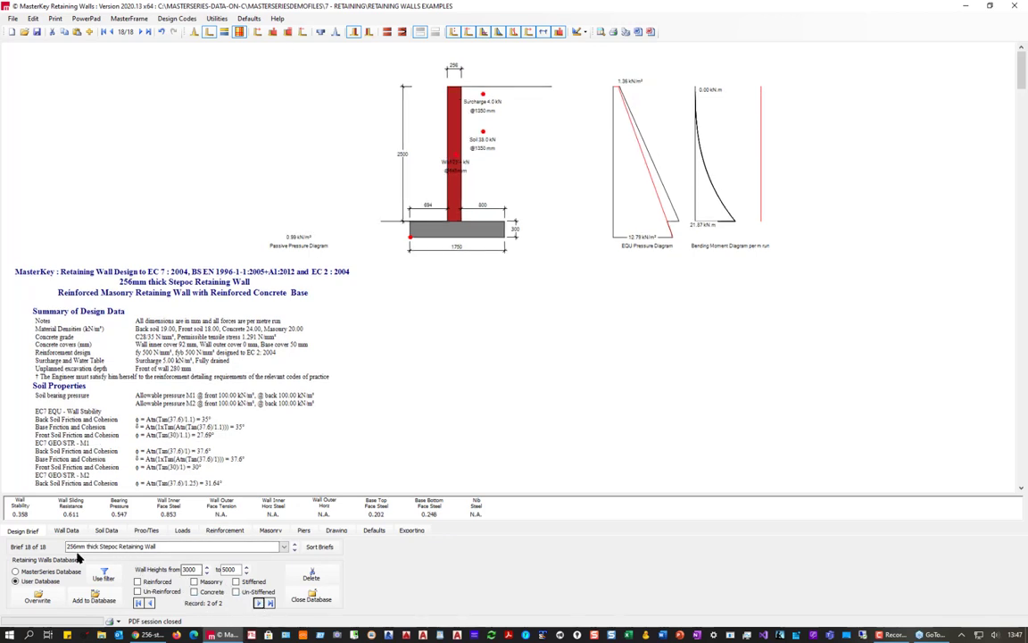
click(311, 600)
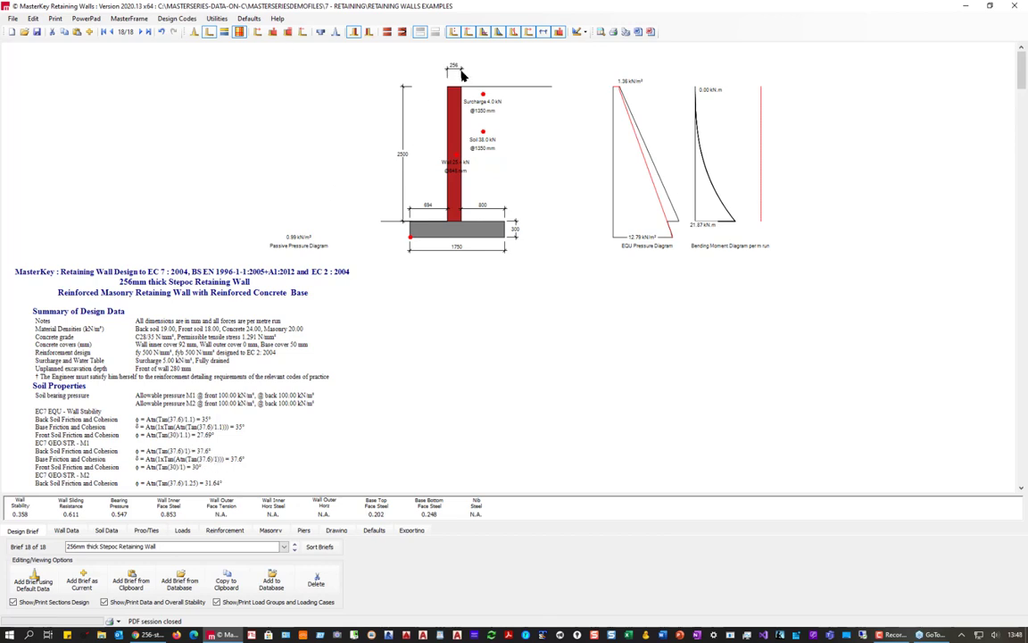
- Review the 256 mm Stepoc wall's inner face bar sizes, longitudinal reinforcement and steel grade
click(218, 531)
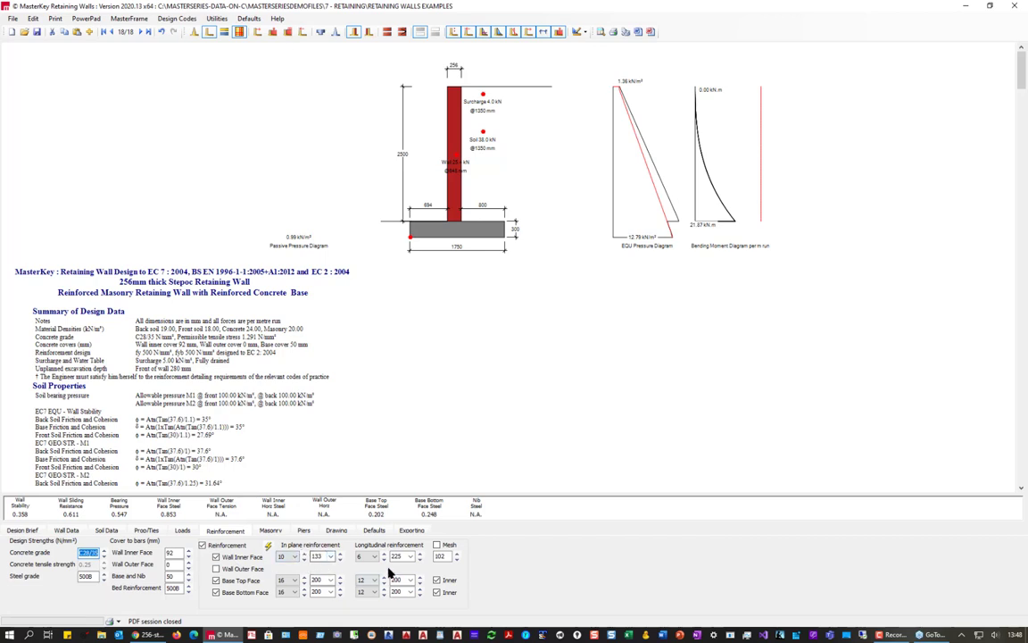
click(361, 557)
click(284, 557)
click(295, 348)
click(85, 576)
- Raise the 256 mm Stepoc wall's height to 2700 mm and reduce it to 2600 mm
click(69, 531)
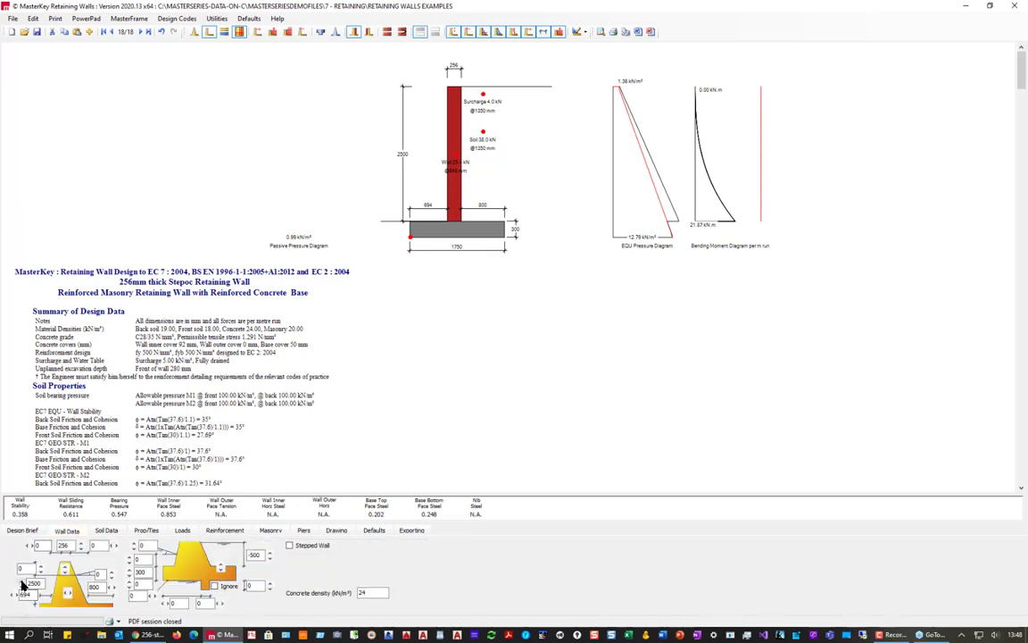
click(25, 585)
click(25, 585)
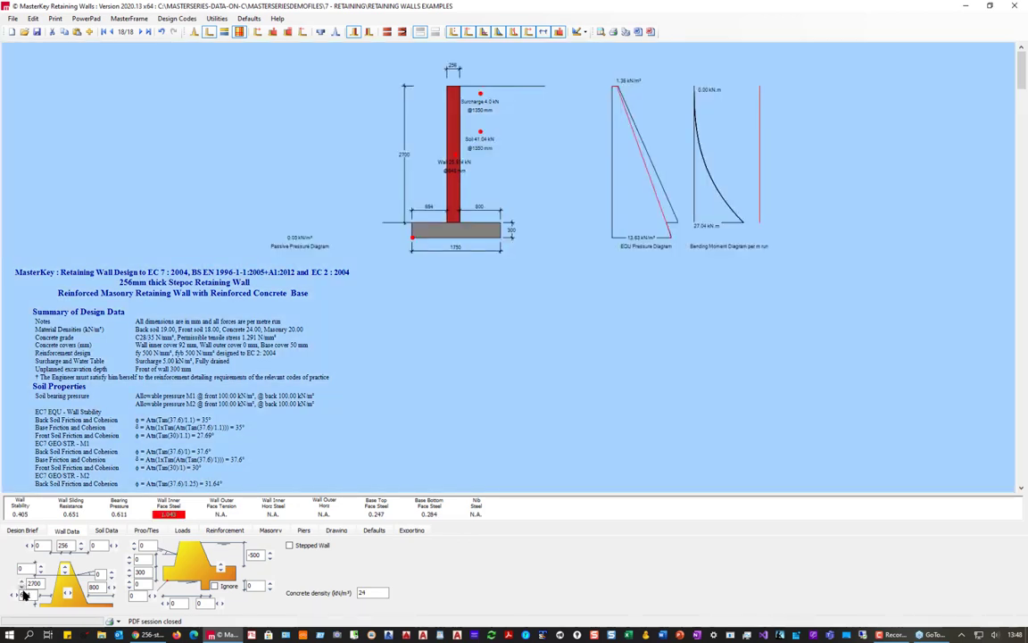
click(23, 589)
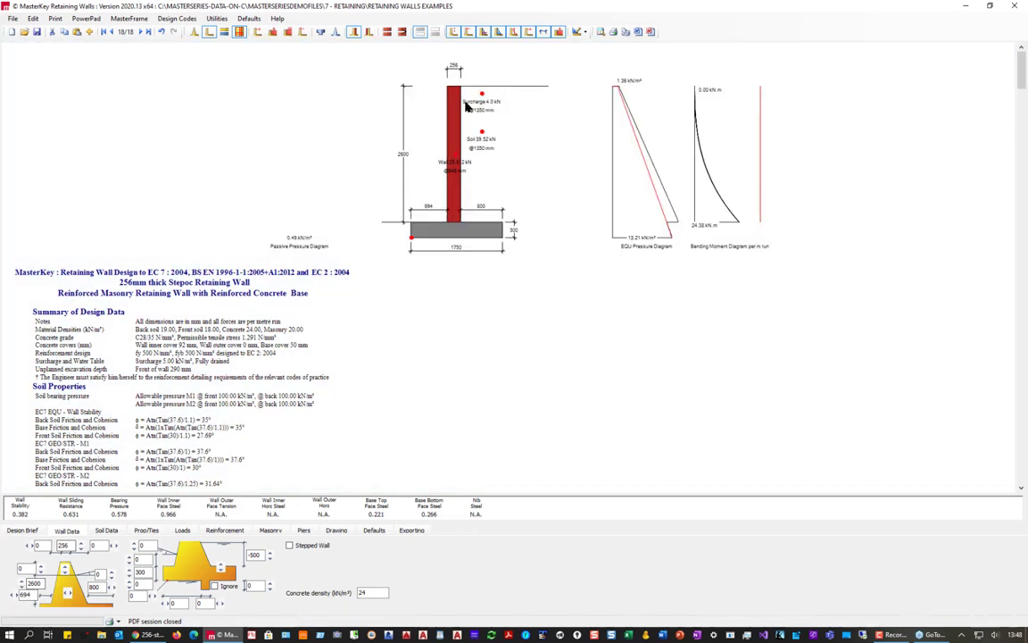
- Set the wall inner face in-plane bars to 16 mm diameter and the inner face cover to 86 mm
click(225, 530)
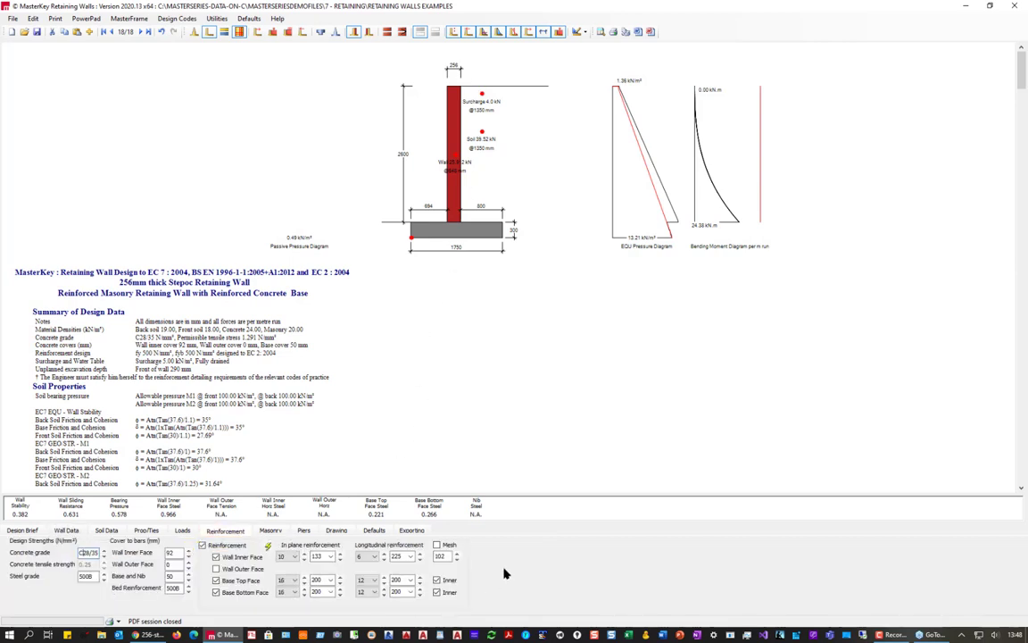
click(303, 560)
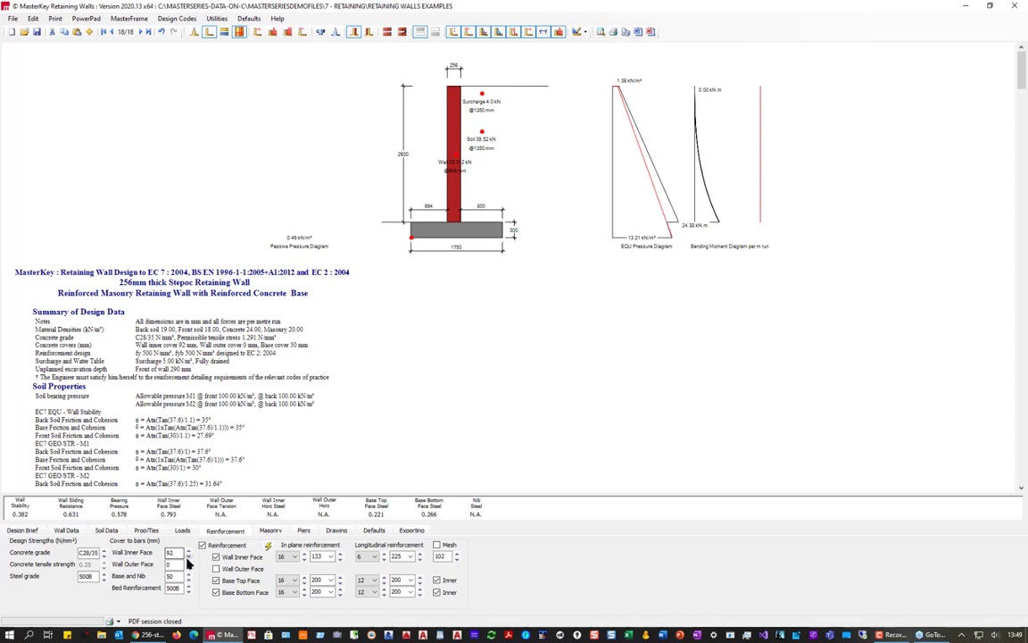
double_click(176, 554)
text(86)
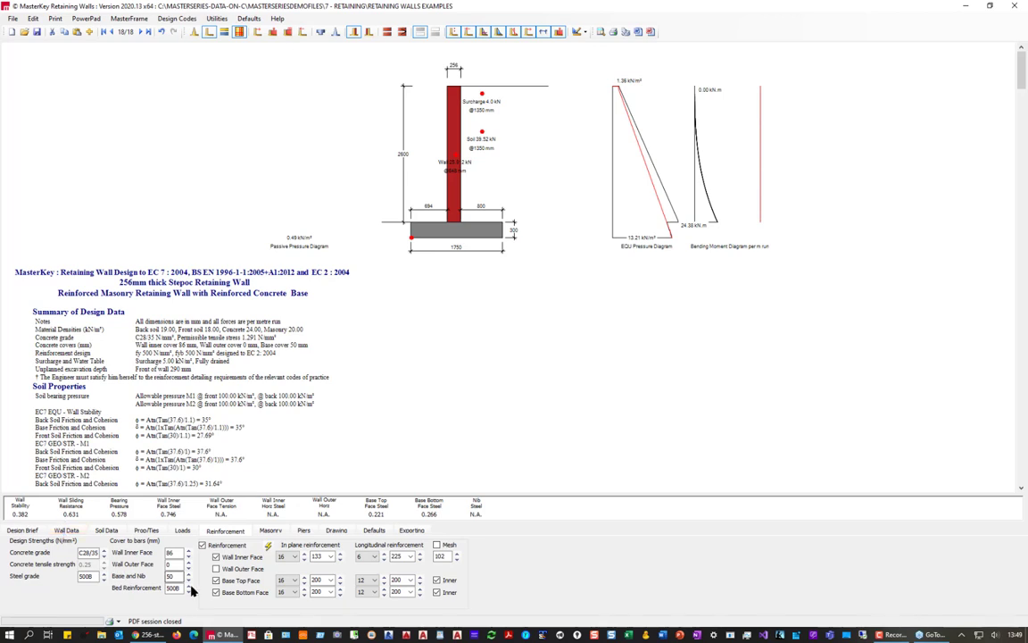
- Increase the 256 mm Stepoc wall's height to 3000 mm and bring it back to 2900 mm
click(64, 531)
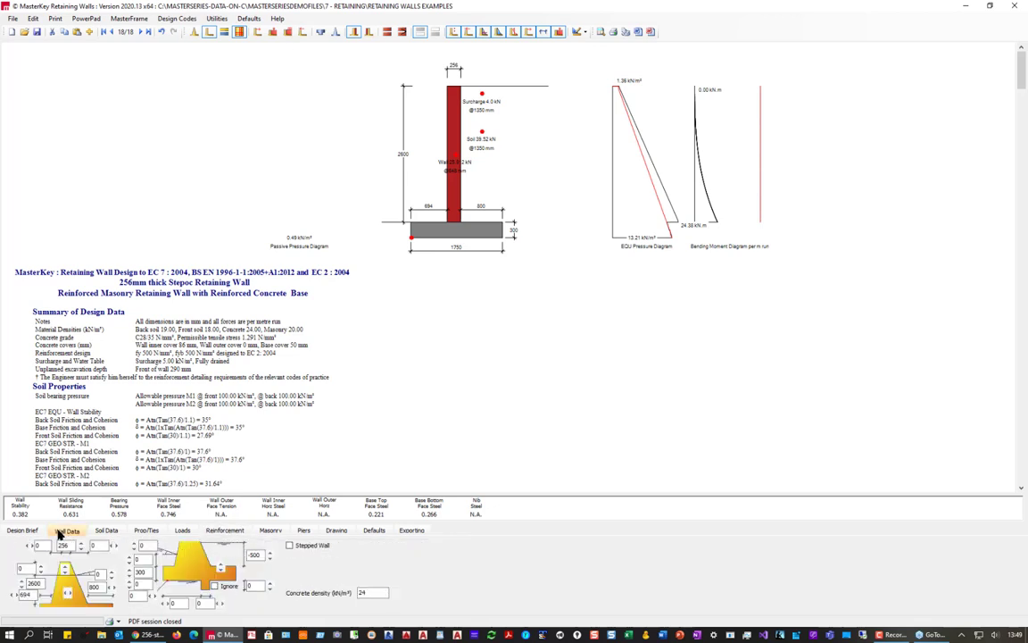
click(22, 584)
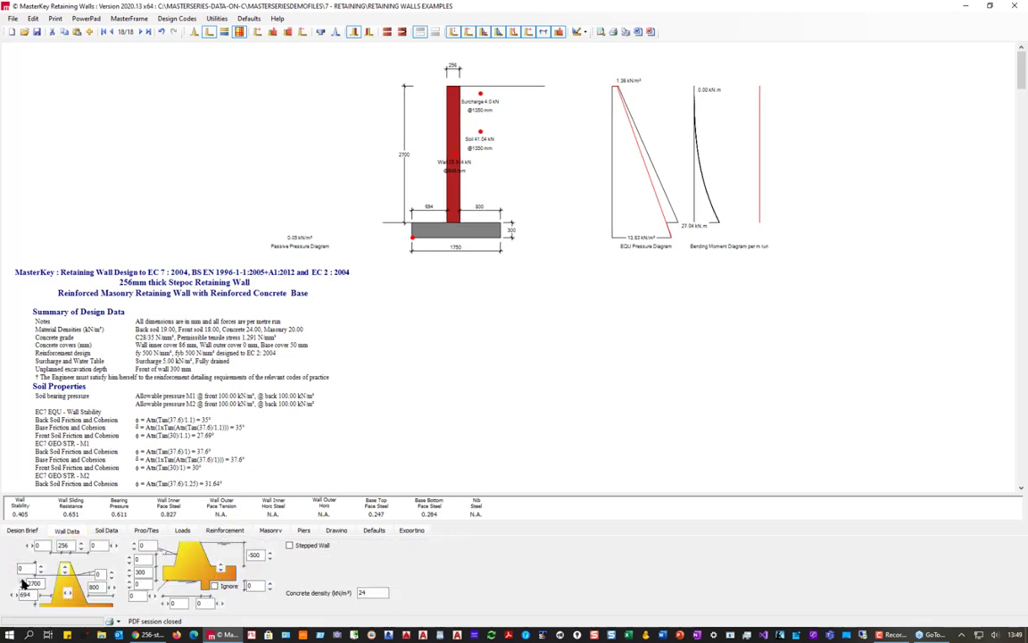
click(23, 584)
click(22, 584)
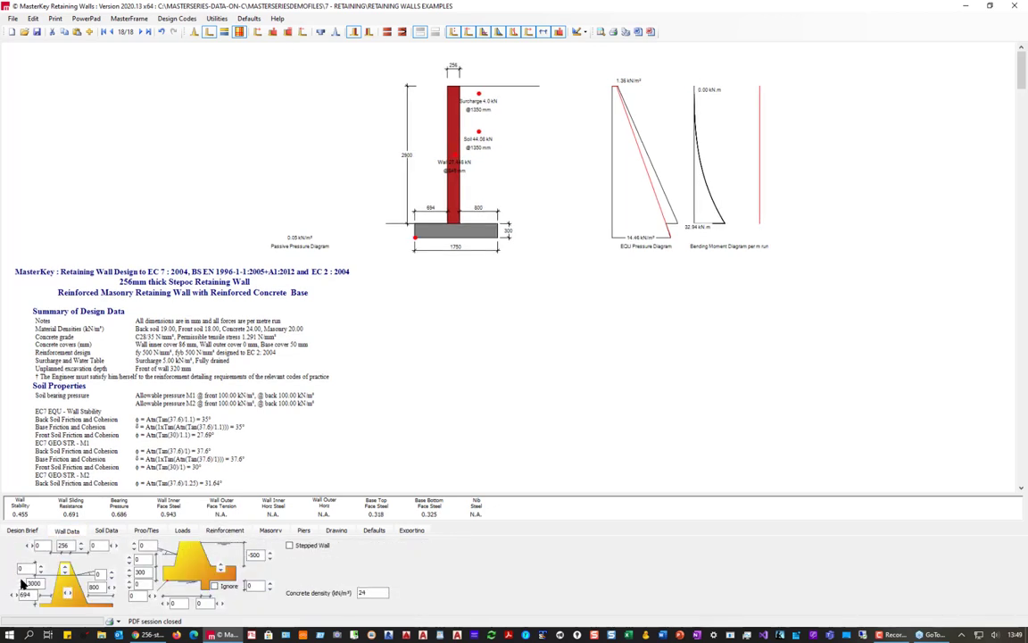
click(22, 583)
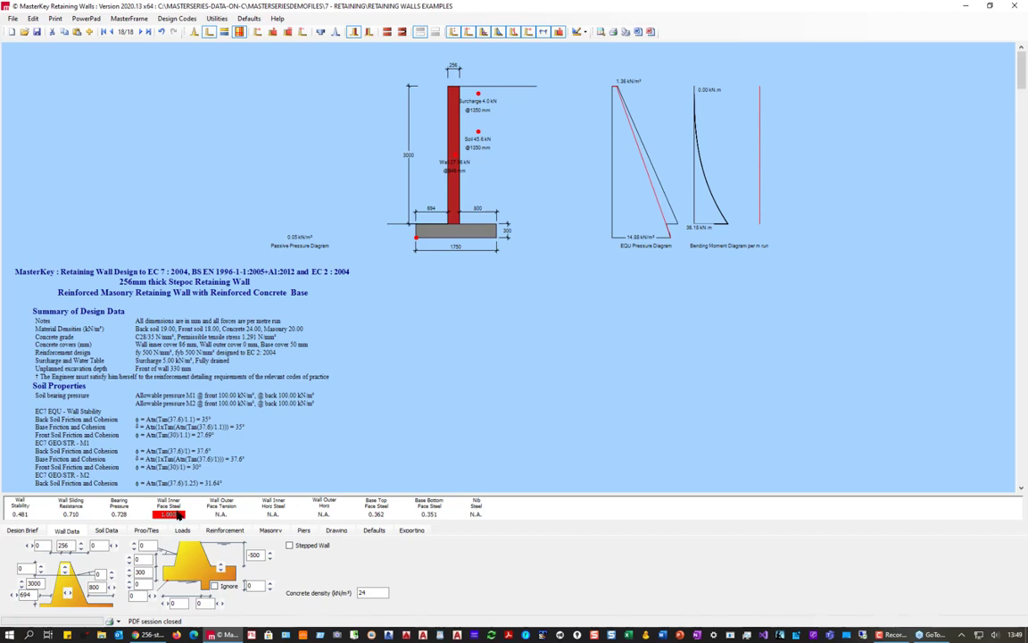
click(21, 587)
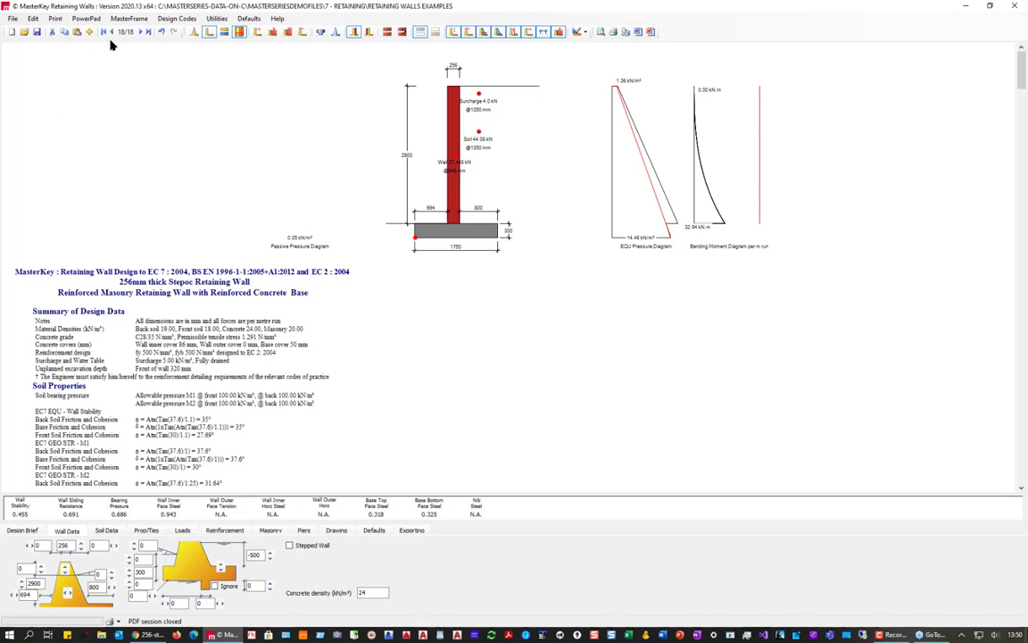
- Switch to the 200mm thick Stepoc Retaining Wall brief and move on to the RC Retaining Wall Highway brief
click(21, 531)
click(284, 546)
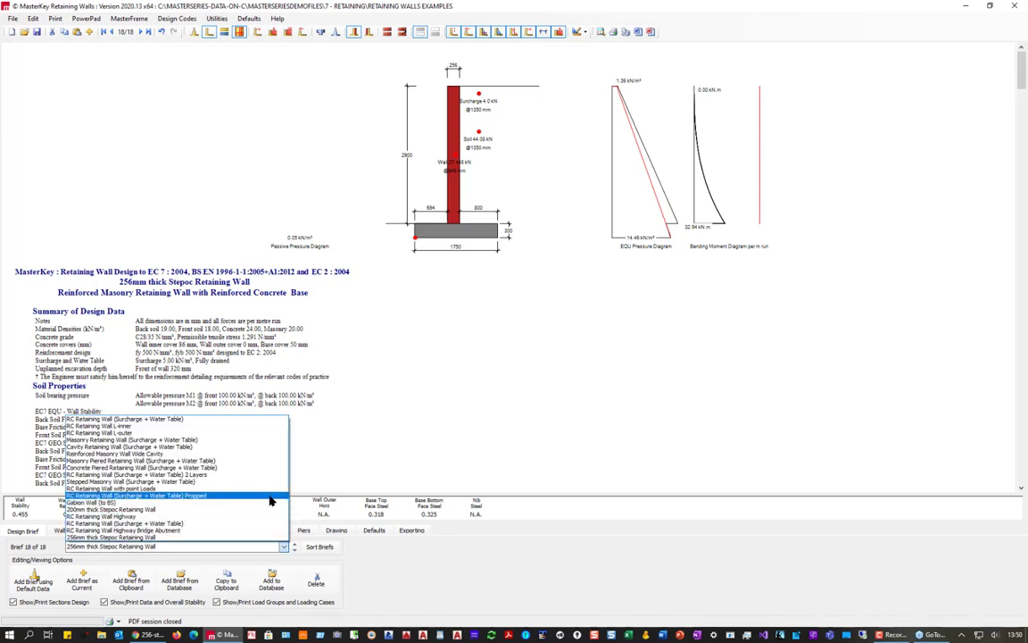
click(268, 509)
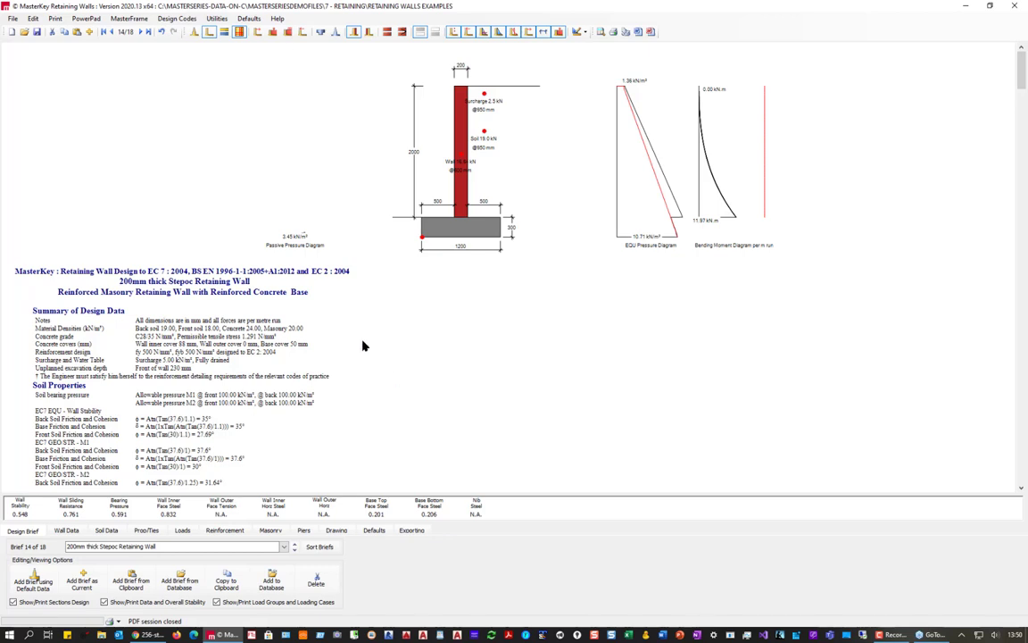
click(140, 32)
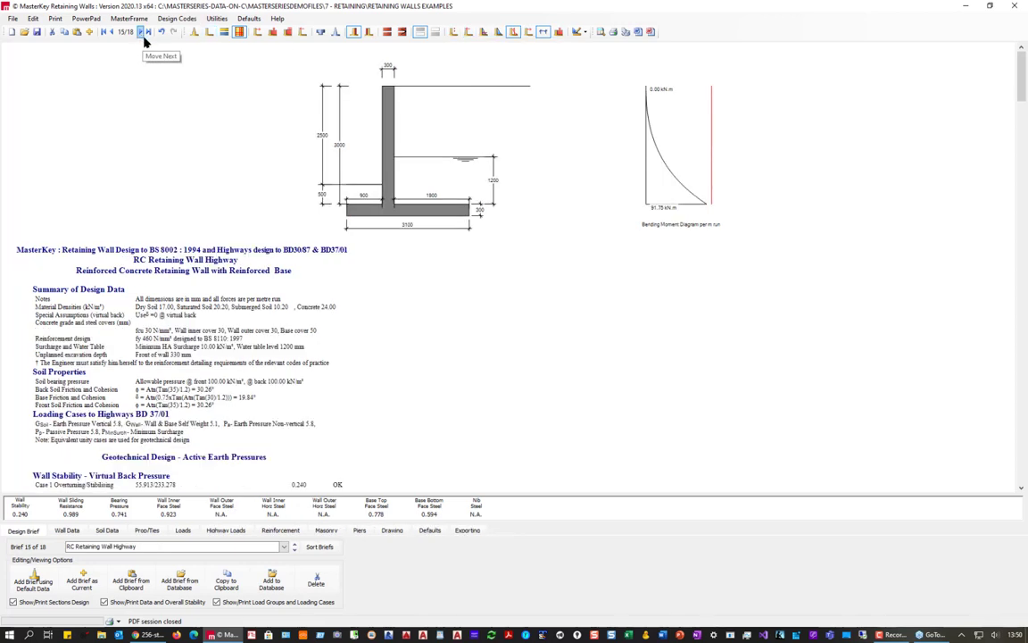
- Check the design codes selected for the highway retaining wall and view its BD 37/01 highway load factors
click(177, 18)
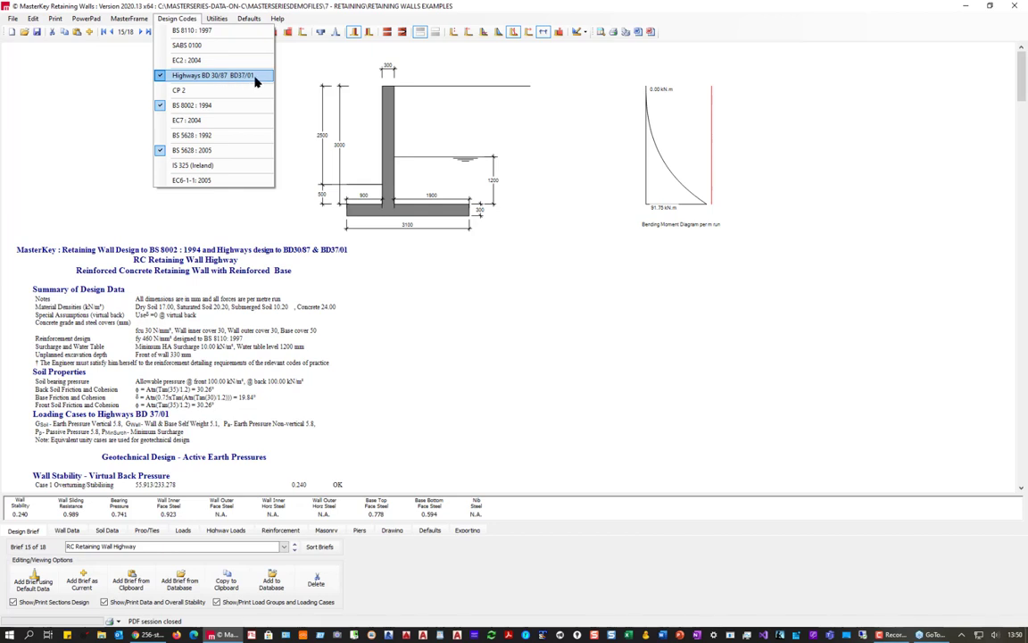
click(328, 7)
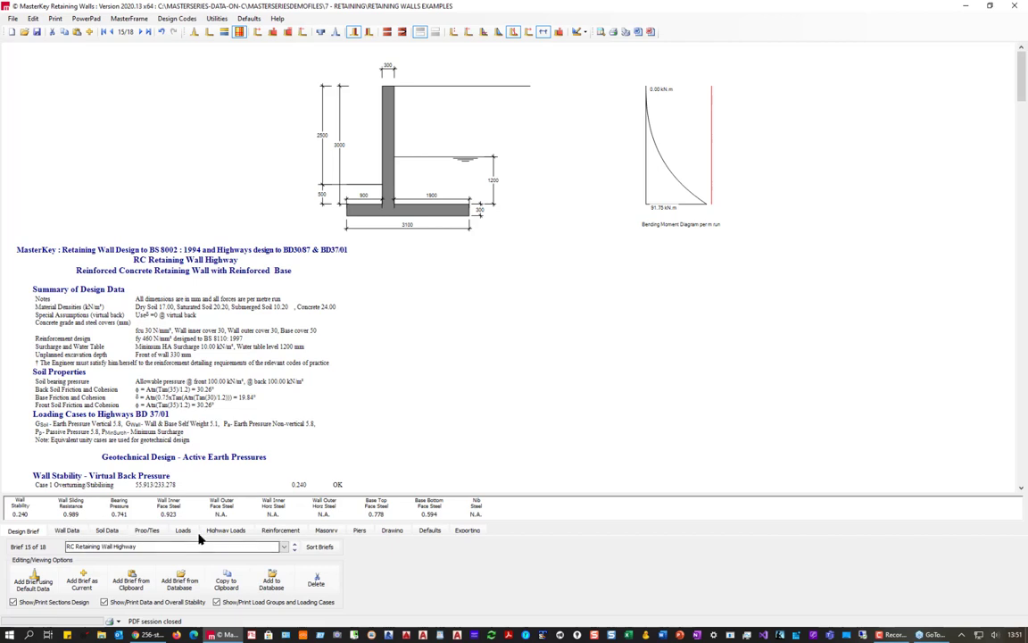
click(170, 19)
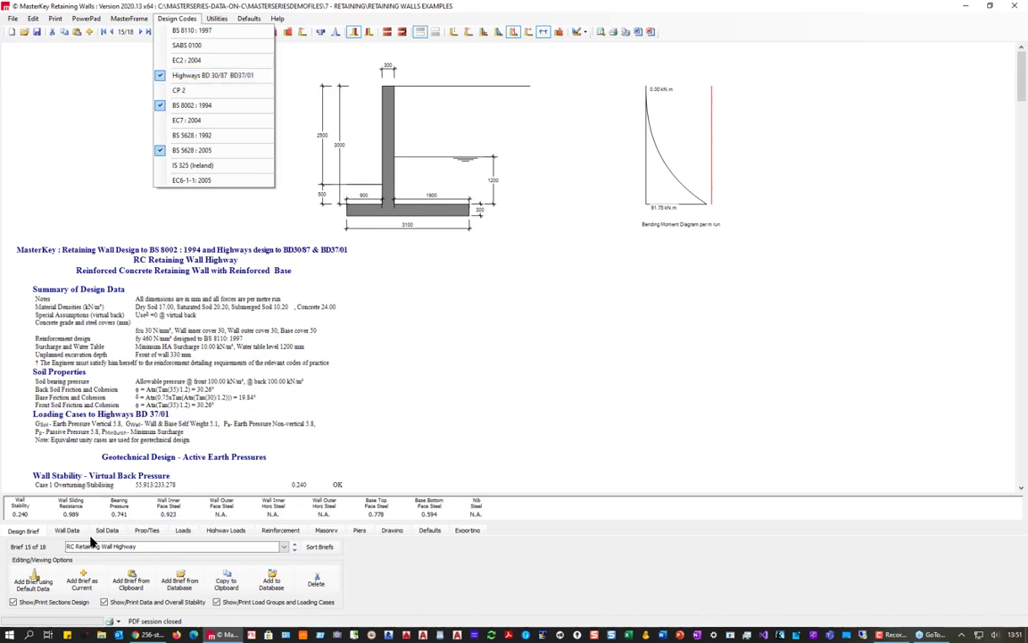
click(214, 532)
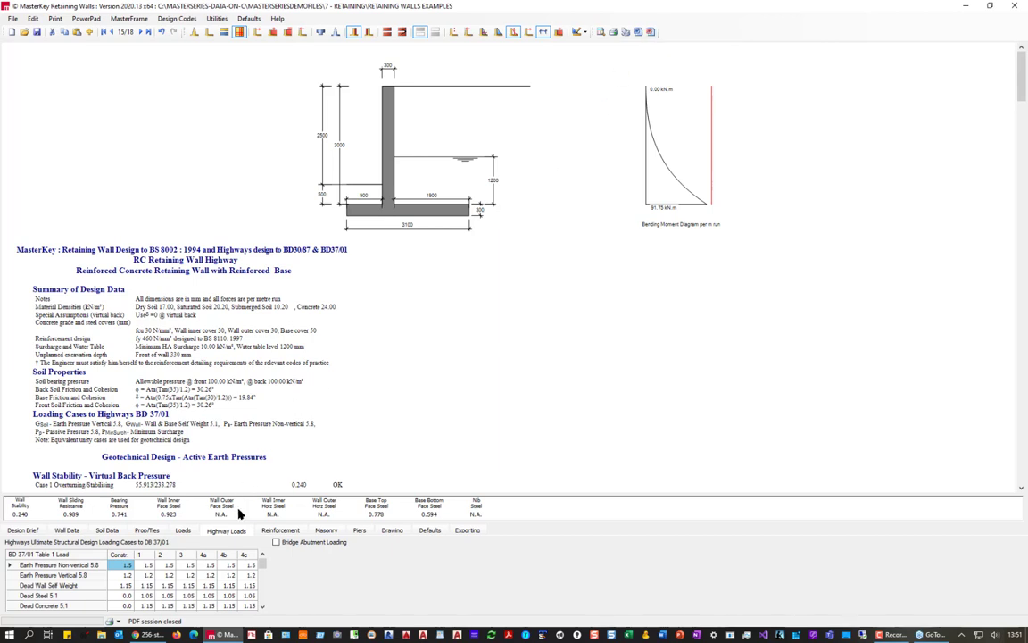
- Enable line loads on the highway wall and keep HA as the highway load type for Load 1
click(183, 531)
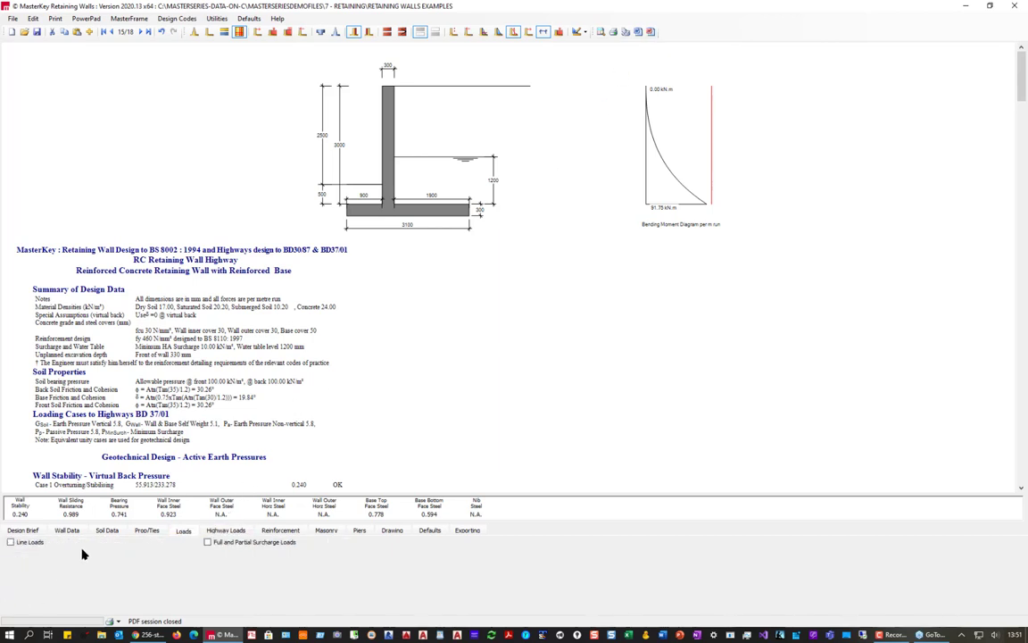
click(12, 542)
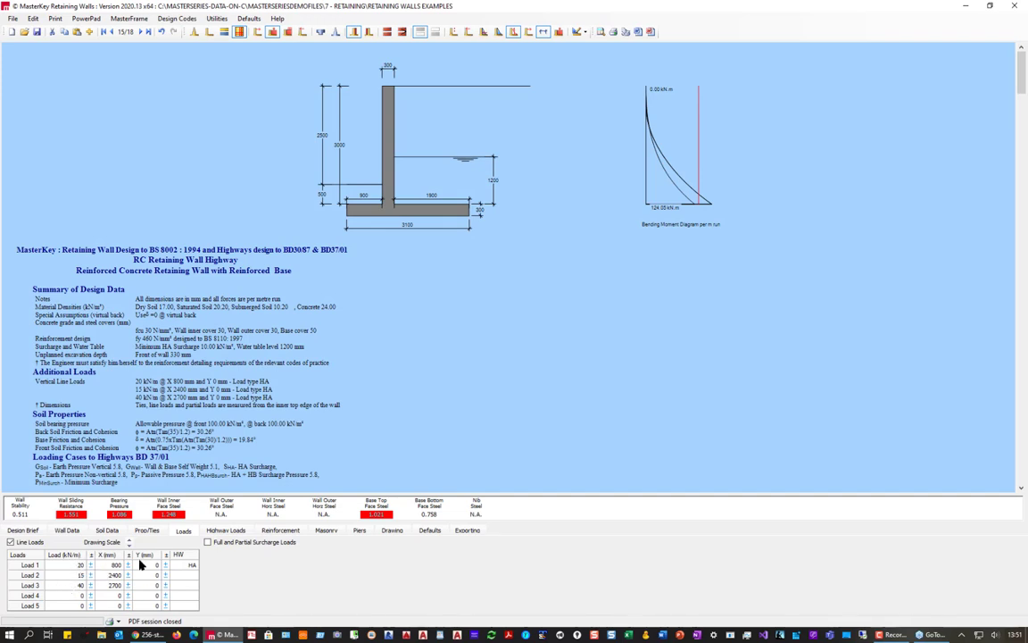
click(182, 565)
click(193, 566)
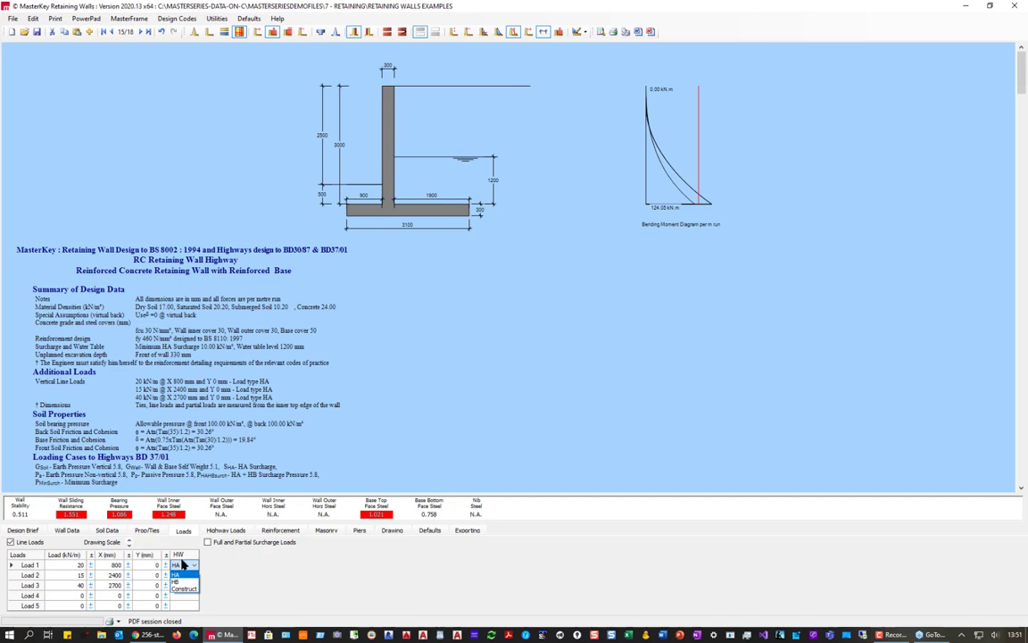
click(177, 575)
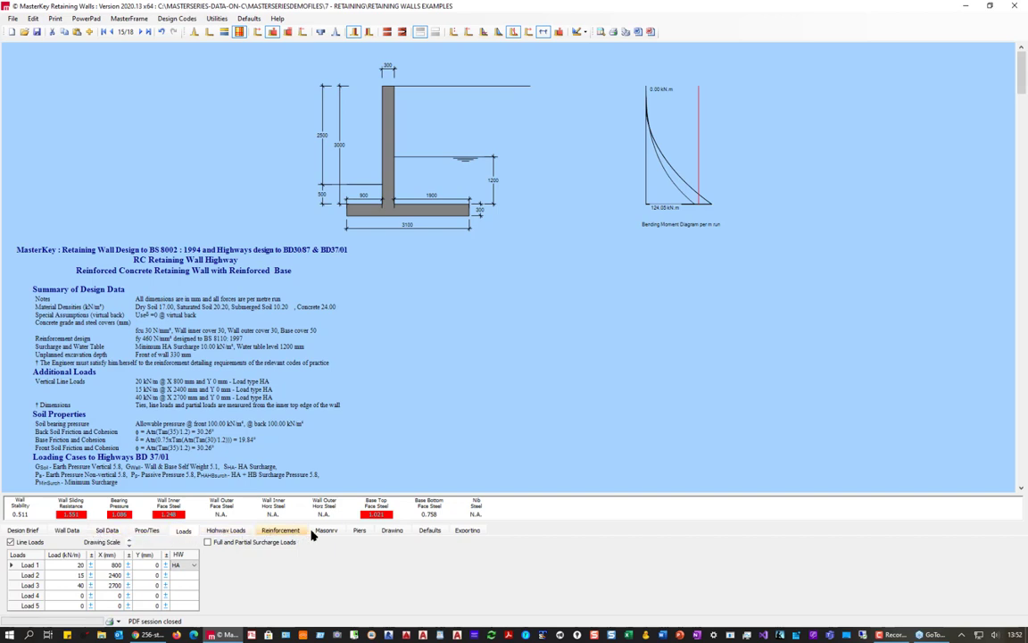
- Set the highway retaining wall as propped at base
click(146, 531)
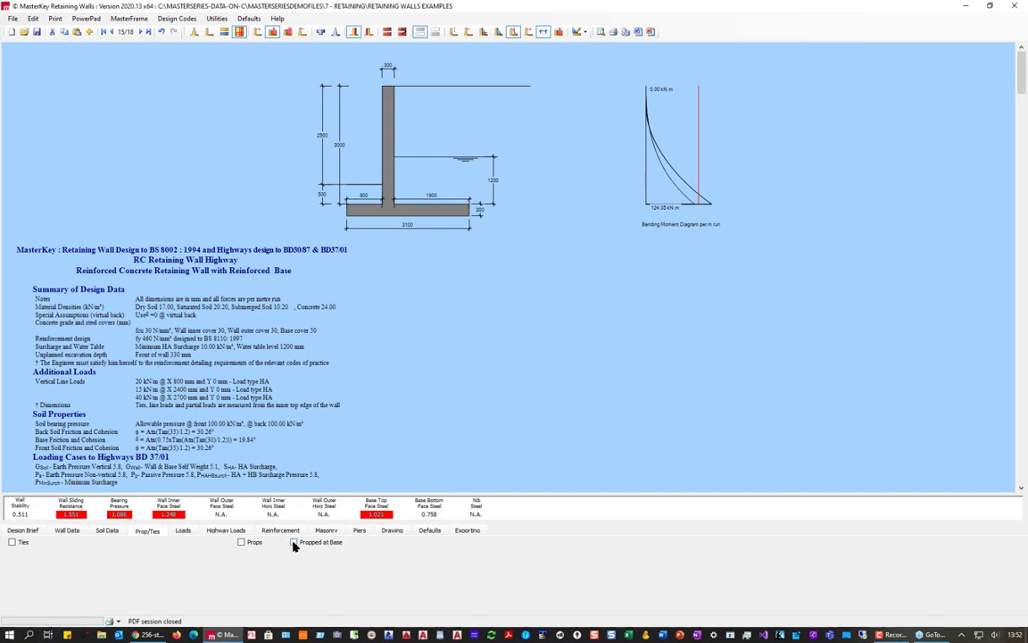
click(293, 543)
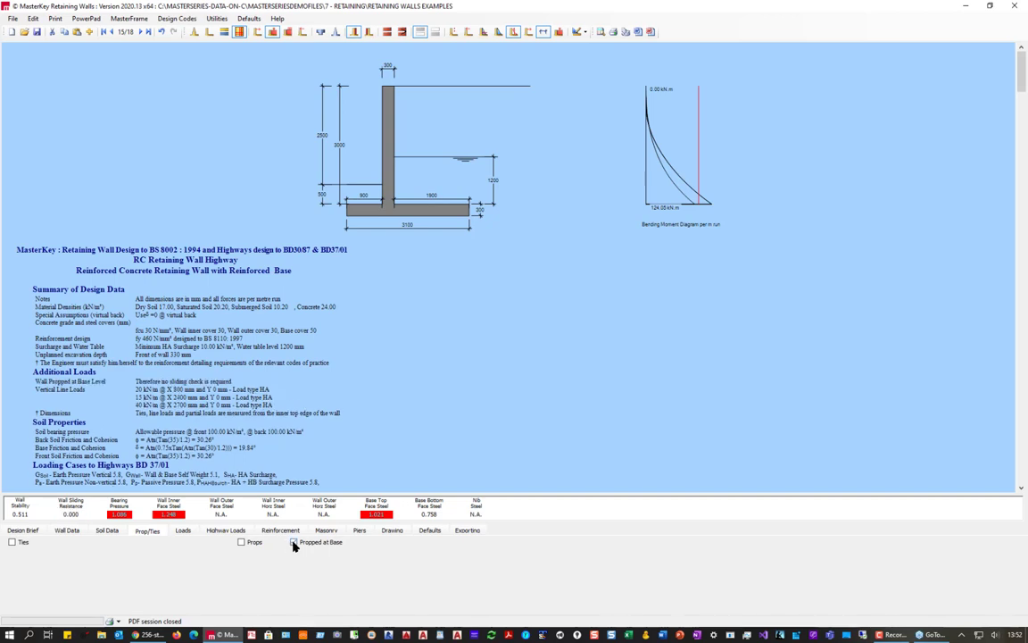
- Remove the propping at the base of the highway wall and set the base soil cohesion to 10 kN/m²
click(294, 542)
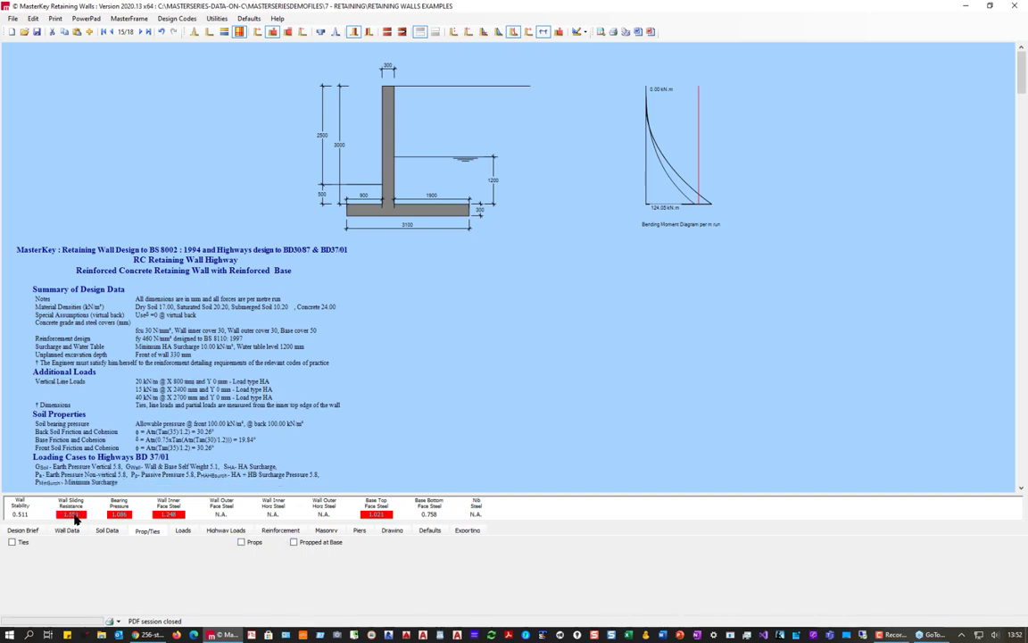
click(105, 531)
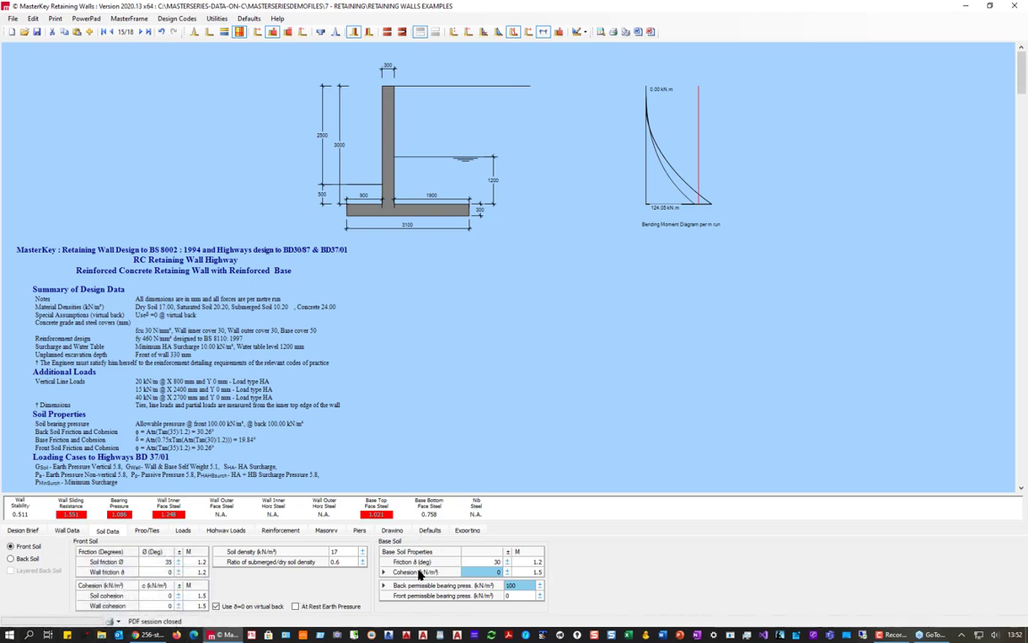
click(470, 572)
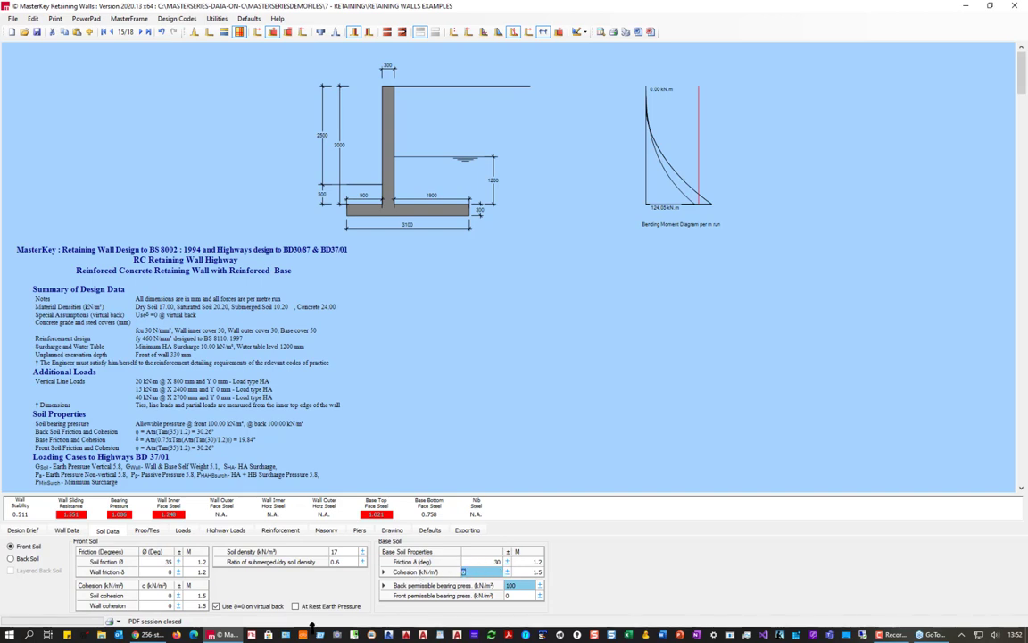
text(10)
key(Up)
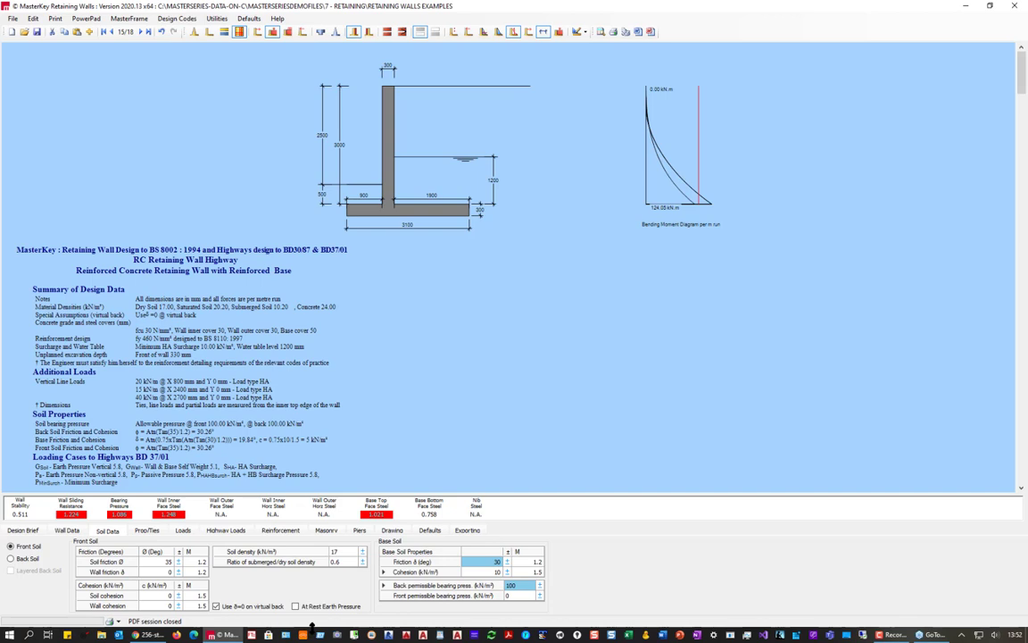
- Increase the base soil cohesion of the highway wall to 25 kN/m²
click(475, 572)
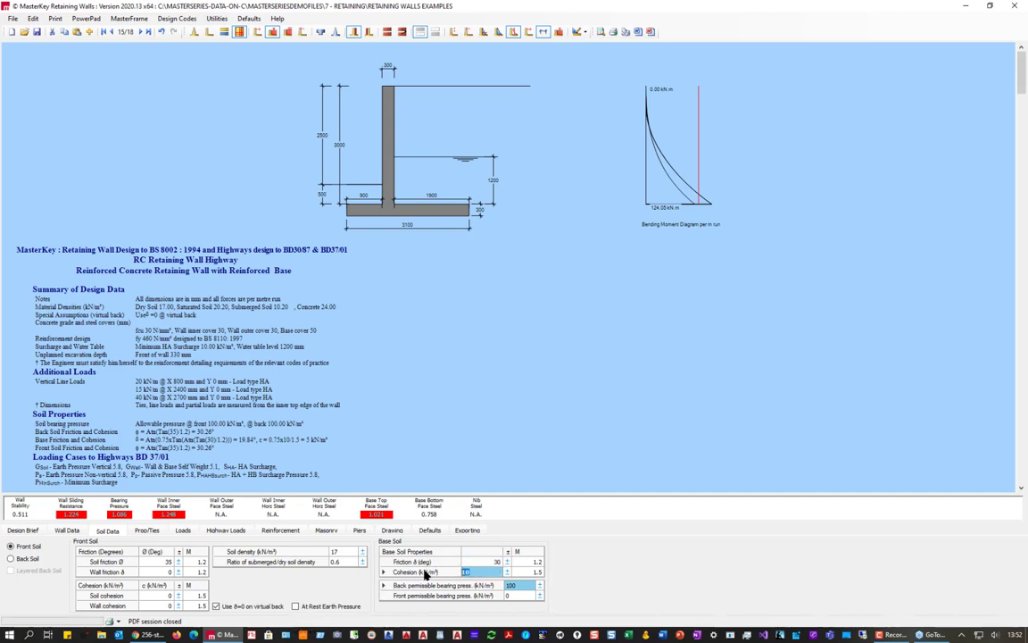
text(26)
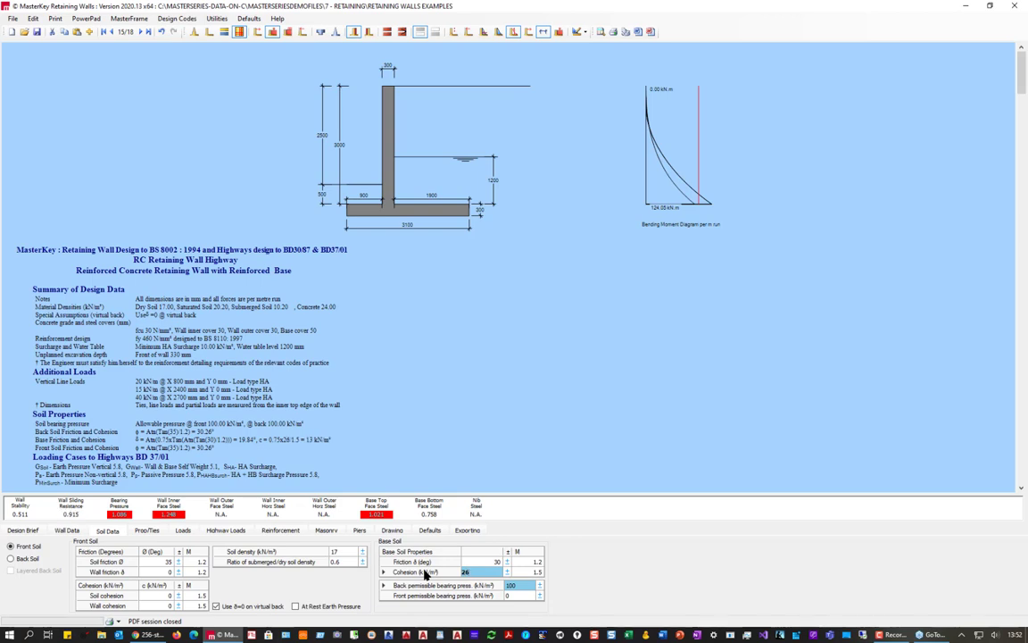
key(BackSpace)
text(5)
- Check the soil pressure results and raise the back permissible bearing pressure to 150 kN/m²
click(111, 501)
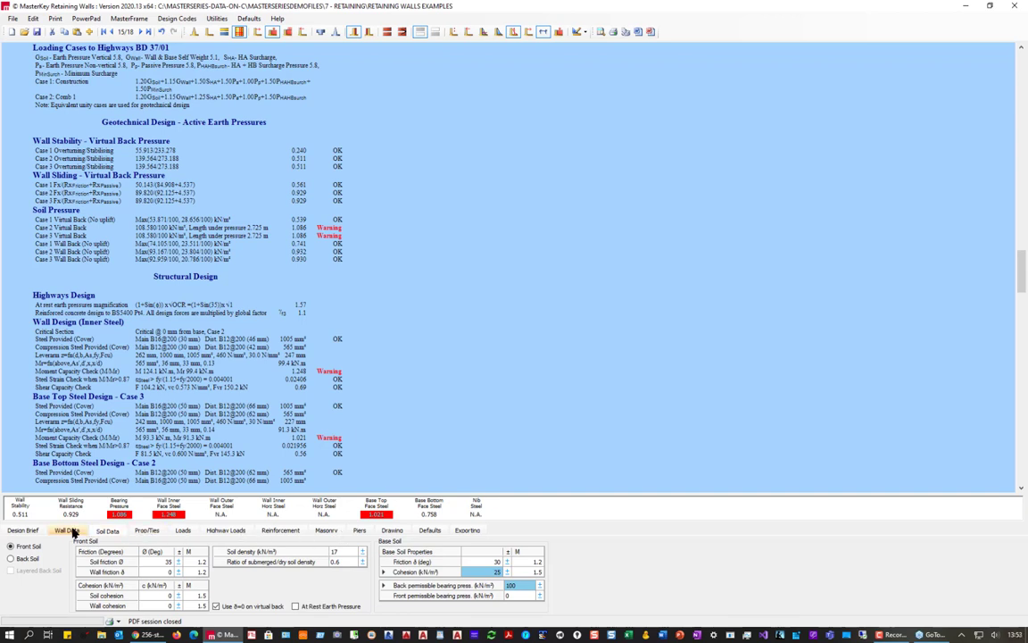
click(539, 586)
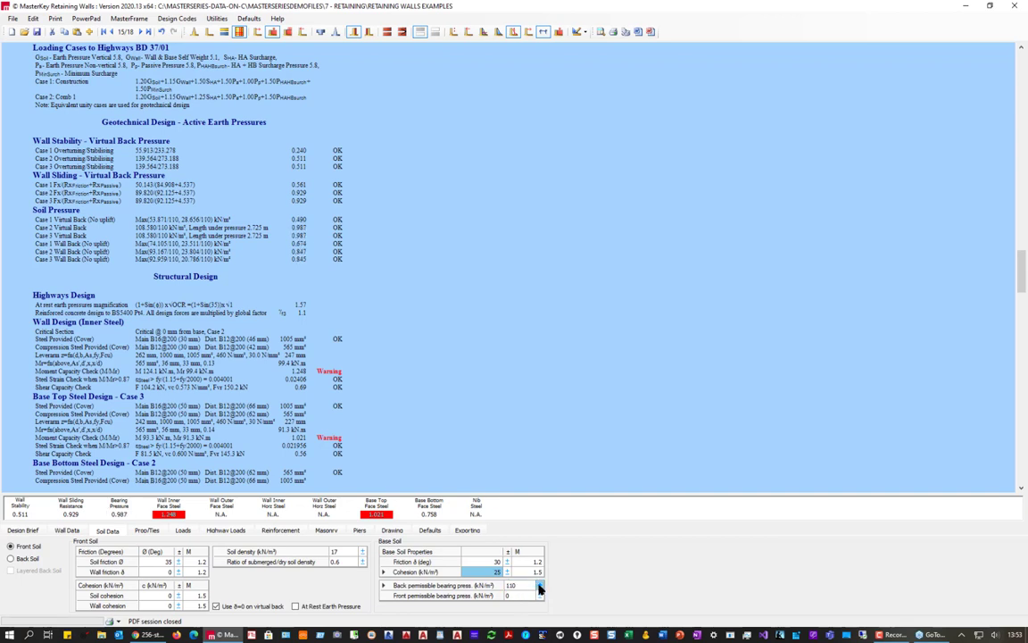
click(539, 586)
click(540, 586)
scroll(254, 184, up, 10)
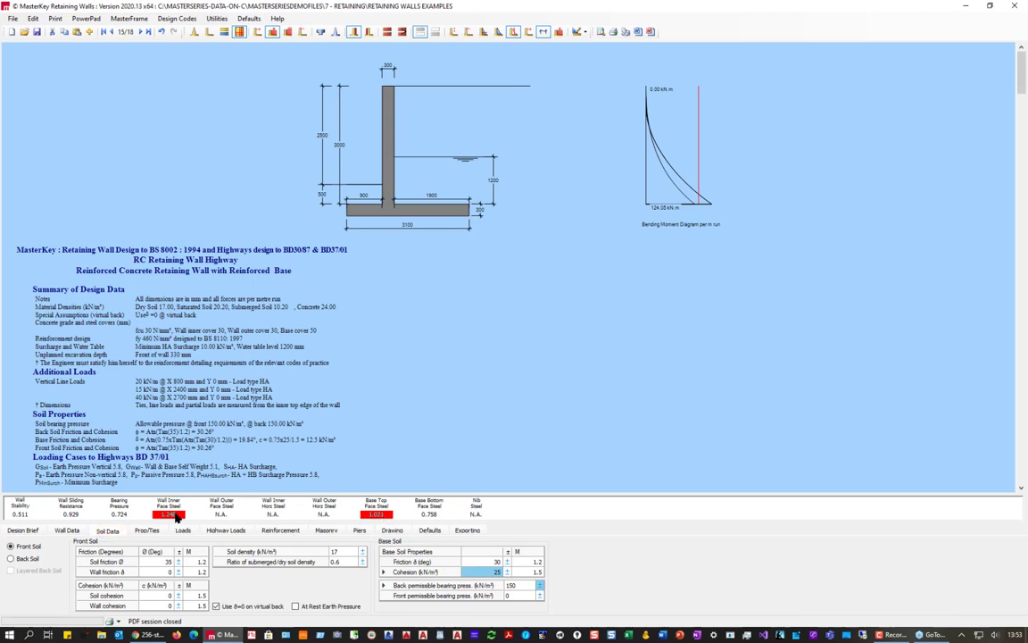
- Change the in-plane bars of the wall inner face and base top face to 20 mm diameter
click(376, 515)
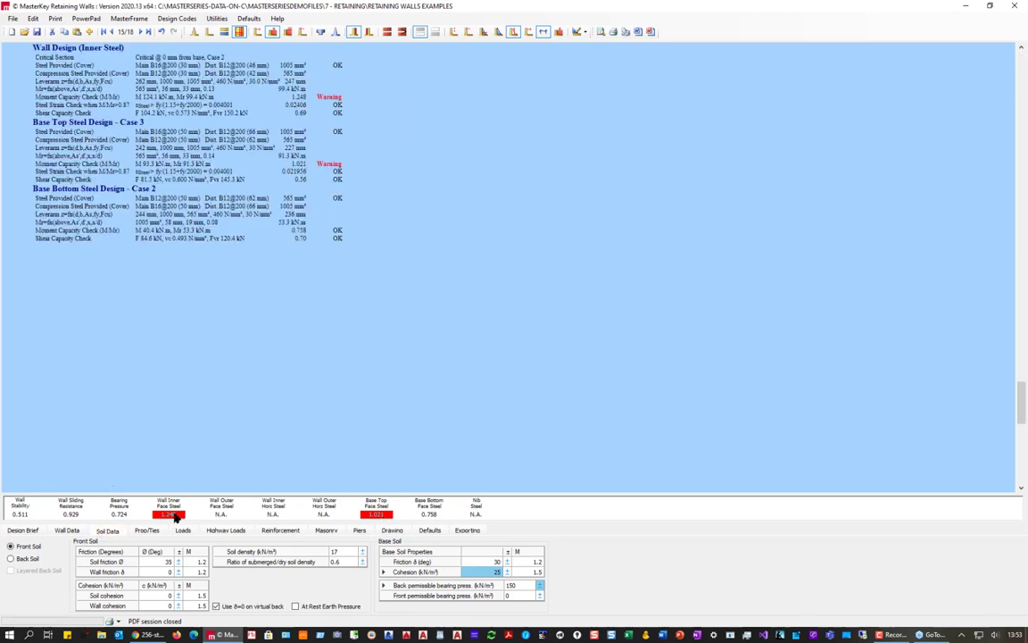
click(279, 530)
scroll(306, 358, down, 1)
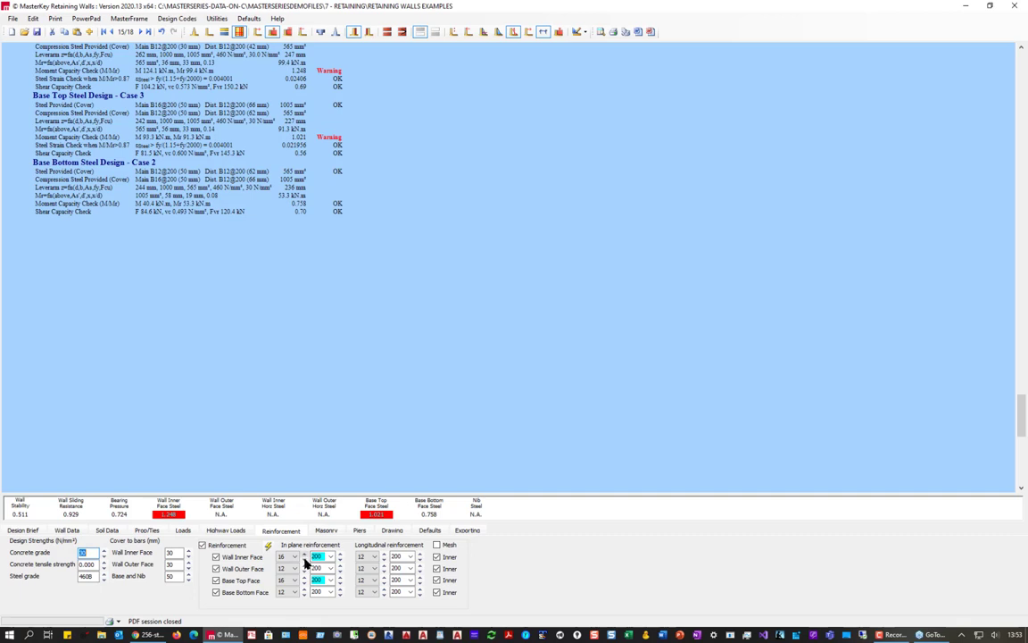
click(305, 556)
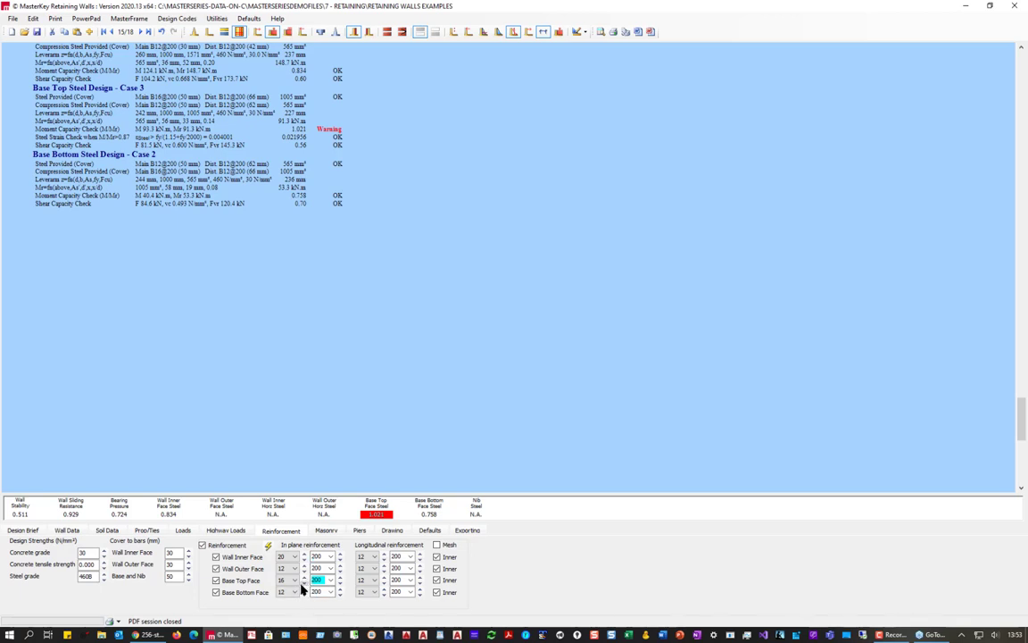
click(305, 581)
scroll(328, 204, up, 20)
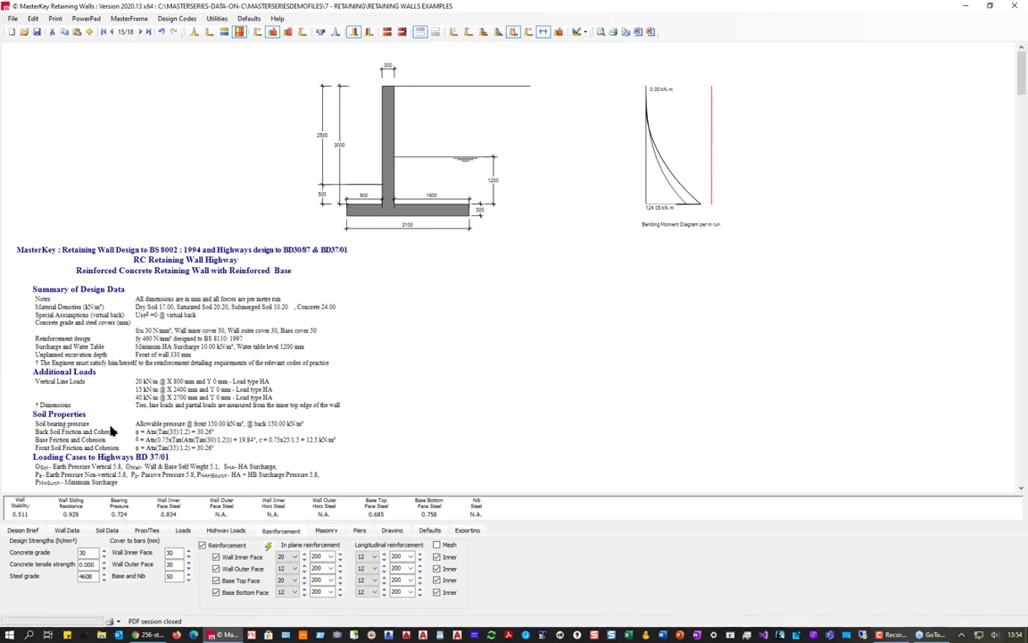
- Move on to the RC Retaining Wall Highway Bridge Abutment brief and review the load types available for abutment Load 1
click(141, 33)
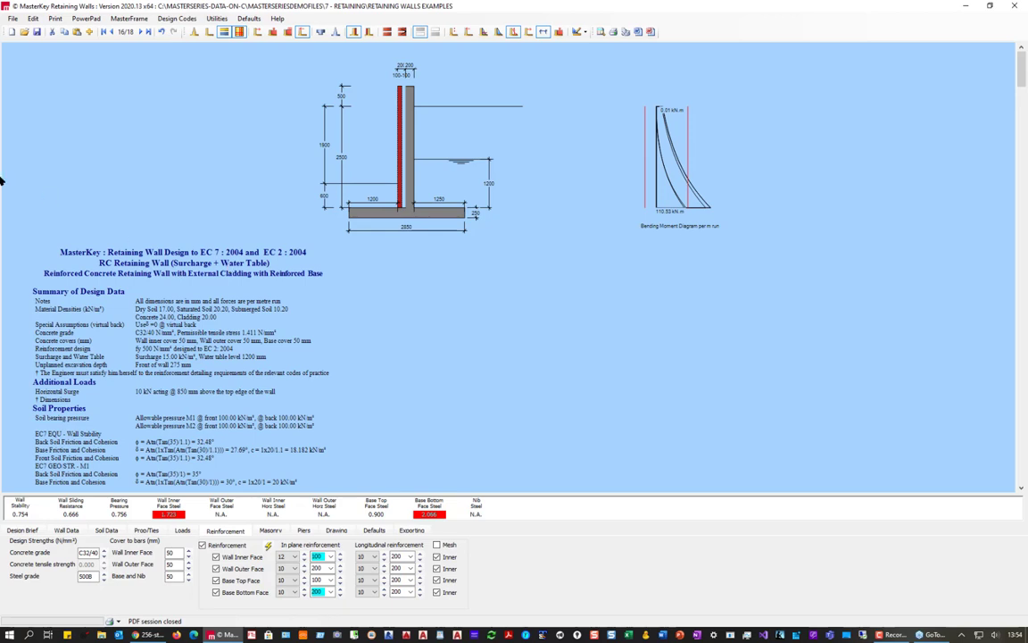
click(140, 34)
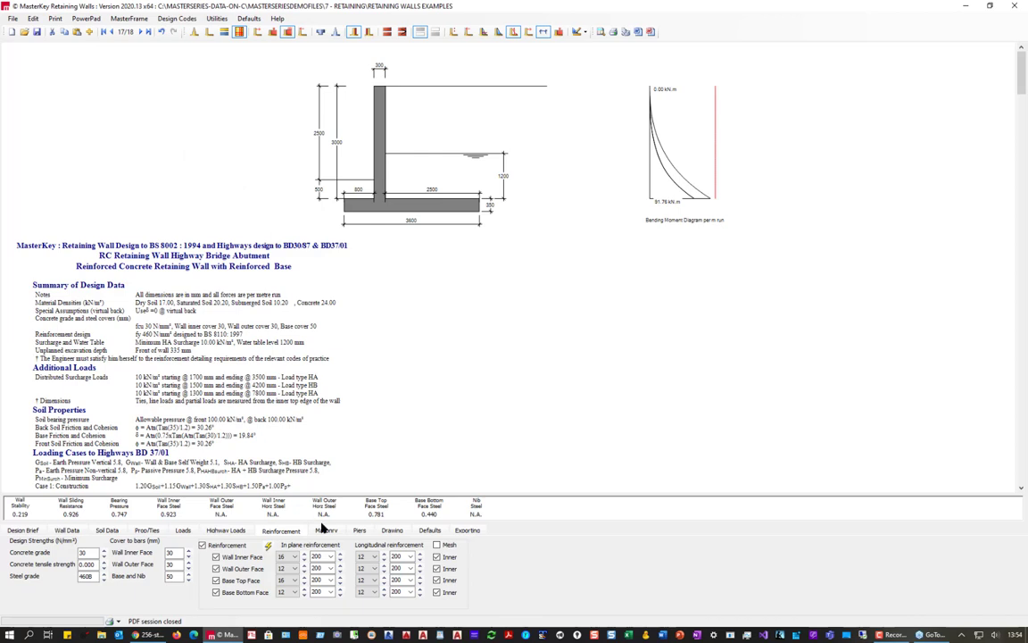
click(219, 530)
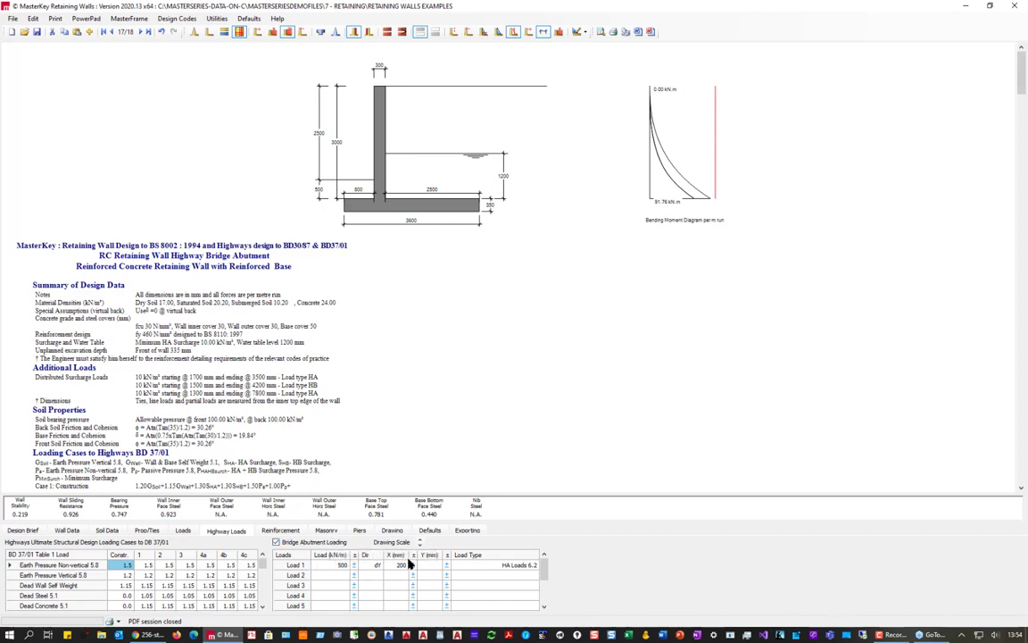
click(531, 569)
click(532, 567)
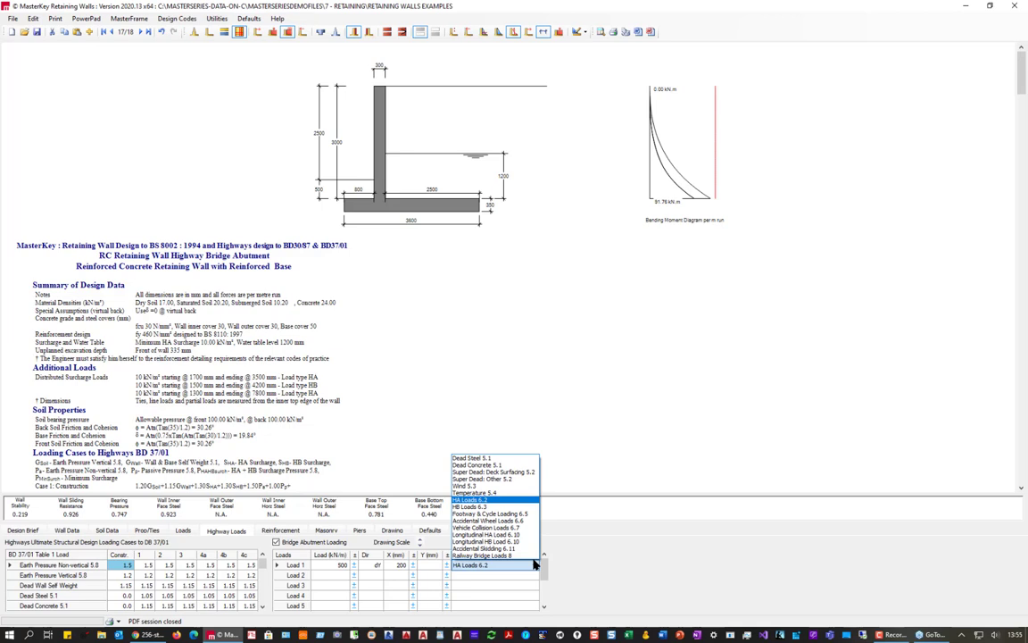
click(657, 580)
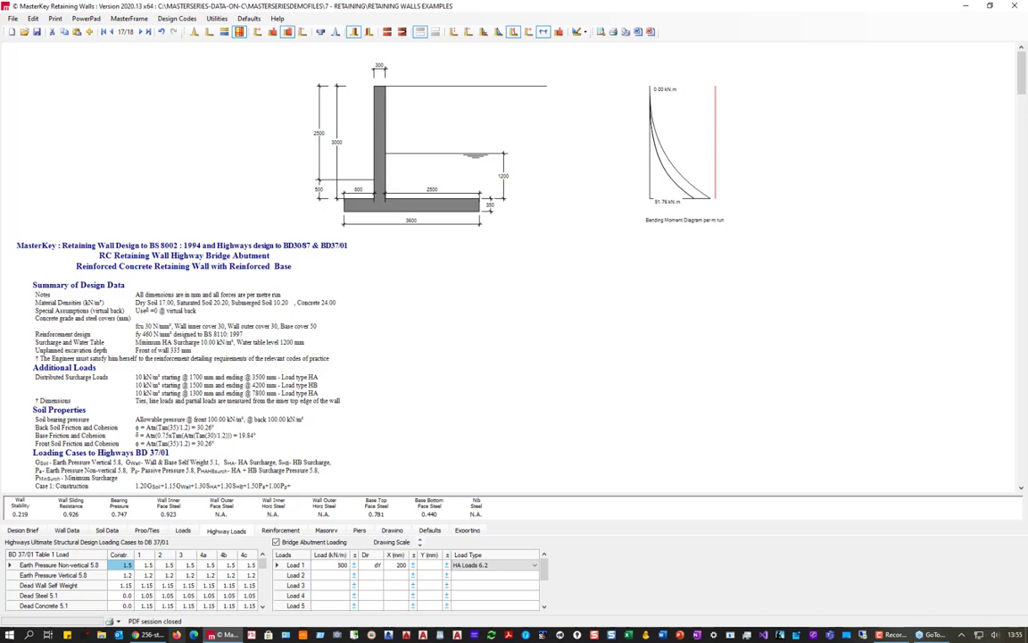
- Switch to Chrome, review the 256 Stepoc standard drawings and return to the Reinforced Hollow Block Retaining Walls technical note
click(148, 635)
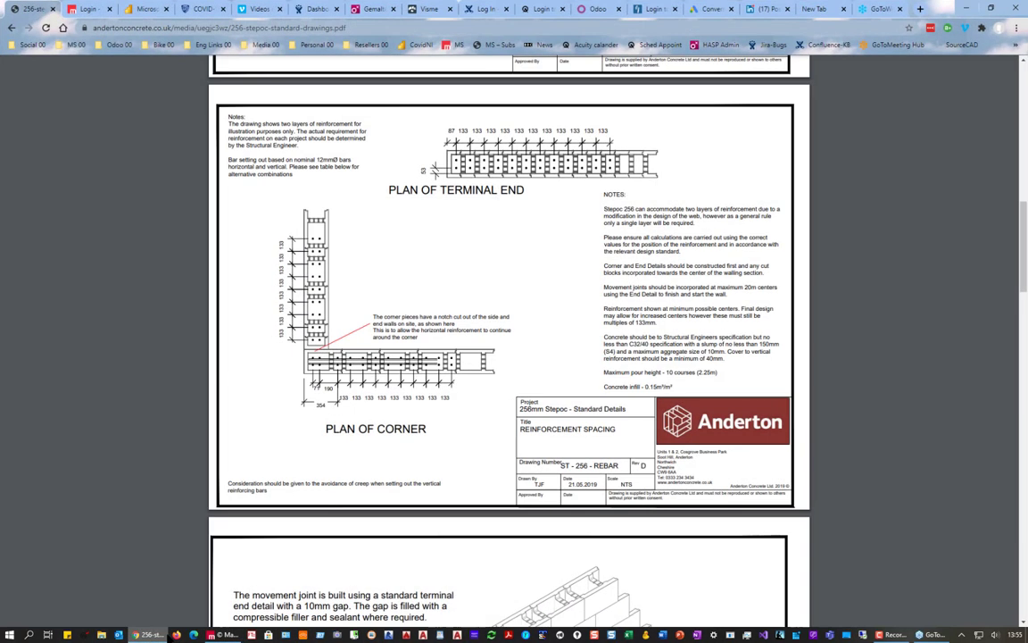
scroll(428, 268, up, 2)
scroll(460, 286, up, 9)
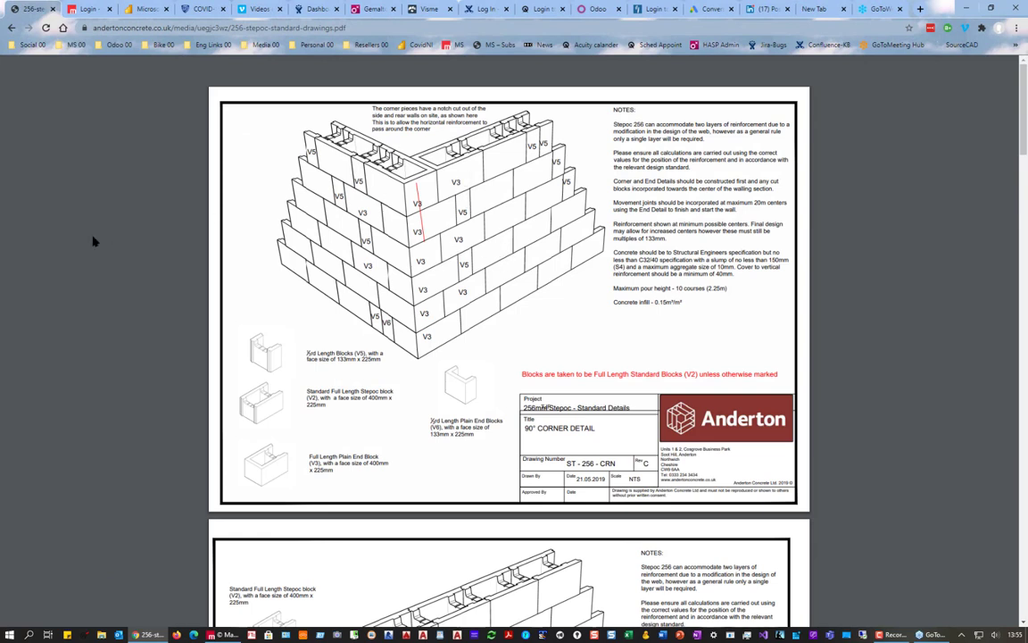
click(14, 28)
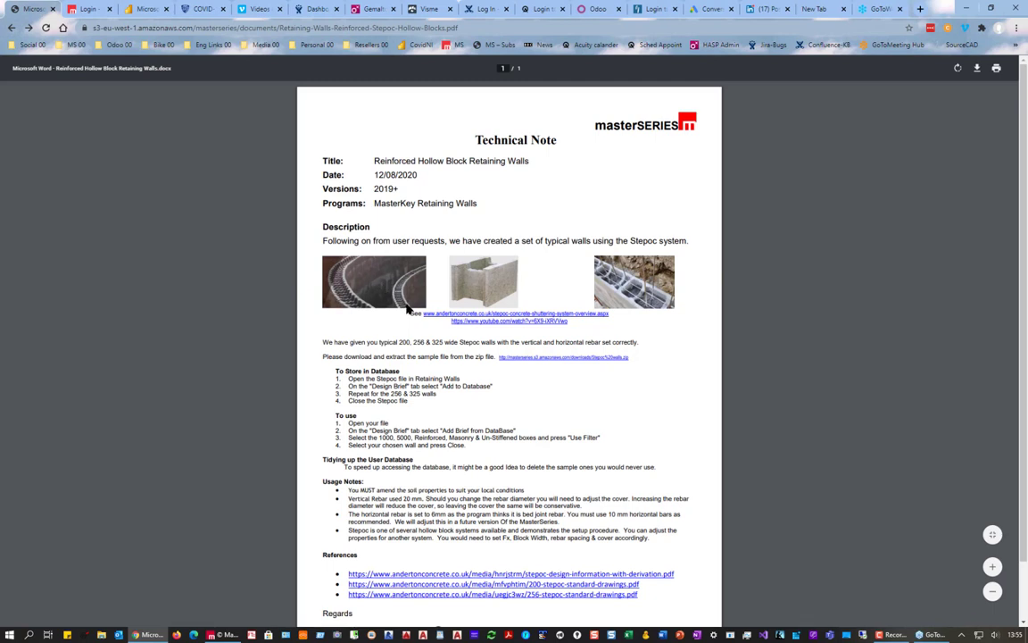
- Try the YouTube video linked in the technical note, and switch back to MasterKey Retaining Walls
click(511, 322)
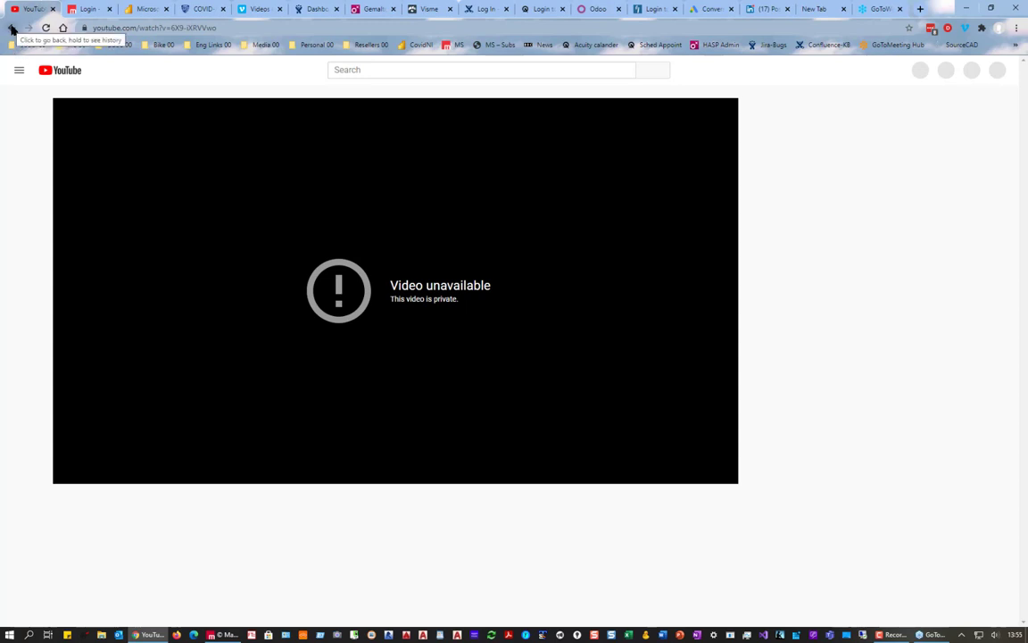
click(12, 29)
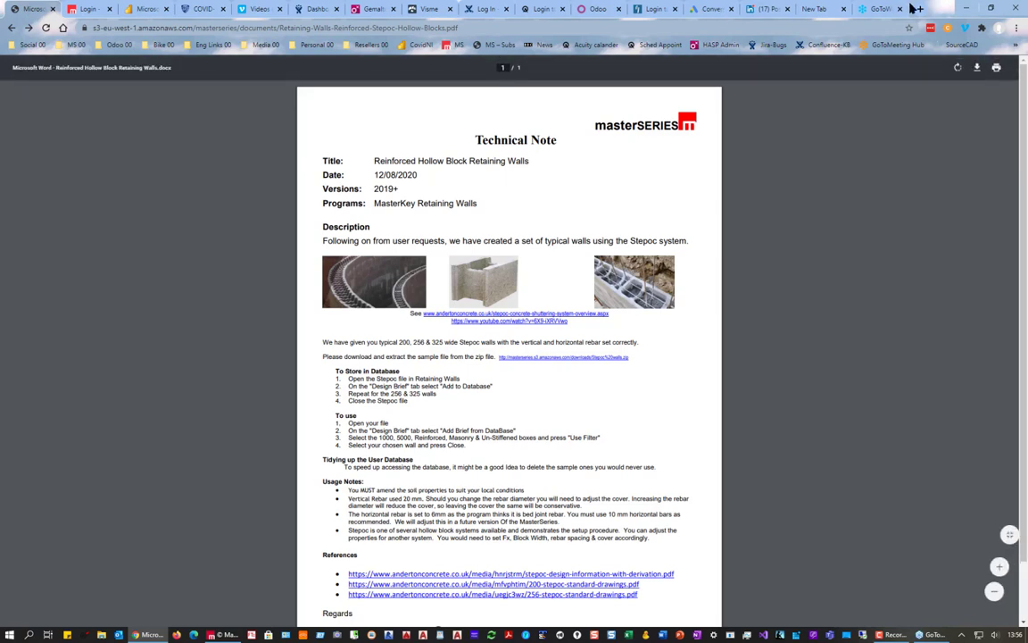
key(alt+Tab)
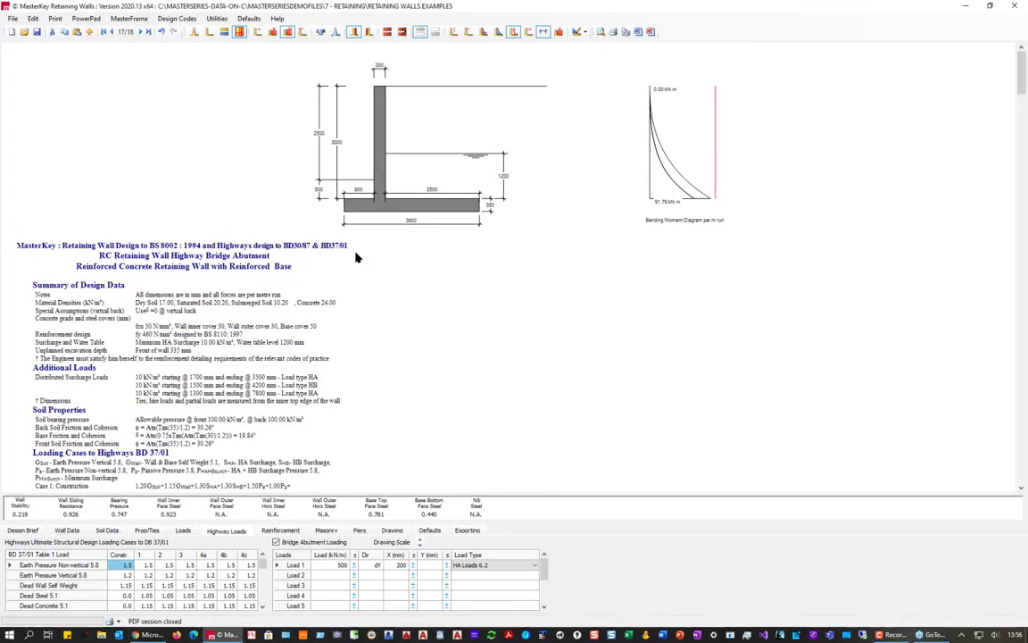
- Move on to the 256mm thick Stepoc Retaining Wall brief and close the retaining wall examples, saving the data file
click(142, 33)
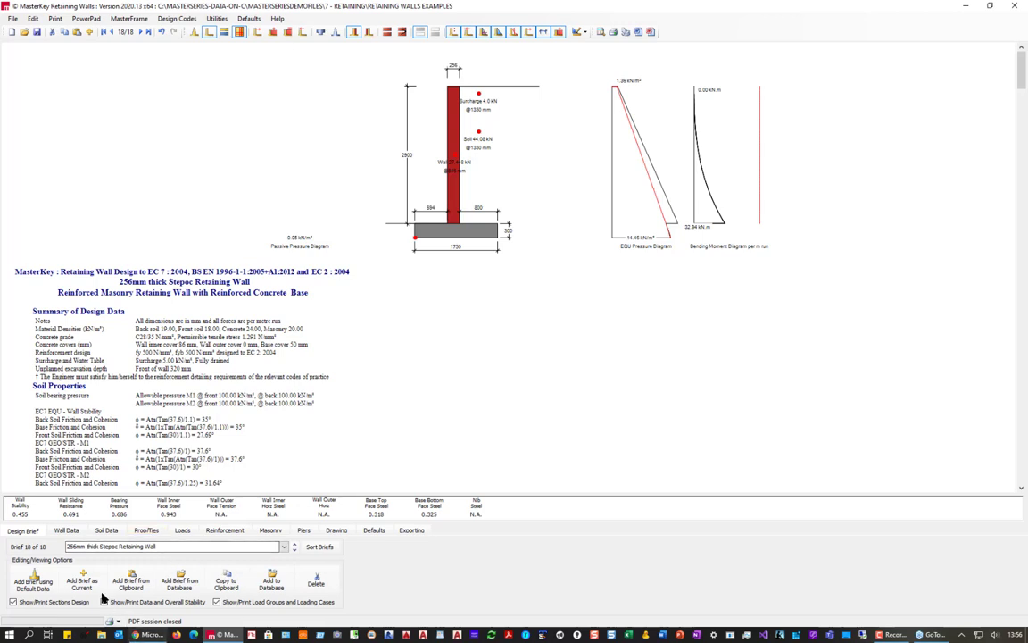
key(alt+F4)
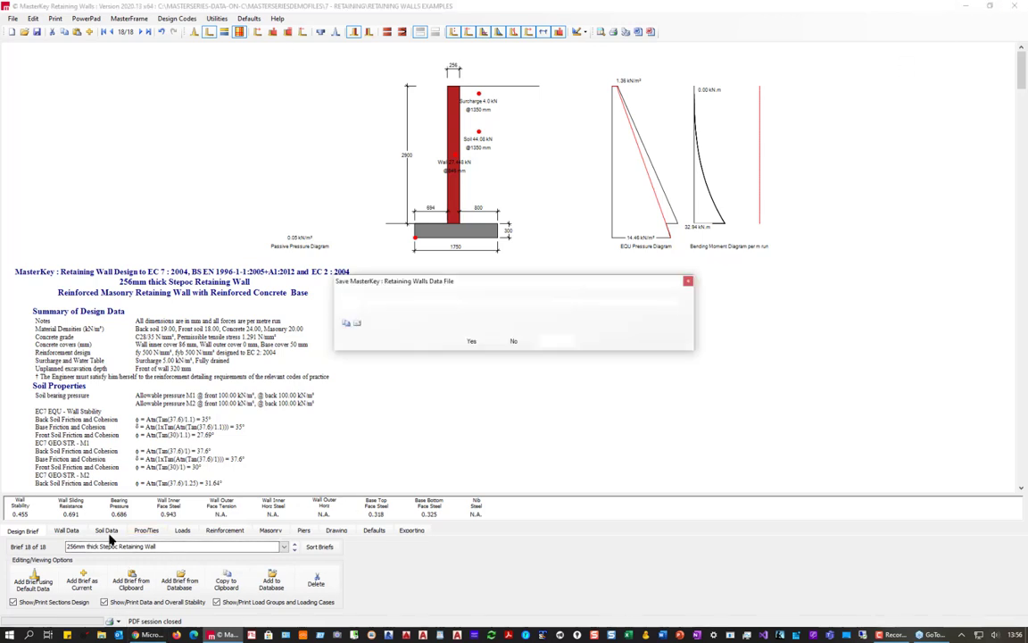
click(471, 343)
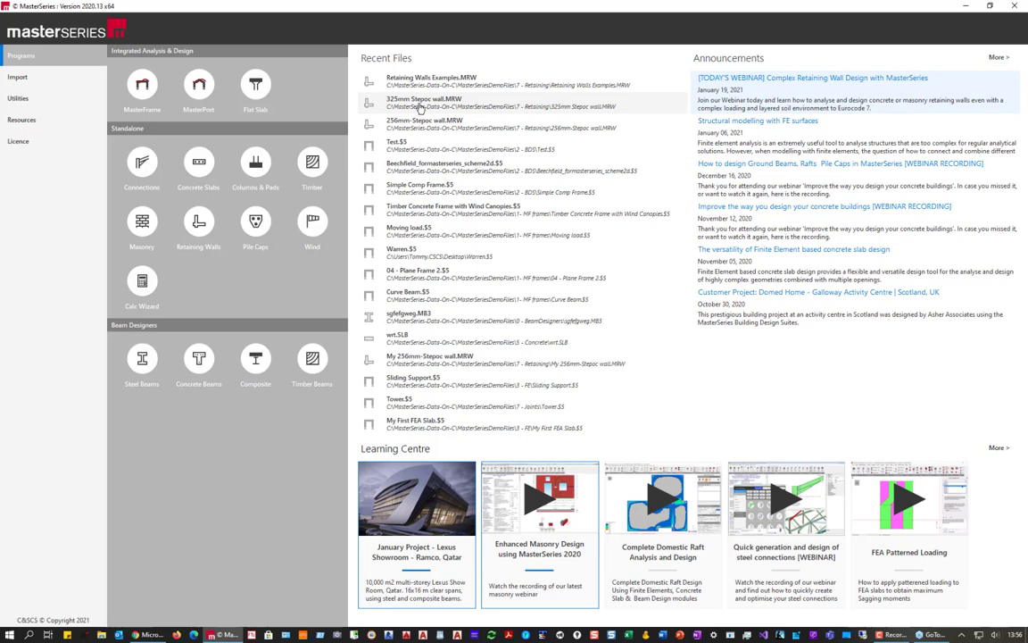
- Open the recent file 325mm Stepoc wall.MRW and enter a wall inner face cover of 69 mm
click(420, 107)
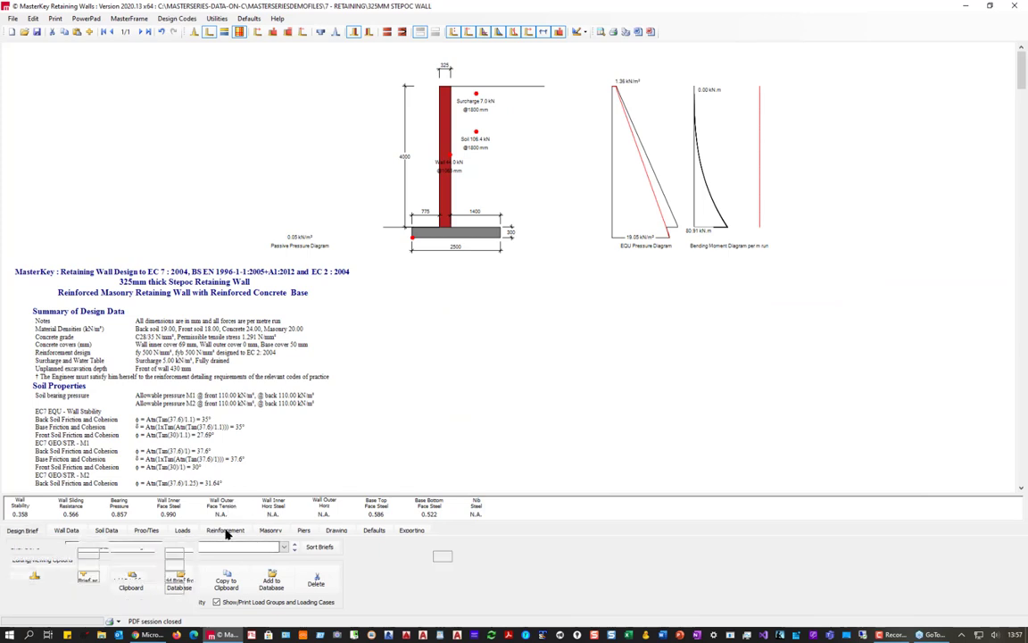
click(226, 532)
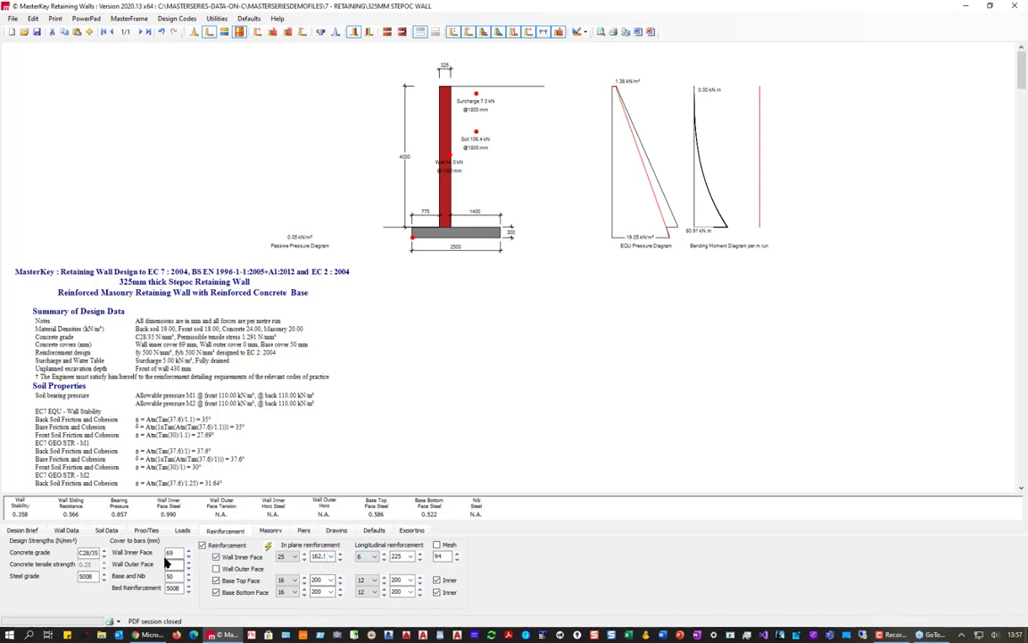
double_click(175, 554)
text(69)
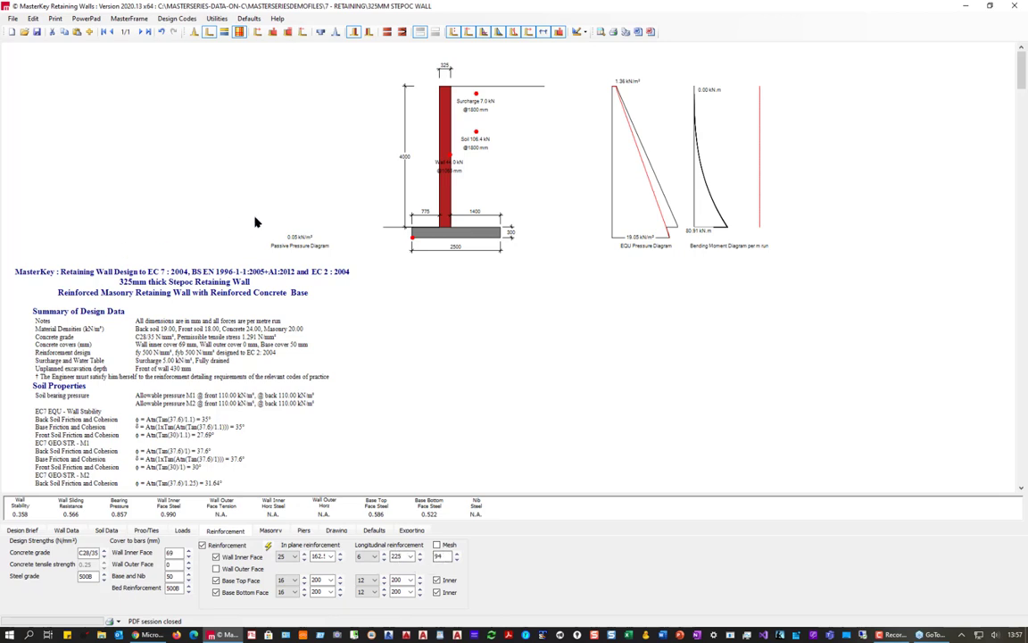
- Try raising the 325mm Stepoc wall's height to 4200 mm and restore it to 4000 mm
click(24, 530)
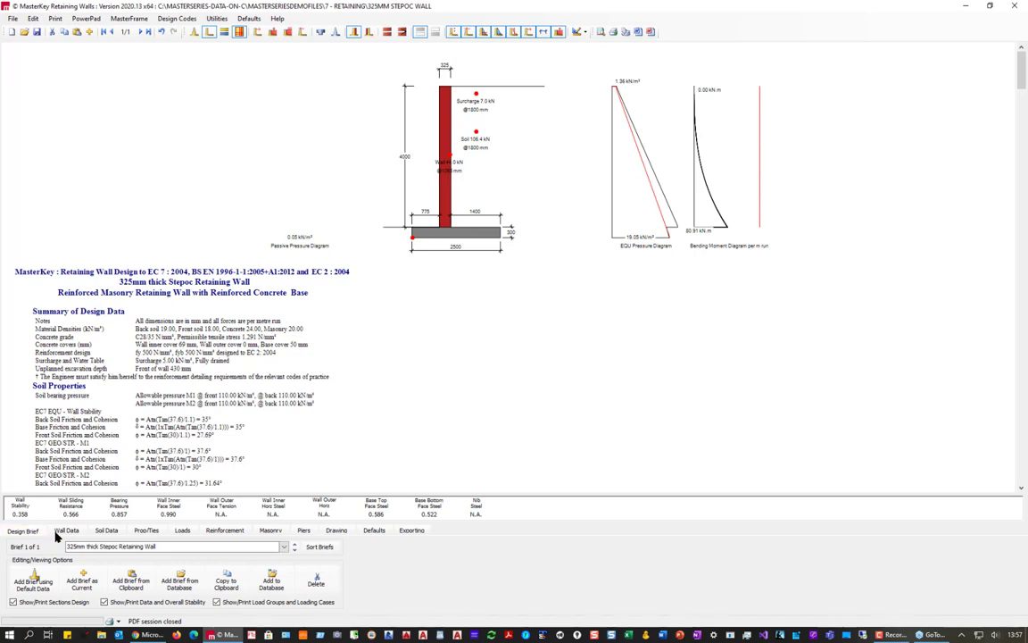
click(66, 530)
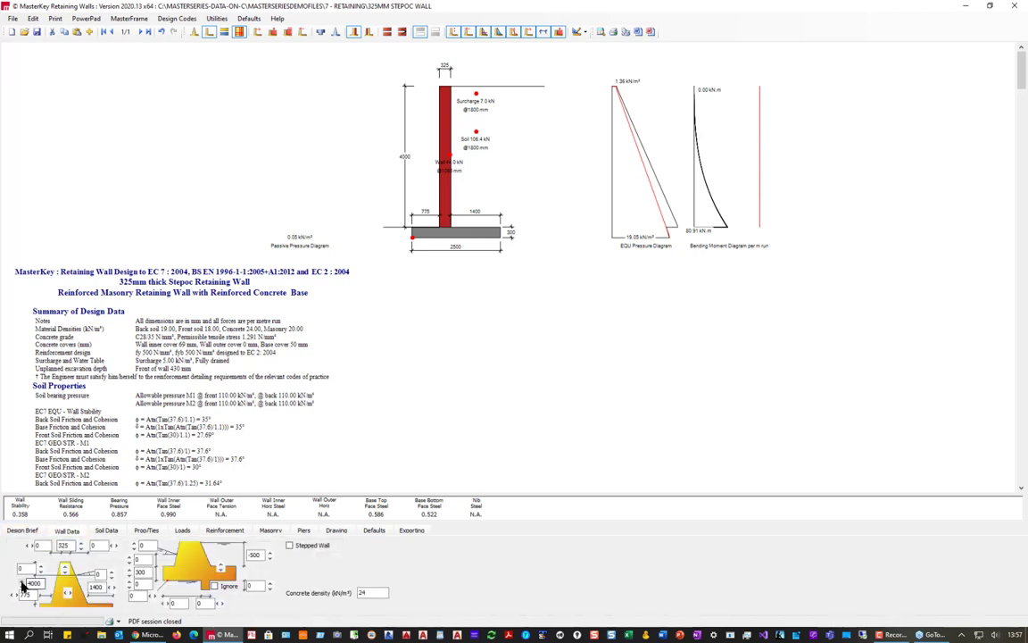
click(23, 584)
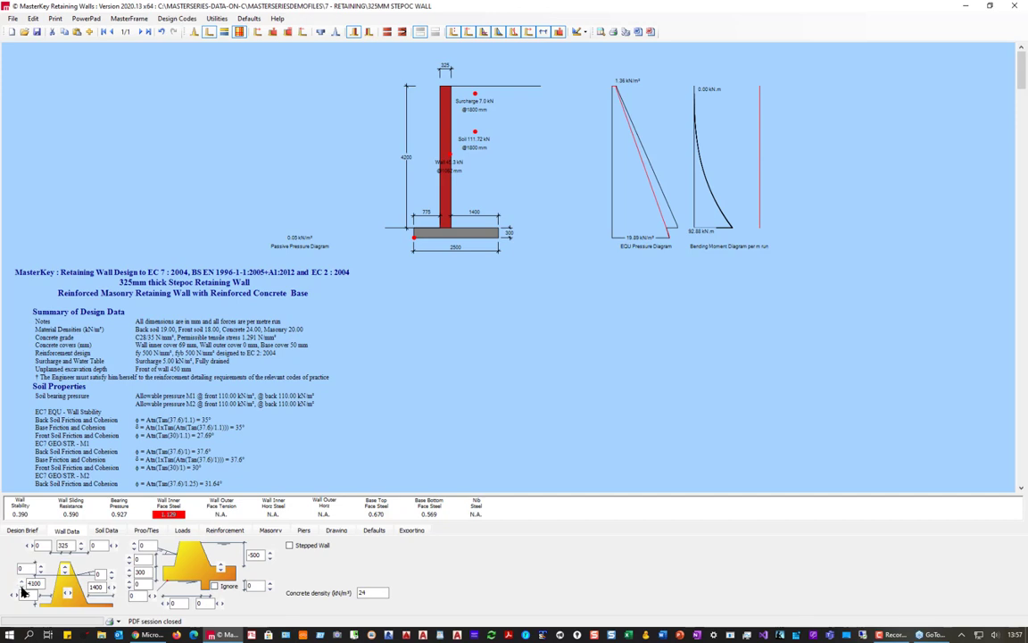
click(23, 589)
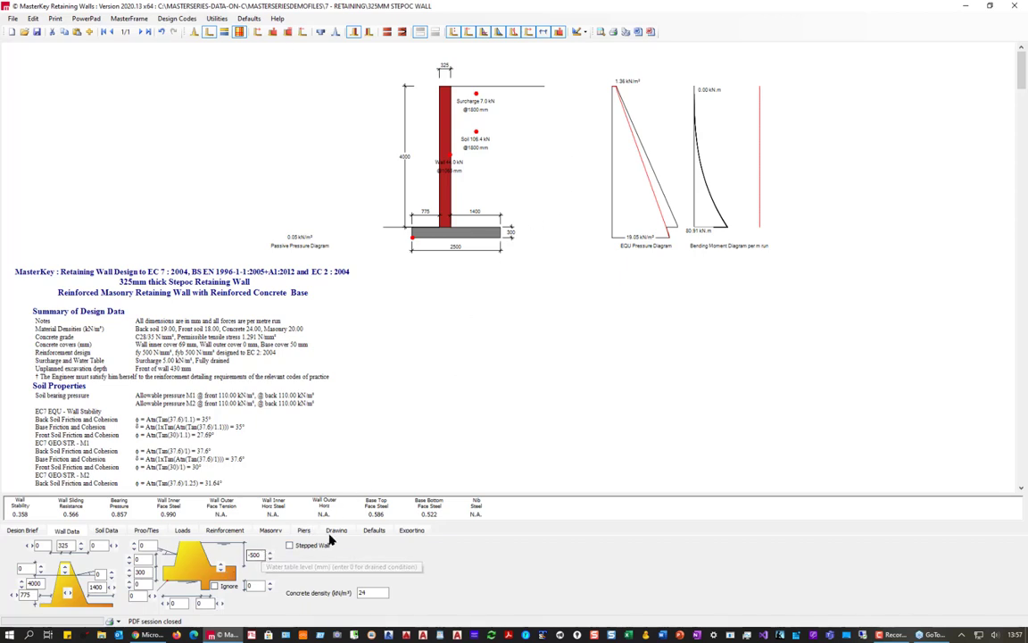
click(20, 531)
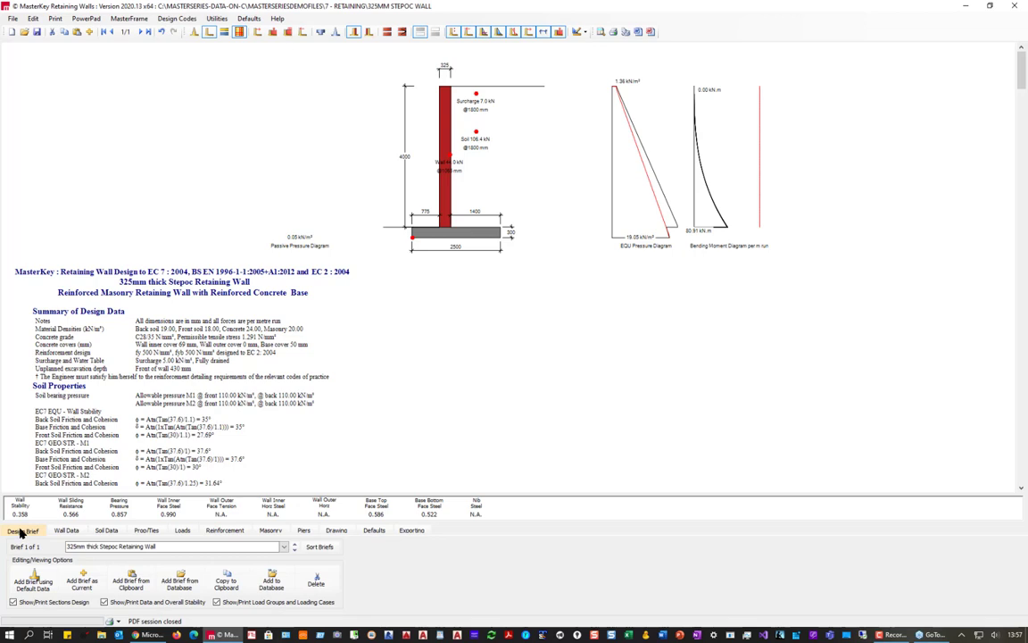
- Add a brief from the user database, choosing the stored 325mm thick Stepoc Retaining Wall record, and close the database
click(190, 548)
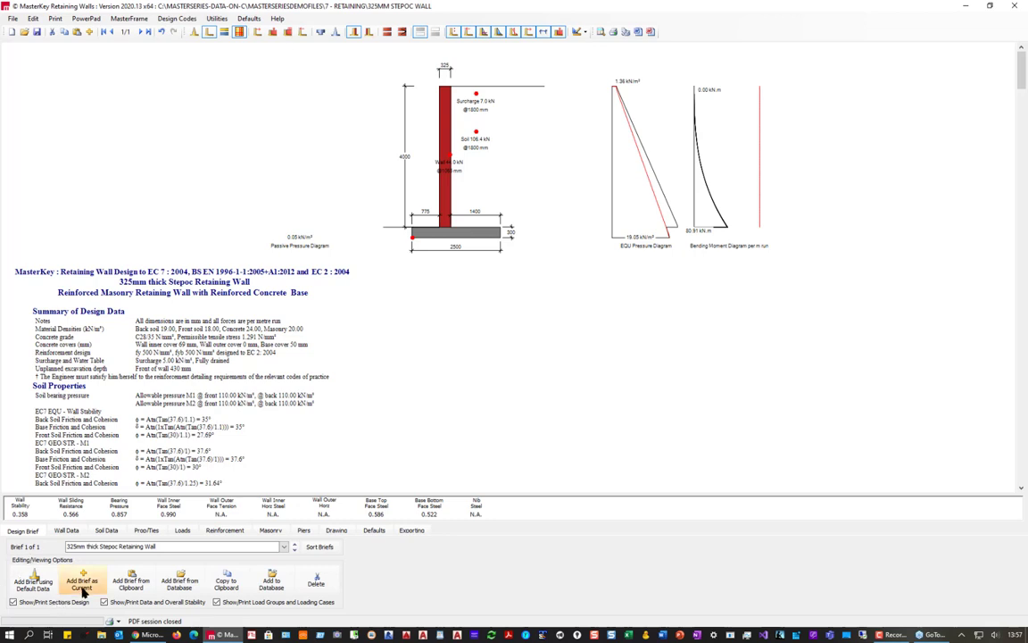
click(183, 583)
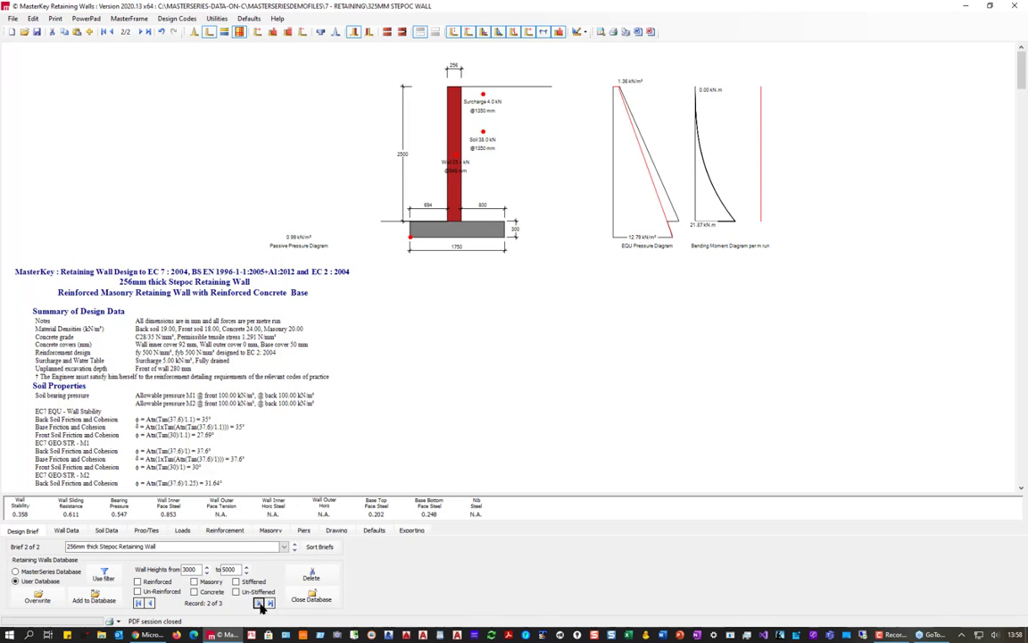
click(259, 605)
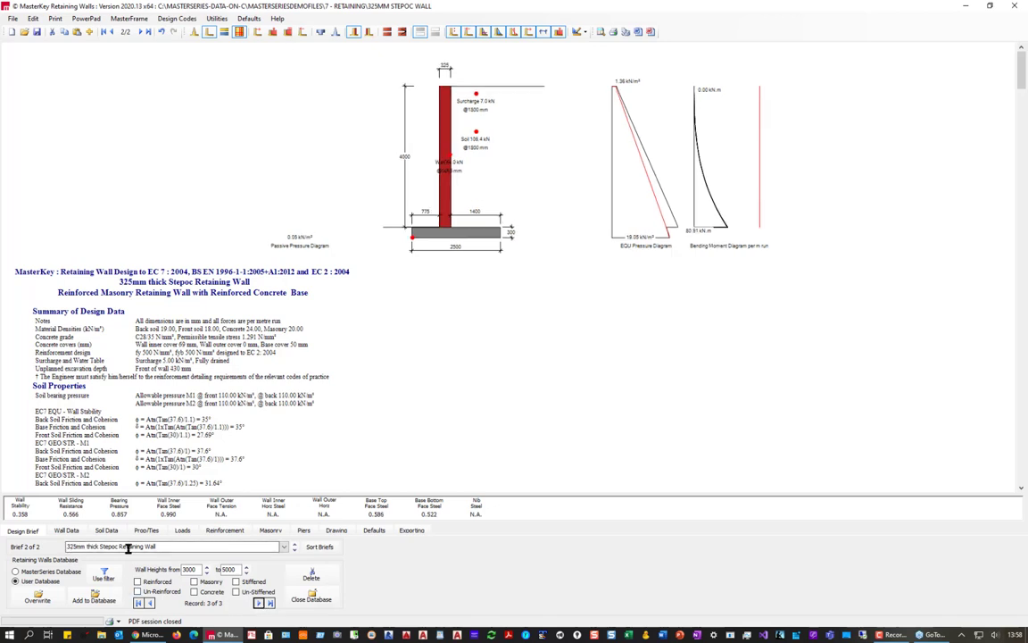
click(330, 600)
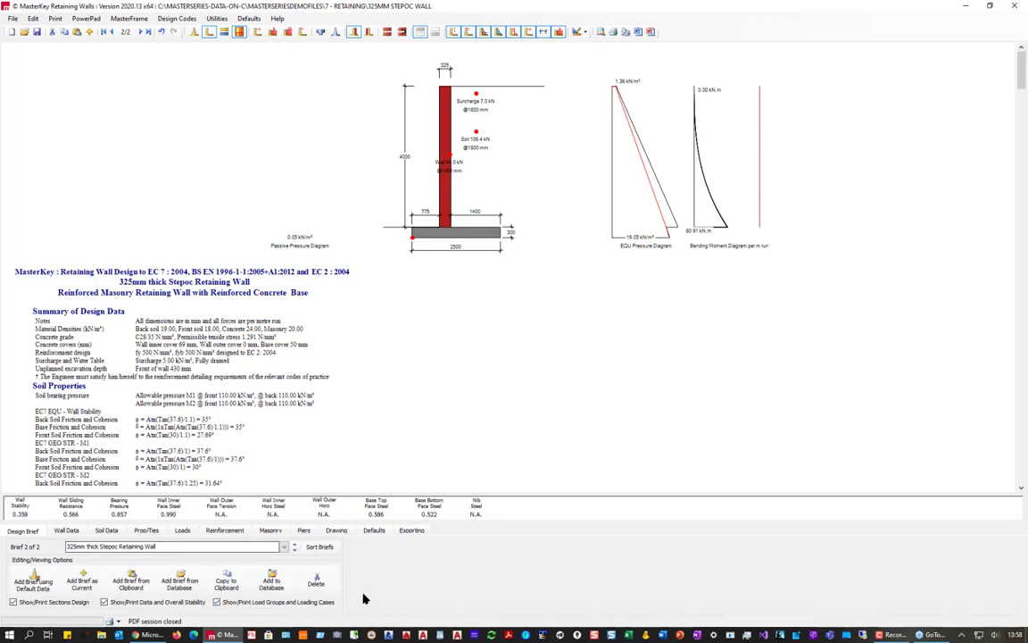
- Close the 325mm Stepoc wall file and open the recent file Retaining Walls Examples.MRW
click(402, 120)
click(1014, 6)
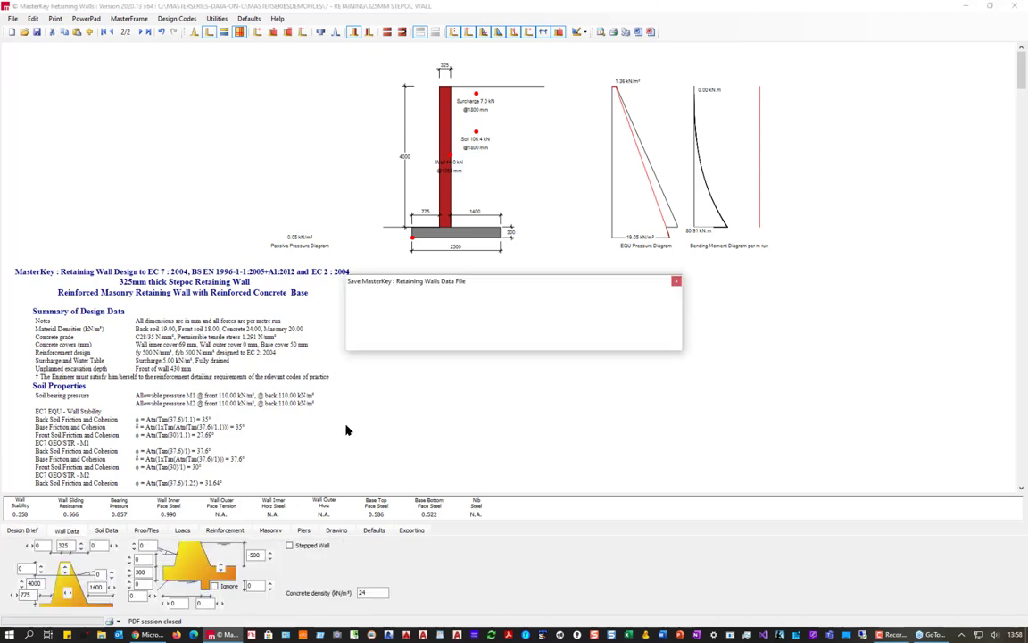
click(471, 342)
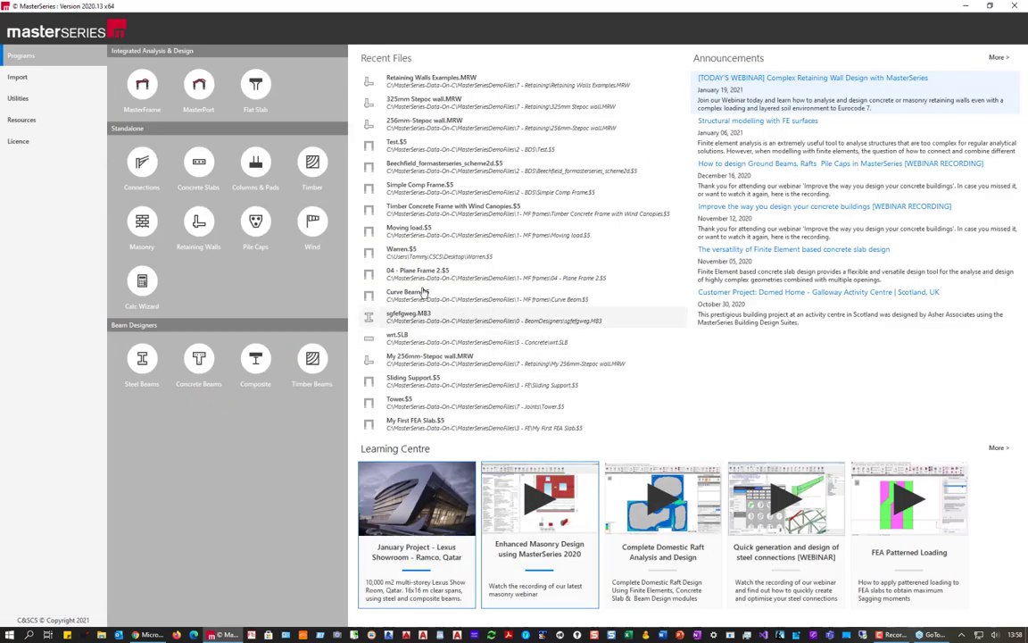
click(432, 79)
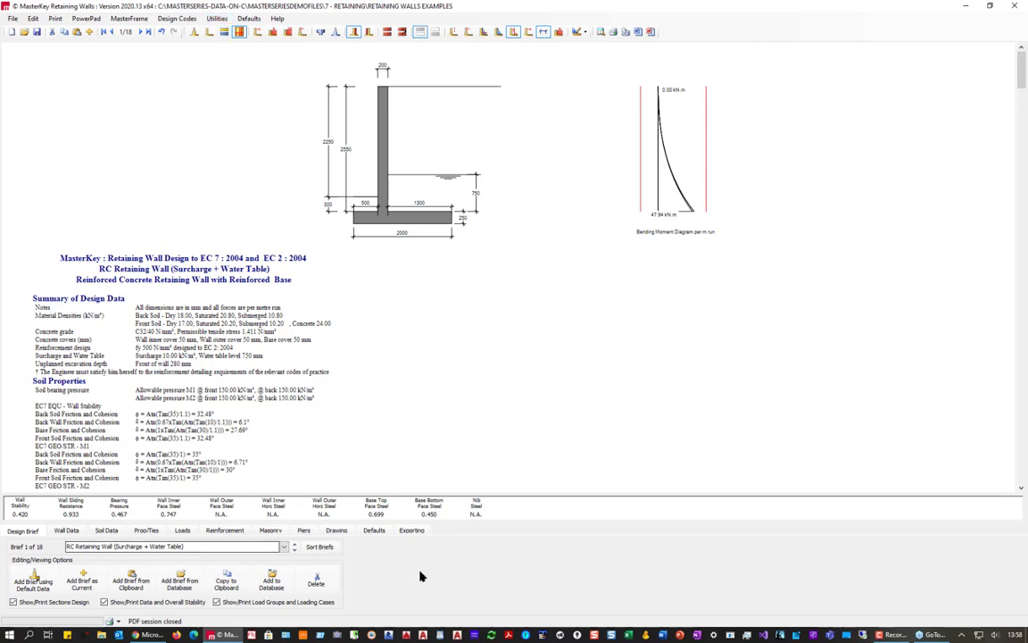
- Configure the export details with base reinforcement style Open Link & St. T, length 5000 and minimum bar lap 600
click(411, 532)
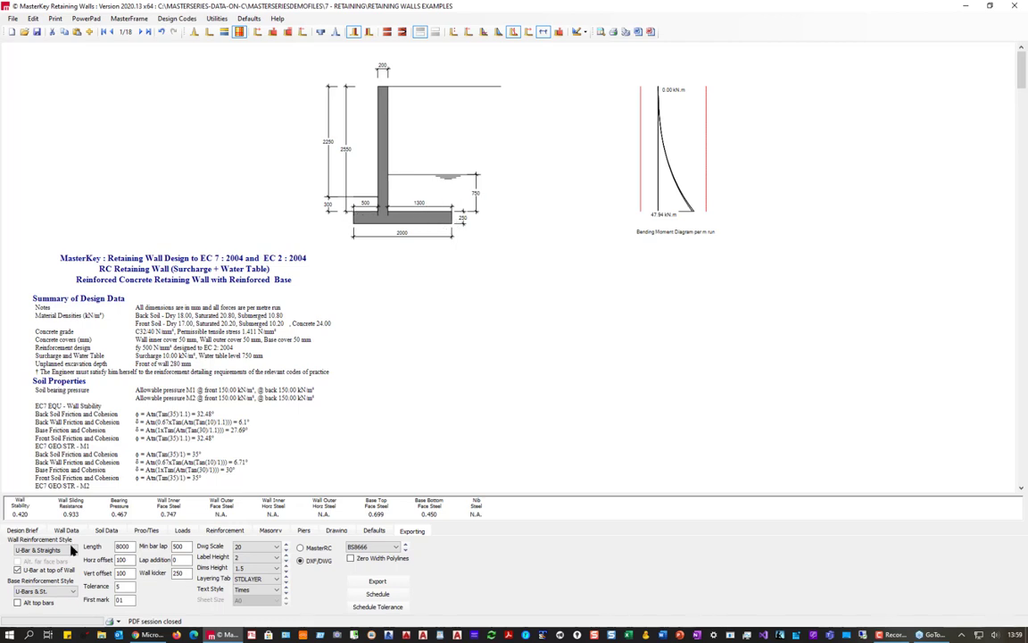
click(73, 591)
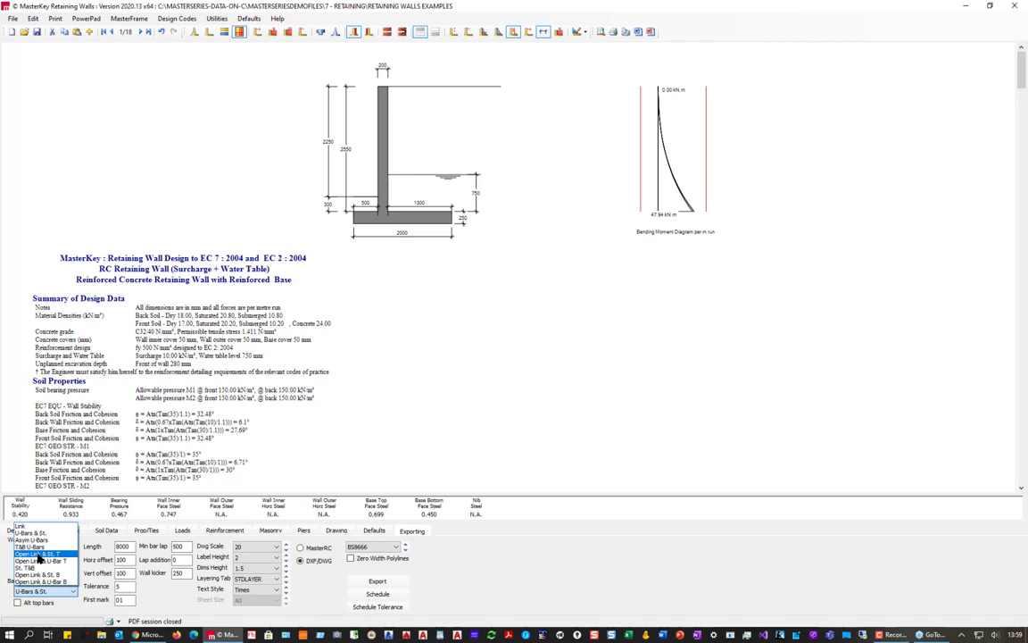
click(38, 555)
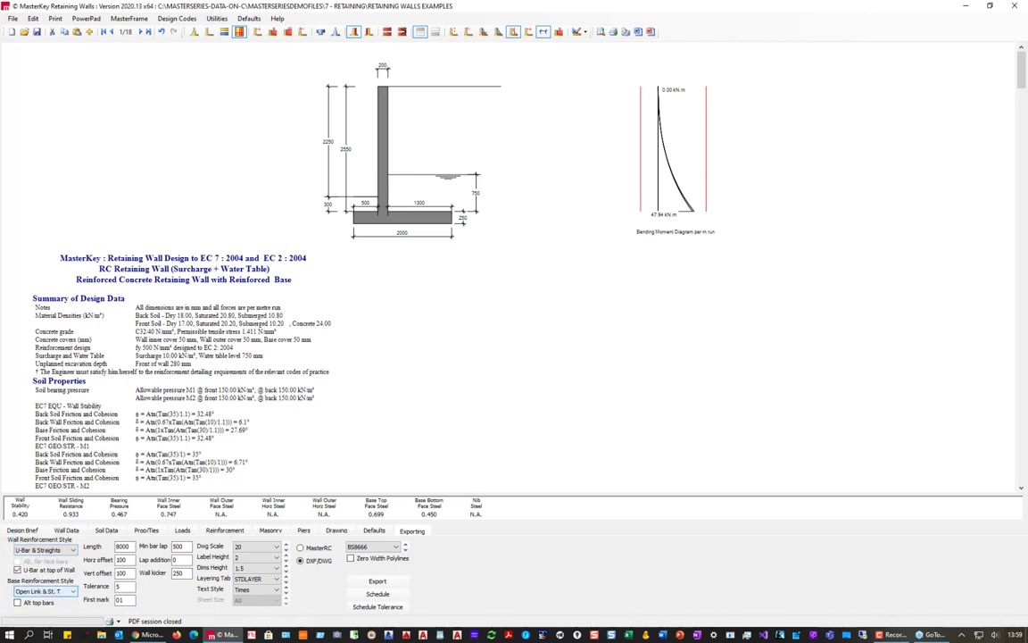
click(116, 548)
double_click(122, 547)
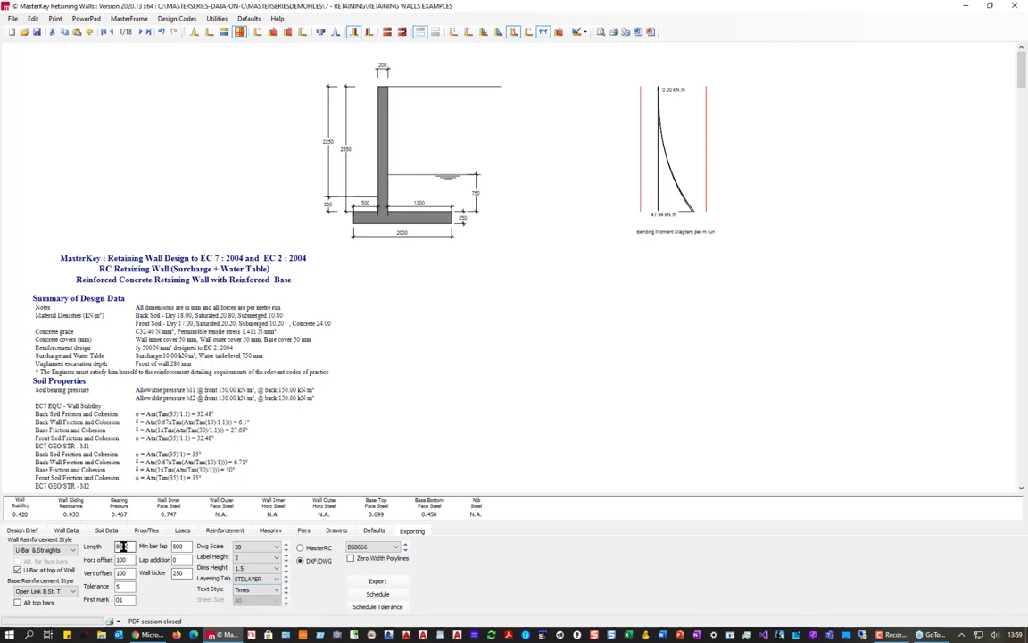
text(1000)
mouse_move(147, 635)
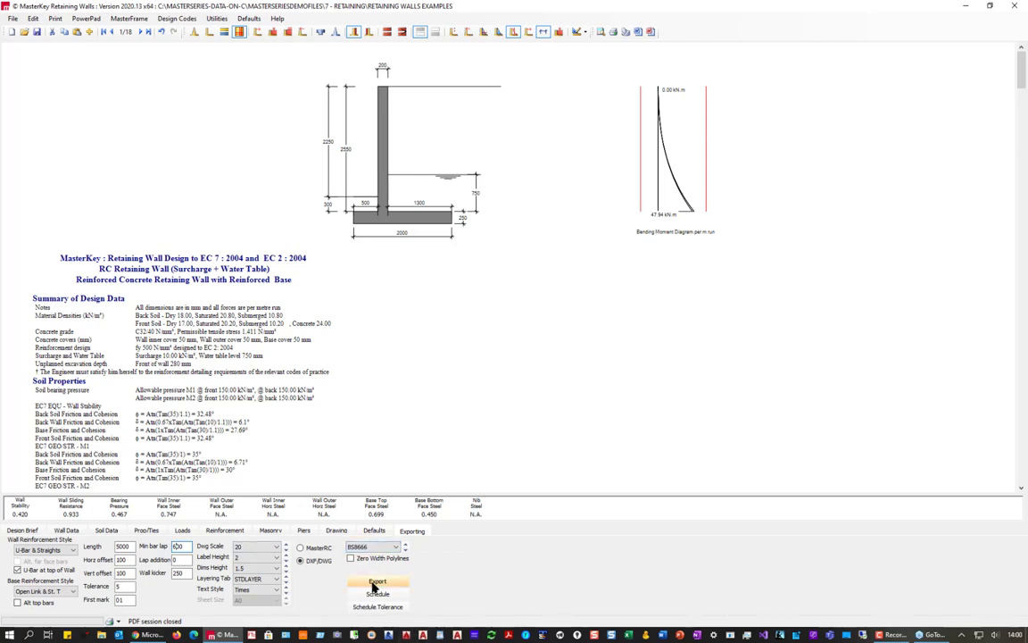
- Export the wall reinforcement as an AutoCAD 2018 DWG that loads in AutoCAD, acknowledging the detailing notice
click(376, 583)
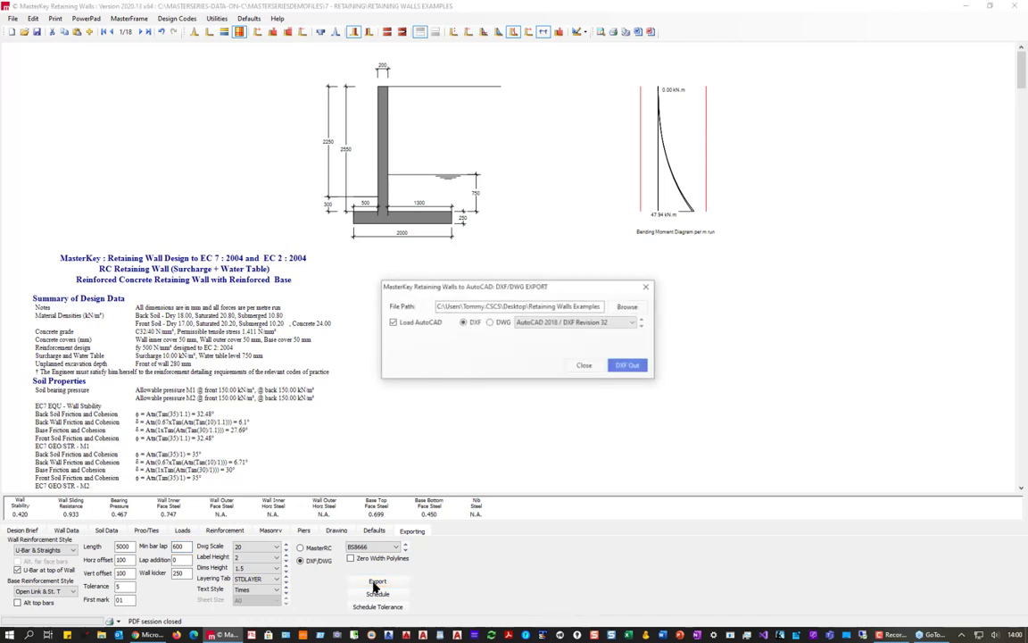
click(489, 323)
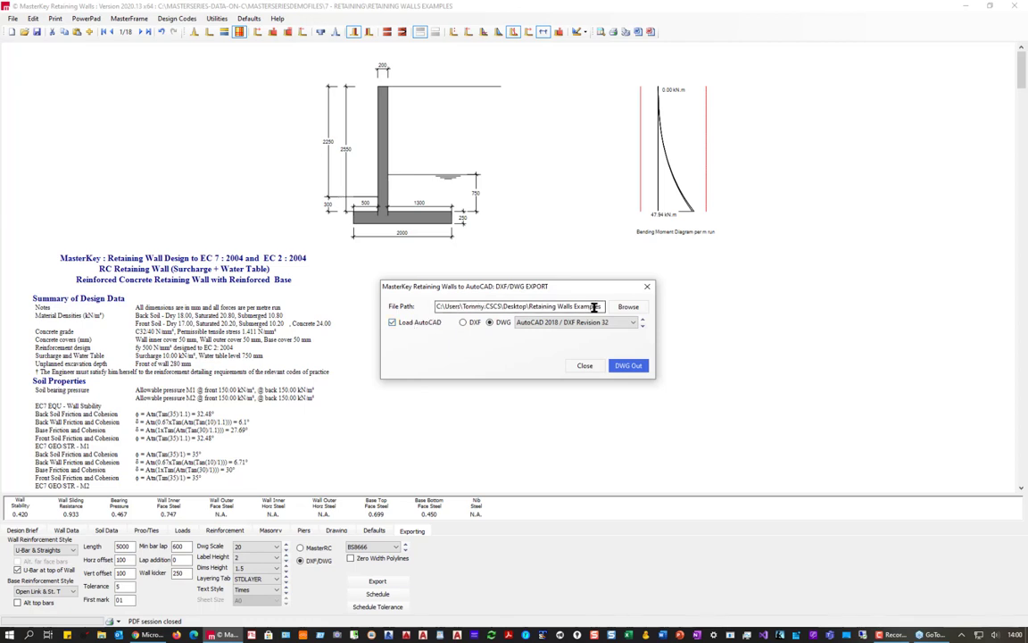
click(627, 365)
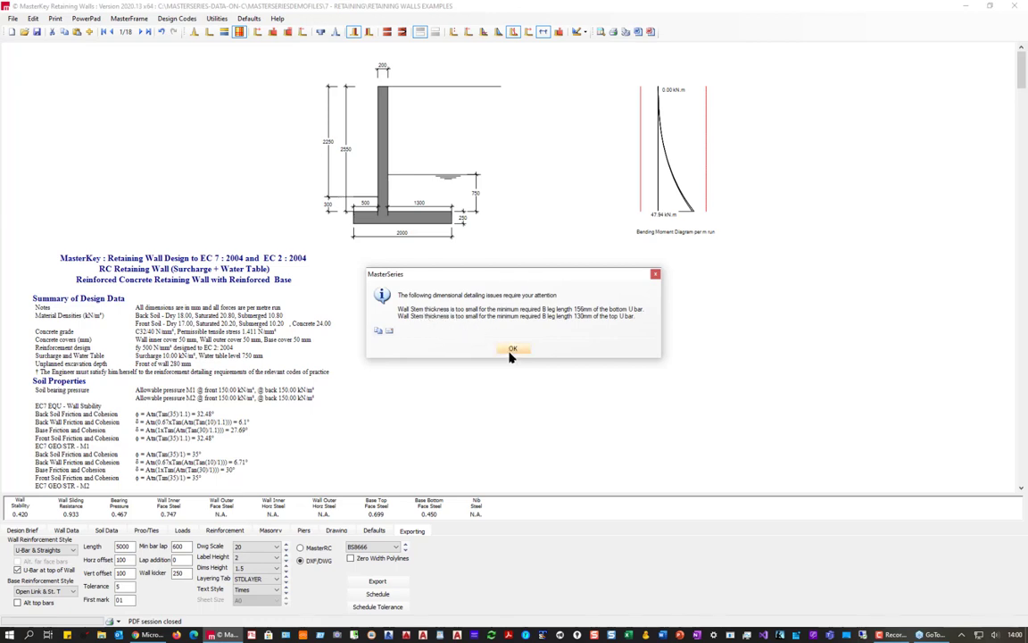
click(512, 351)
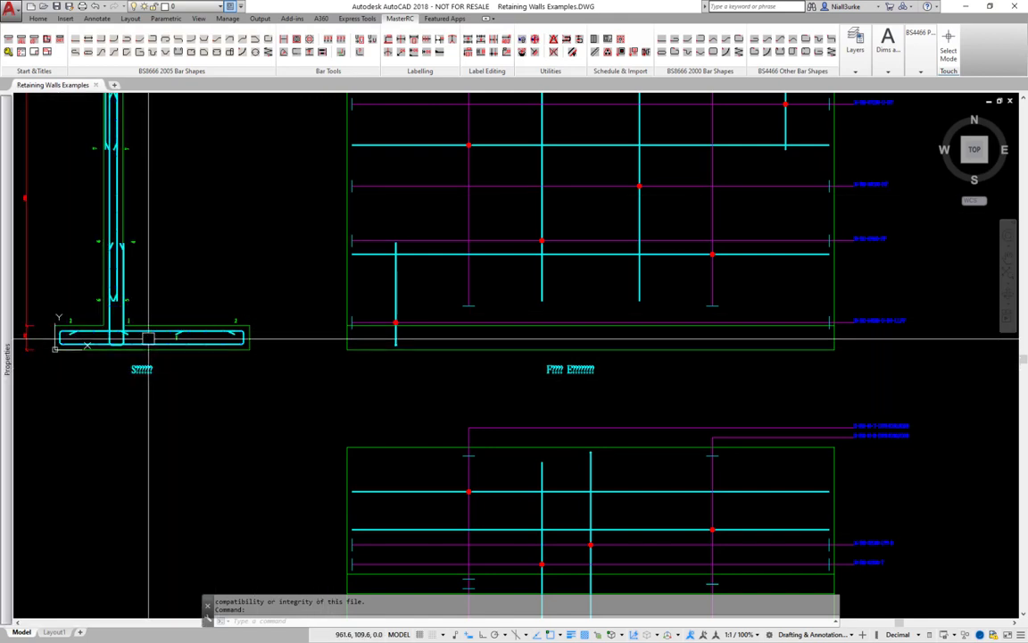
- Move one blue bar dot from the lower row of the wall base section down below the base
scroll(148, 338, up, 2)
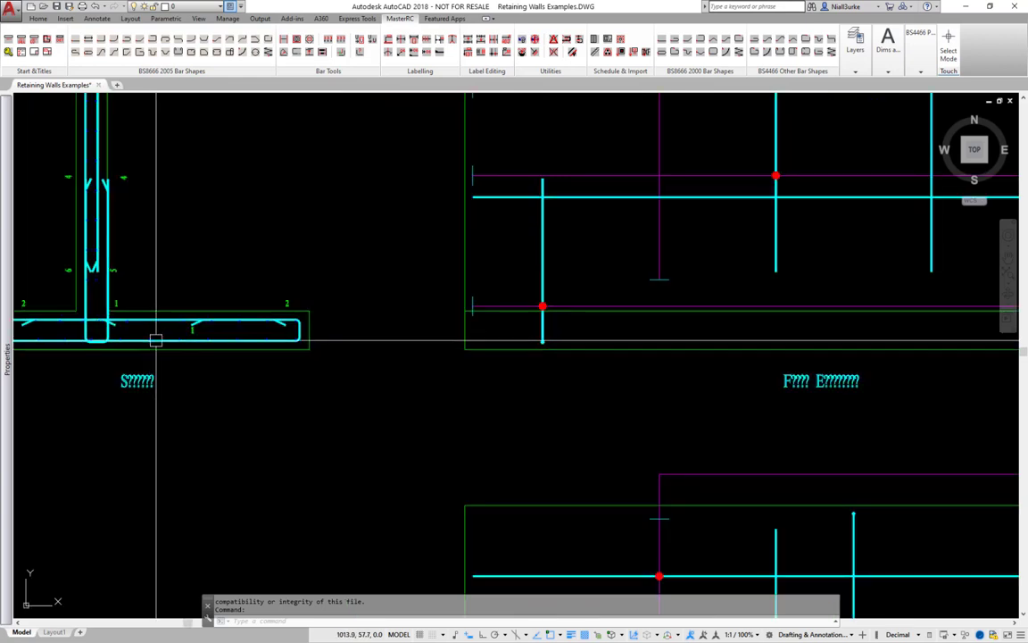
click(153, 339)
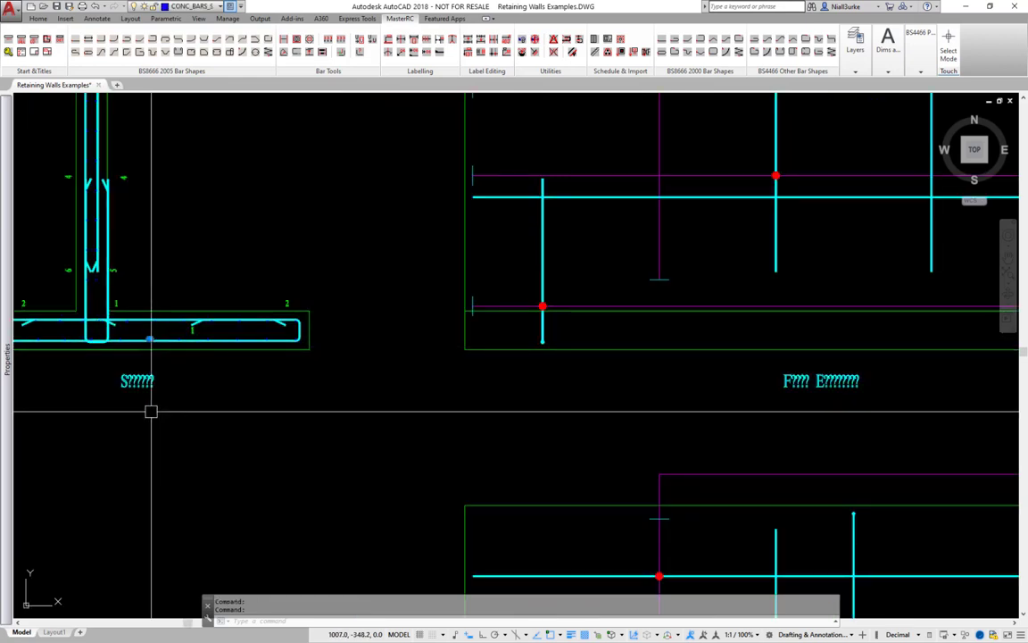
click(150, 338)
click(149, 355)
click(150, 358)
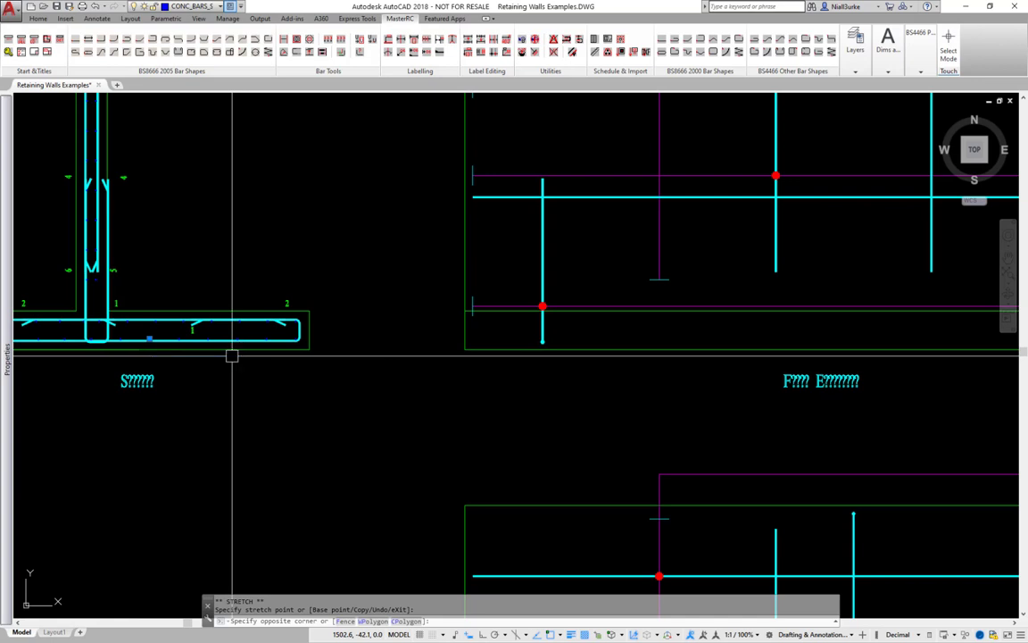
key(Escape)
scroll(193, 362, up, 2)
scroll(198, 362, up, 2)
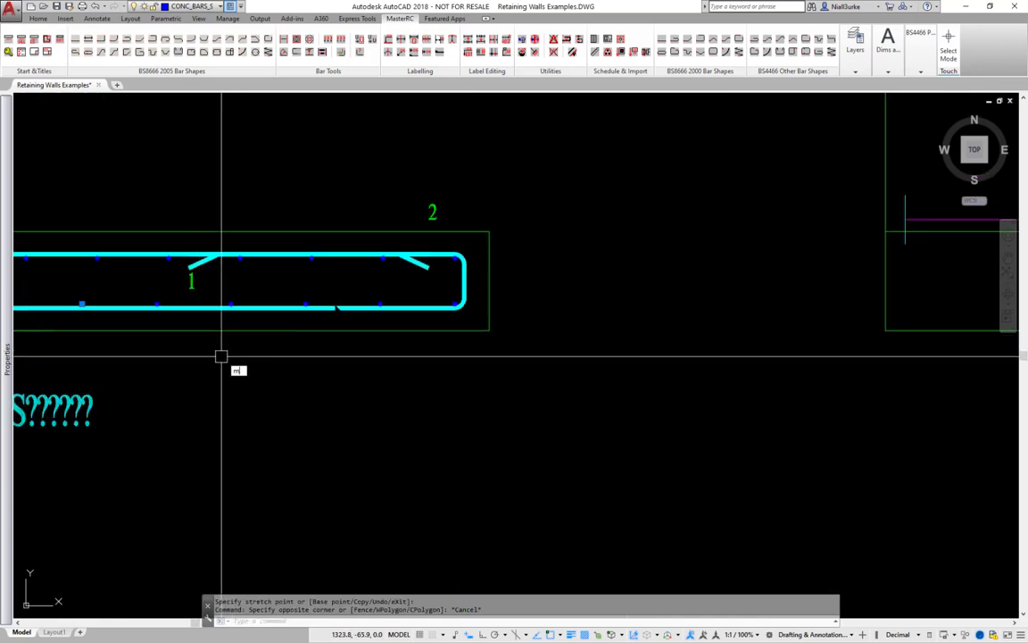
text(m)
key(Return)
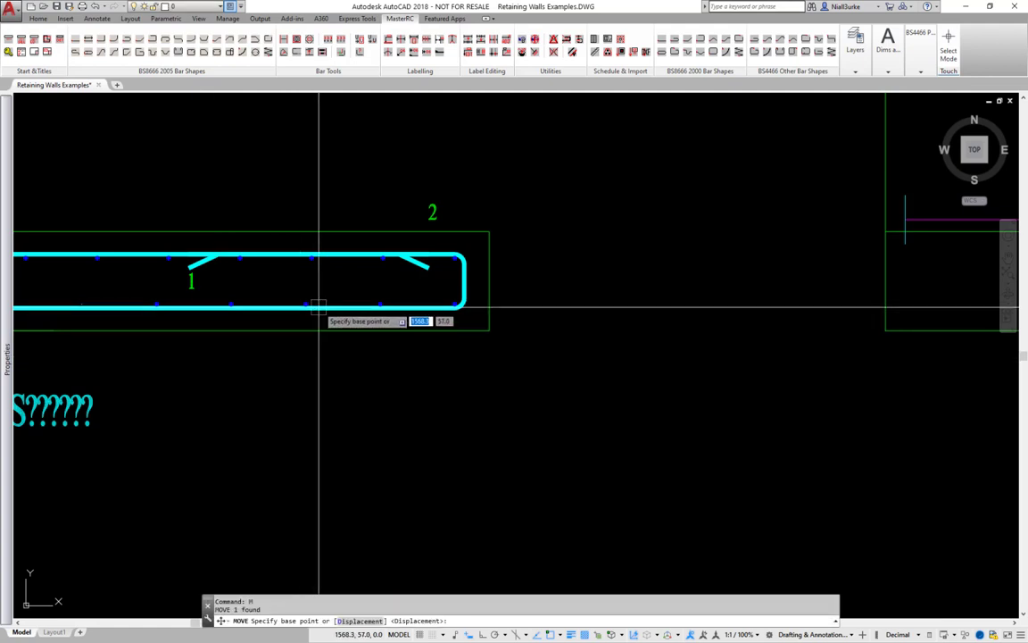
click(314, 308)
key(Return)
click(455, 307)
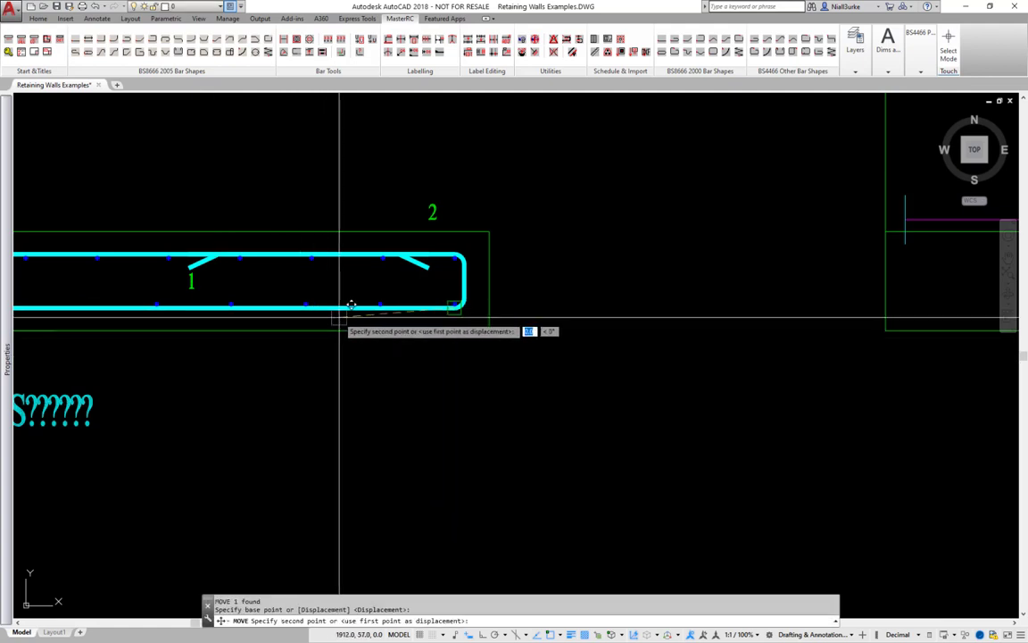
click(466, 366)
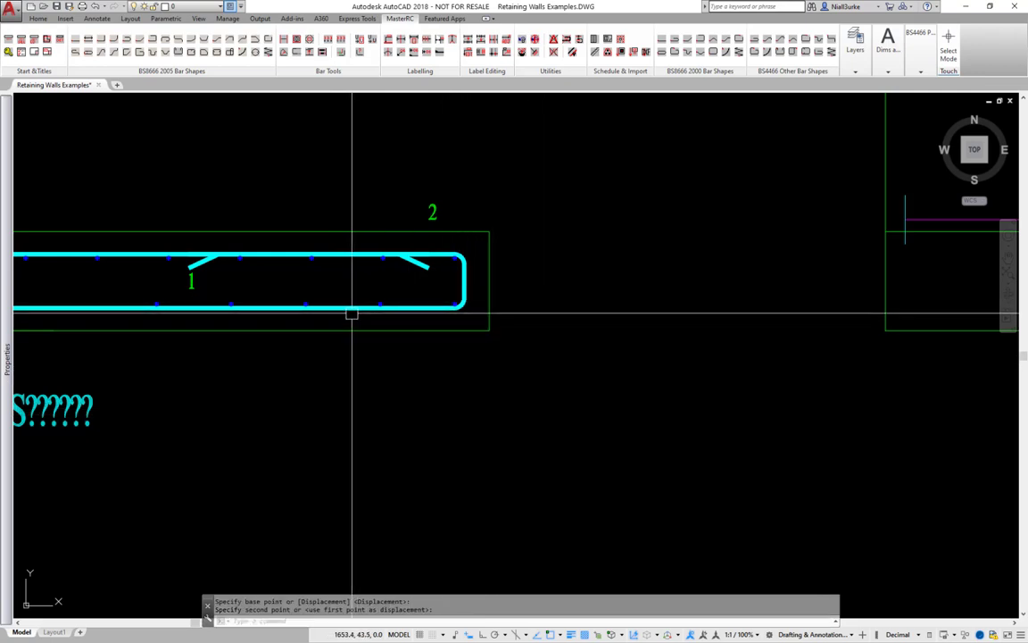
- Move the base's open link bar straight down so it sits just below the base outline in the section
text(move)
key(Return)
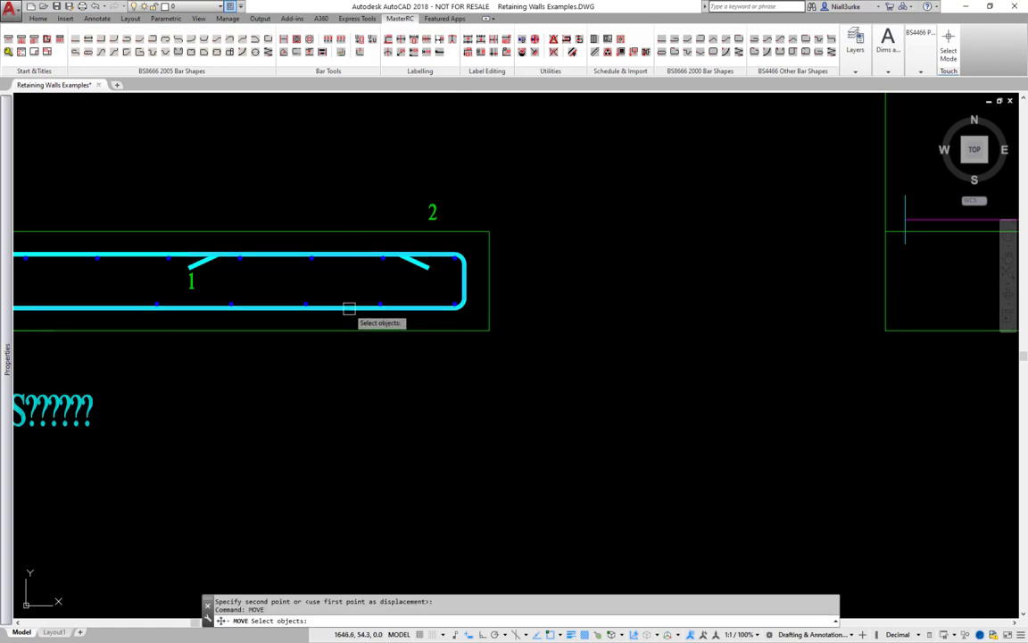
click(352, 313)
key(Return)
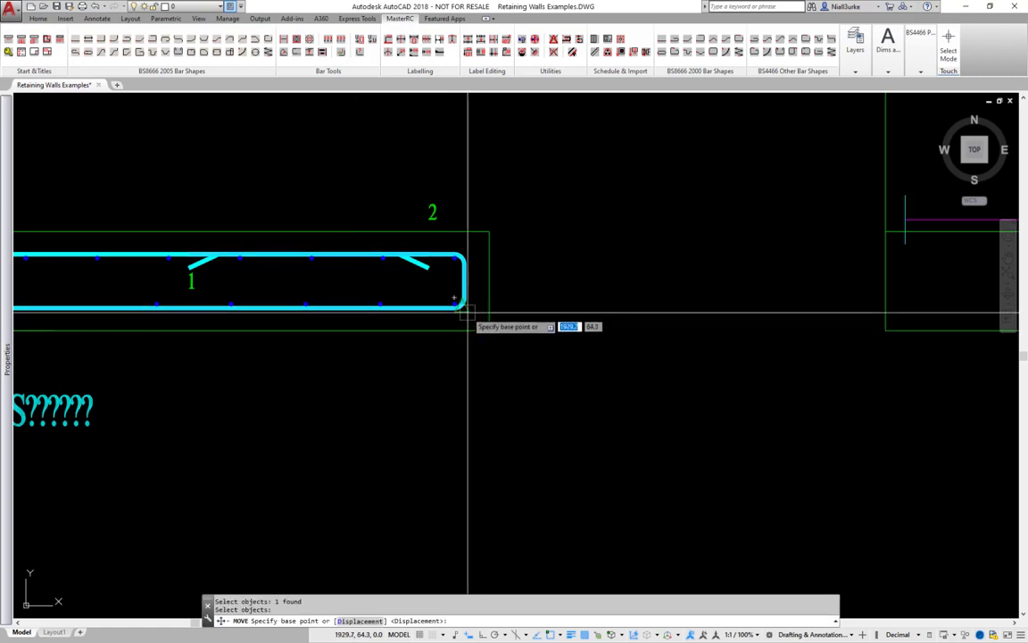
click(462, 307)
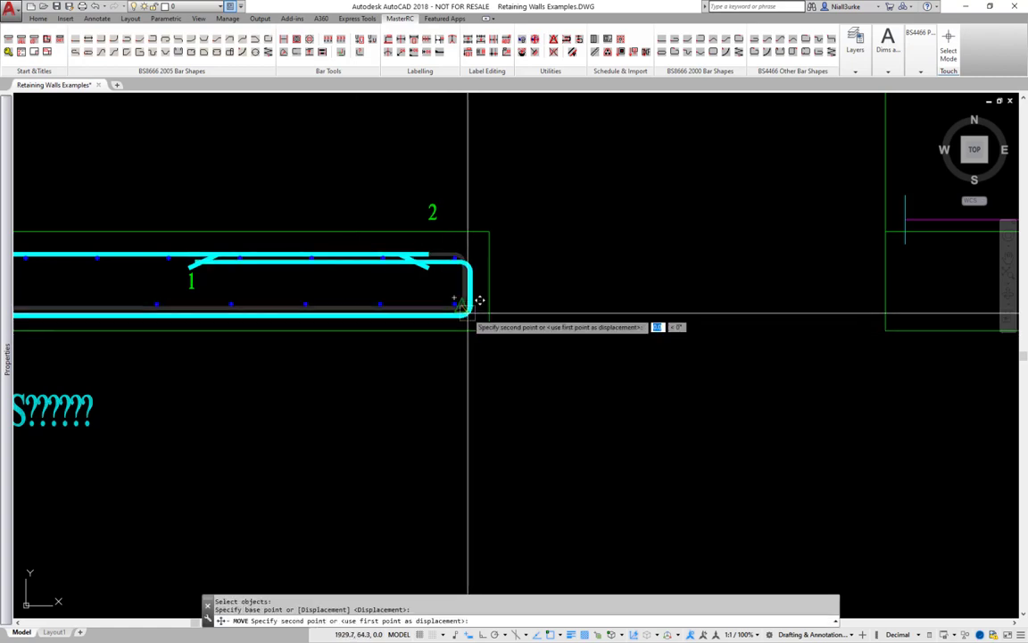
click(474, 399)
- Examine the wall section, front elevation and plan view of the exported reinforcement drawing
scroll(264, 395, down, 5)
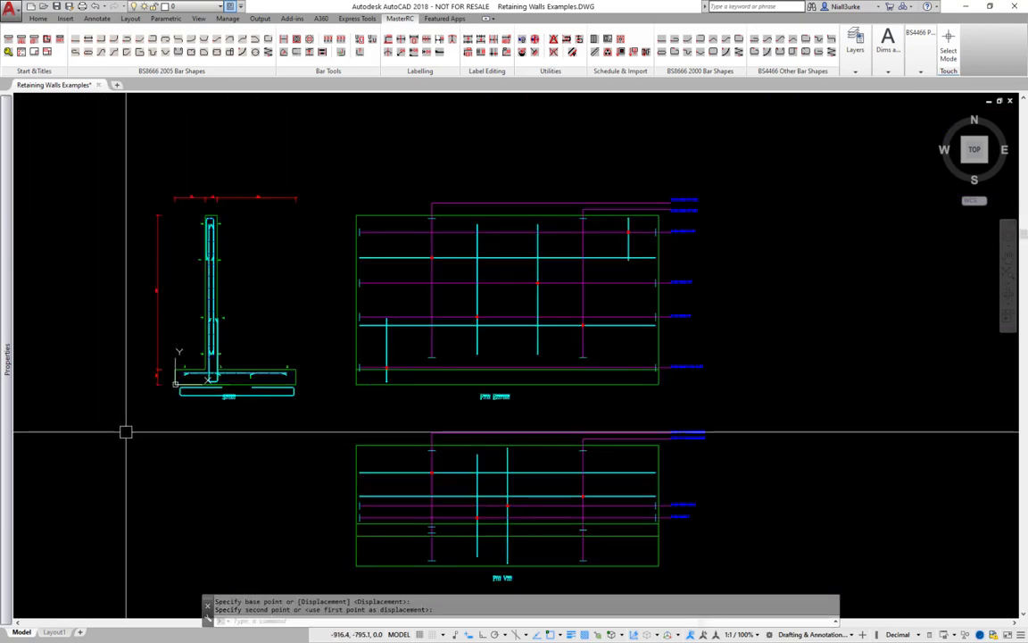
scroll(185, 417, up, 4)
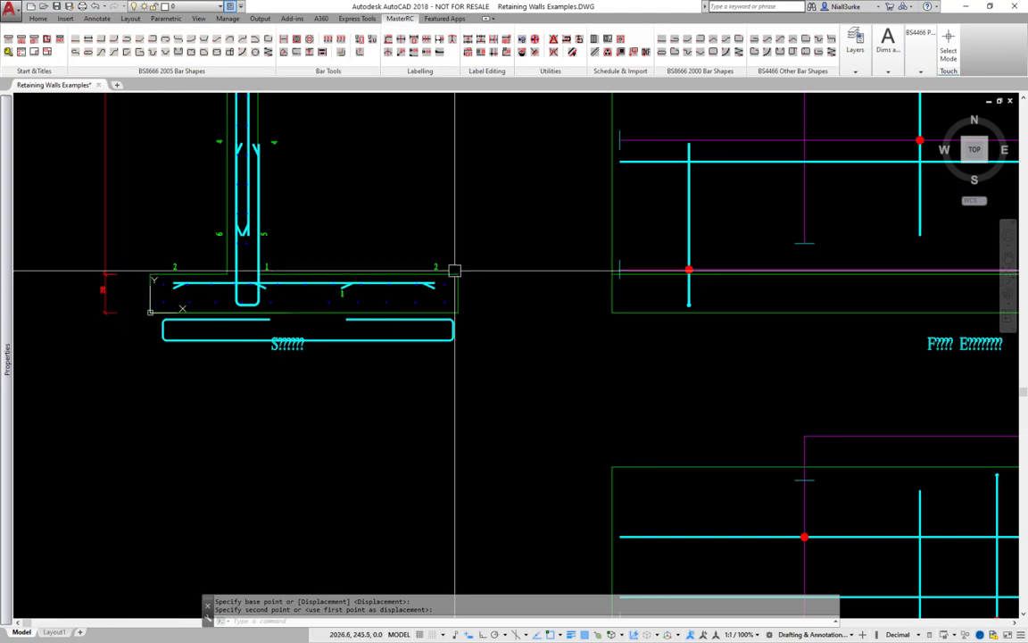
mouse_move(7, 352)
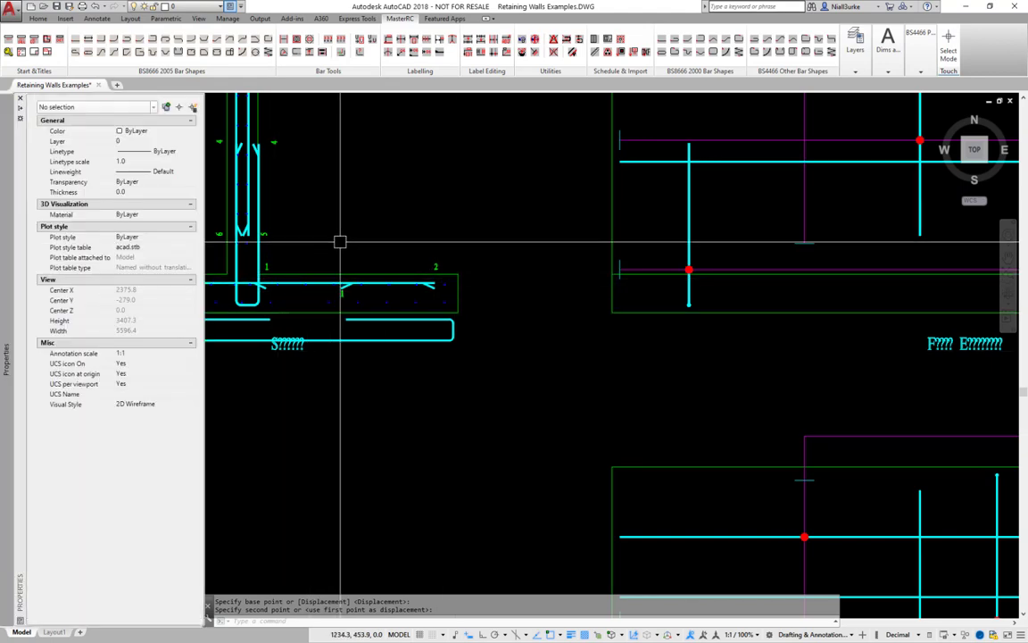
mouse_move(329, 225)
mouse_down()
mouse_move(386, 505)
mouse_move(342, 413)
mouse_move(396, 419)
mouse_up()
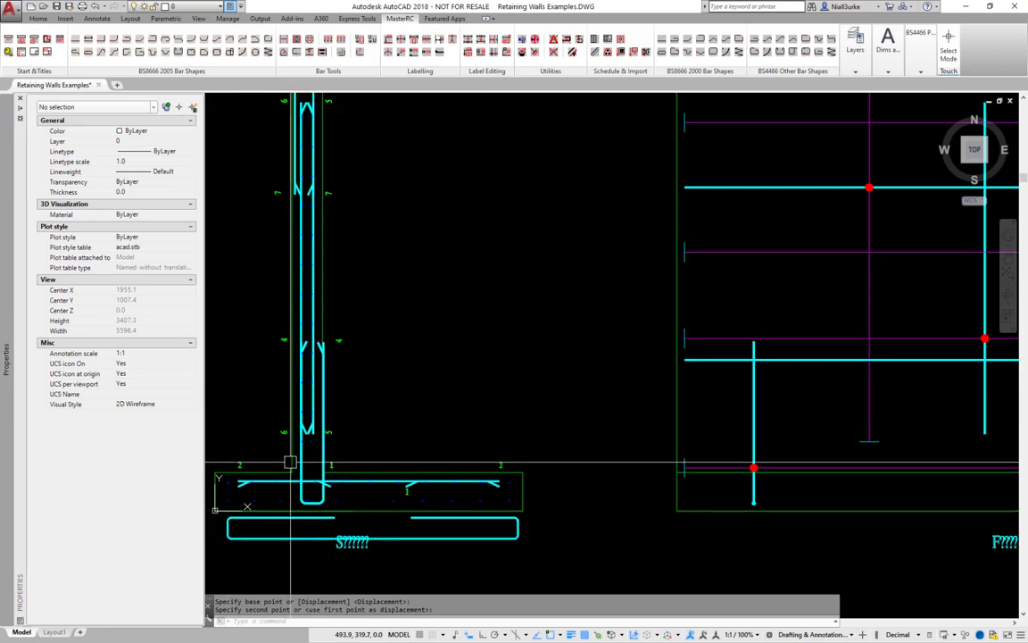
scroll(437, 447, down, 6)
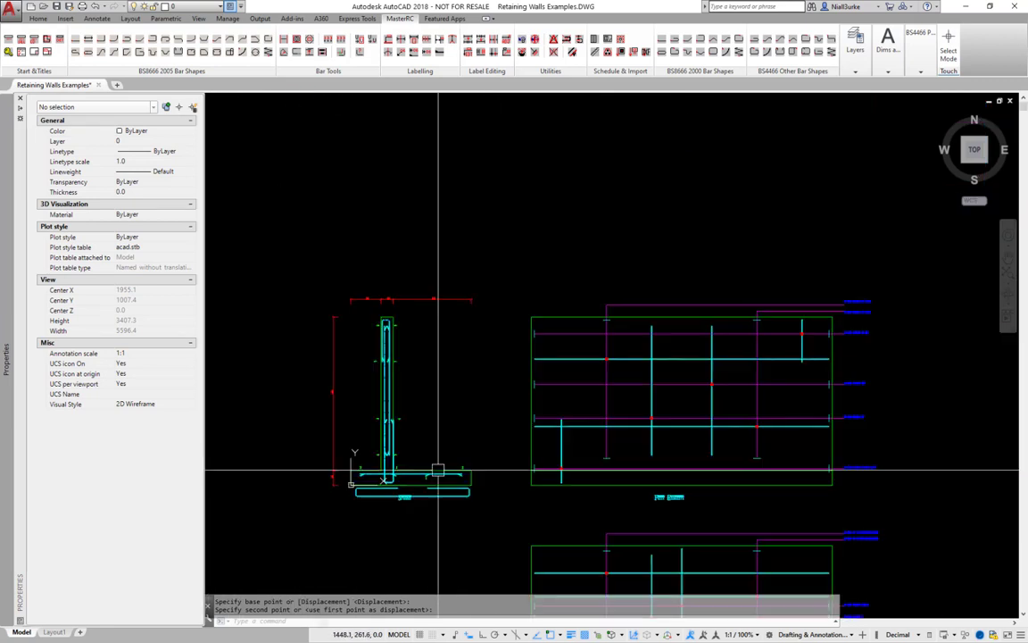
scroll(591, 487, up, 4)
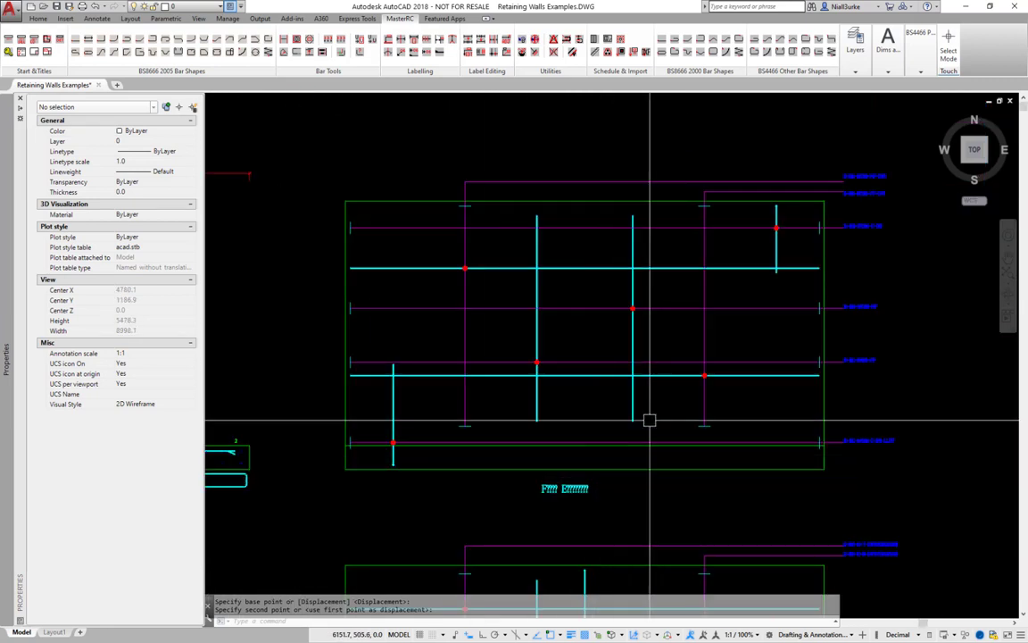
drag(725, 317, 674, 89)
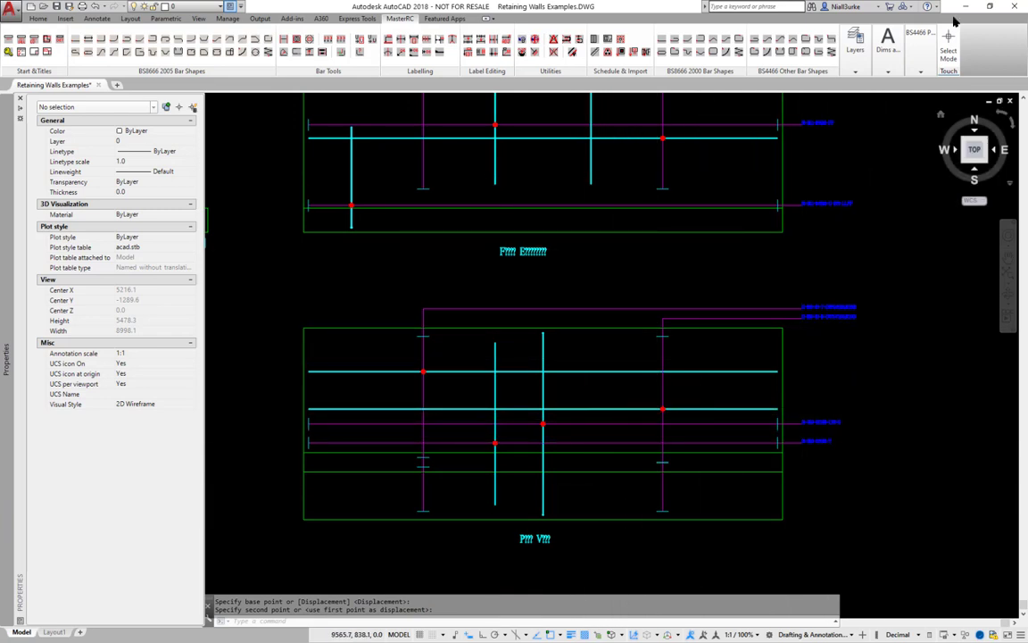
- Hide the object properties and close AutoCAD, saving the changes to Retaining Walls Examples.DWG
key(ctrl+1)
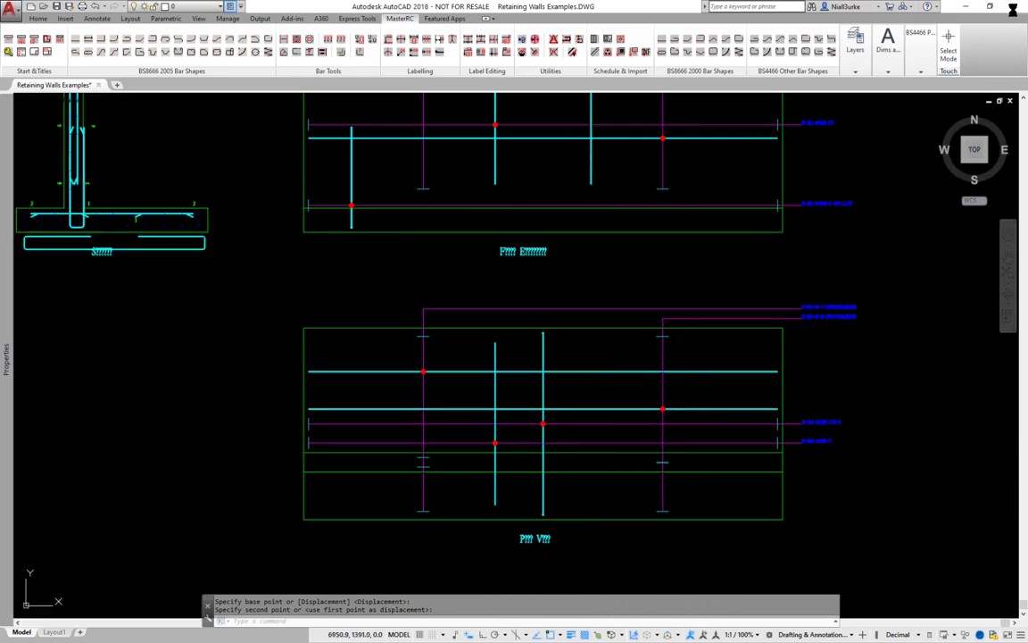
click(1013, 8)
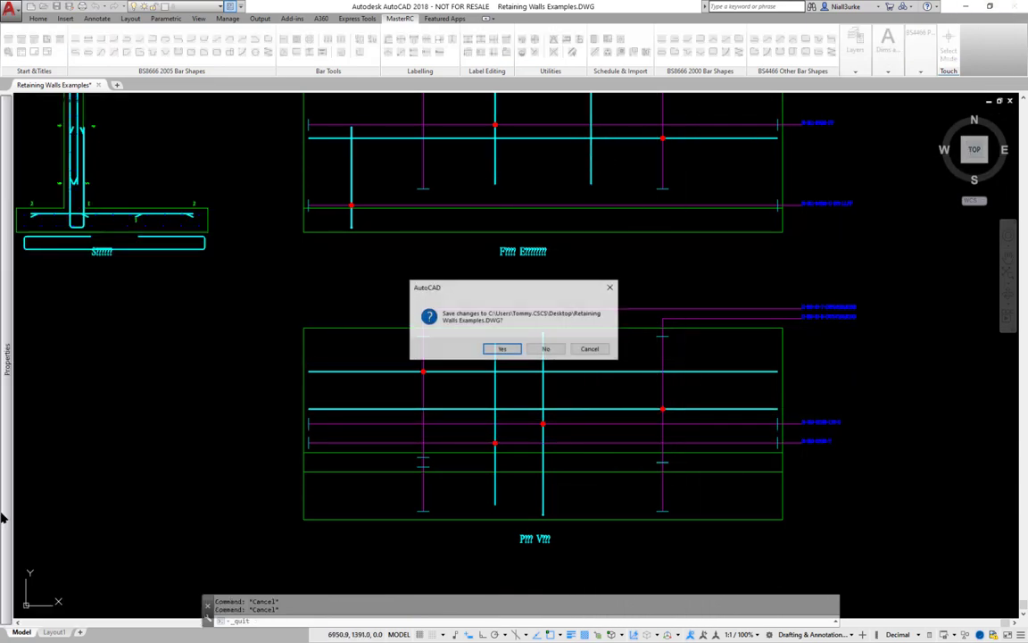
click(502, 349)
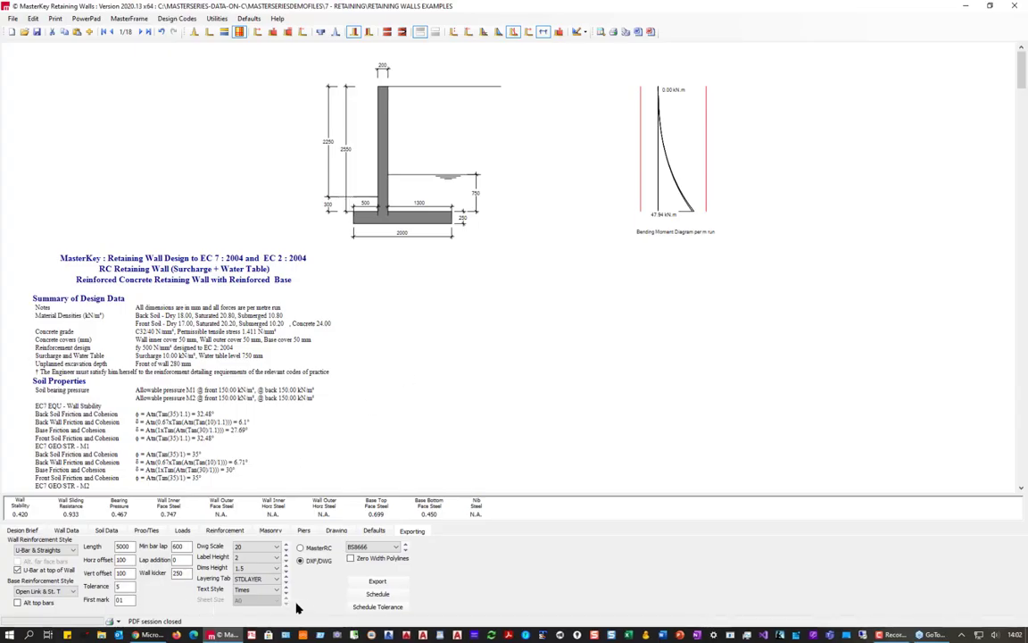
- Generate the wall's bar schedule, acknowledging the detailing notice, review it in the schedule view and close the scheduler
click(377, 593)
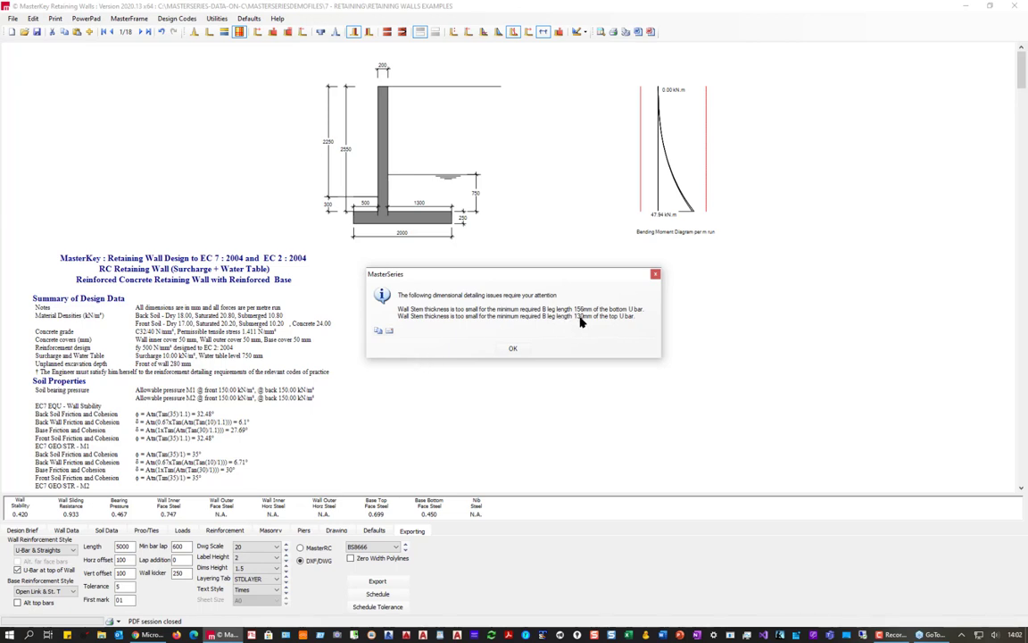
click(515, 349)
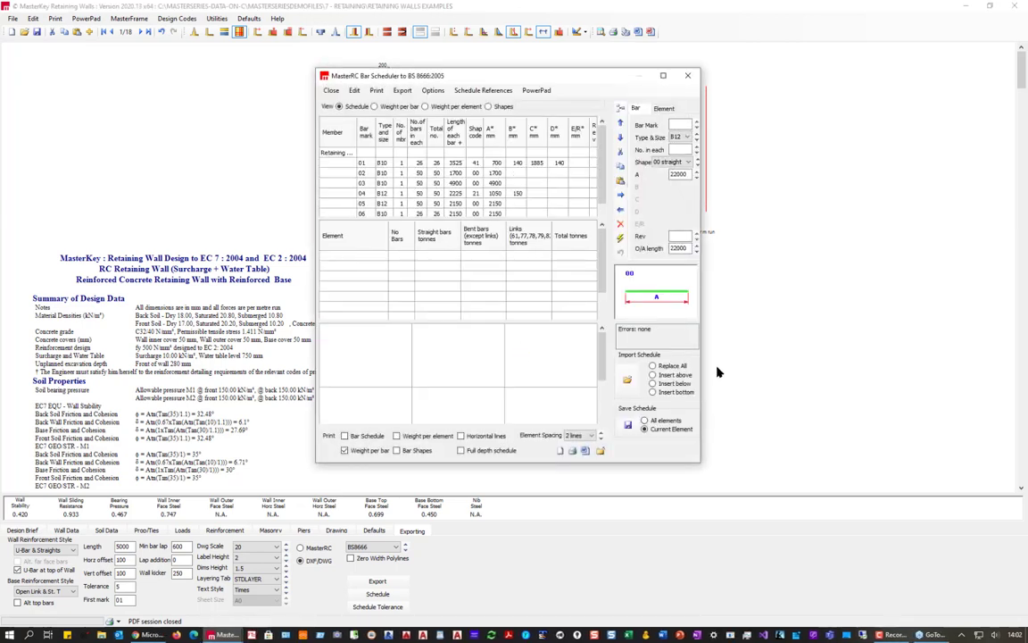
click(390, 106)
click(359, 107)
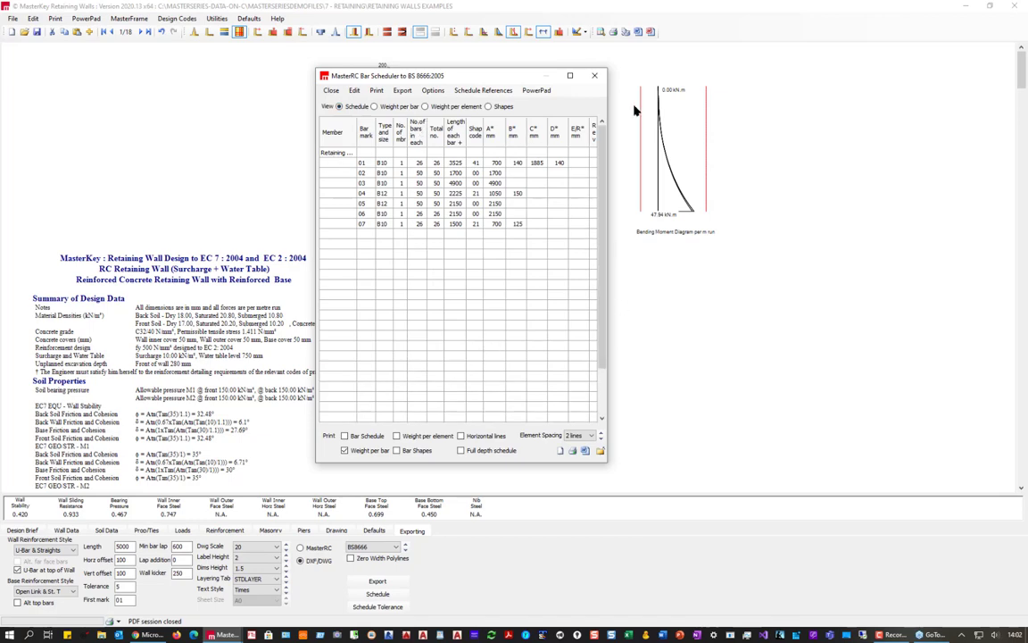
click(594, 75)
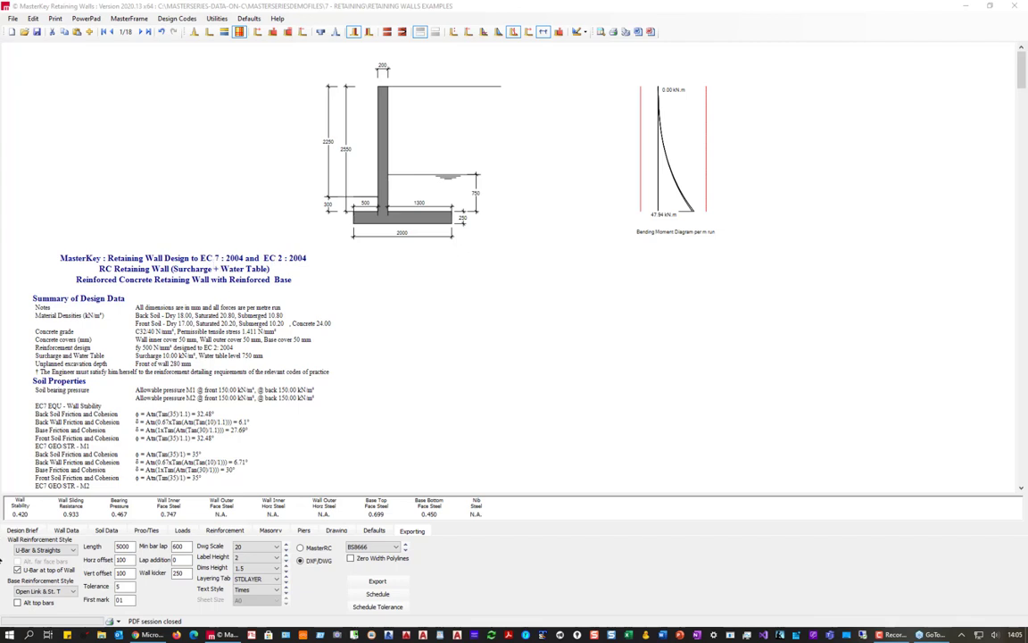
- Add a nib 200 mm wide and 250 mm deep under the base, with its position set to 2000 mm
click(67, 530)
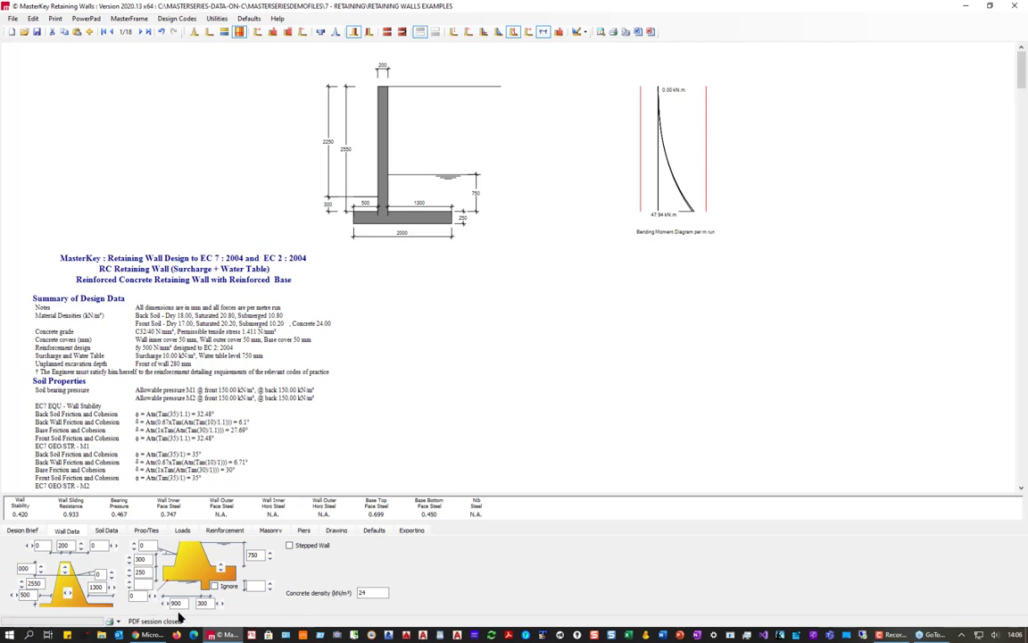
double_click(202, 603)
text(275)
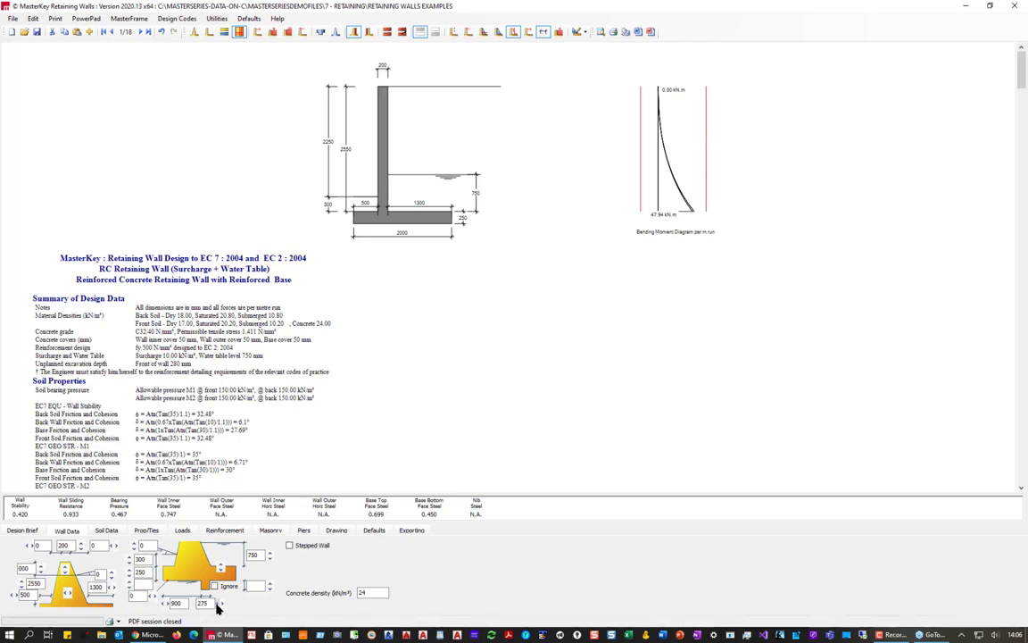
click(217, 606)
double_click(169, 603)
text(200)
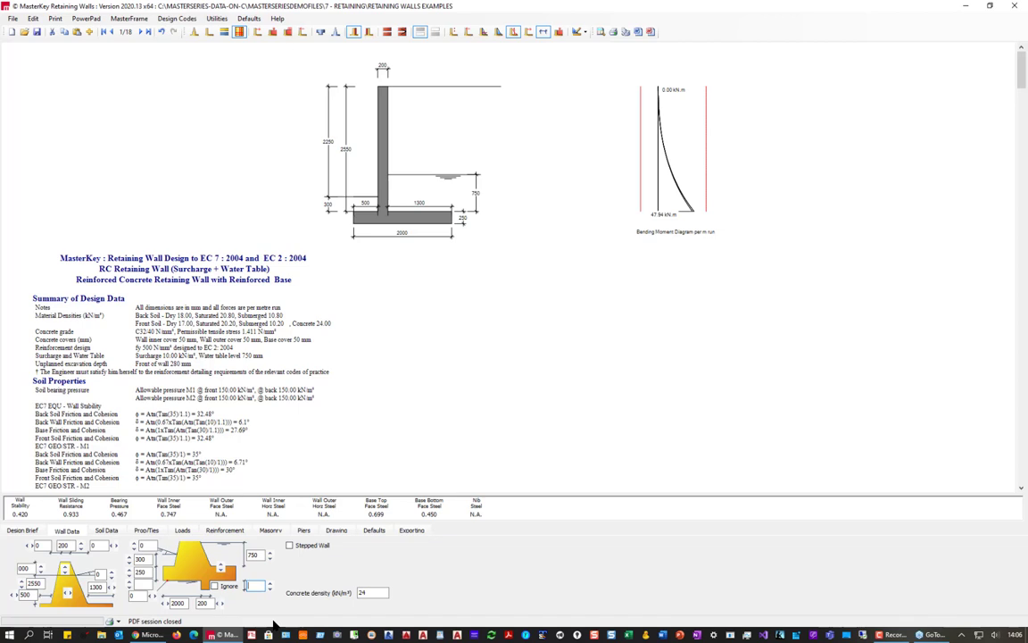
text(50)
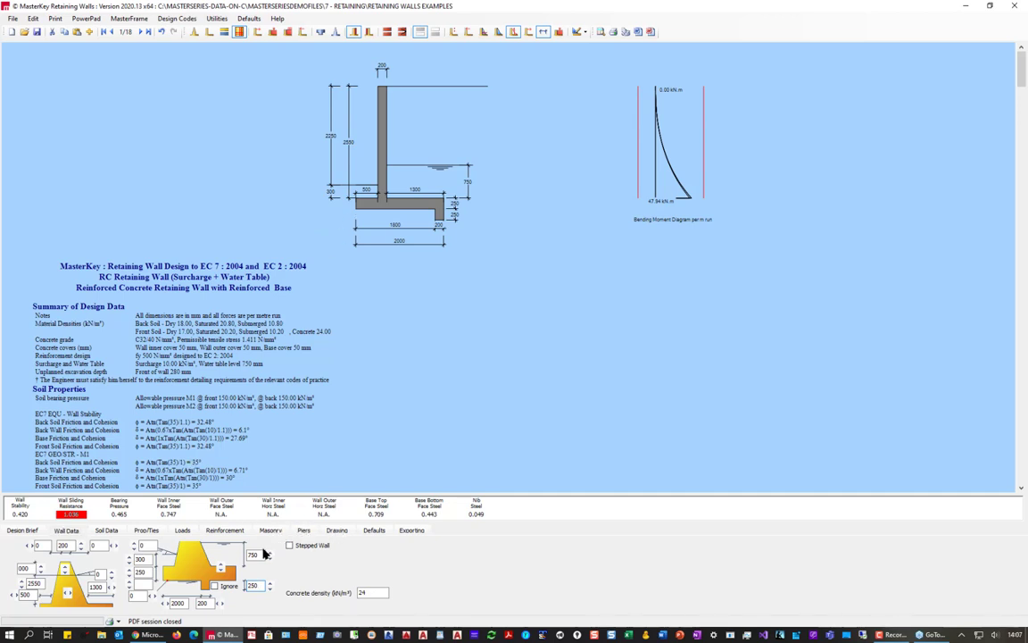
- Auto set the wall drawing to include weights, surcharge, pressures, dimensions, bending moment and line loads
click(337, 530)
click(293, 555)
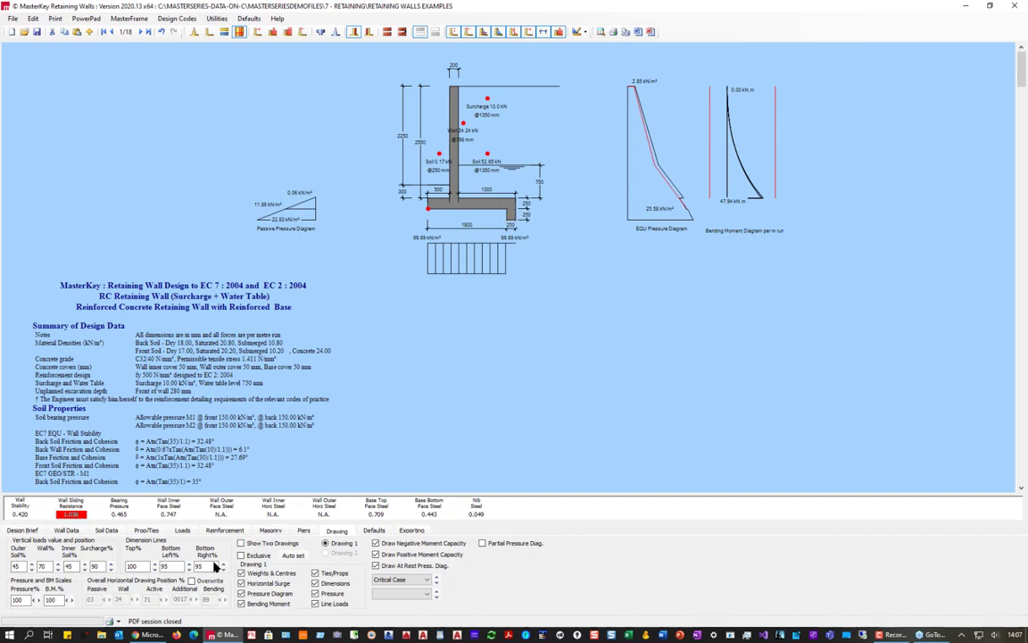
- Relocate the nib to the front end of the base by setting its position to 0
click(66, 530)
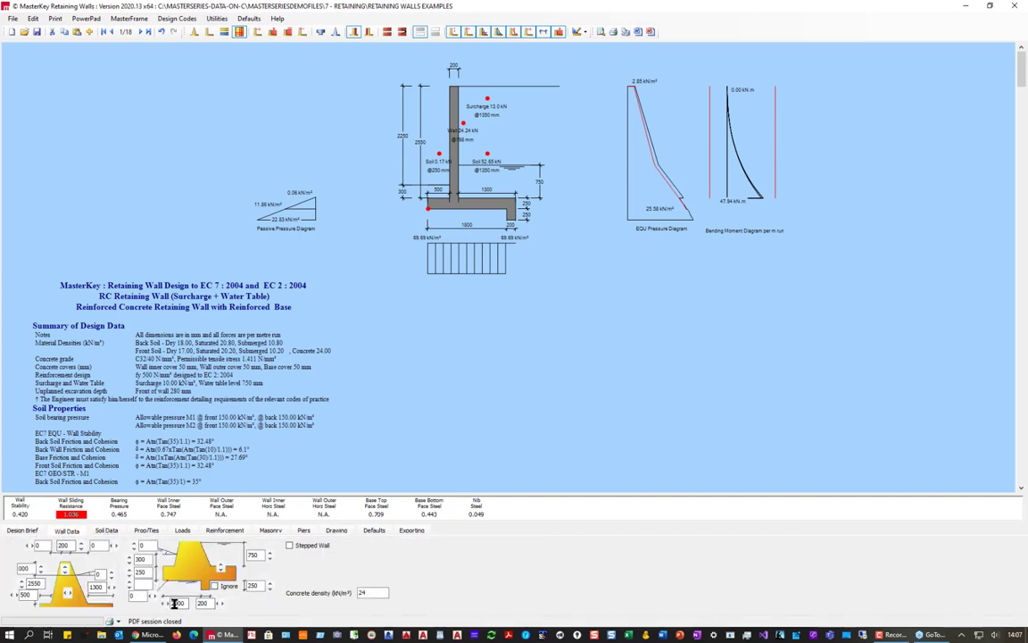
click(174, 602)
text(500)
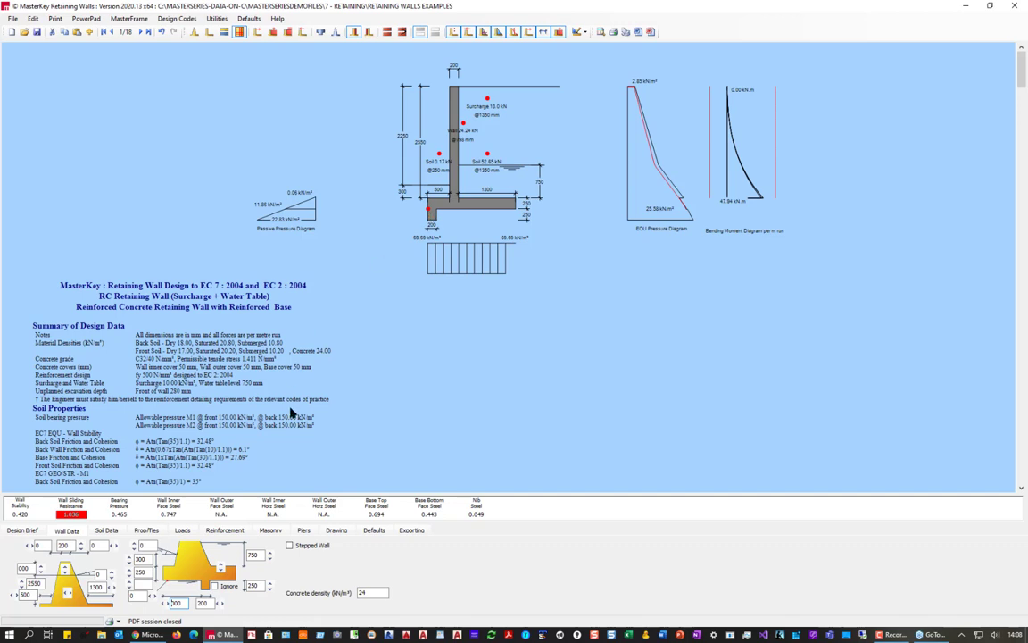
- Reduce the nib depth in 25 mm increments down to 0, removing the nib from the base
click(269, 589)
click(269, 591)
click(269, 591)
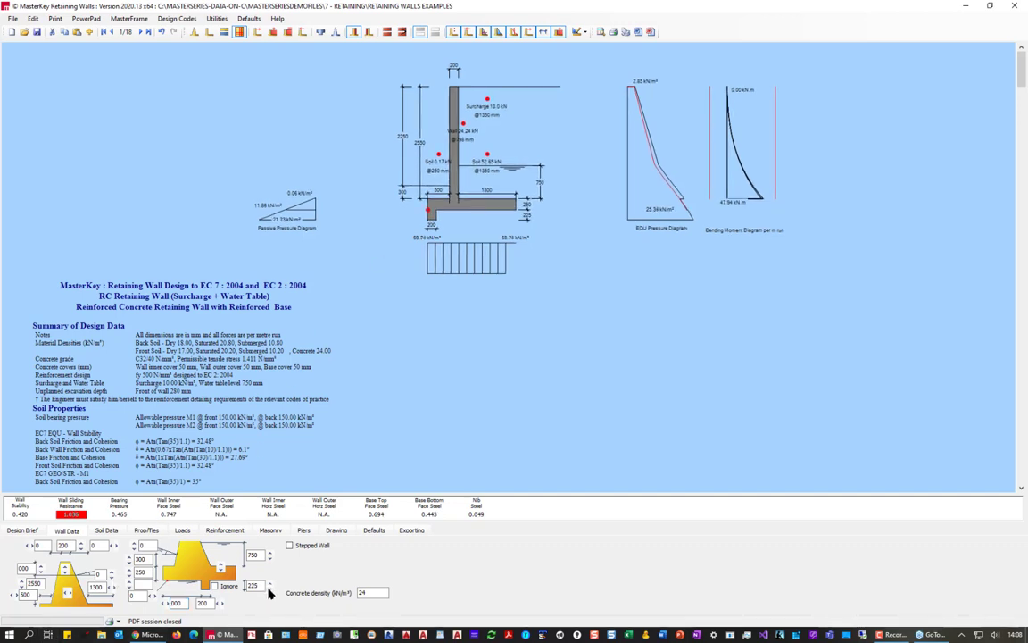
click(268, 592)
click(268, 592)
click(267, 593)
click(267, 593)
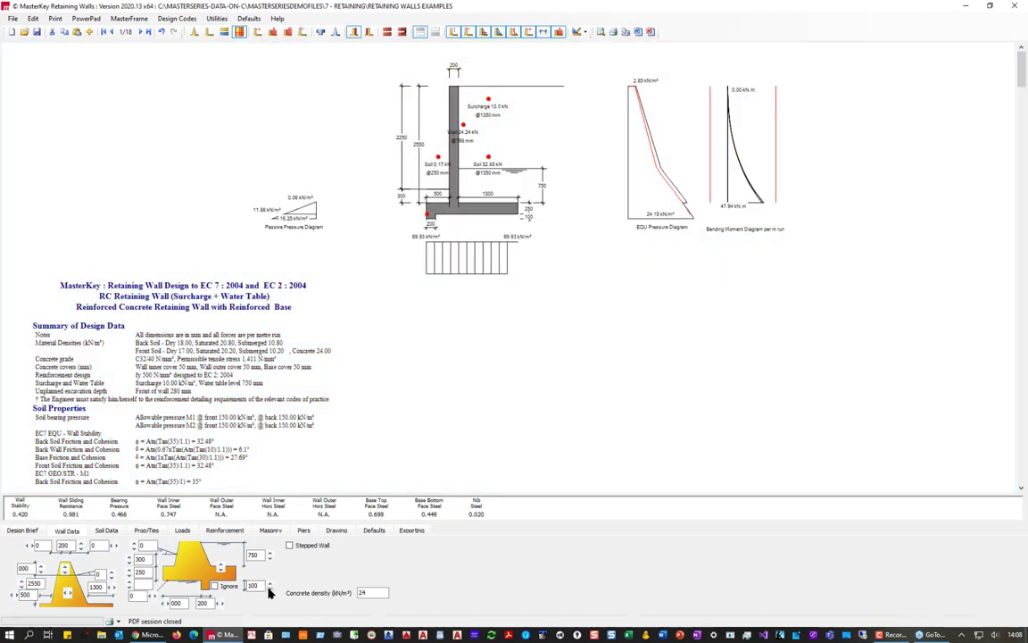
click(268, 591)
click(269, 592)
click(270, 589)
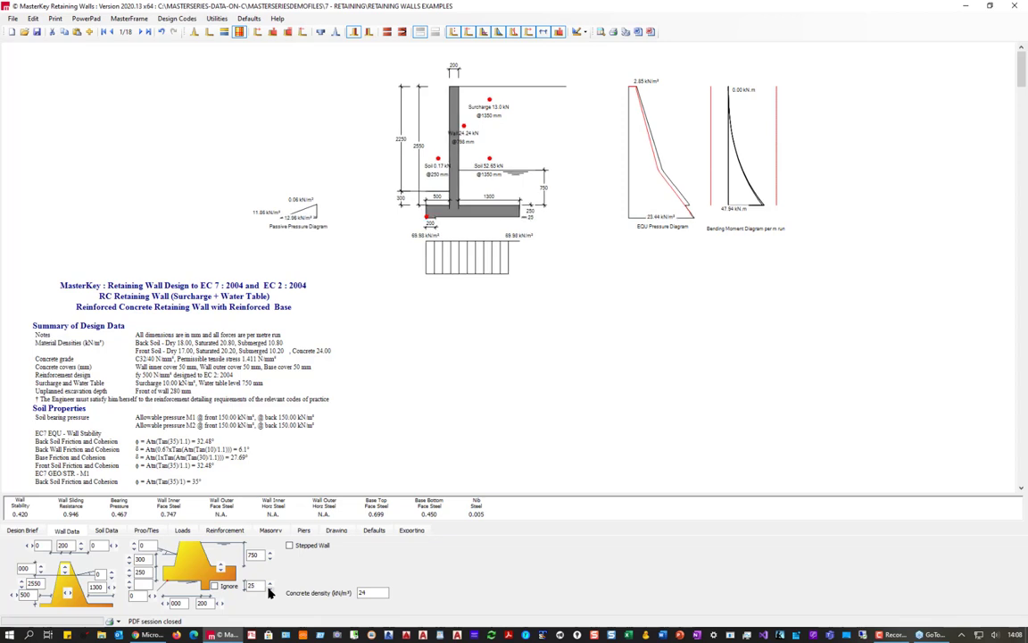
click(269, 589)
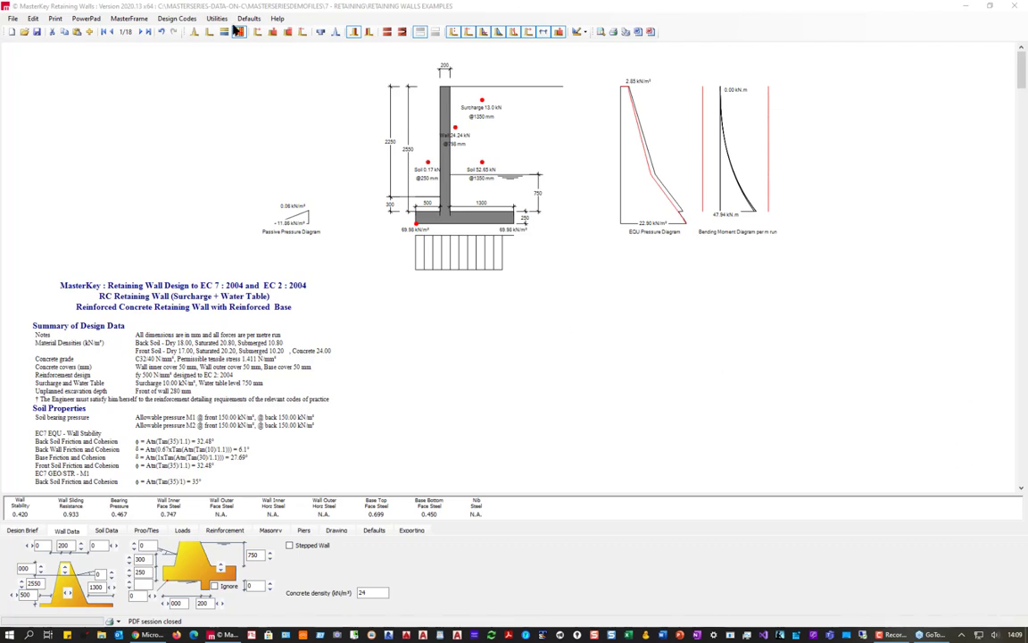
- Go to the Masonry Retaining Wall (Surcharge + Water Table) brief and review its design calculations and masonry properties
click(140, 31)
click(141, 31)
click(140, 31)
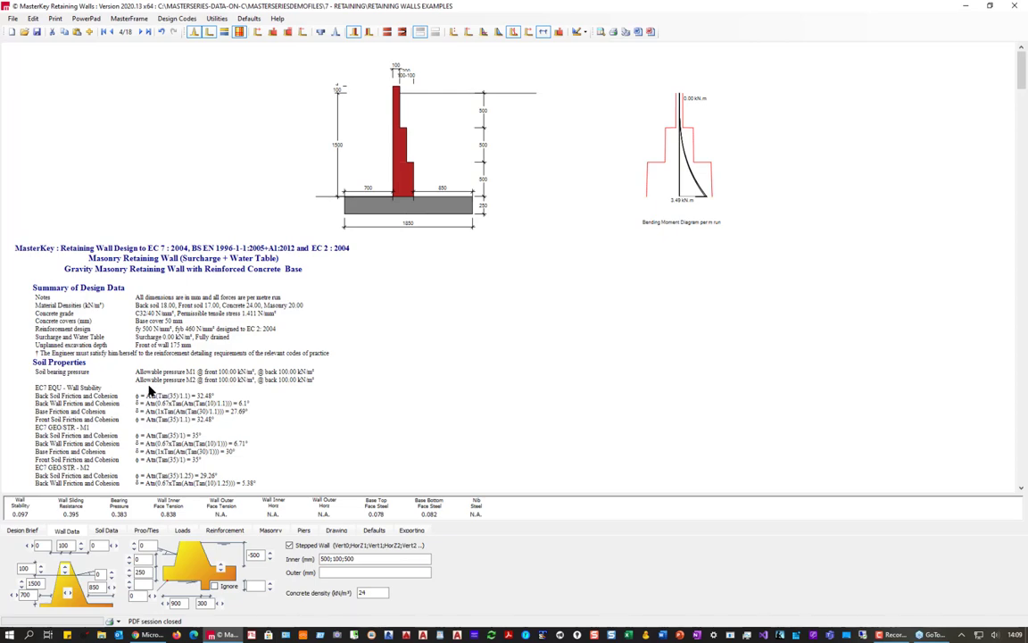
scroll(277, 401, down, 10)
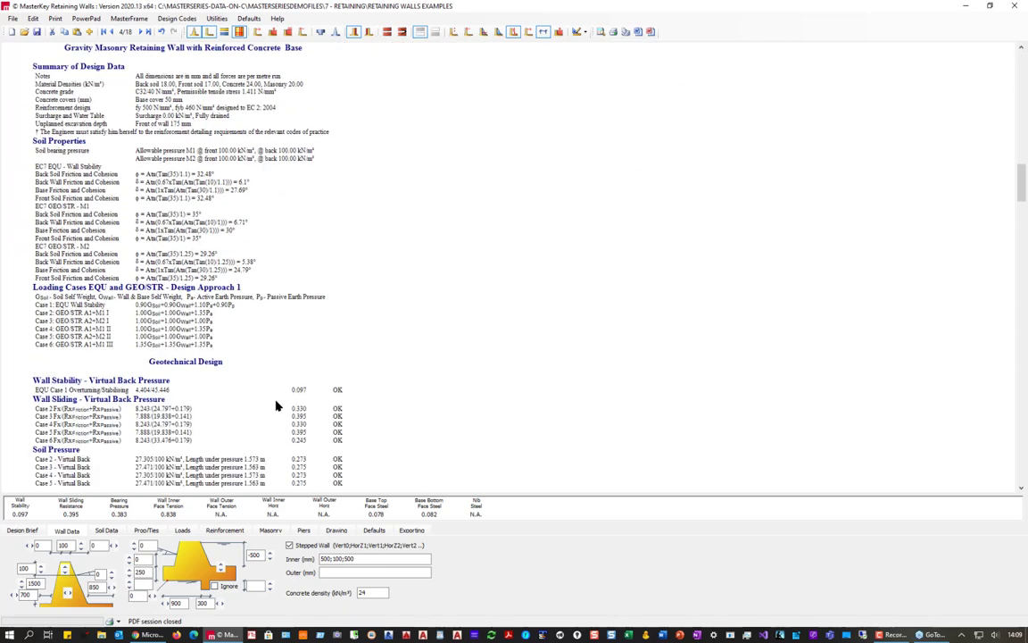
scroll(277, 400, down, 1)
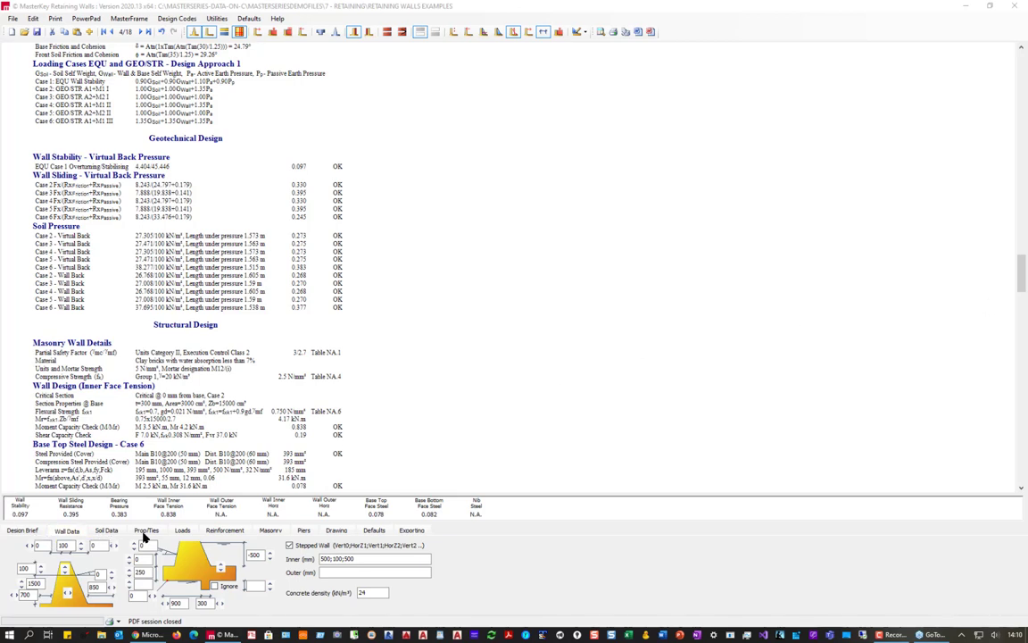
click(273, 531)
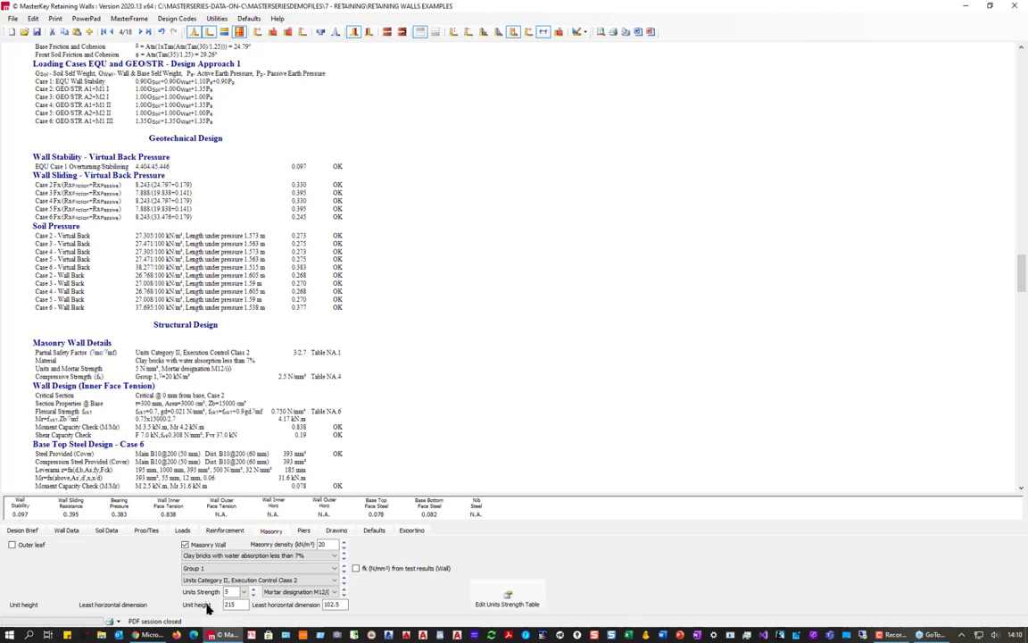
click(333, 605)
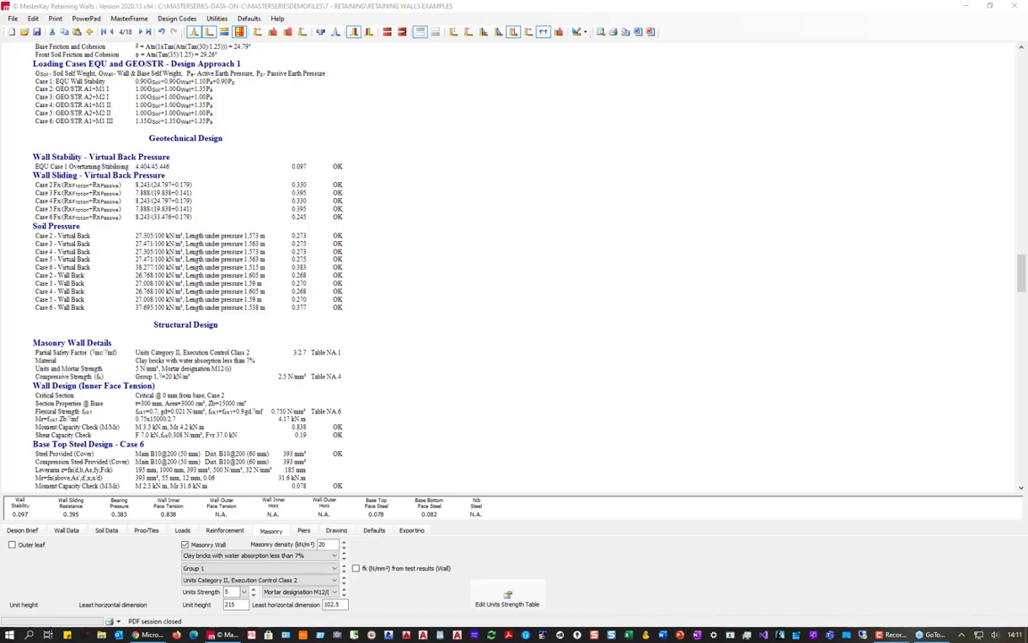
scroll(351, 310, up, 10)
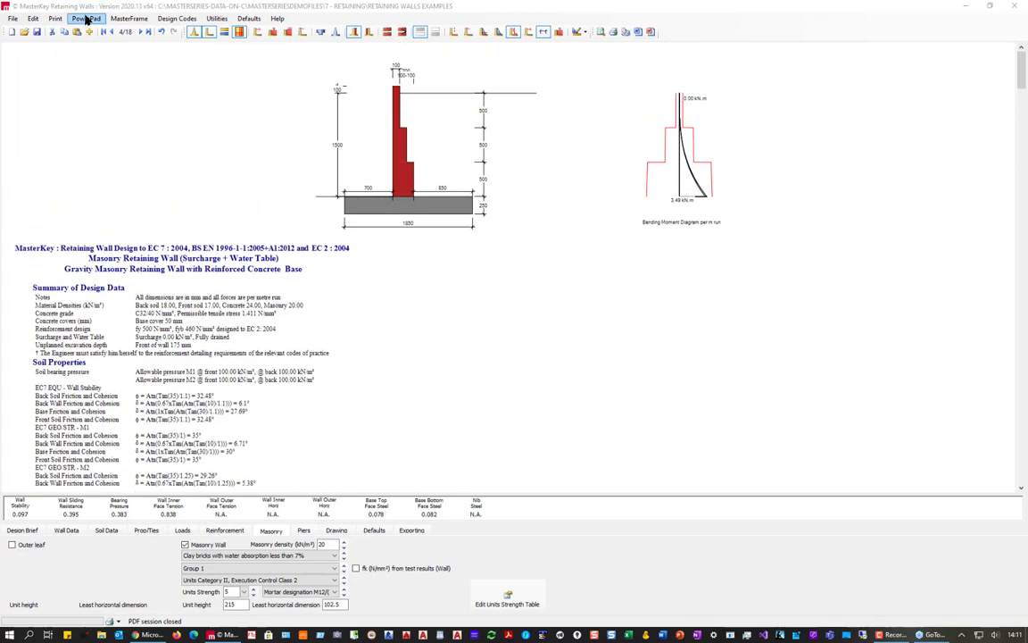
- View the cavity and wide-cavity masonry wall briefs, and open the 200mm thick Stepoc Retaining Wall brief
click(141, 33)
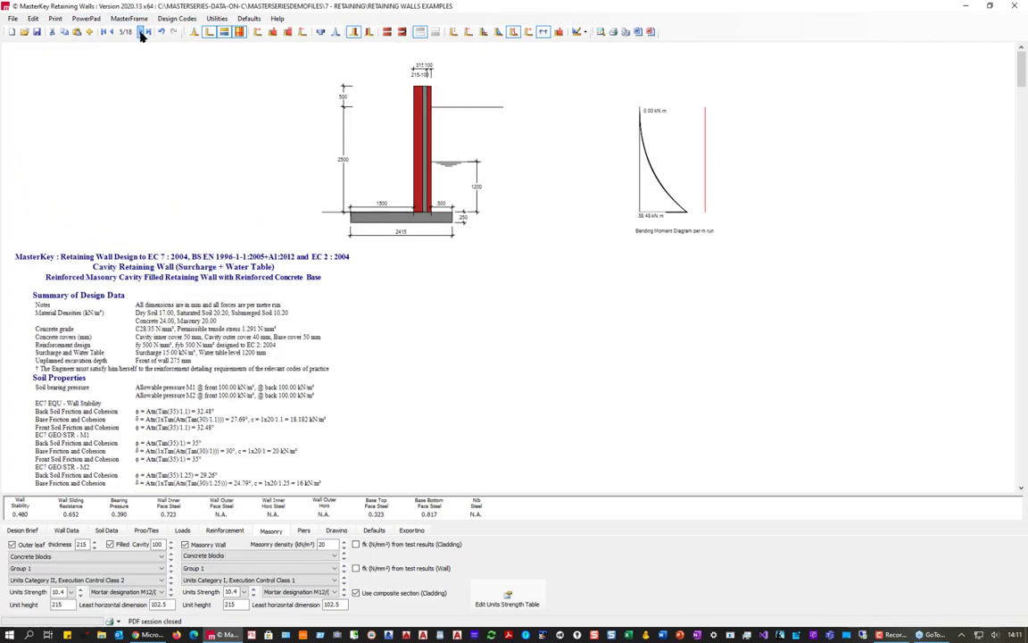
click(141, 34)
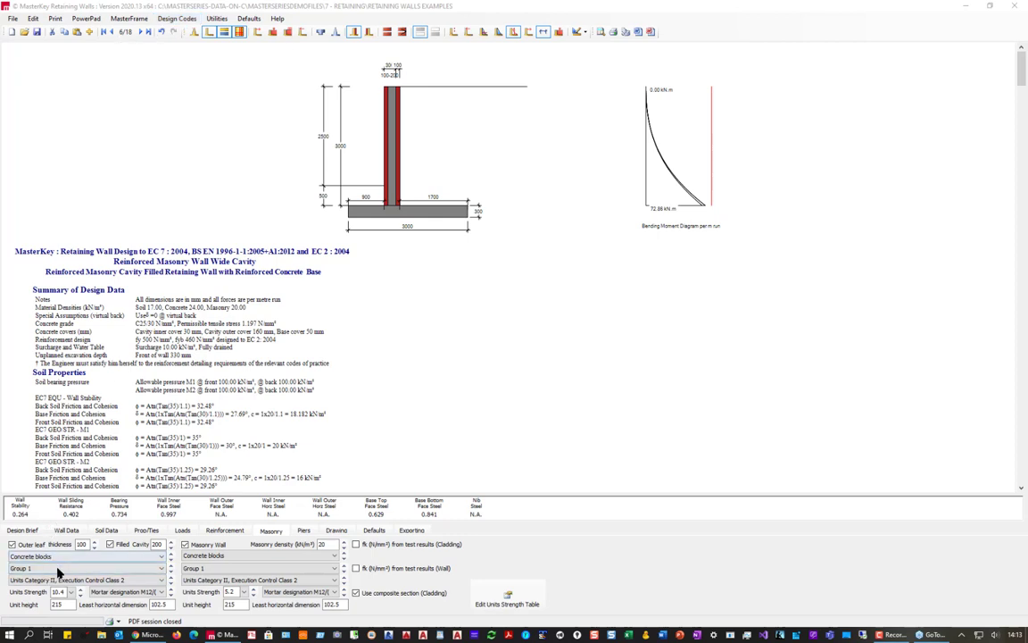
click(21, 530)
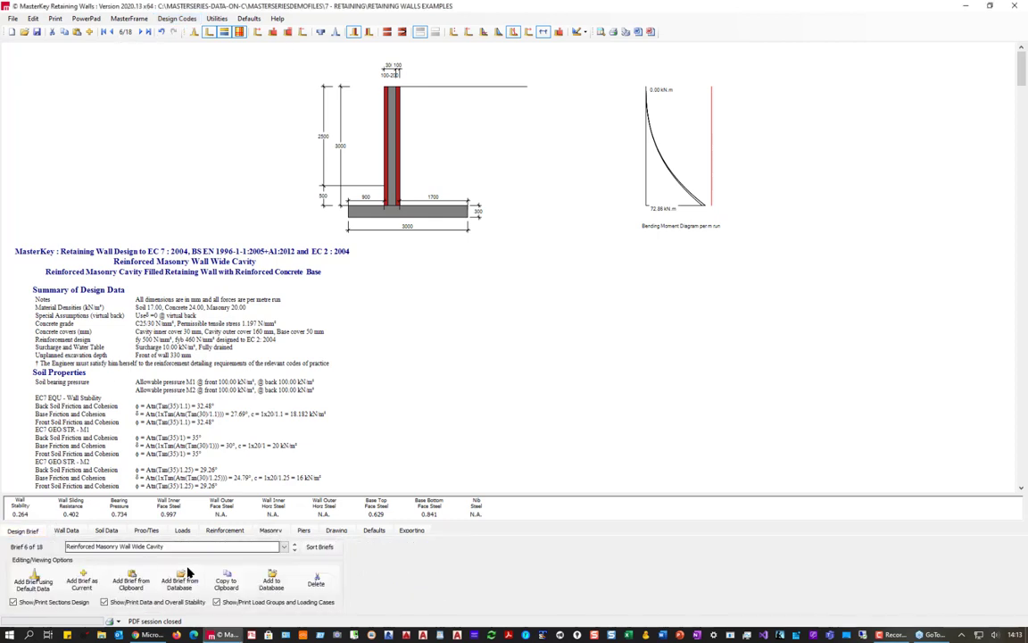
click(284, 547)
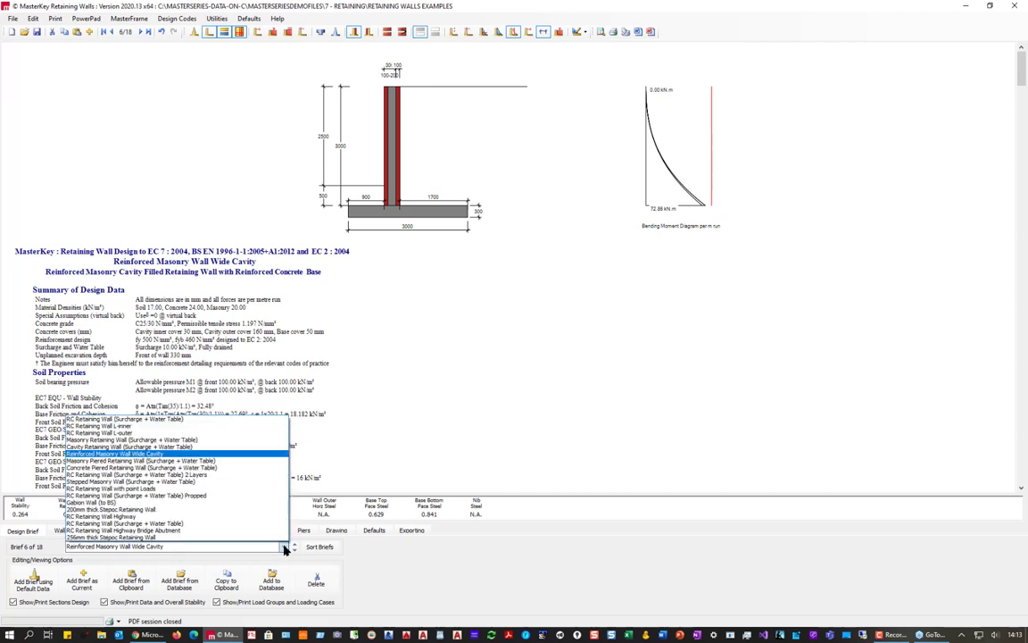
click(141, 509)
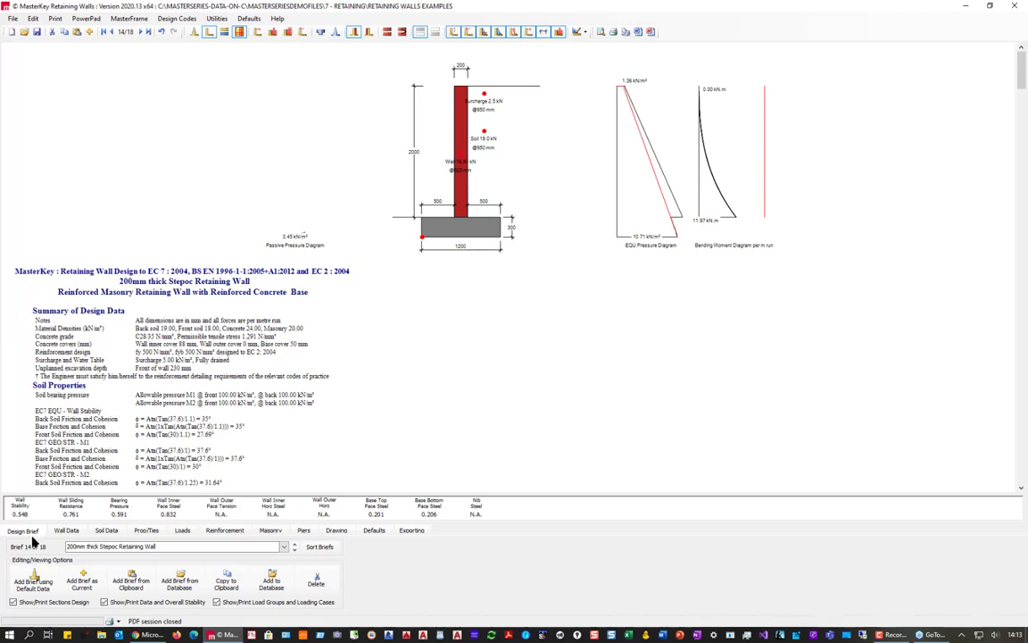
- Rename the current brief as 200mm thick filled Retaining Wall
double_click(109, 547)
text(filled)
key(Return)
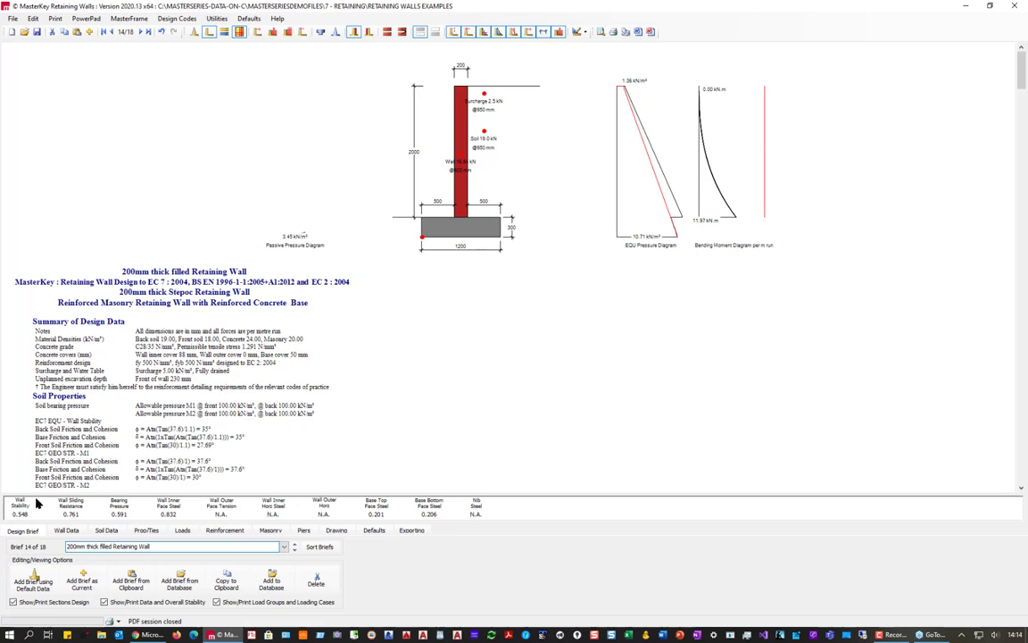
- Examine the filled wall's reinforcement and masonry settings, including the available masonry unit types, keeping Concrete blocks selected
click(225, 531)
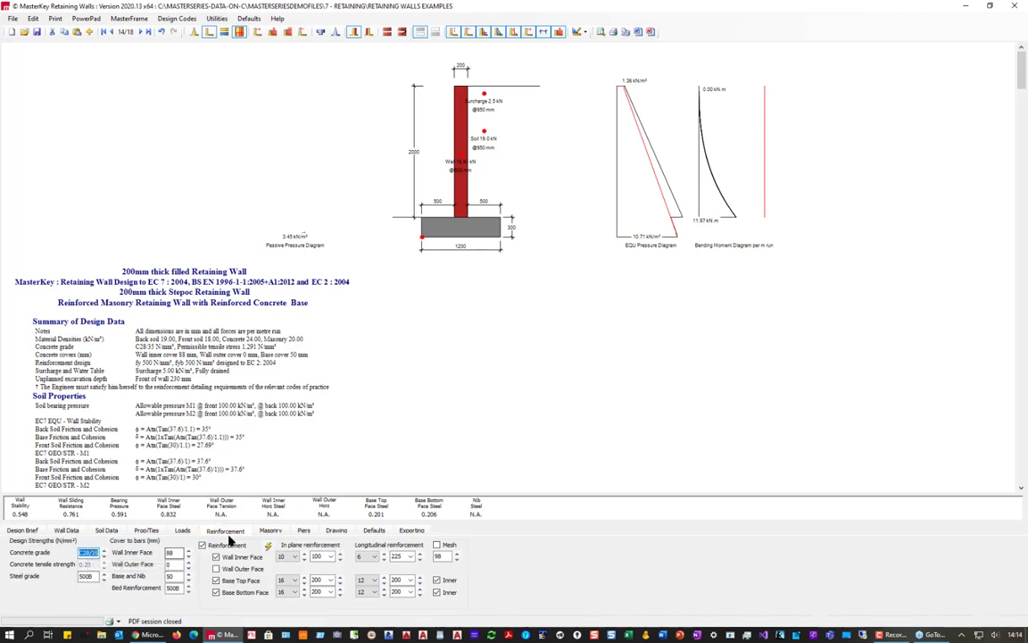
click(271, 530)
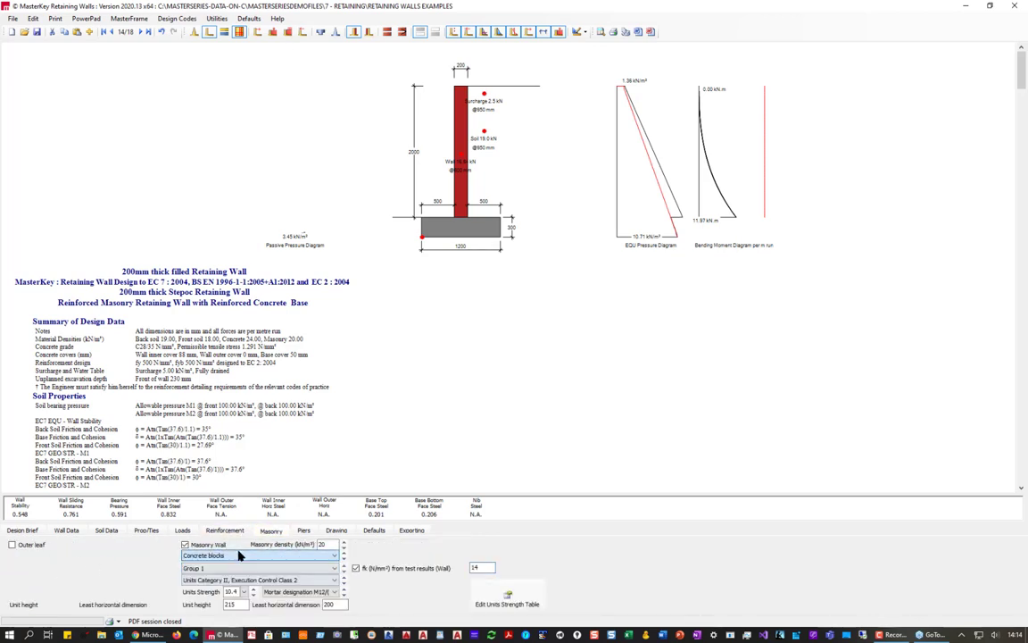
click(238, 556)
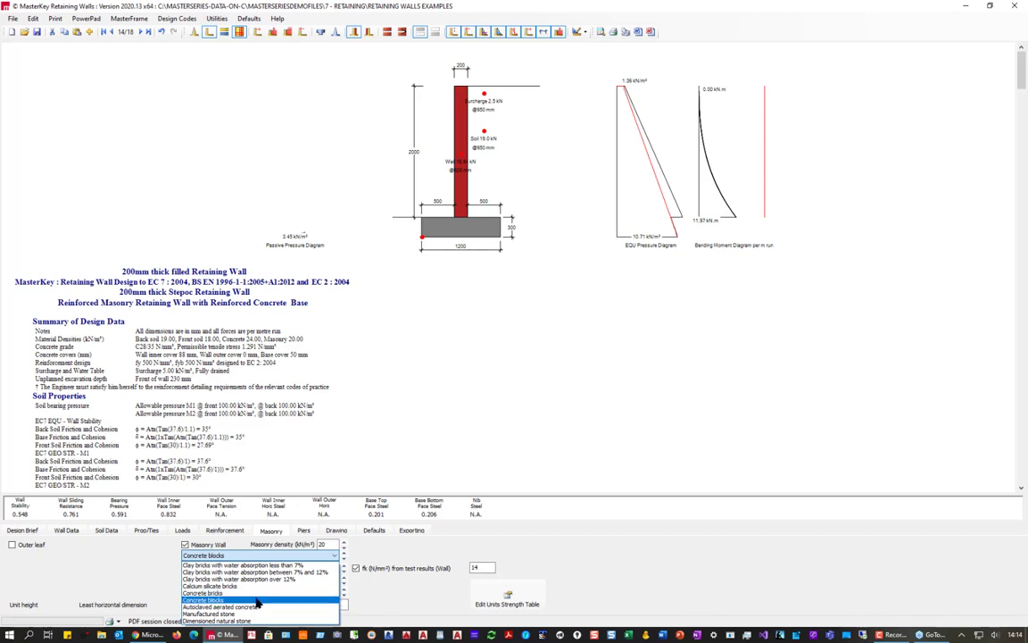
click(230, 601)
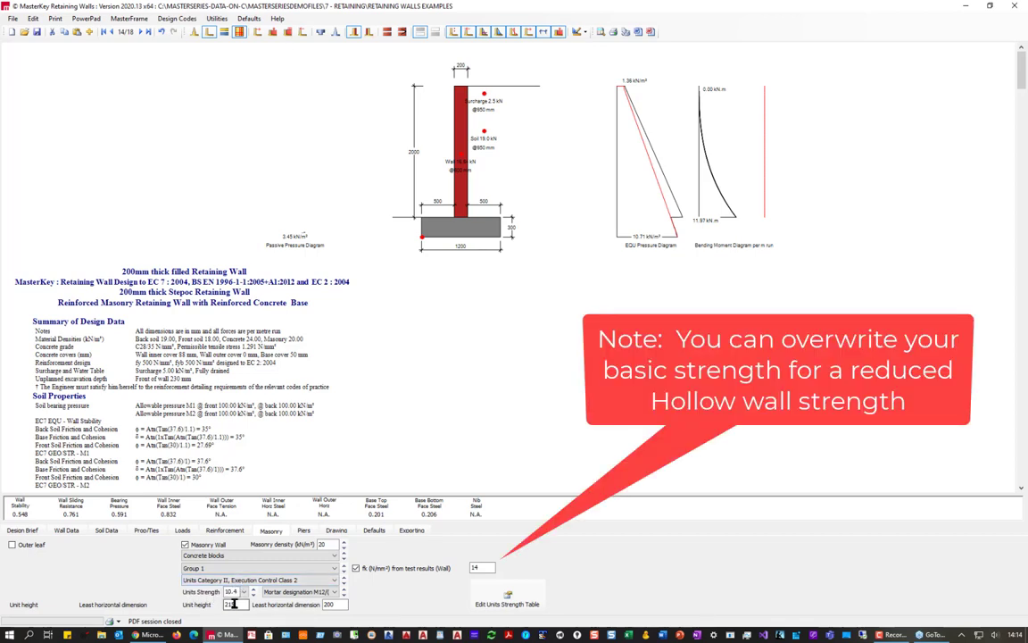
click(225, 530)
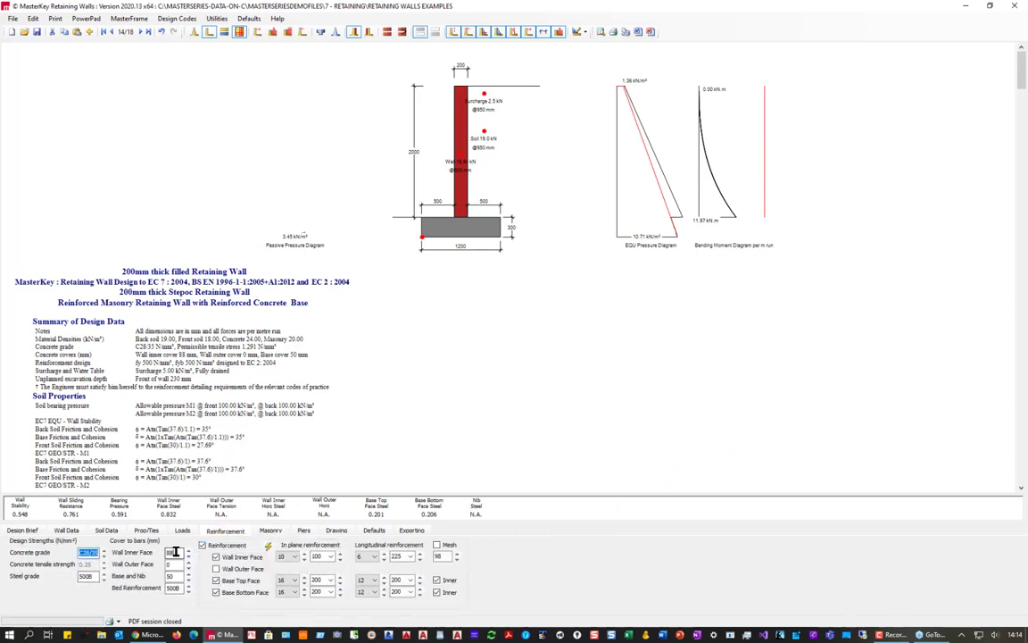
- Set the wall inner face cover to 100 mm and the inner face in-plane bar spacing to 225 mm
double_click(174, 552)
text(100)
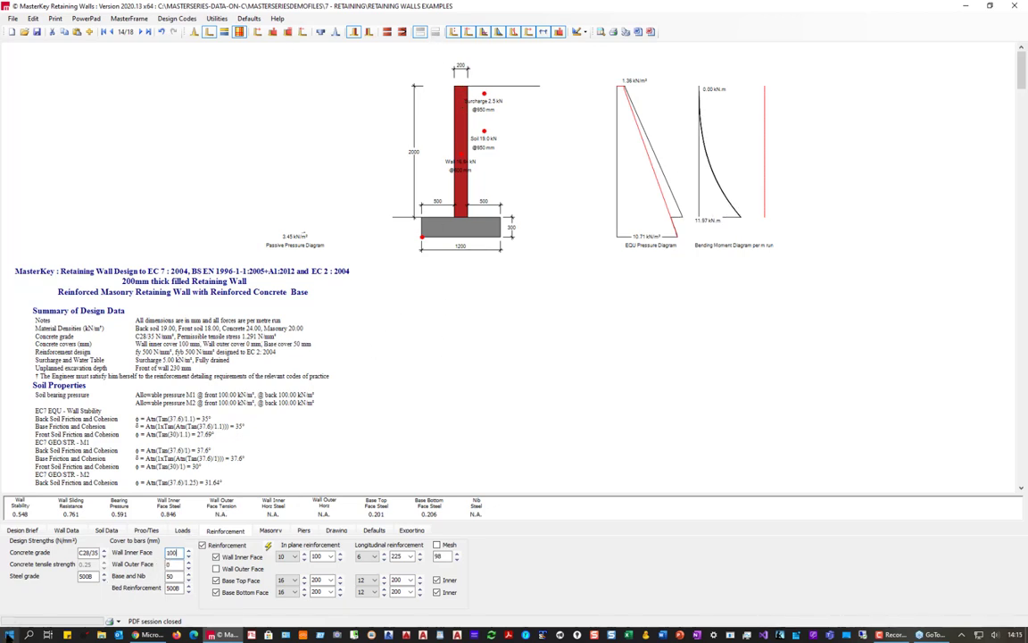
click(319, 556)
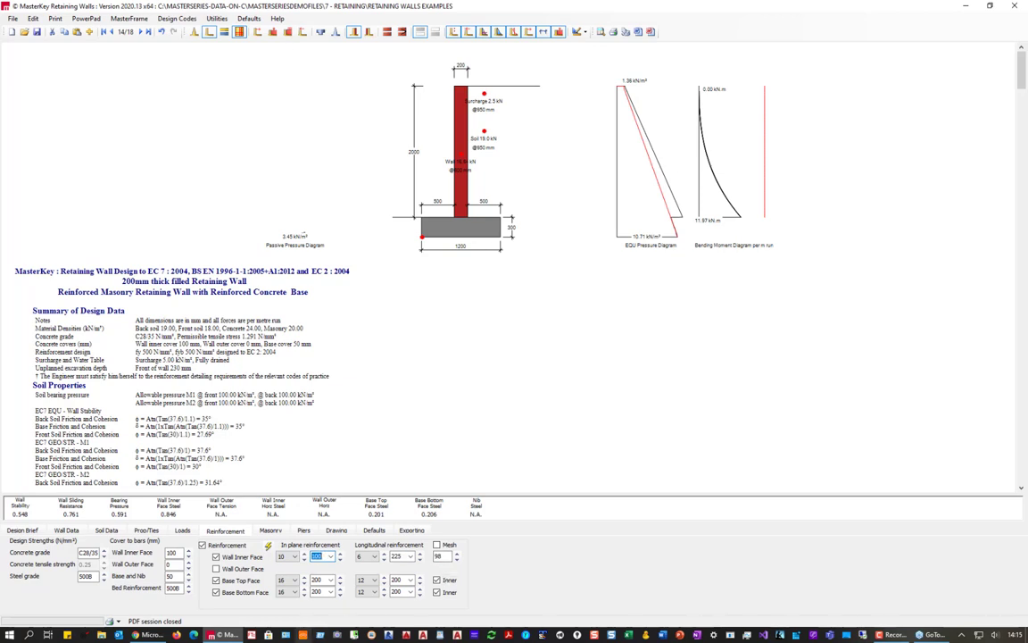
text(225)
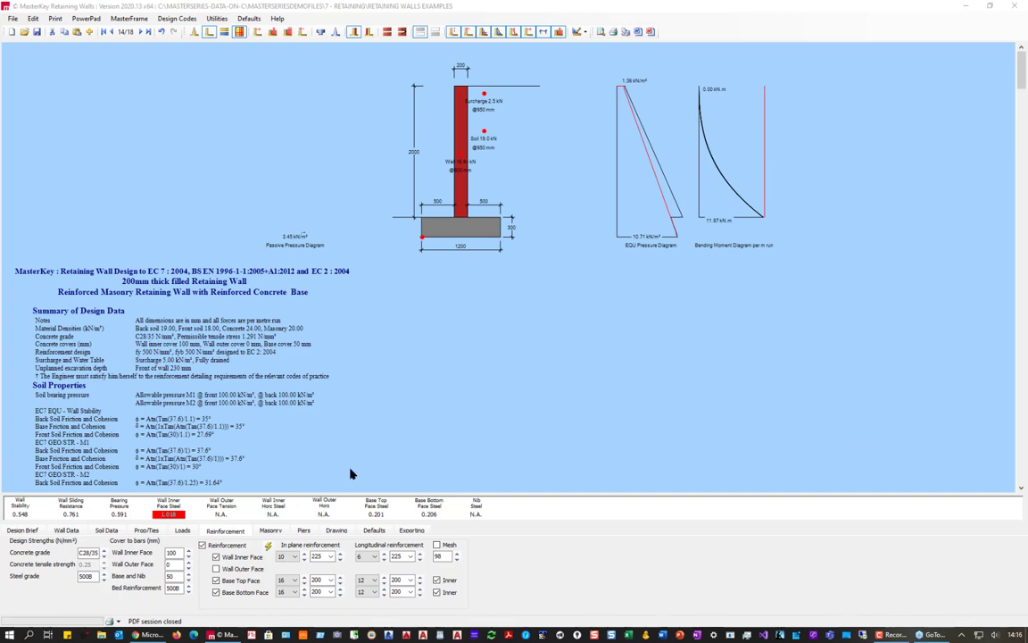
- Set the wall thickness to 215 mm and reduce the wall inner face in-plane bar diameter to 8 mm
click(65, 531)
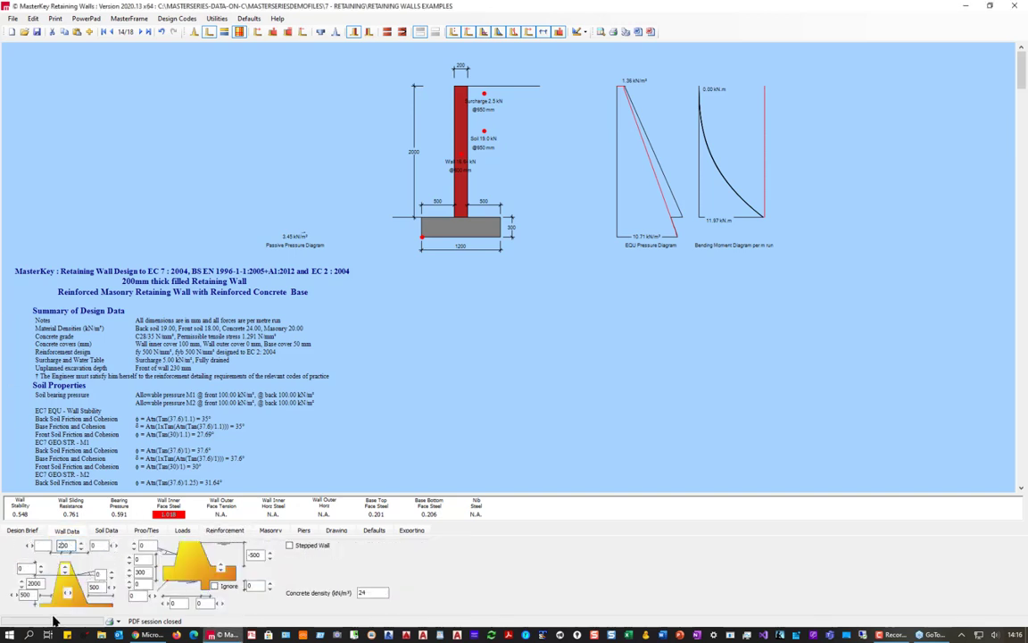
text(215)
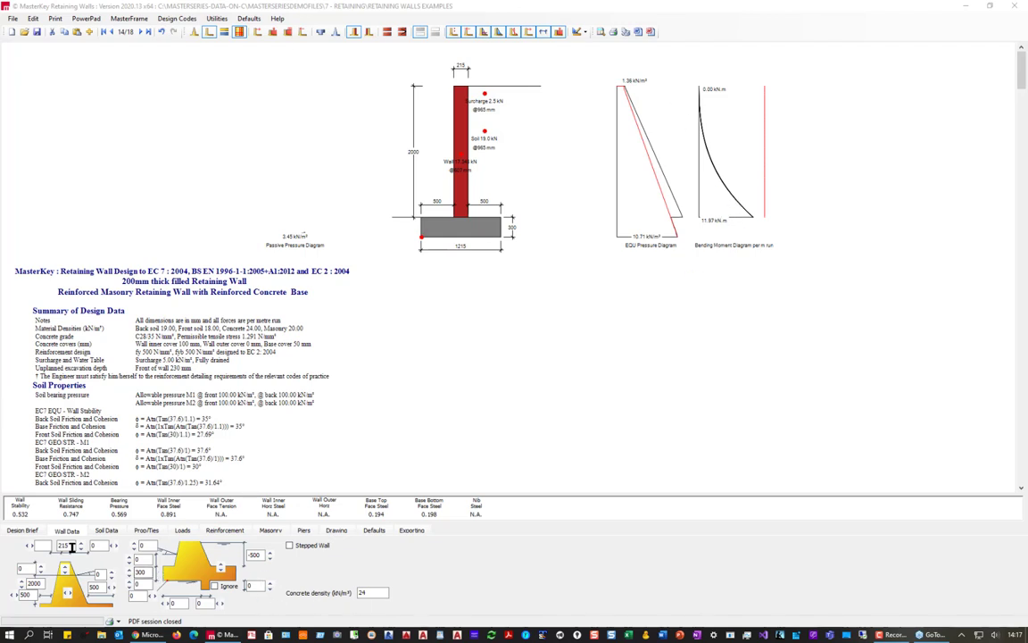
click(229, 533)
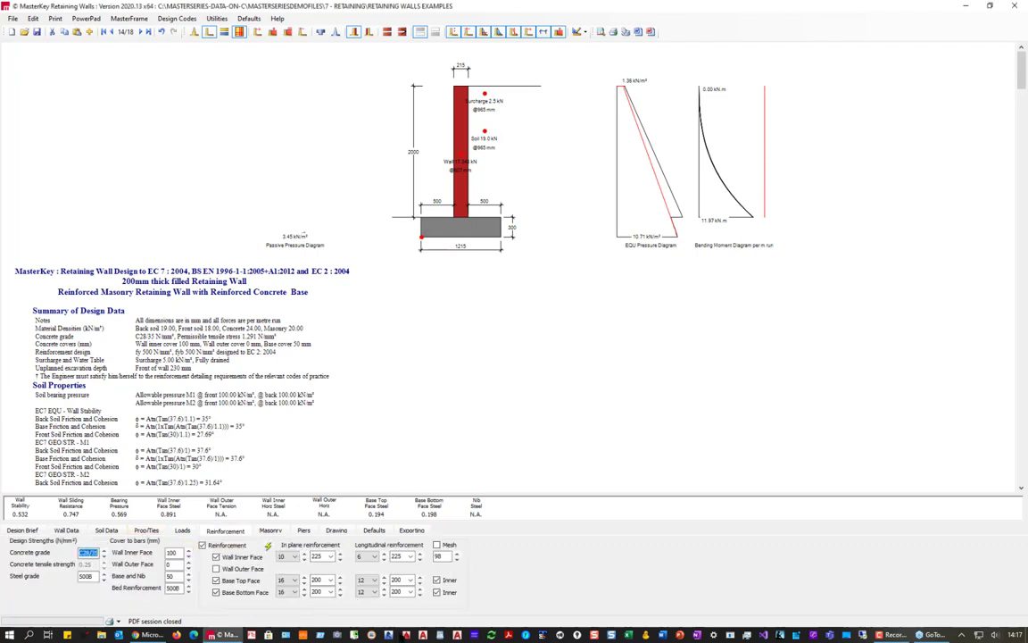
click(304, 559)
key(Tab)
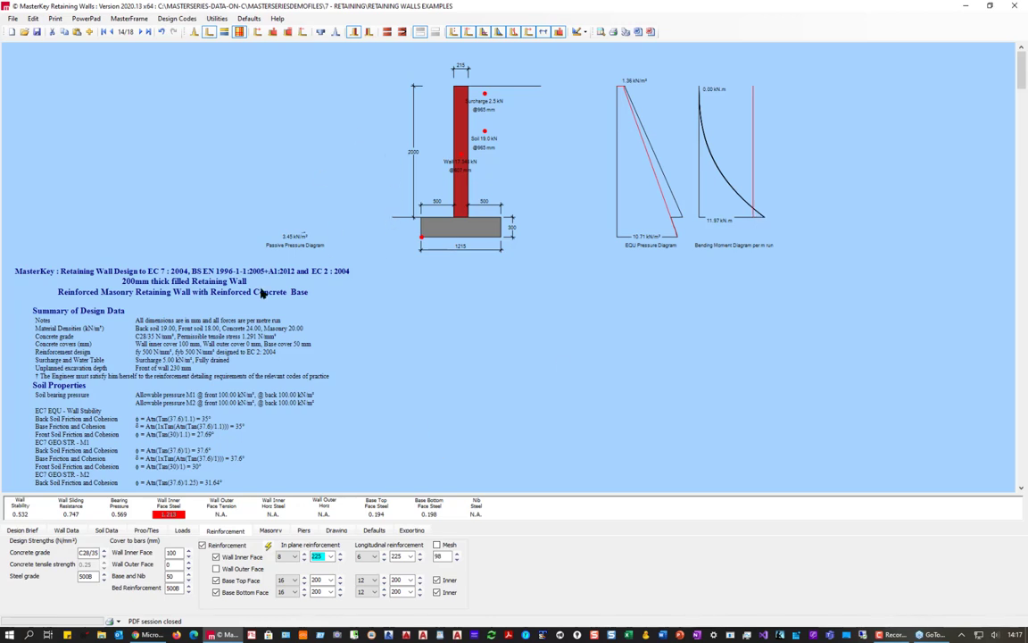
- Reduce the wall height to 1800 mm
click(64, 532)
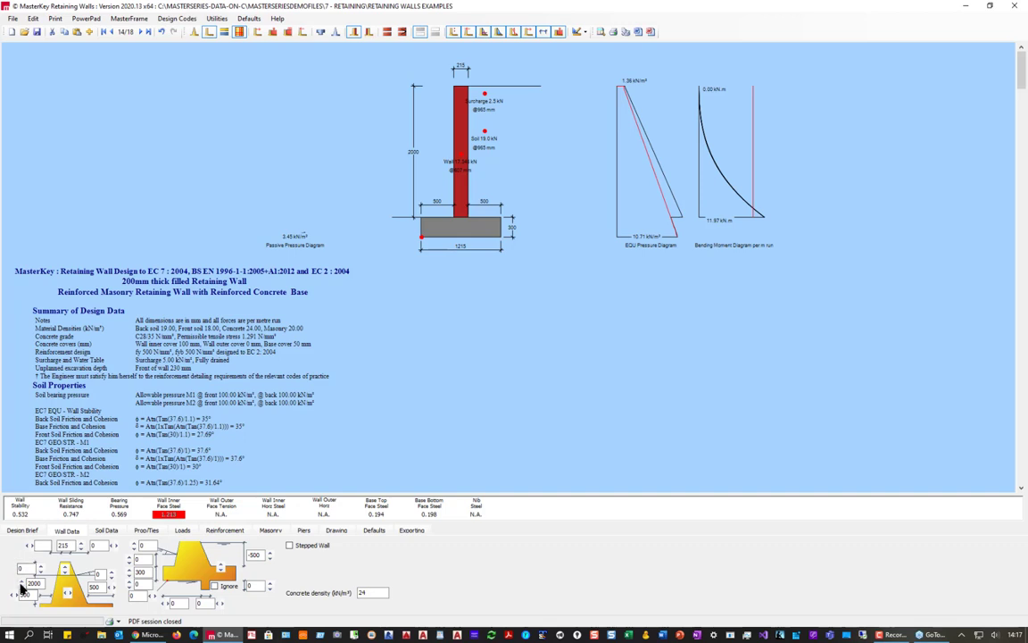
click(23, 590)
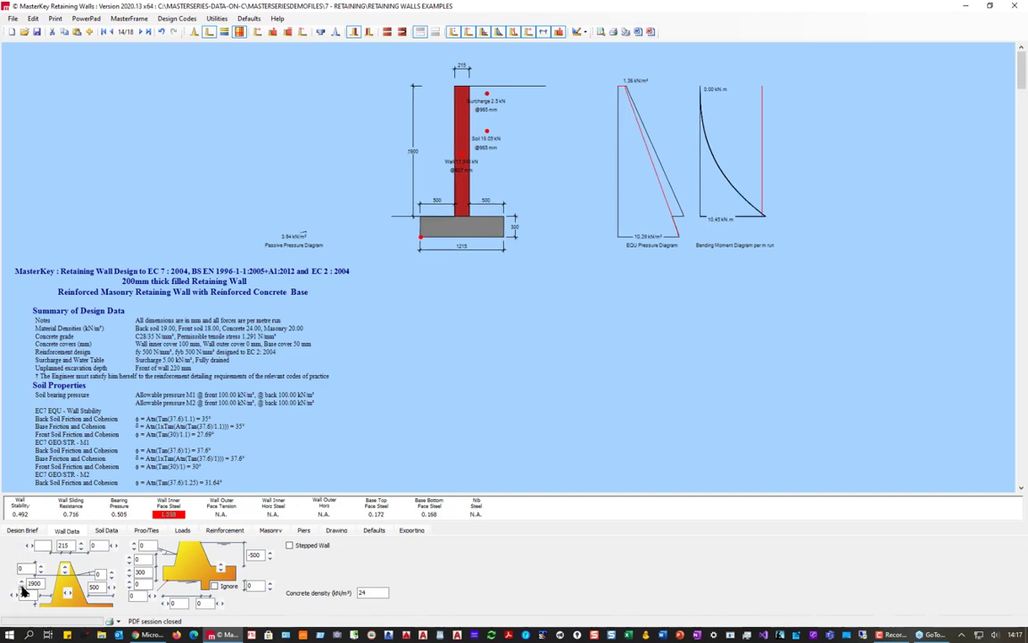
click(22, 590)
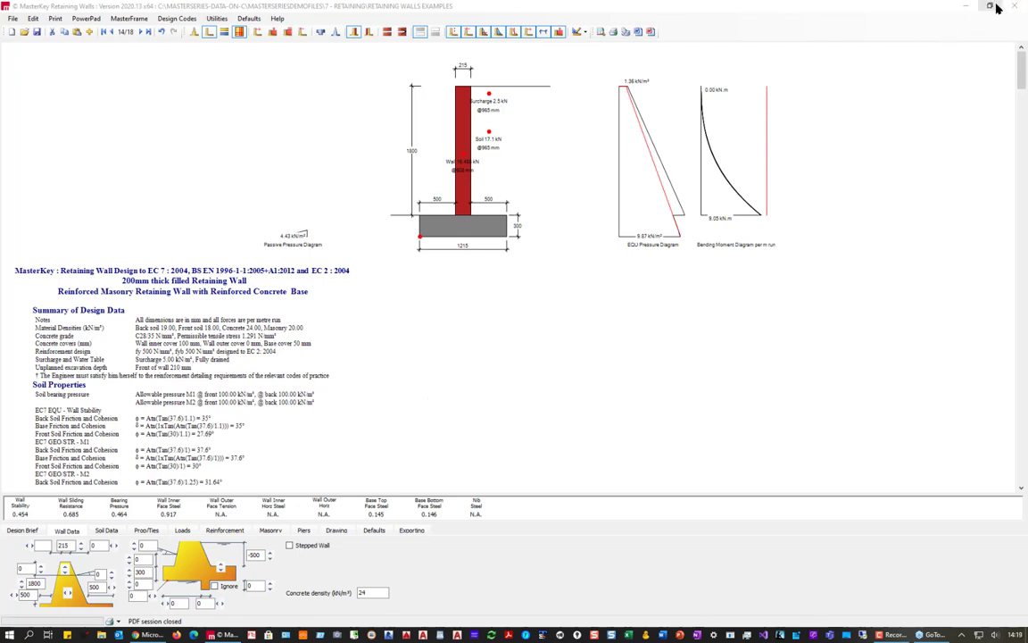
- Switch to Chrome and open the Retaining Wall product page from the MasterSeries website's product range
click(966, 6)
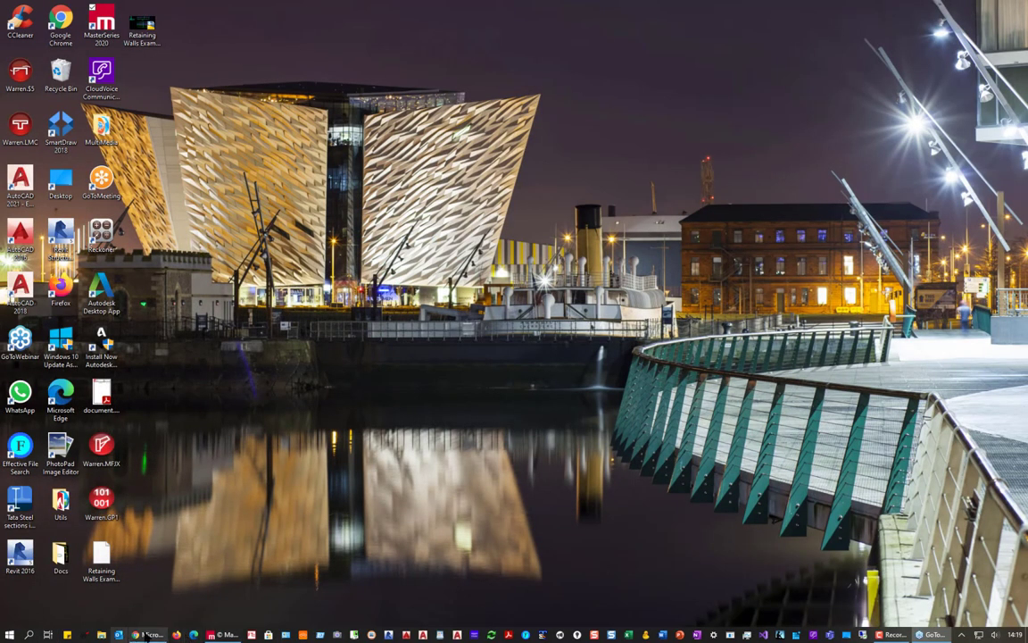
double_click(101, 558)
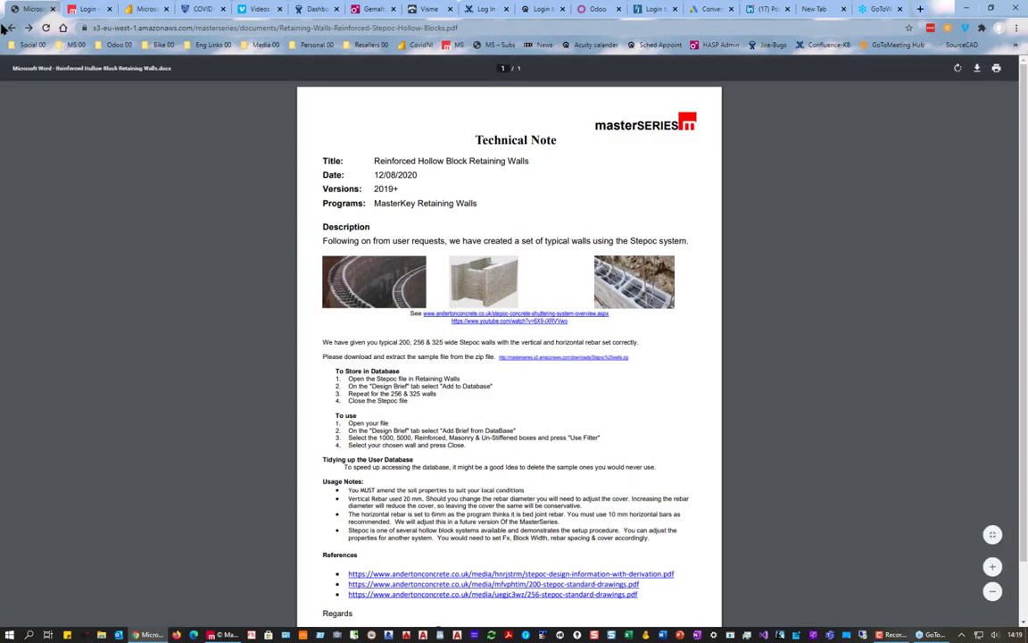
click(11, 27)
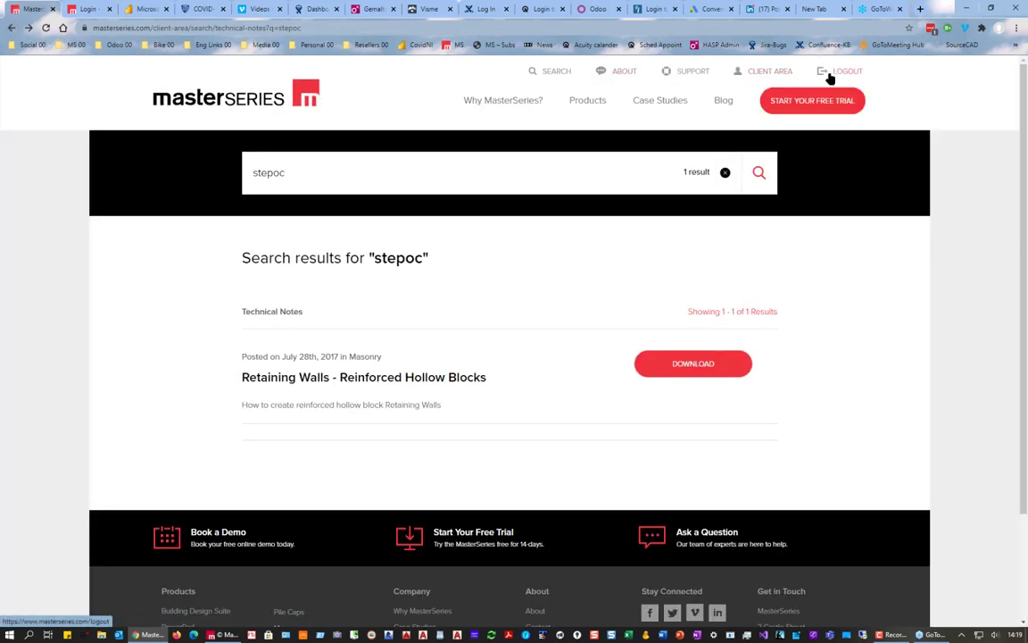
click(587, 101)
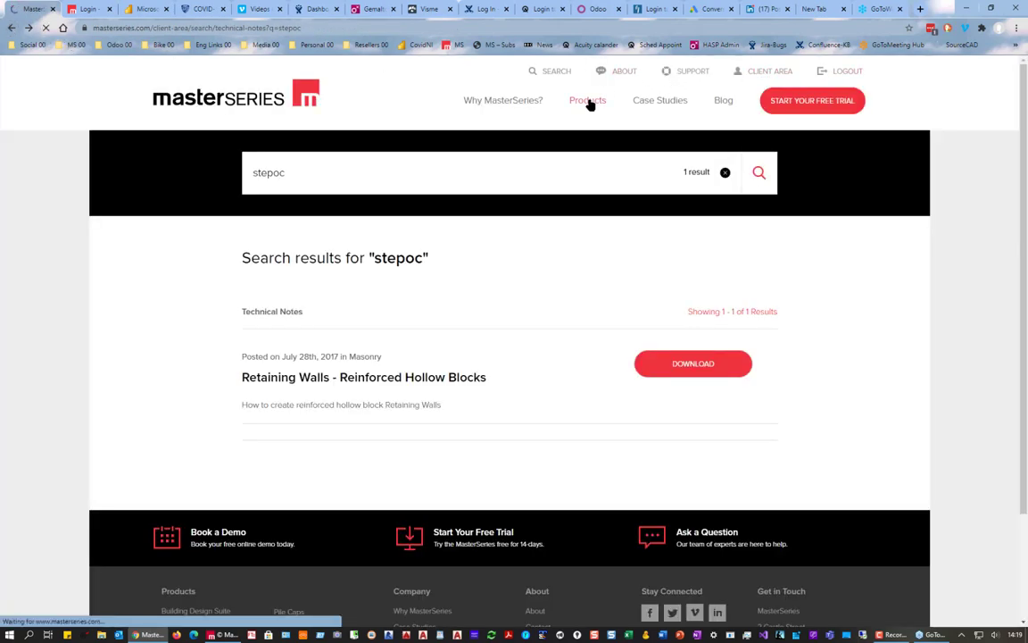
scroll(469, 346, down, 10)
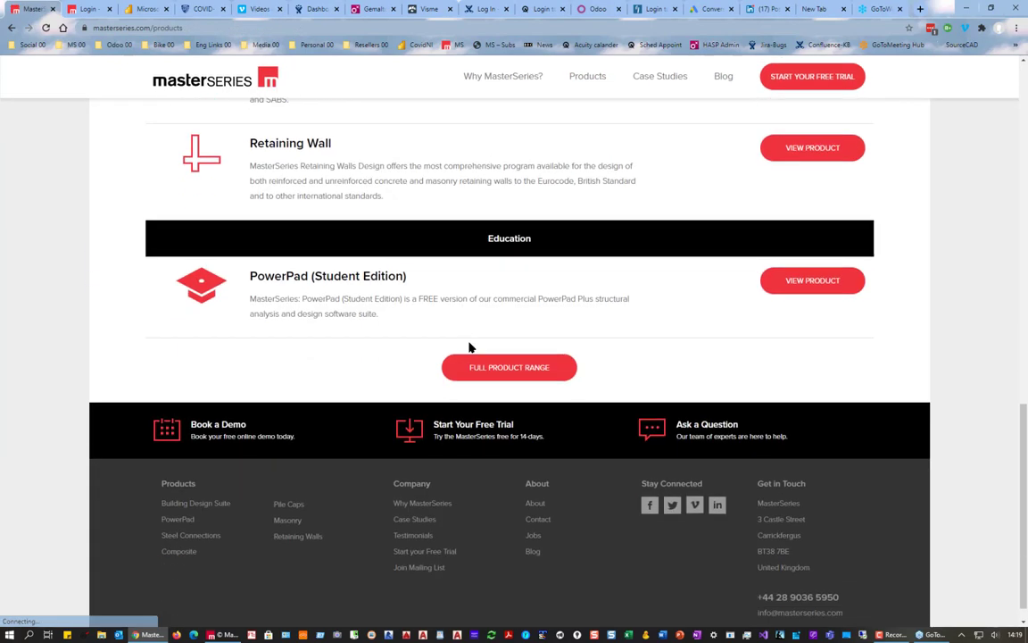
scroll(238, 468, up, 2)
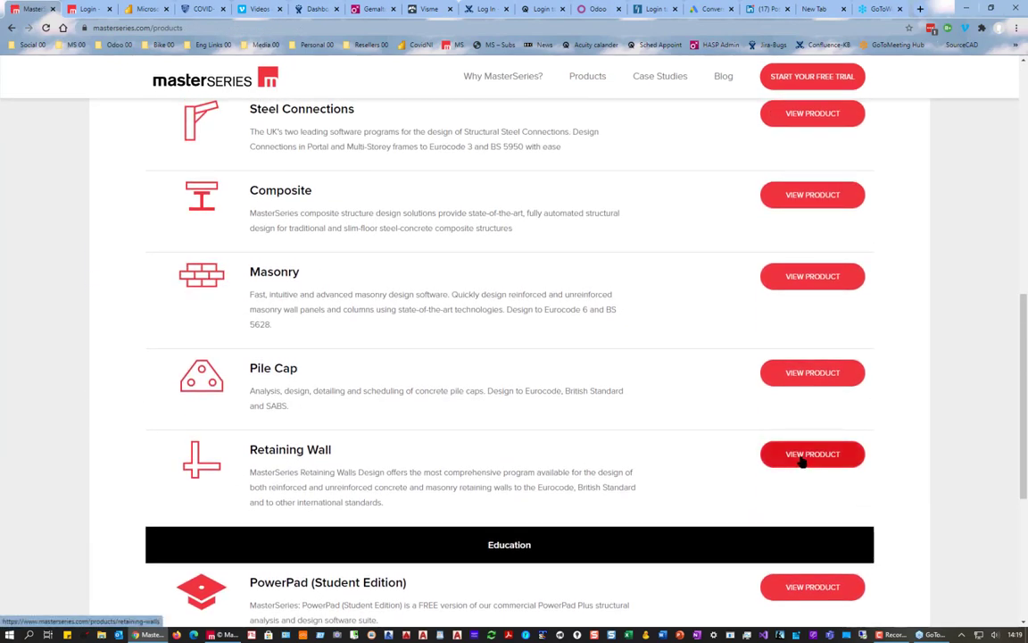
click(801, 455)
- Look over the Retaining Wall product overview and leaf through the MasterSeries 2019 Retaining Wall Sample Output
scroll(717, 233, down, 4)
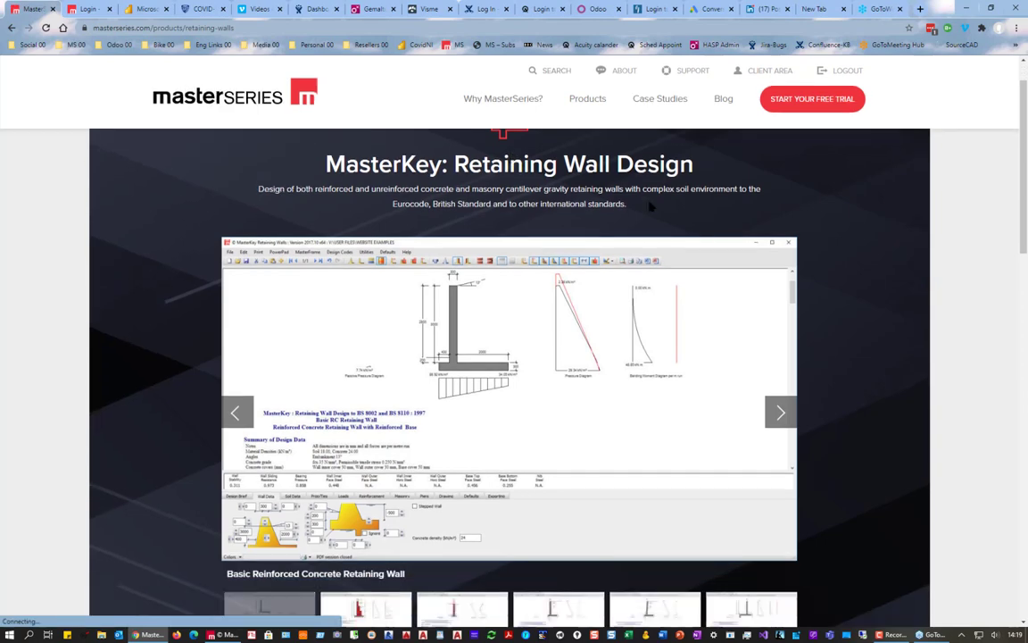
scroll(717, 233, down, 2)
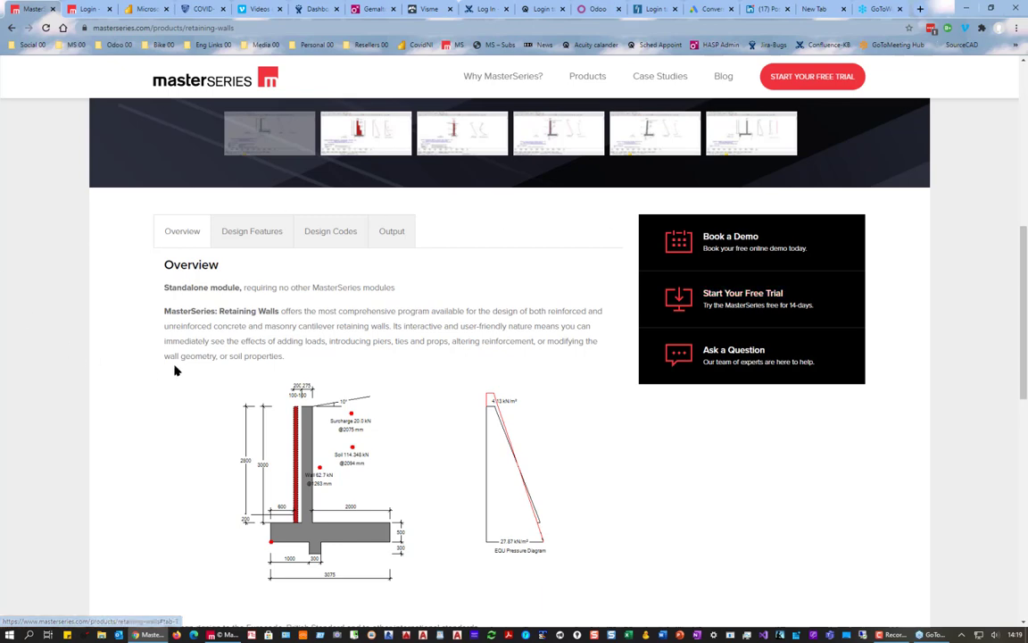
click(399, 236)
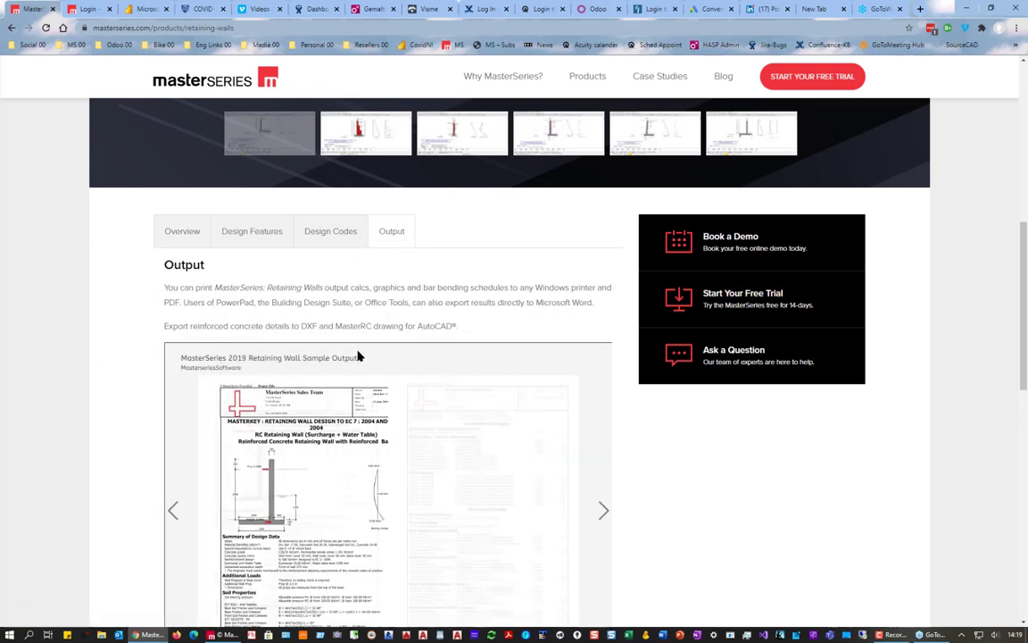
scroll(393, 323, down, 3)
scroll(517, 317, up, 1)
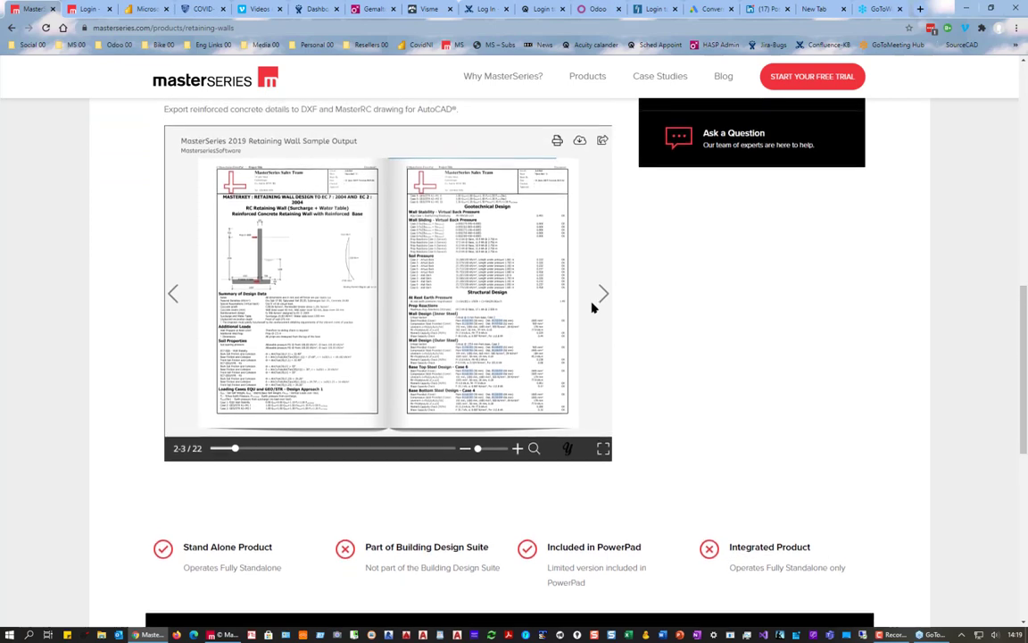
click(603, 296)
click(603, 296)
click(603, 296)
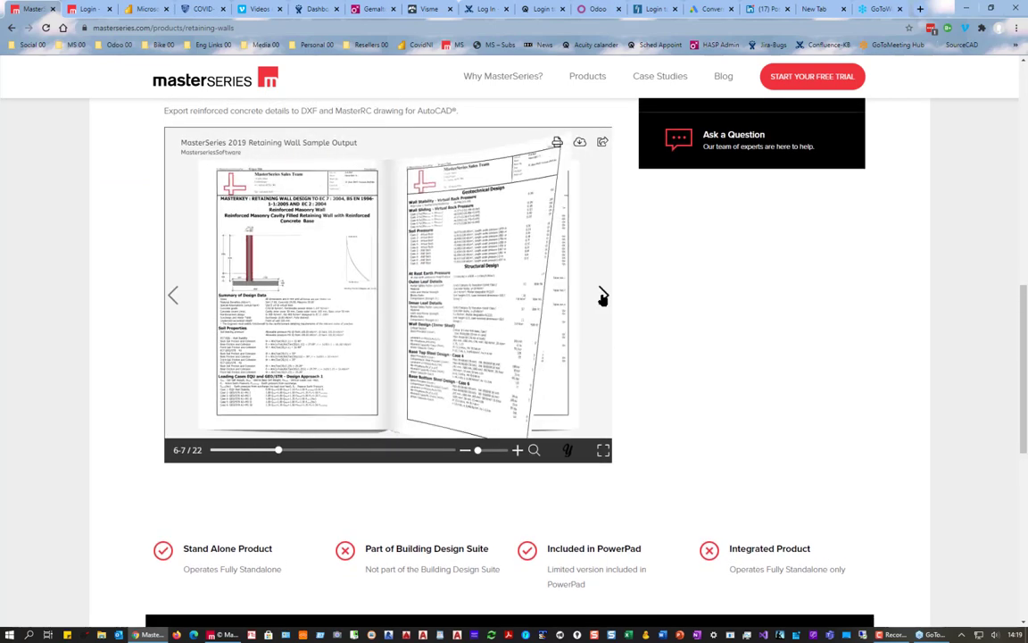
click(603, 296)
click(604, 296)
scroll(102, 373, up, 5)
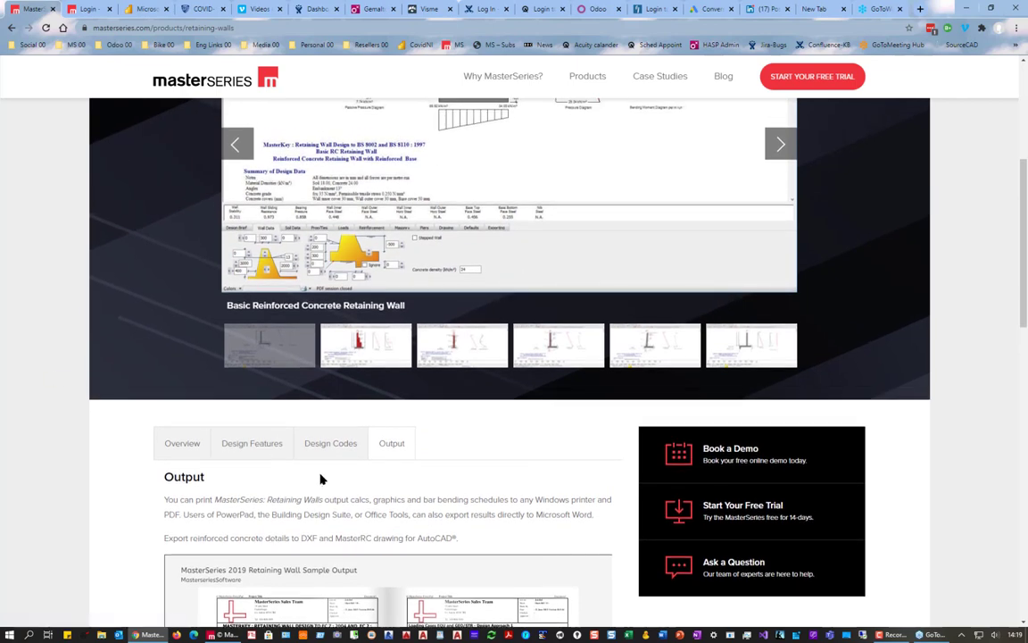
- Review the retaining wall product's design features, supported design codes and output information
click(257, 449)
scroll(259, 470, down, 4)
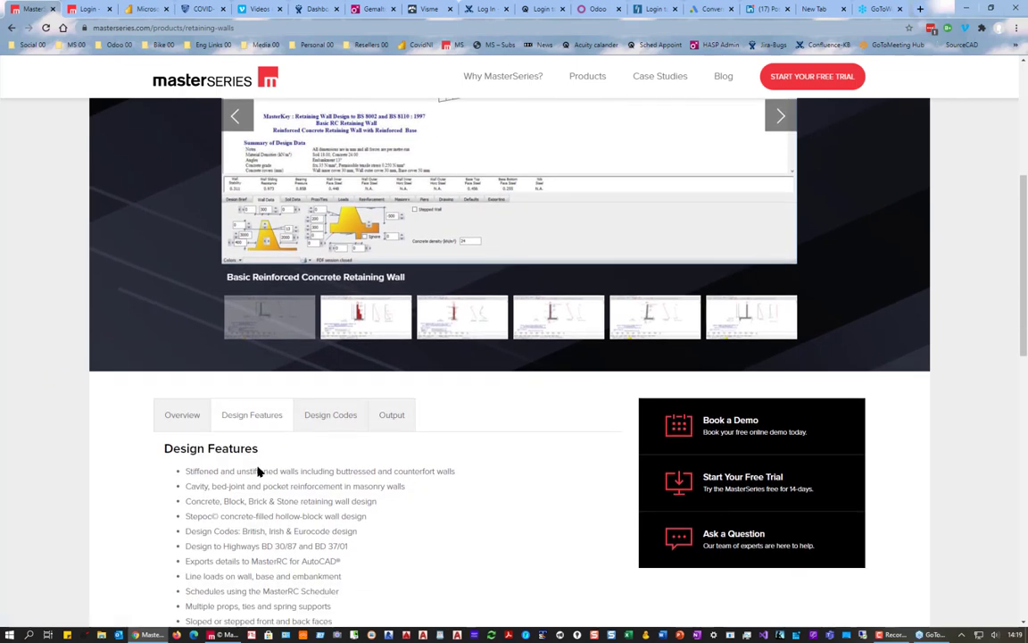
scroll(312, 223, up, 1)
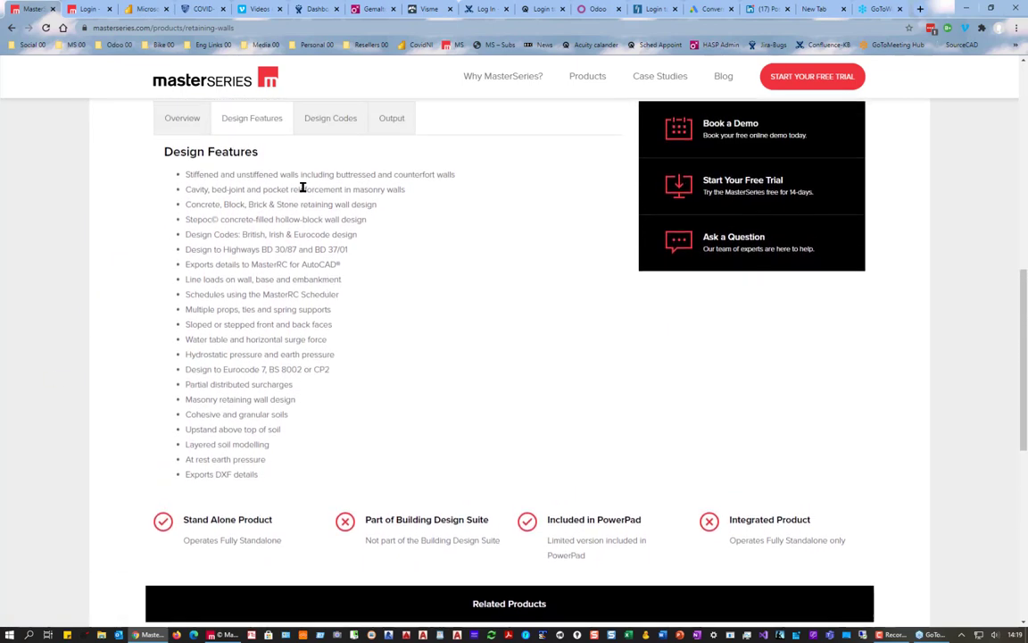
click(326, 123)
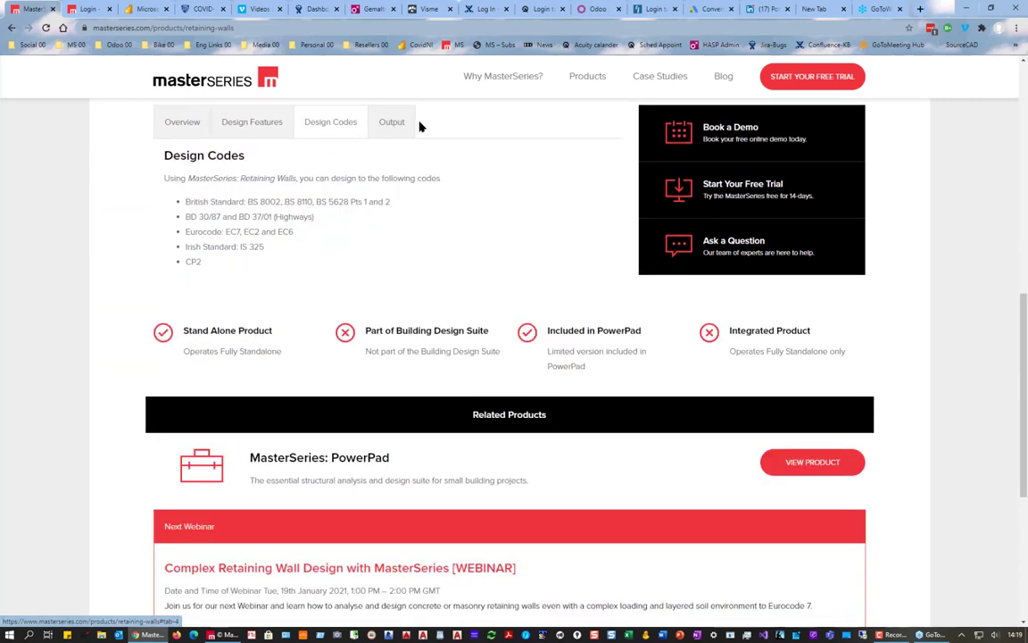
click(390, 126)
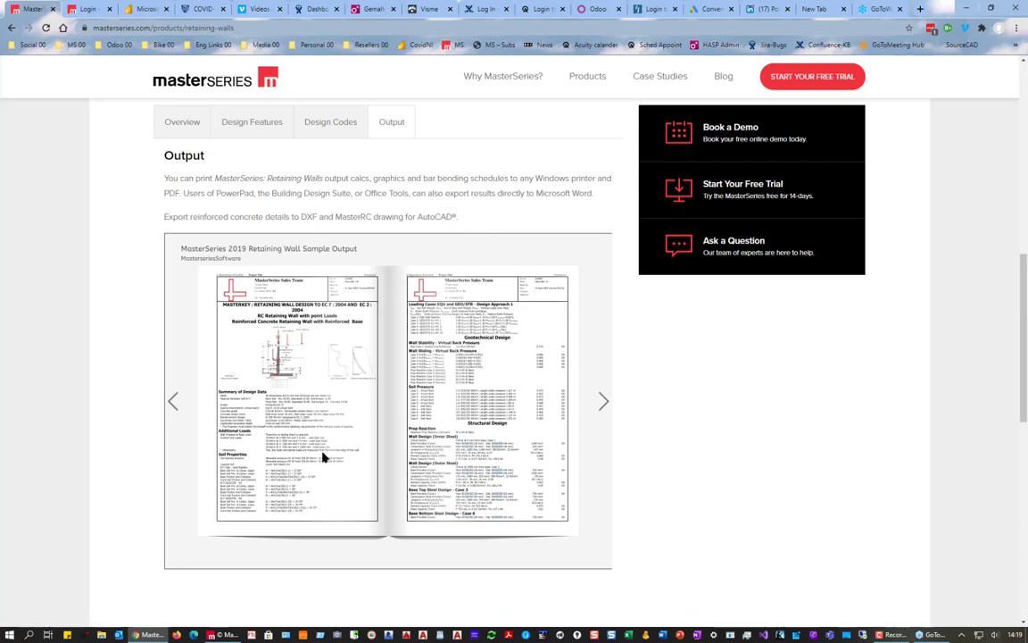
scroll(308, 467, down, 8)
scroll(308, 467, up, 7)
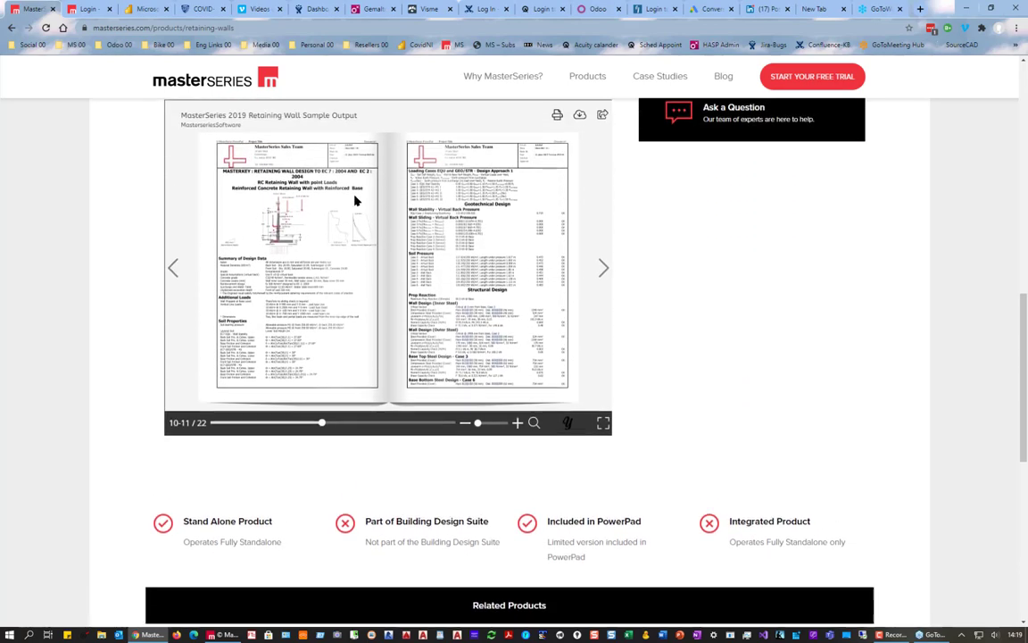
scroll(357, 200, up, 3)
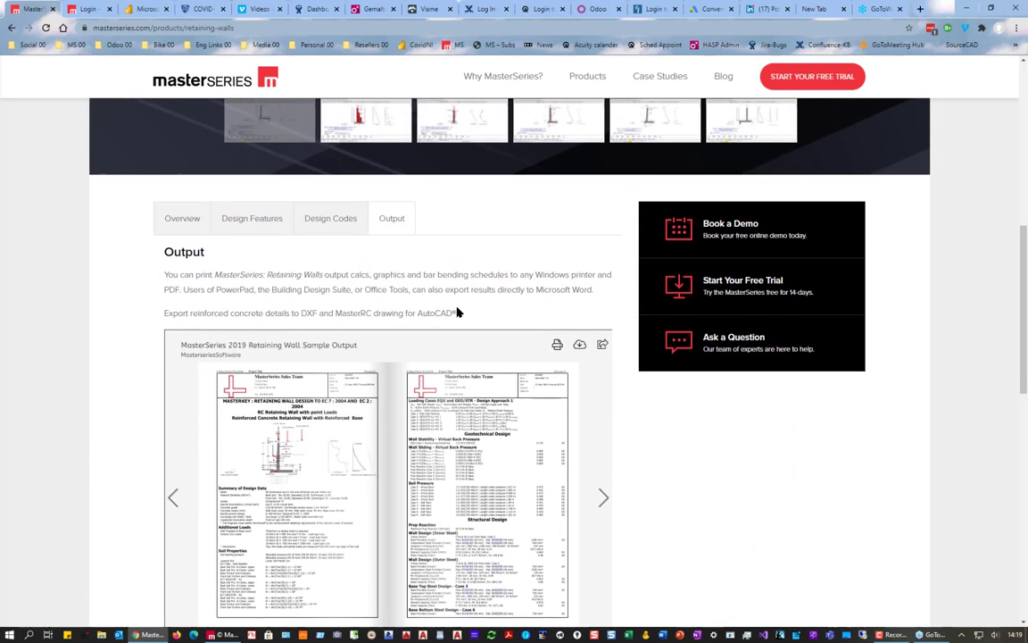